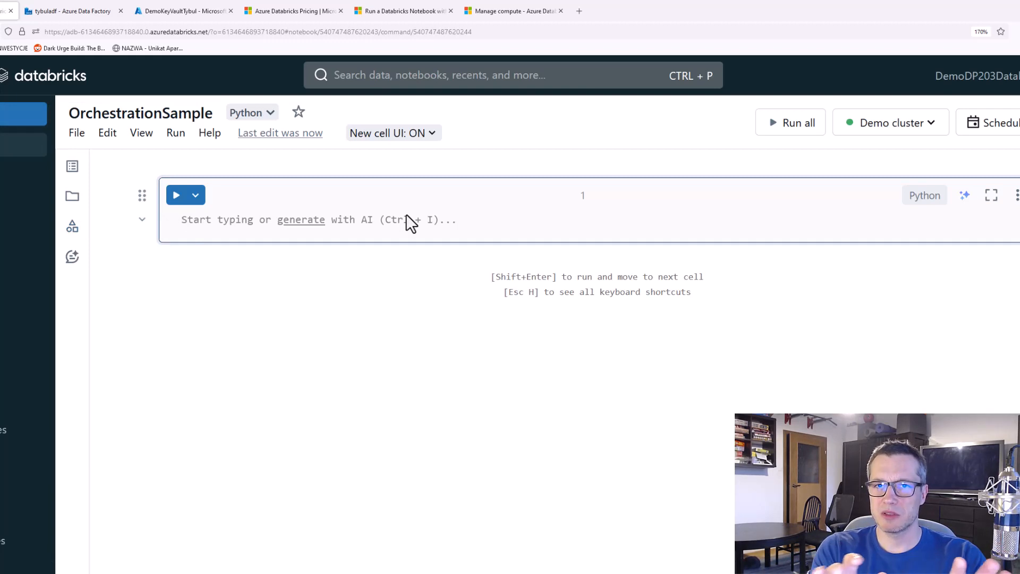
Write print("Hello world!") in the first cell of the OrchestrationSample notebook and run the cell
type("print()")
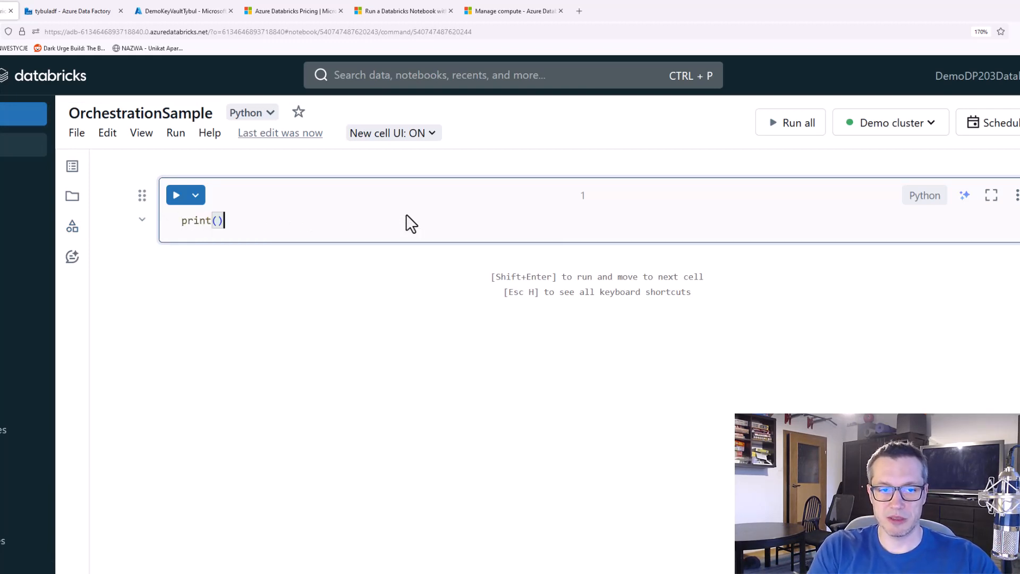
key("Left")
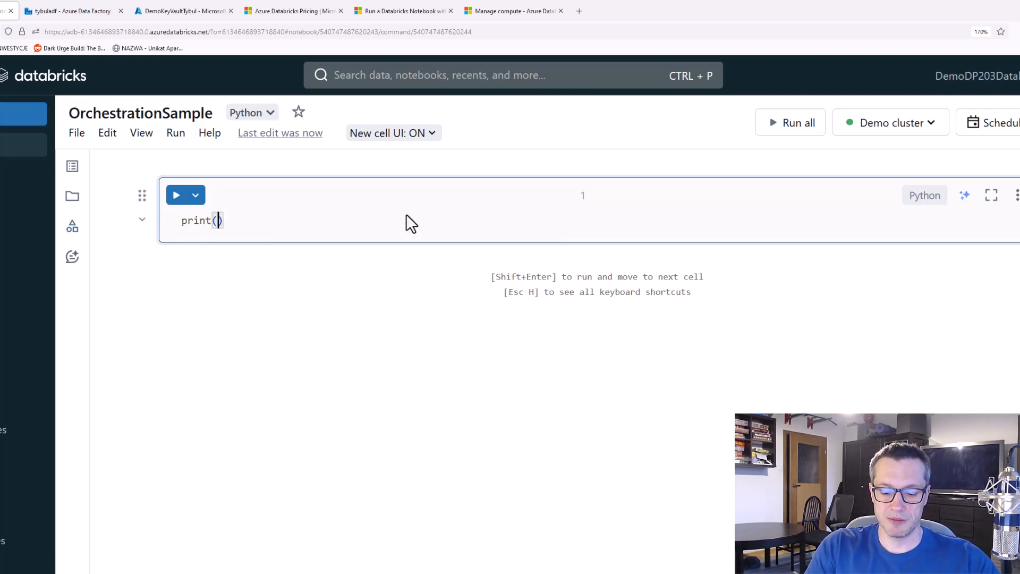
type("\"")
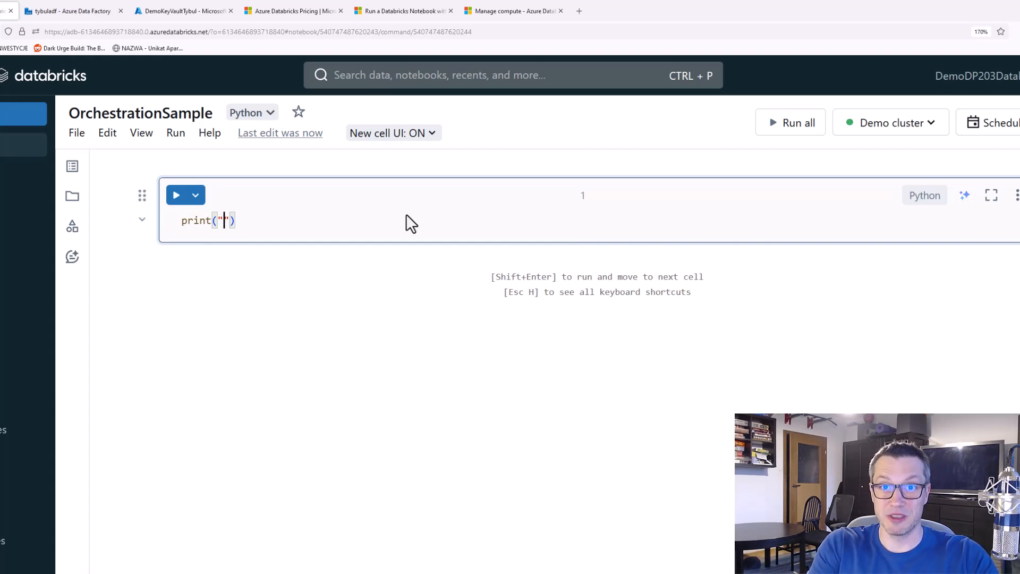
type("Hello world!")
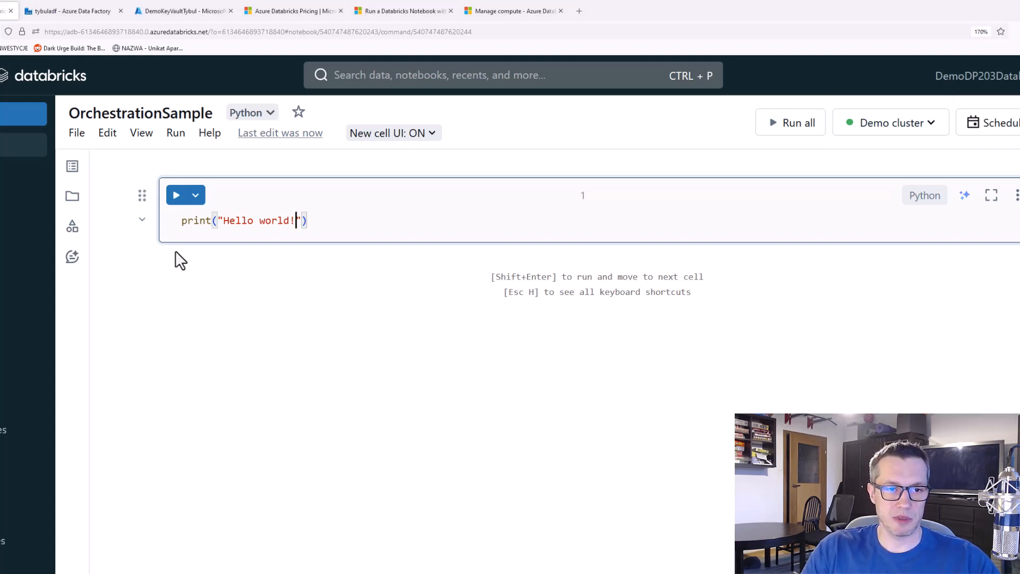
left_click(176, 197)
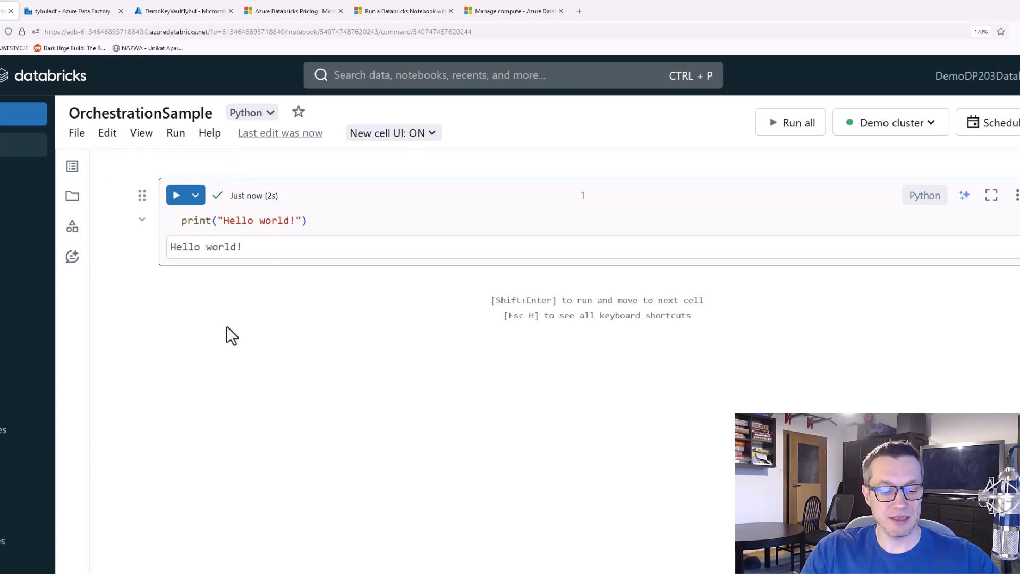
key("ctrl+2")
left_click_drag(158, 225, 257, 260)
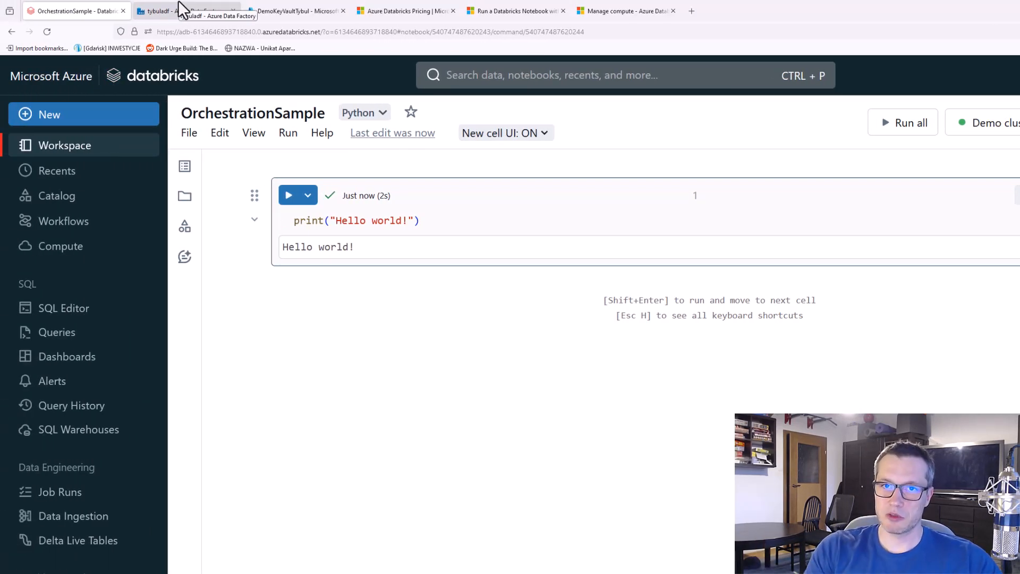
Switch to the tybuladf Azure Data Factory and create a new pipeline in its authoring area
left_click(182, 9)
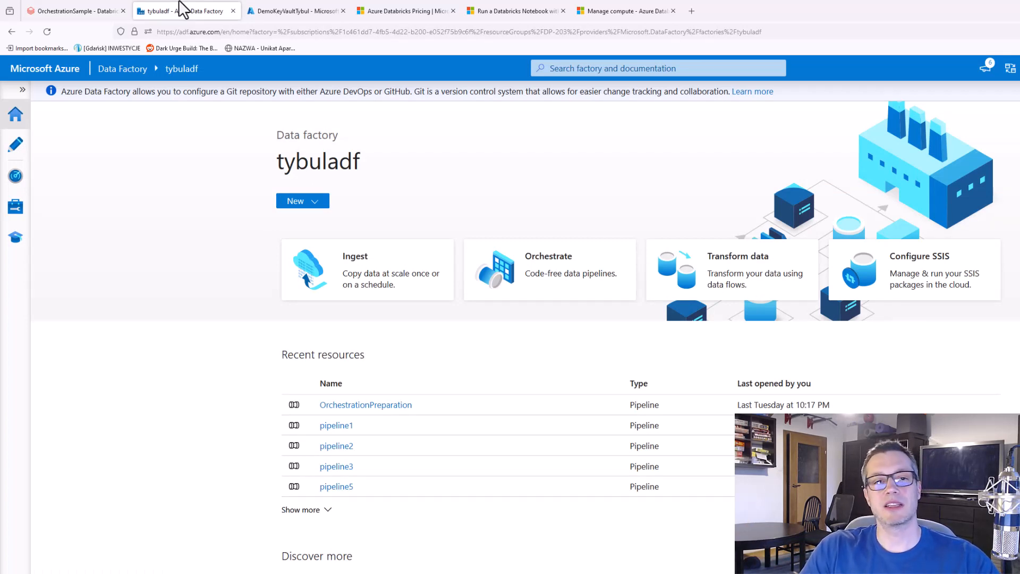
left_click(16, 145)
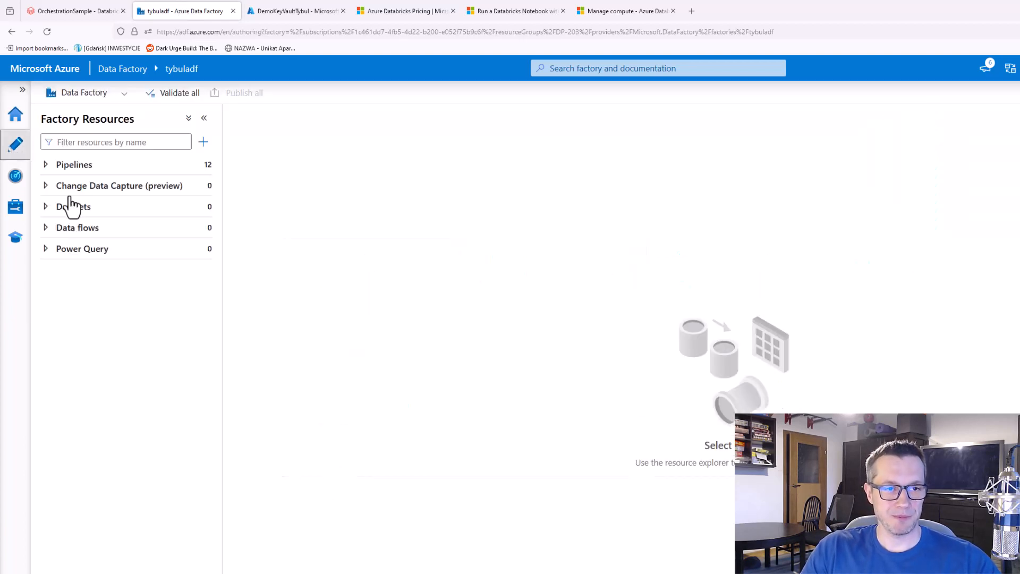
left_click(45, 164)
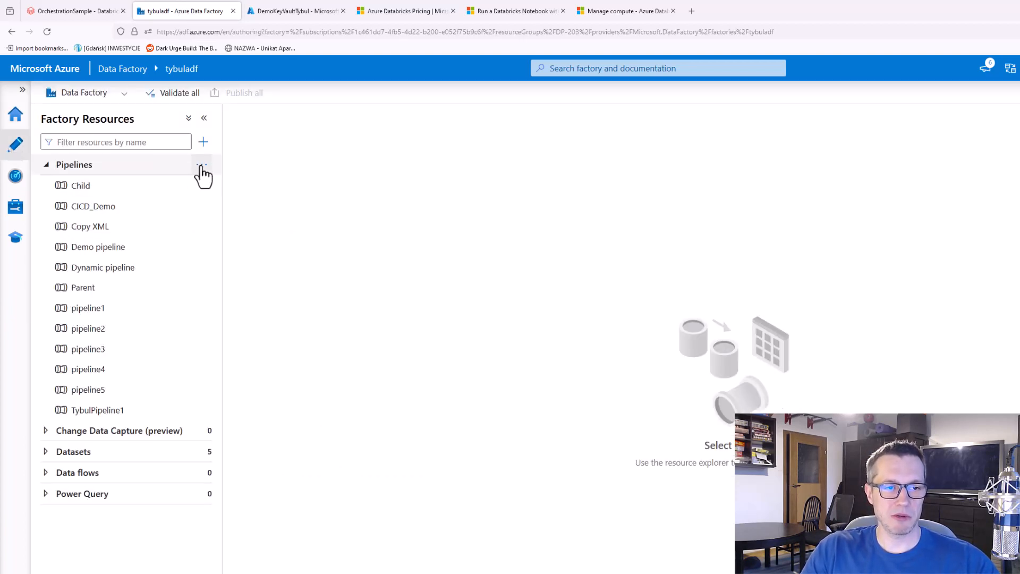
left_click(201, 165)
left_click(236, 187)
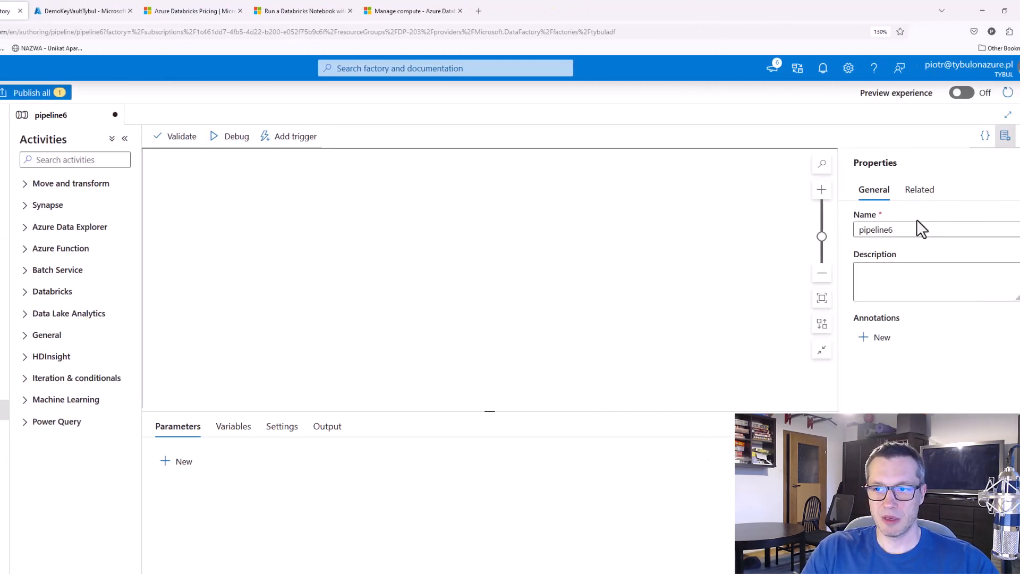
Name the new pipeline OrchestrationSample and close its properties
double_click(886, 232)
type("Orchestration")
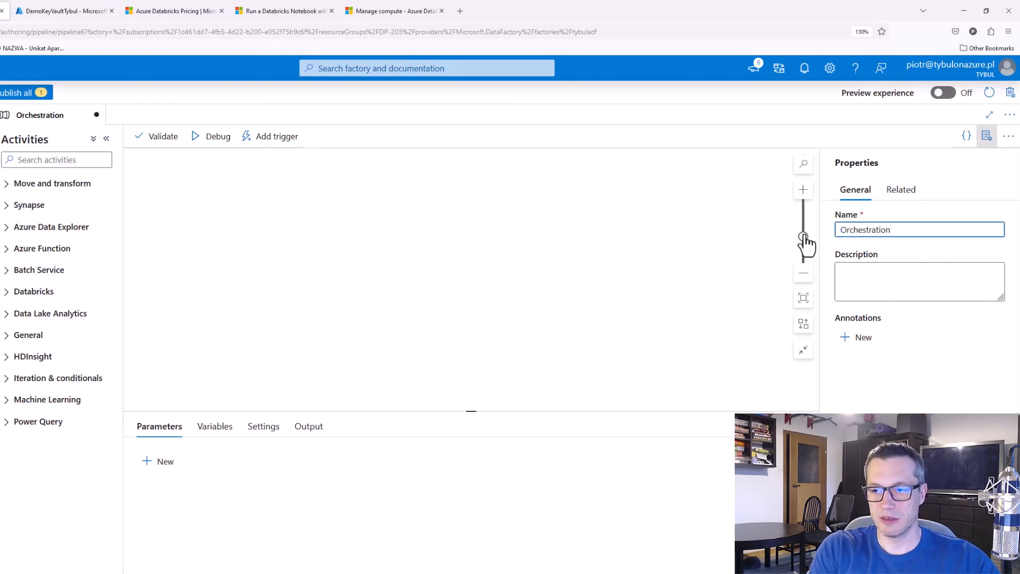
type("Sample")
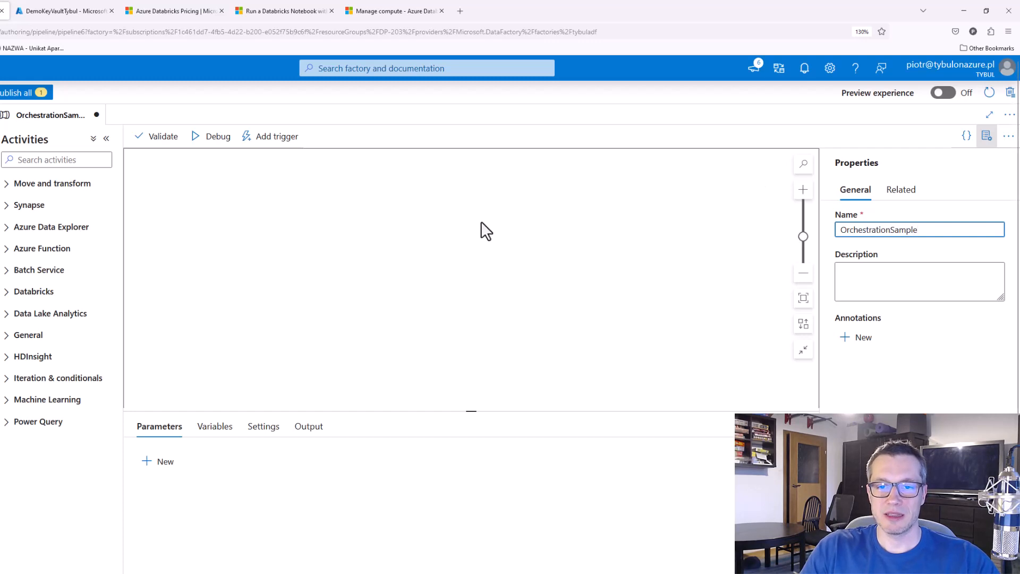
left_click(987, 136)
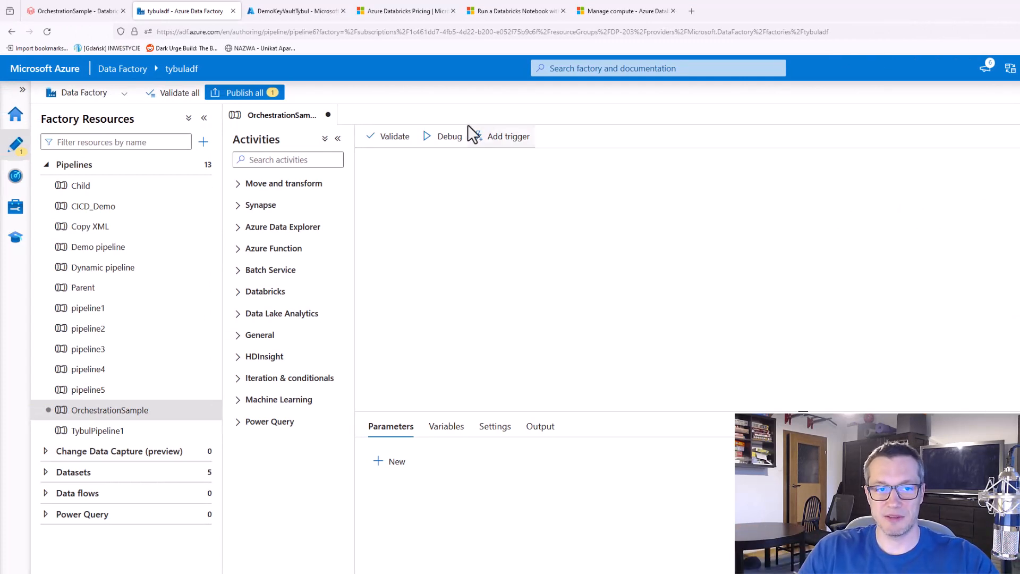
Find the Wait activity by searching for "wait" and place it on the pipeline canvas
left_click(317, 158)
type("wait")
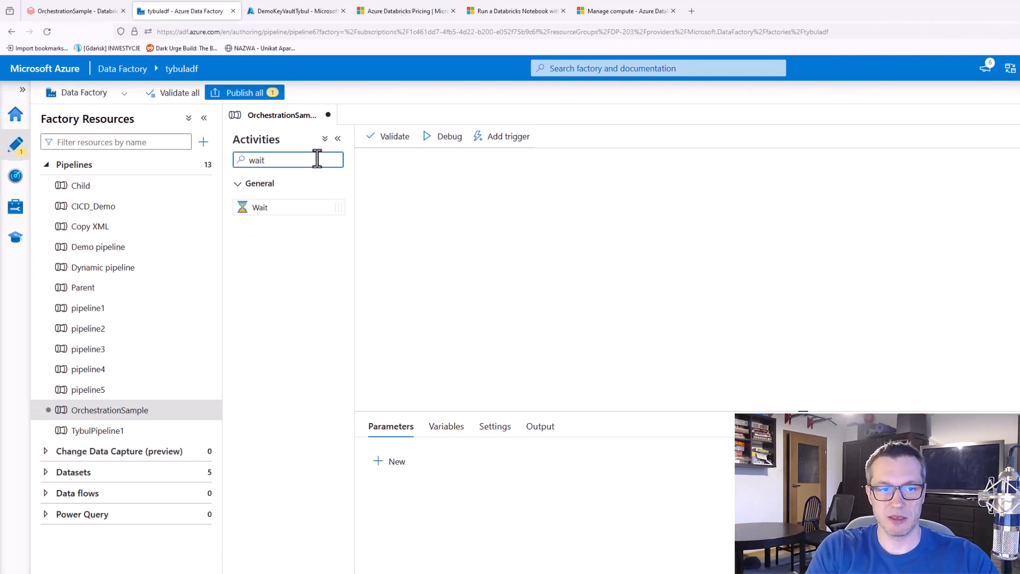
left_click_drag(247, 204, 620, 223)
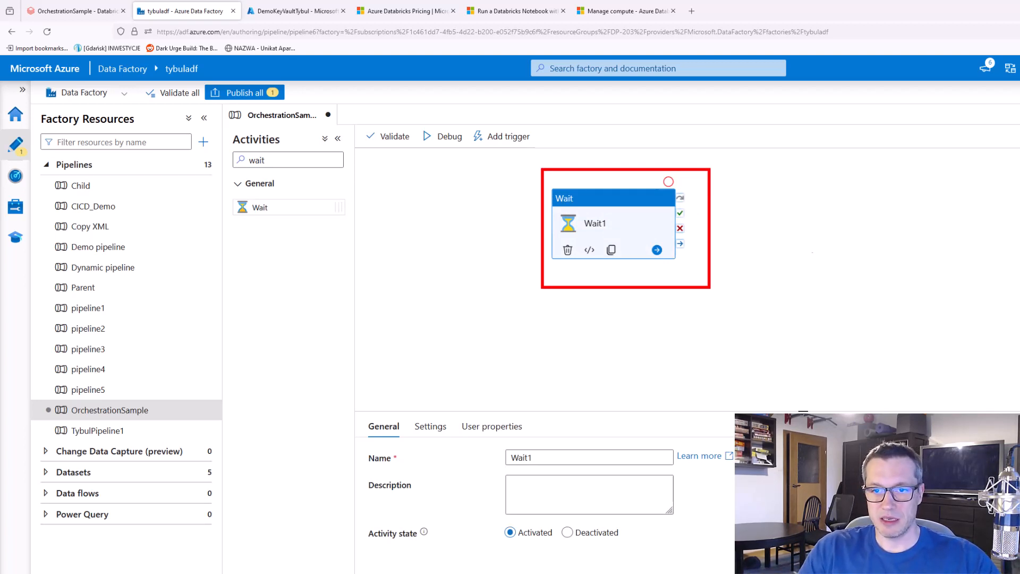
left_click_drag(743, 165, 944, 287)
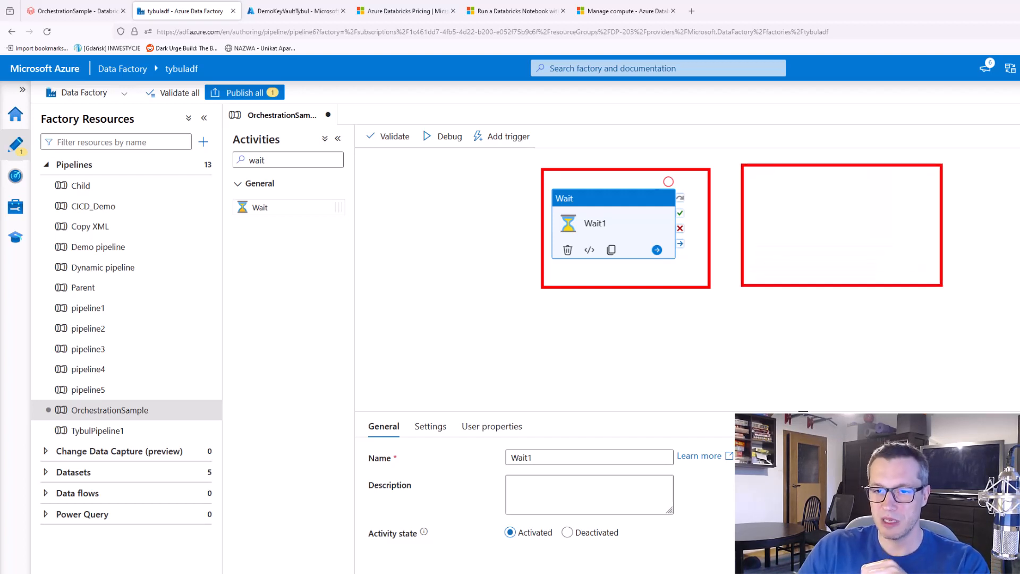
mouse_move(704, 227)
left_mouse_down()
mouse_move(740, 221)
mouse_move(735, 229)
left_mouse_up()
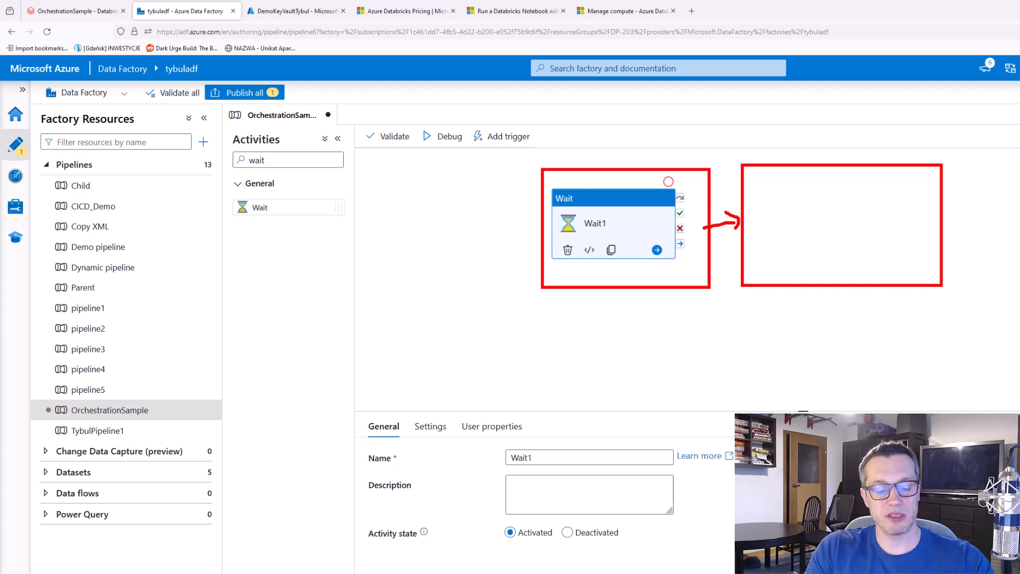
key("Escape")
Search the activities for "databrick" and add a Databricks Notebook activity beside the Wait activity
double_click(242, 161)
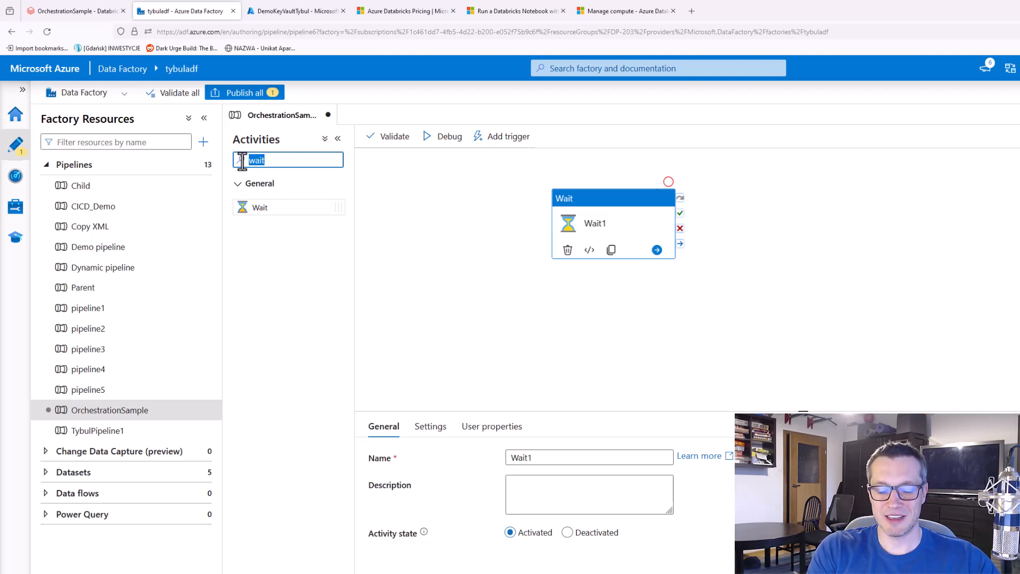
type("databrick")
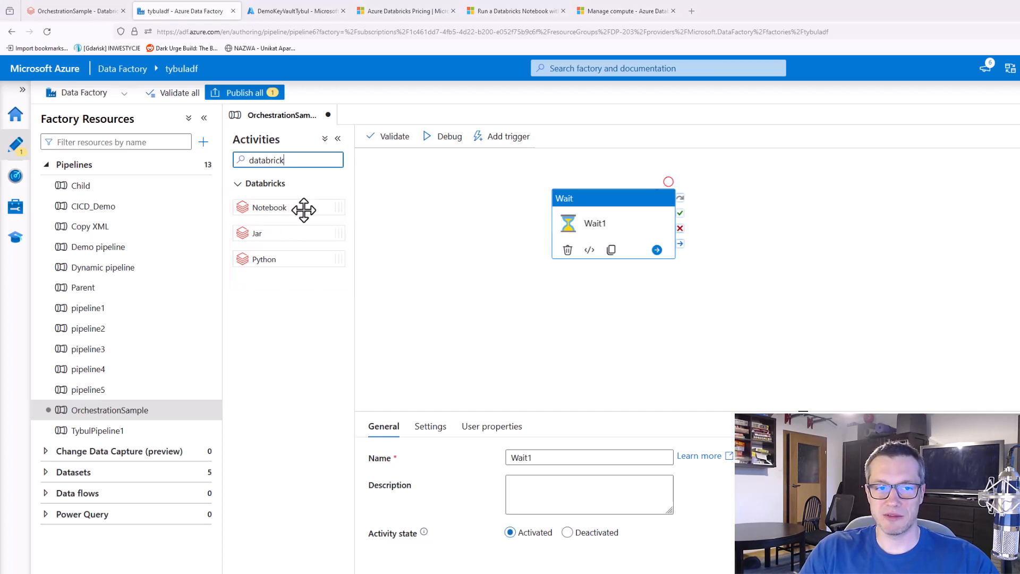
mouse_move(257, 206)
left_mouse_down()
mouse_move(724, 231)
mouse_move(770, 196)
left_mouse_up()
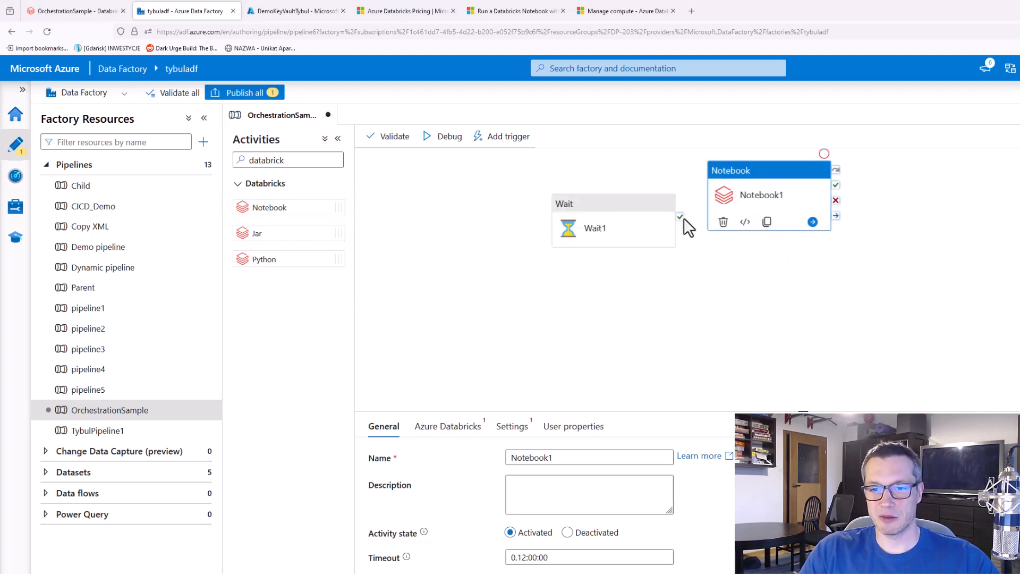
Name the Notebook activity "Execute our sample notebook" and connect the Wait activity's success output to it
double_click(542, 452)
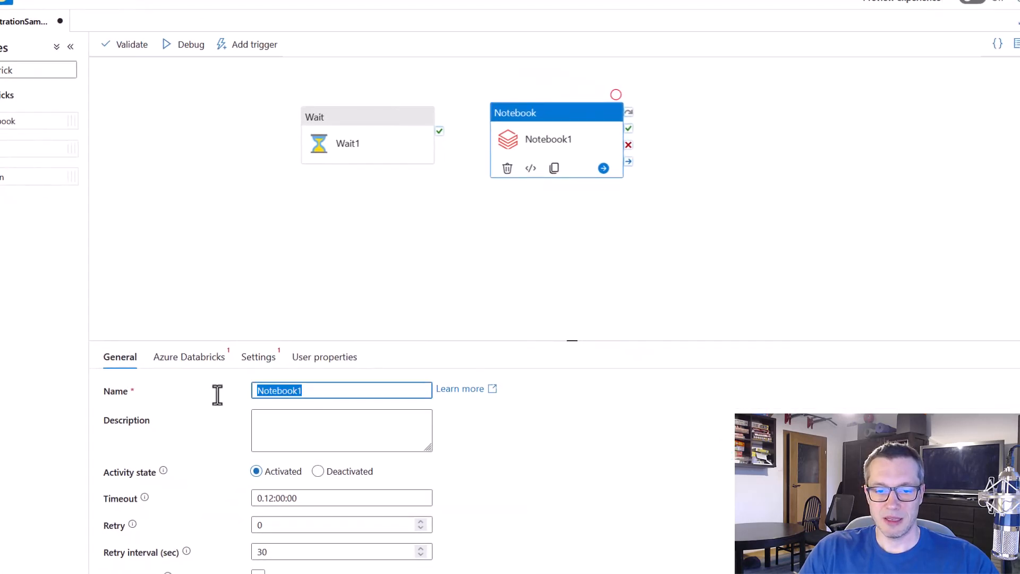
type("Exec")
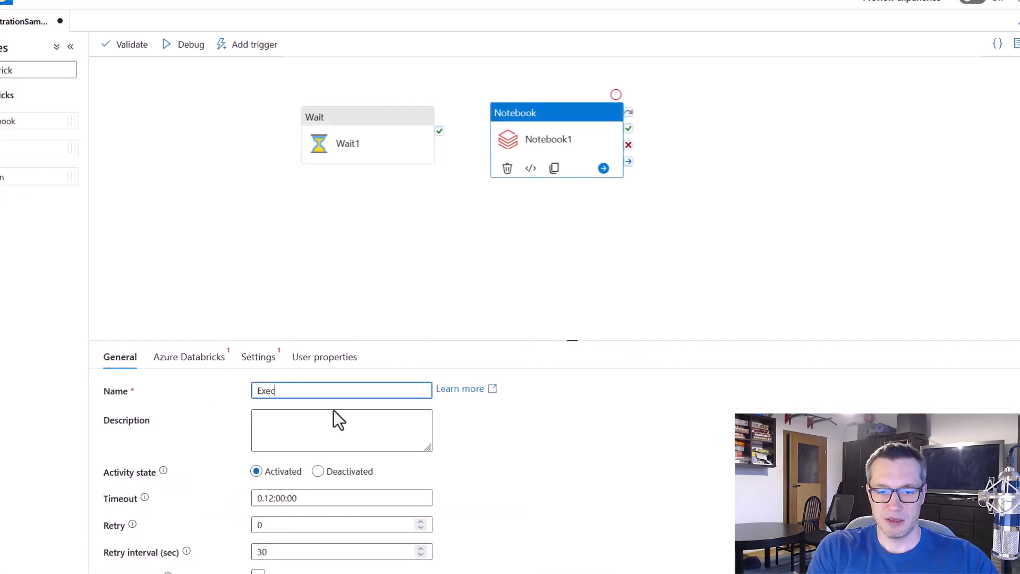
type("ute our sample not")
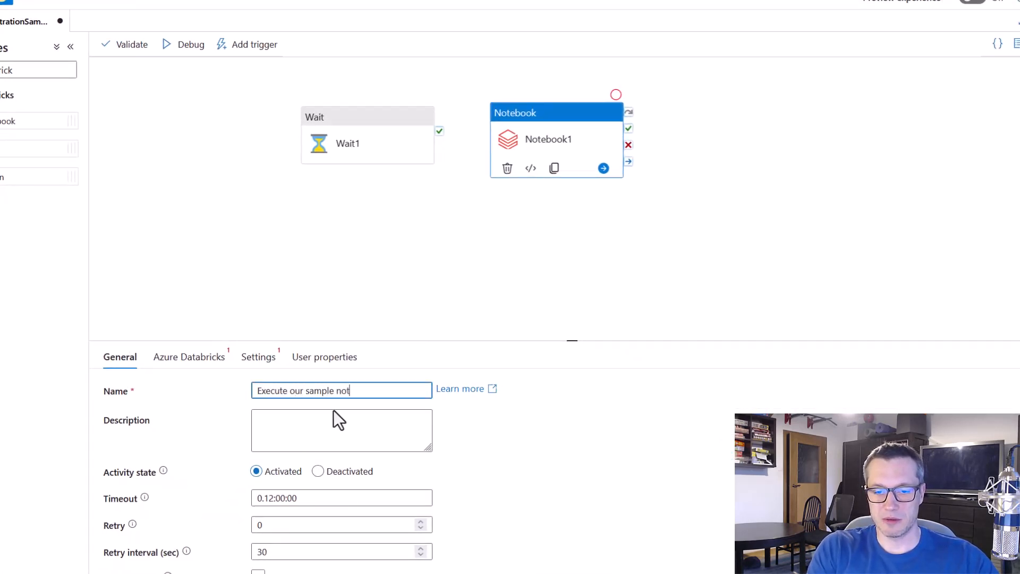
type("ebook")
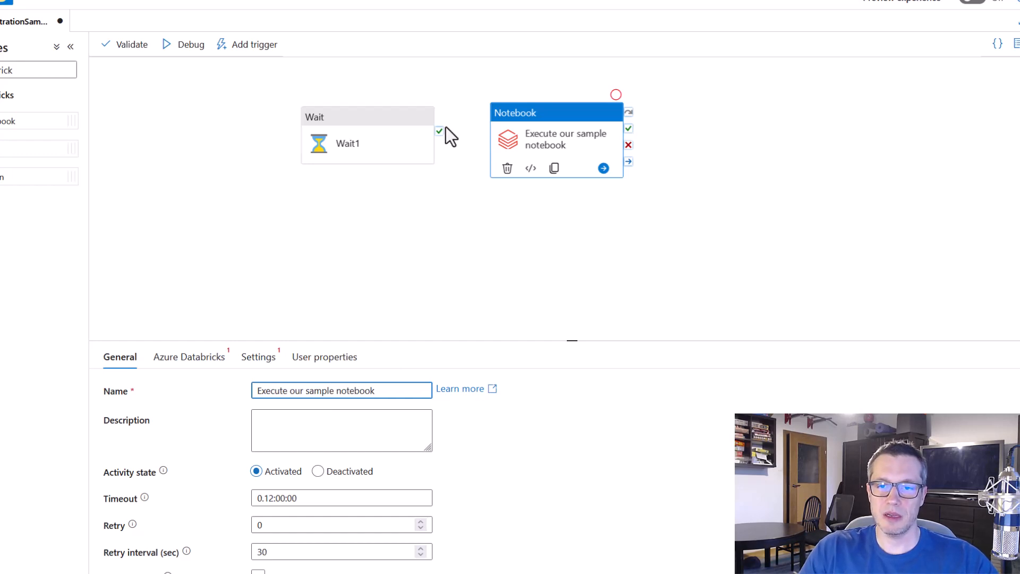
left_click_drag(438, 132, 510, 146)
left_click(573, 243)
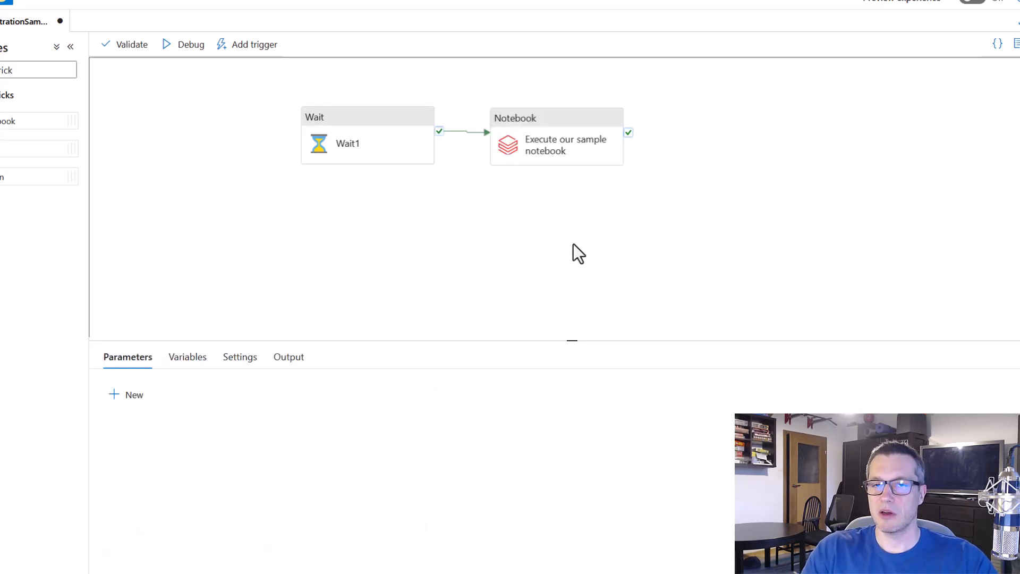
Check which Databricks linked services are available for the "Execute our sample notebook" activity
left_click(536, 131)
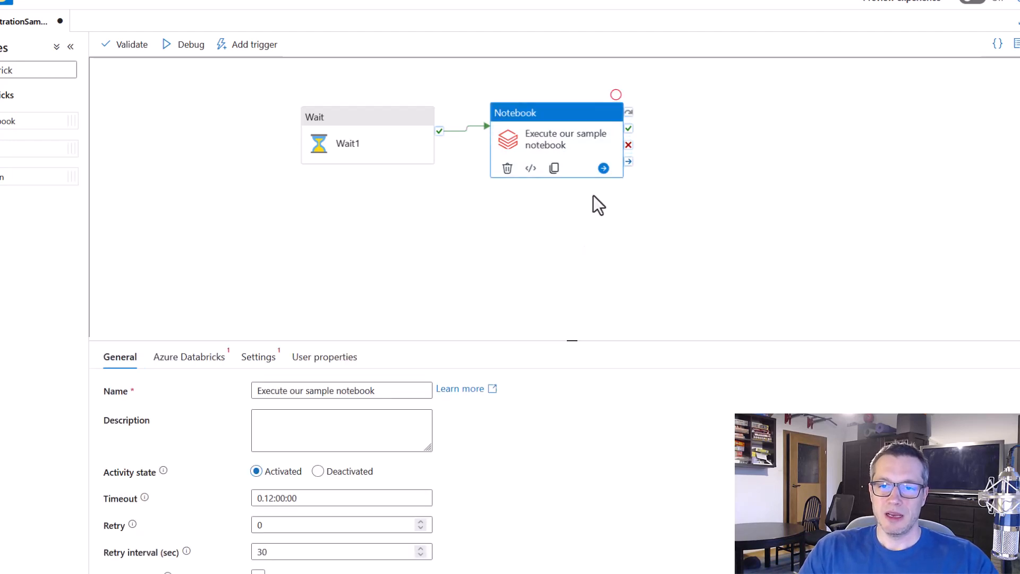
left_click(184, 358)
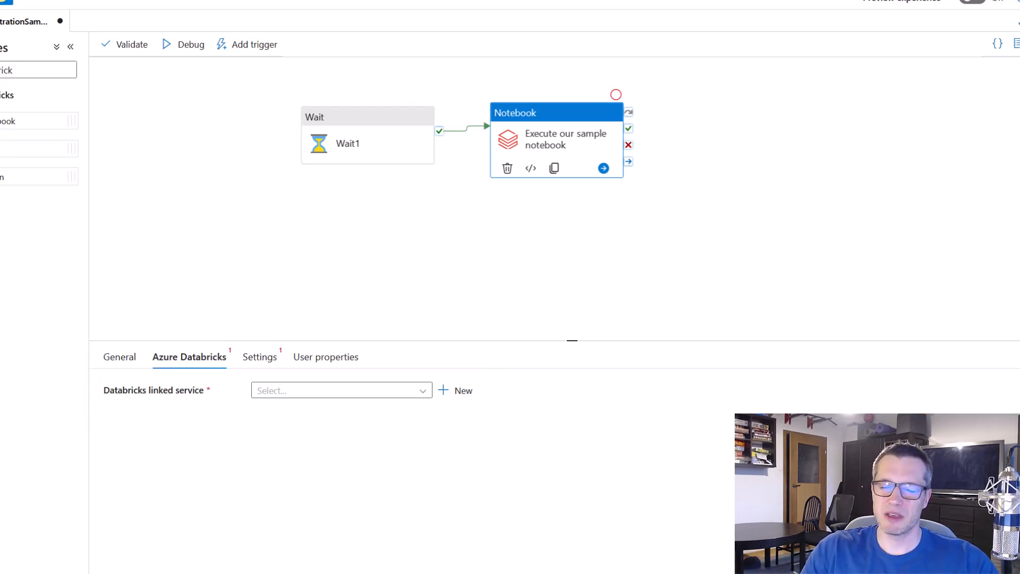
left_click(423, 392)
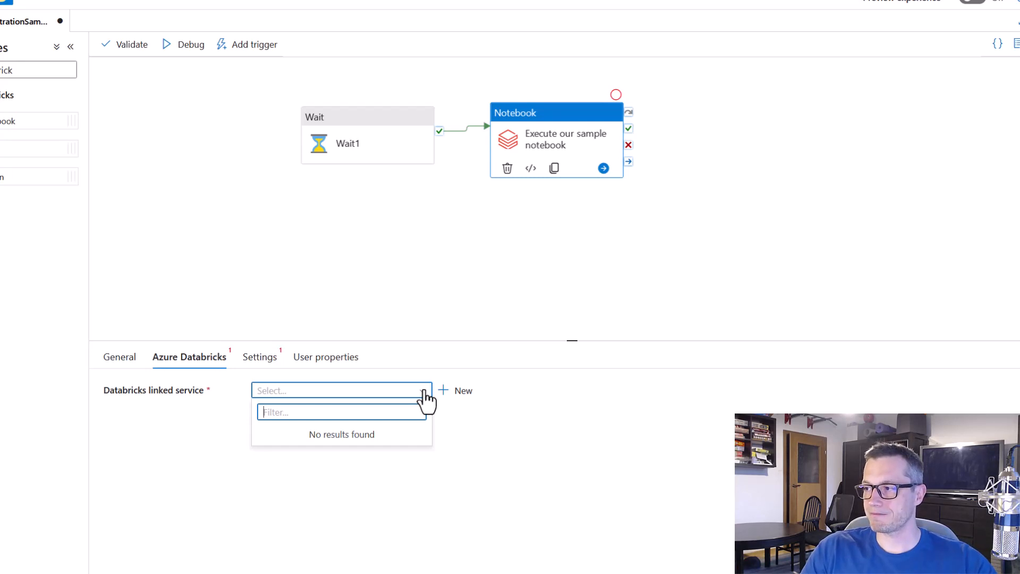
left_click(424, 392)
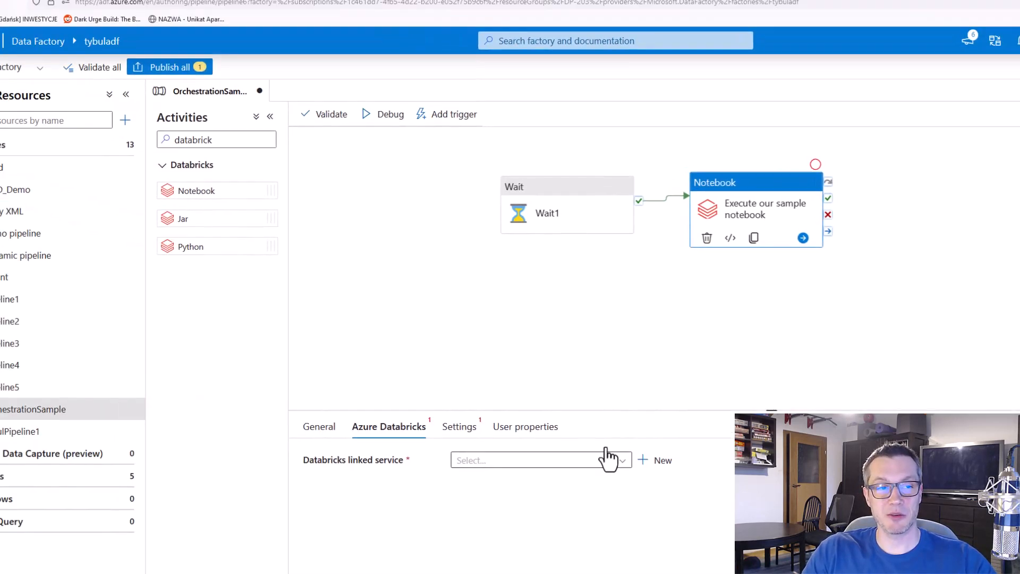
Open the factory's linked services and search the data store types for "databric" in the new linked service dialog
left_click(19, 234)
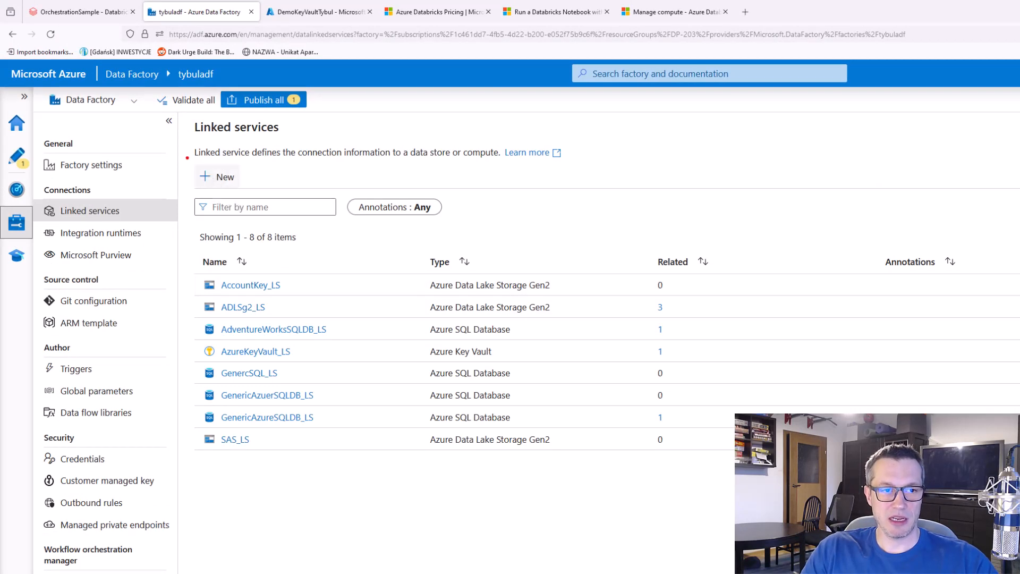
left_click(215, 178)
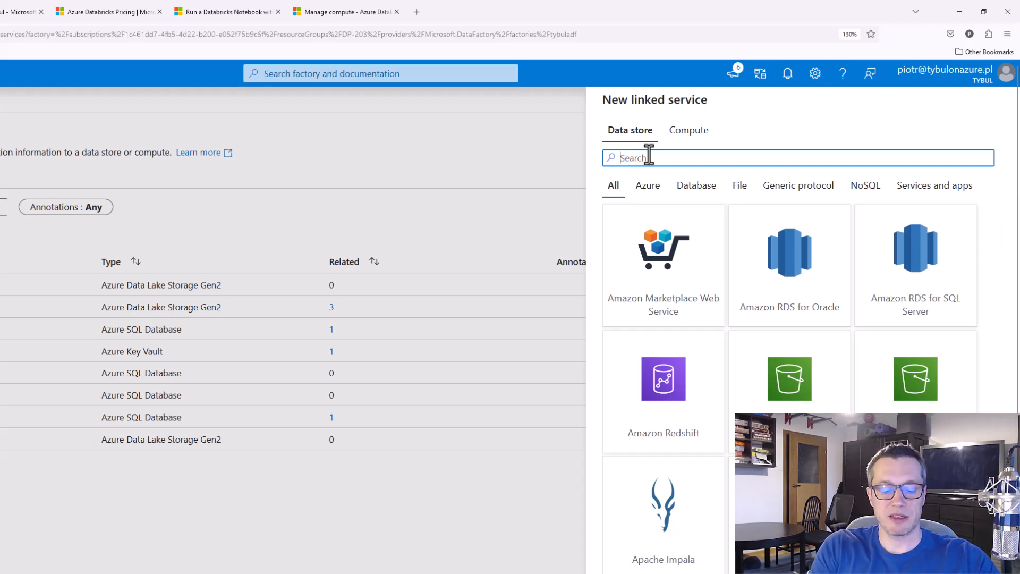
type("databr")
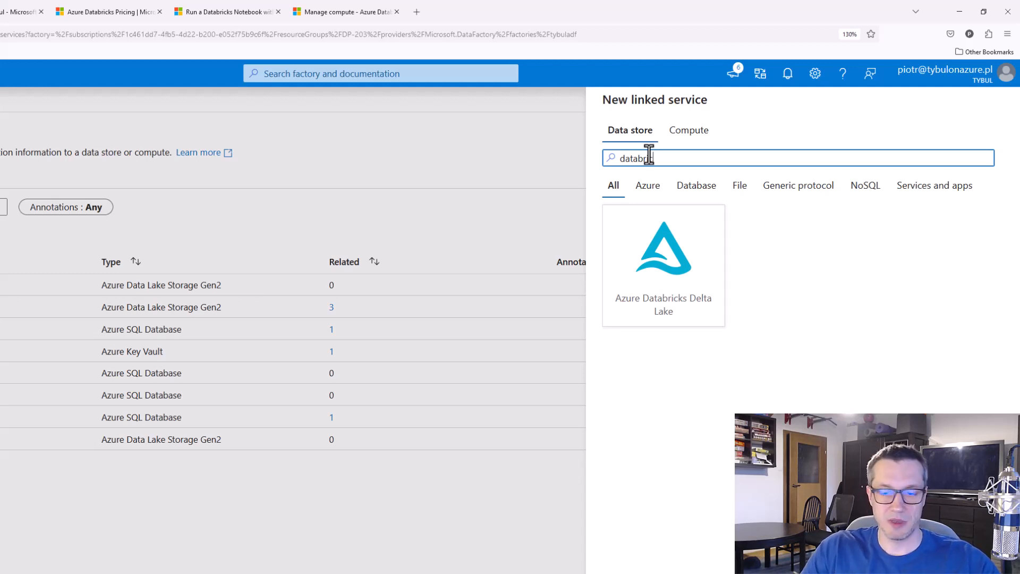
type("ic")
mouse_move(593, 201)
left_mouse_down()
mouse_move(732, 348)
mouse_move(741, 344)
left_mouse_up()
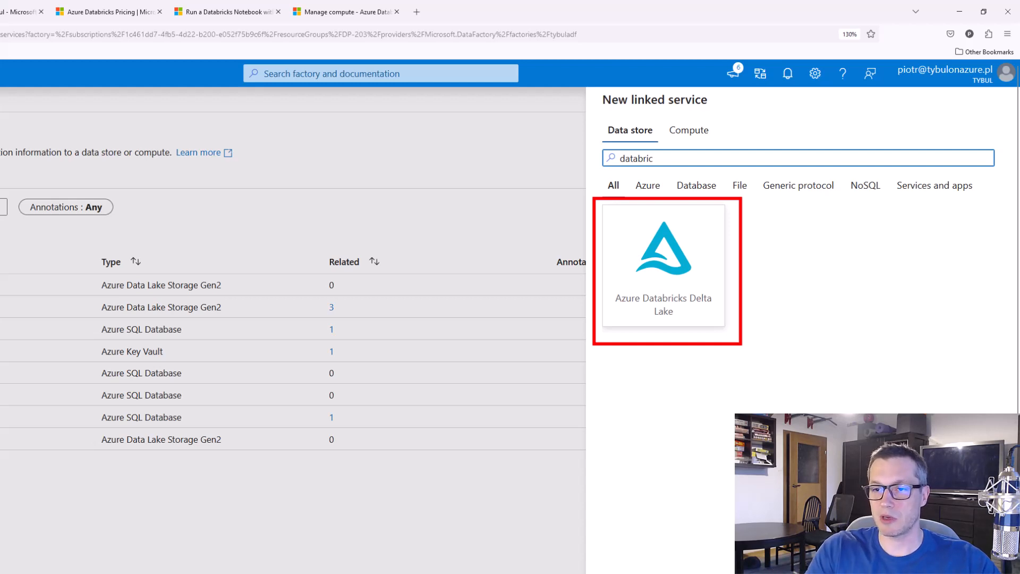
key("Escape")
key("Escape")
Start a new linked service again and choose Azure Databricks from the compute types instead of the data stores
left_click(1, 176)
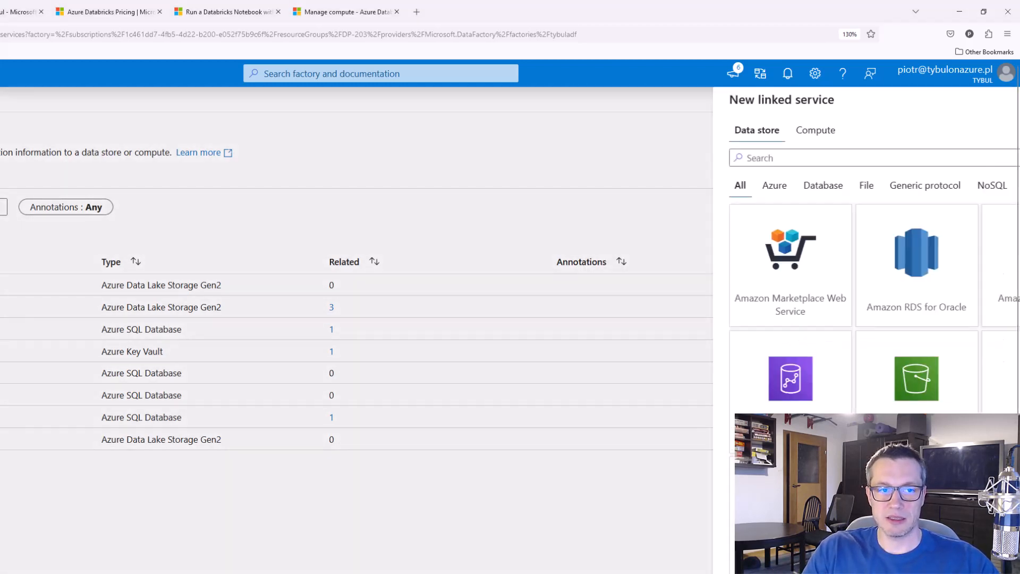
key("ctrl+2")
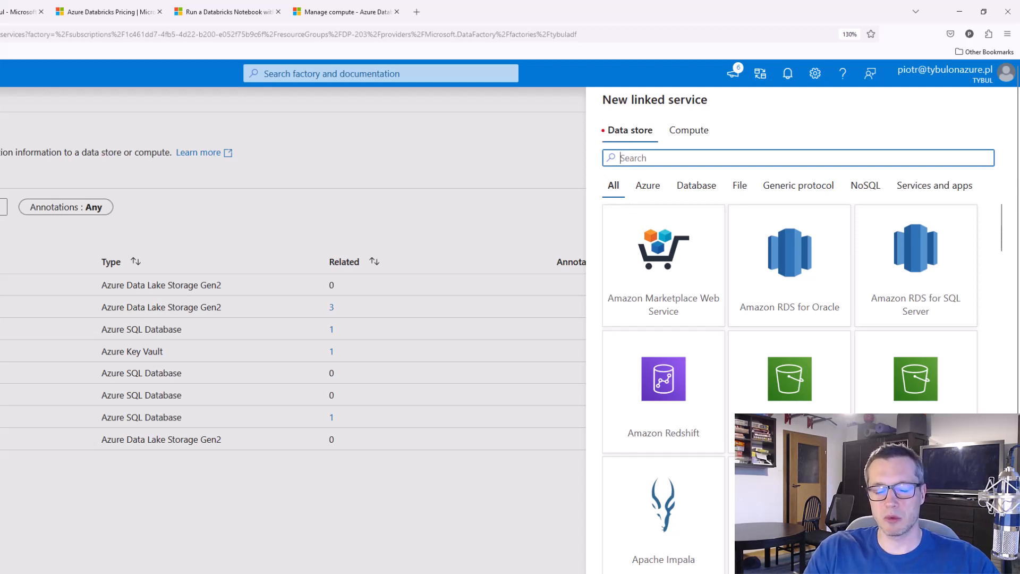
left_click_drag(594, 115, 666, 146)
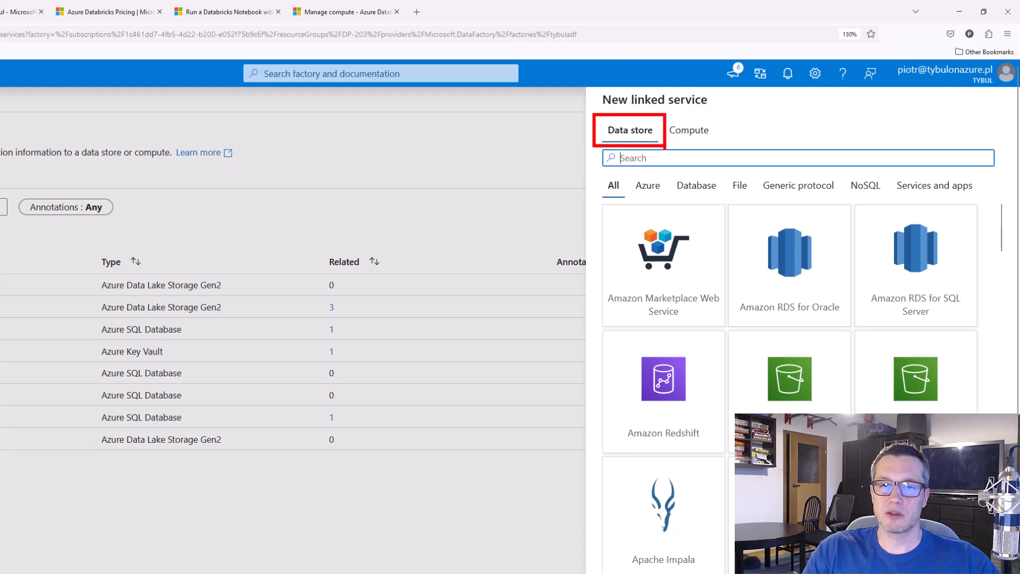
key("Escape")
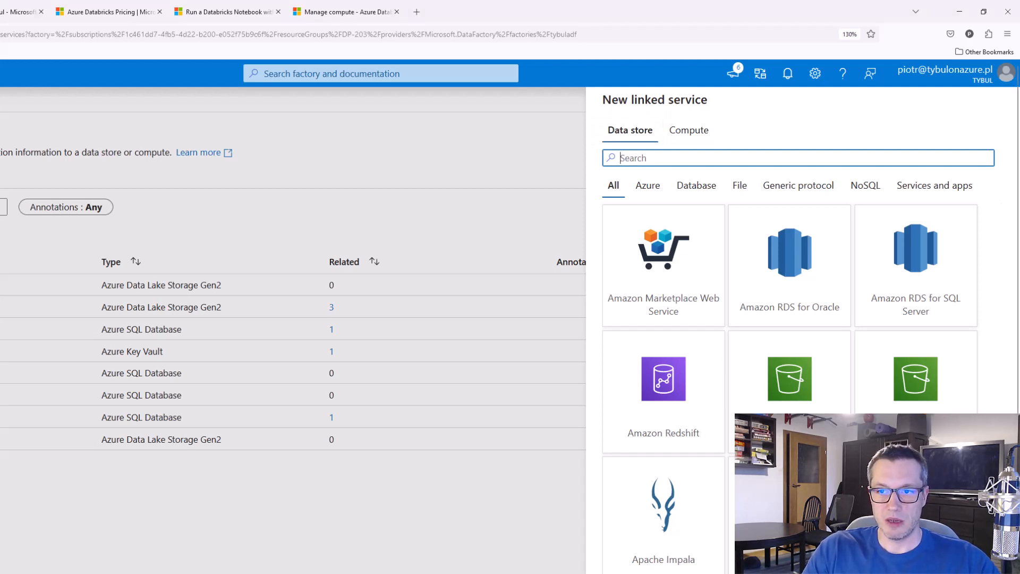
left_click(688, 139)
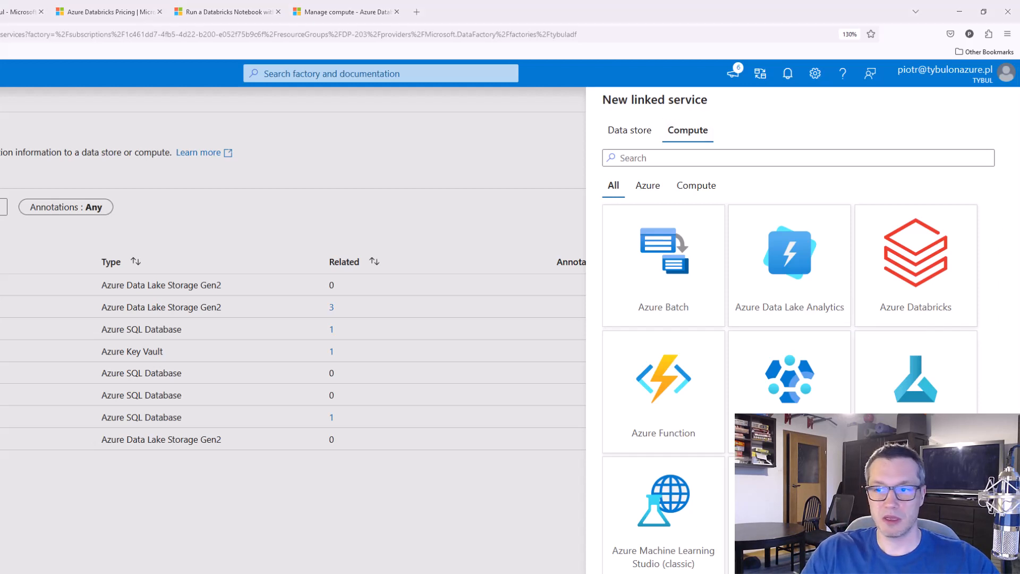
left_click(951, 264)
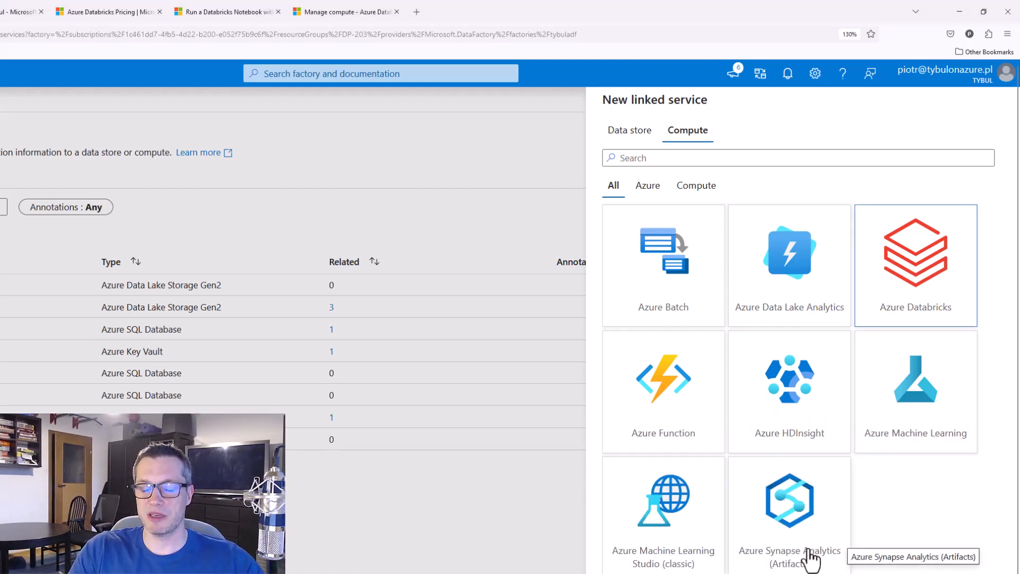
left_click(632, 573)
Name the linked service AzureDatabricks_LS and select the Visual Studio Enterprise Subscription with the DemoDP203Databricks1 workspace
key("BackSpace")
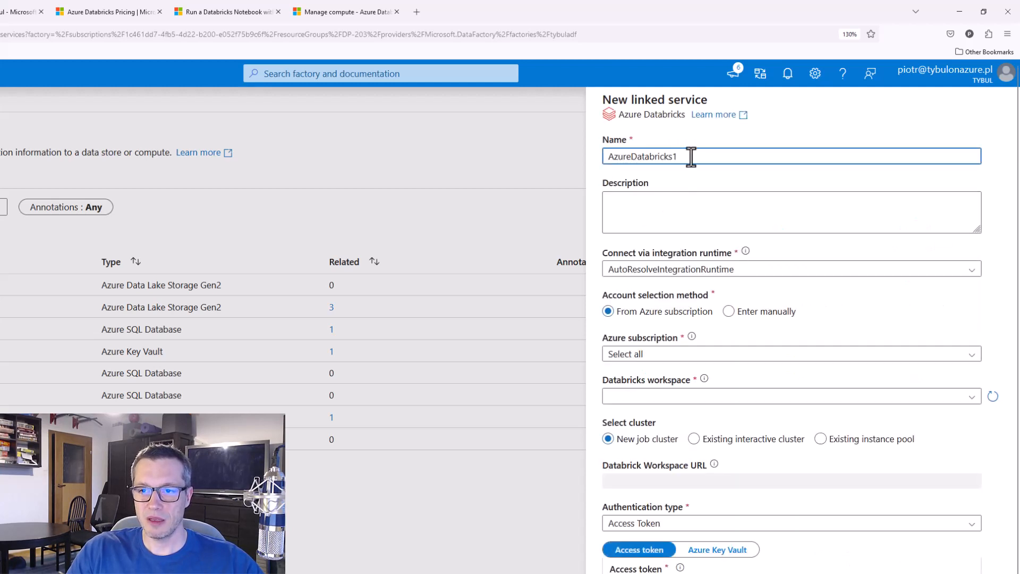
type("_LS")
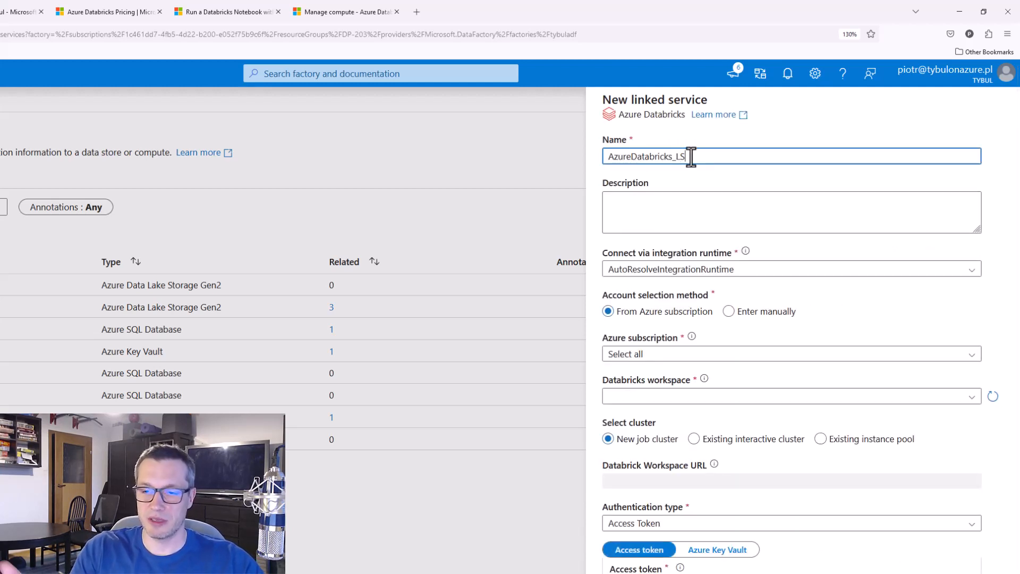
left_click(756, 355)
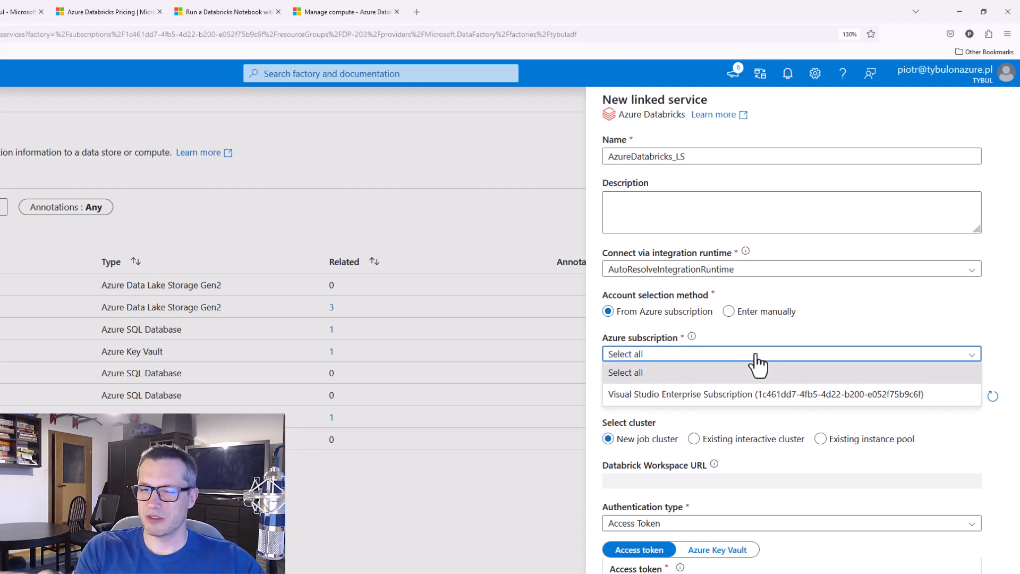
left_click(769, 398)
left_click(766, 399)
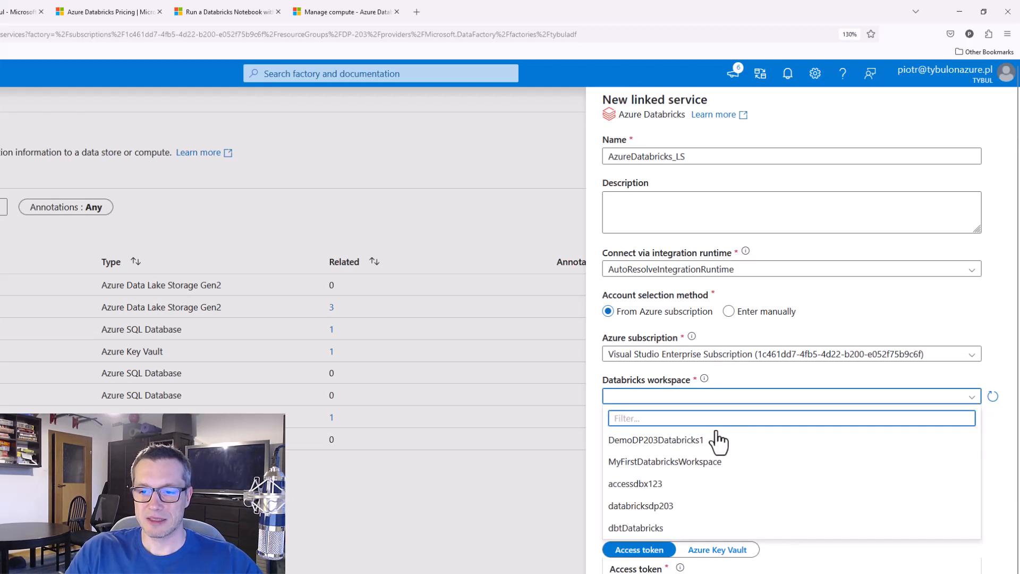
left_click(684, 444)
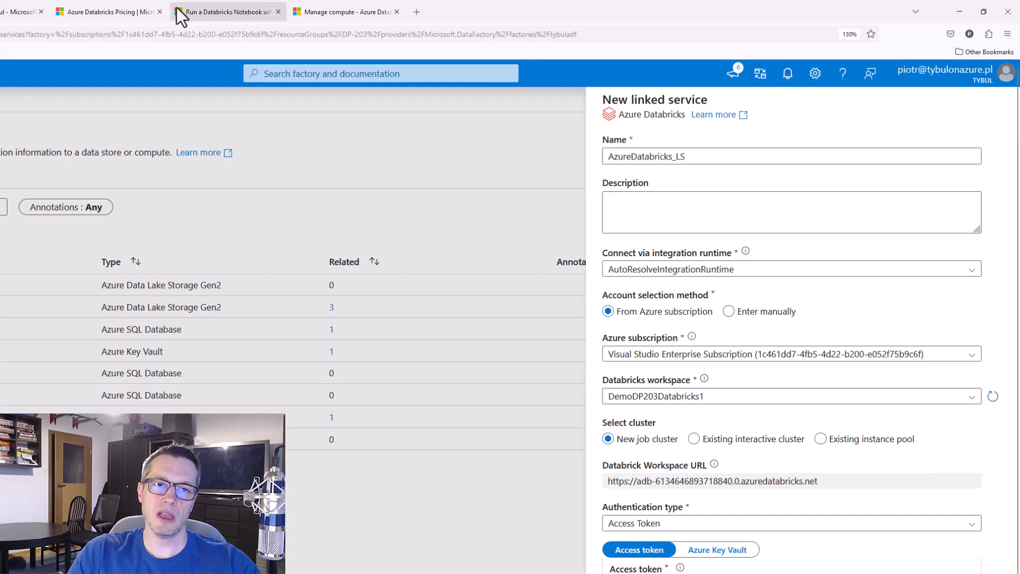
Compare the All-Purpose Compute and Jobs Compute columns in the standard tier features on the Azure Databricks pricing page
left_click(154, 12)
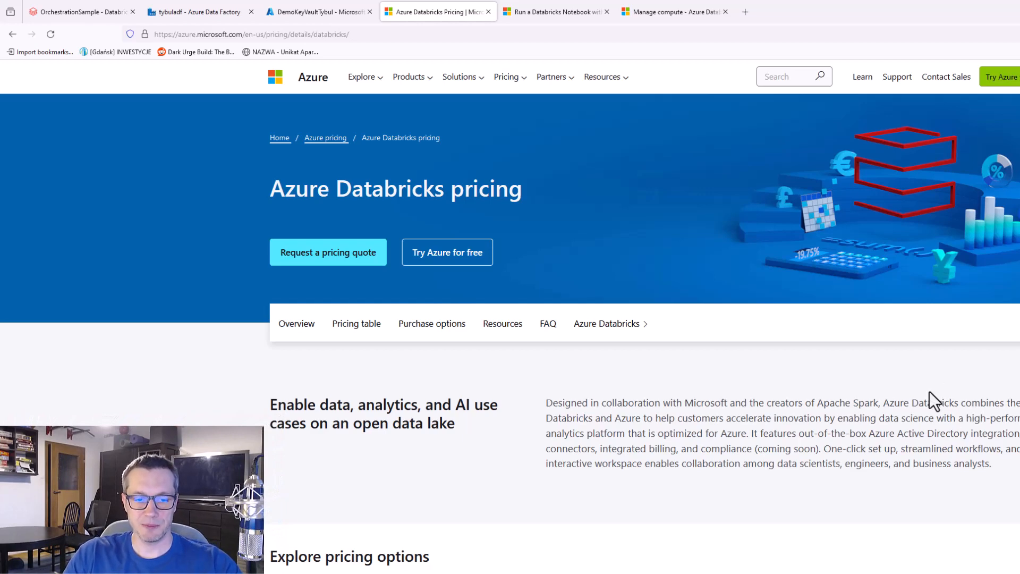
scroll(931, 391, "down", 9)
scroll(931, 392, "down", 2)
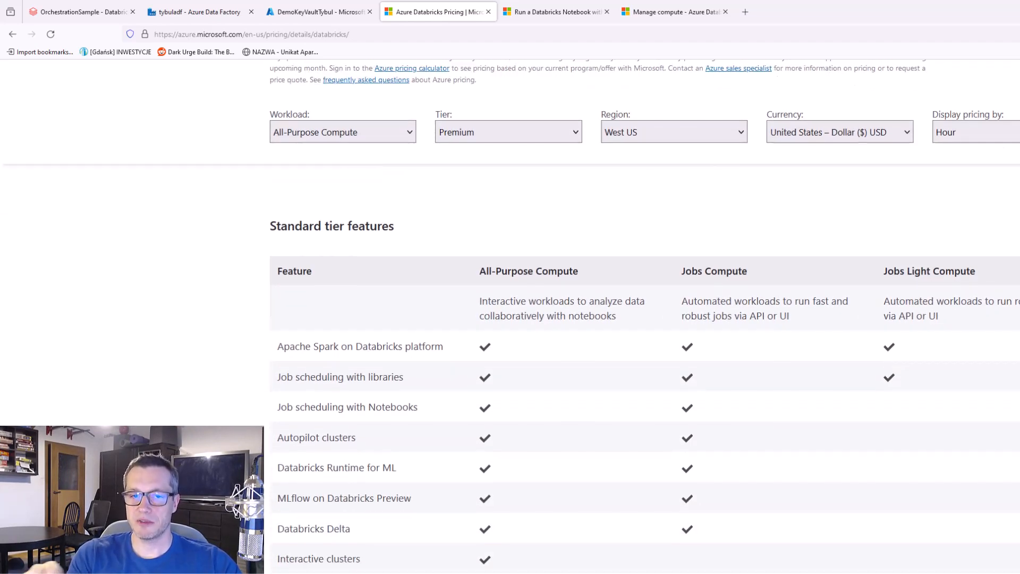
scroll(644, 340, "down", 2)
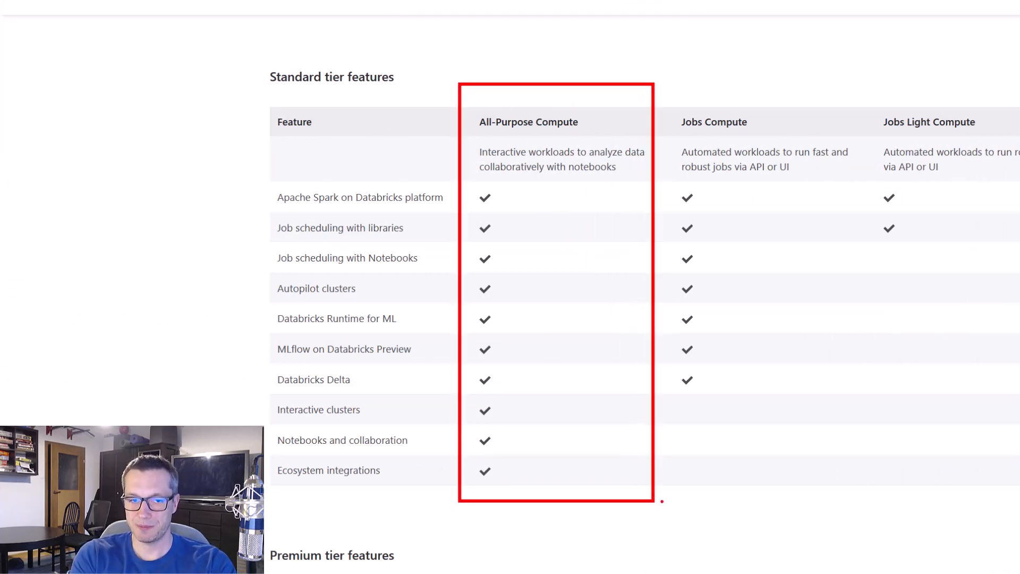
key("Escape")
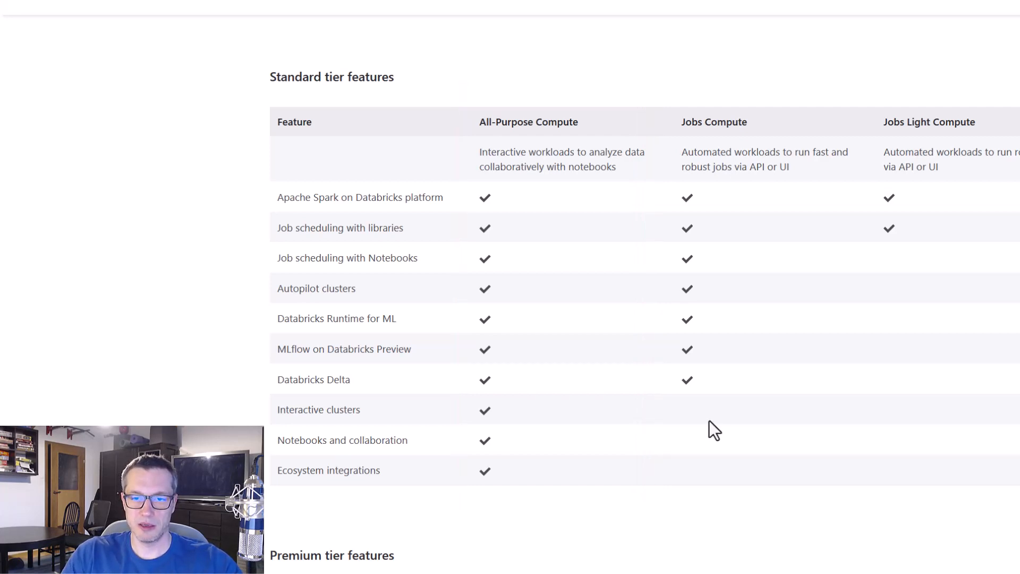
key("ctrl+2")
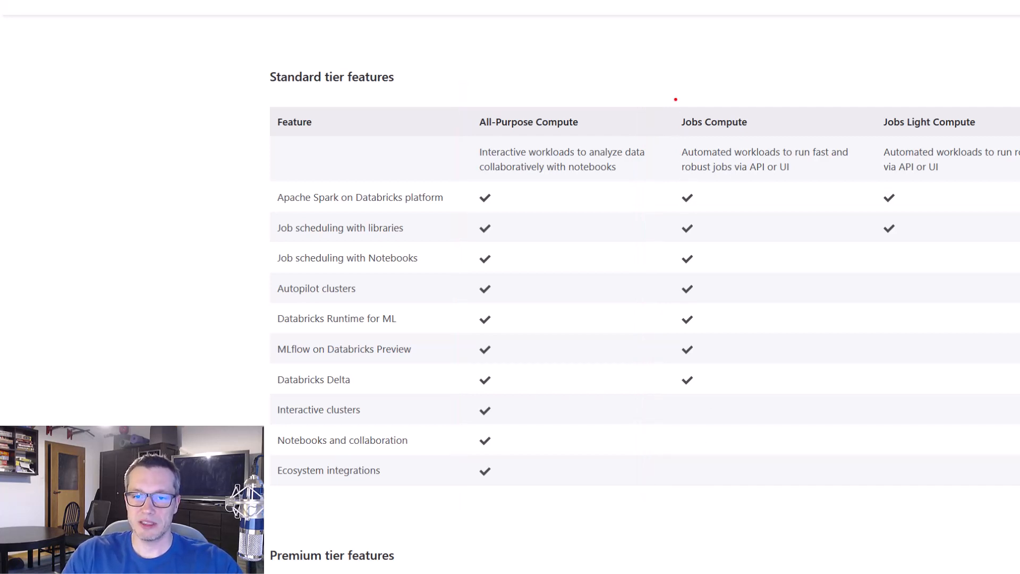
mouse_move(671, 85)
left_mouse_down()
mouse_move(850, 357)
mouse_move(871, 512)
left_mouse_up()
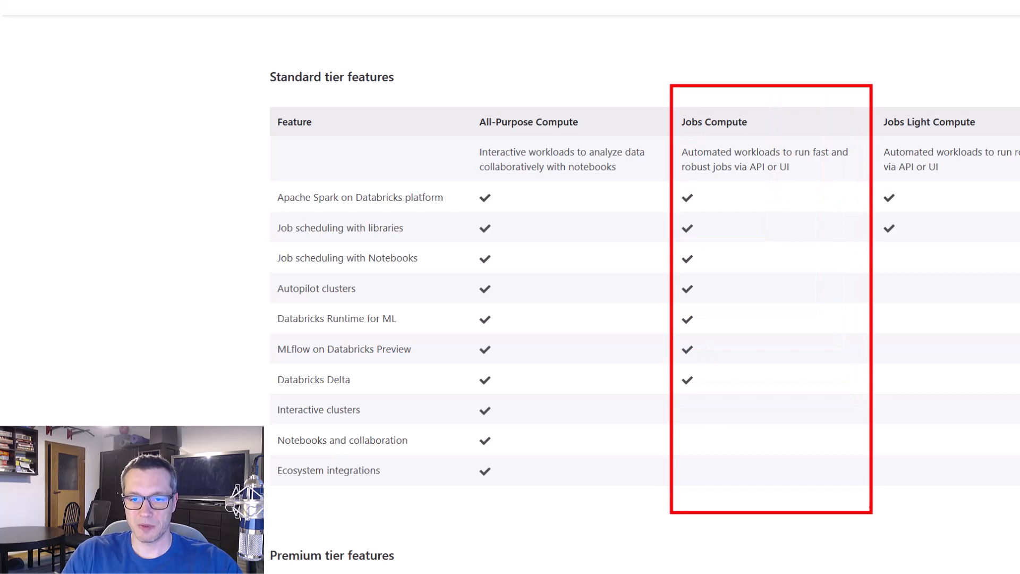
key("Escape")
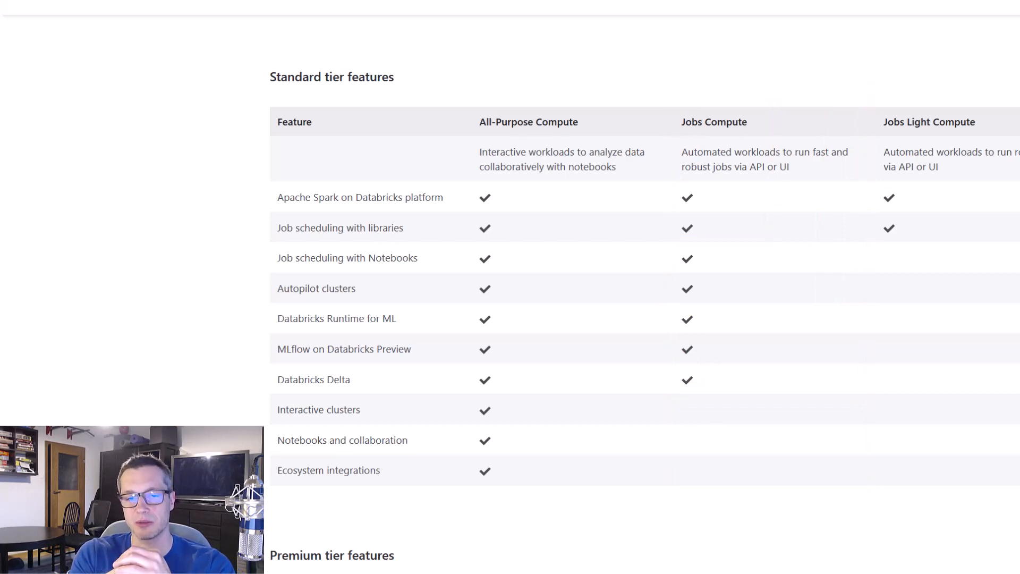
key("ctrl+2")
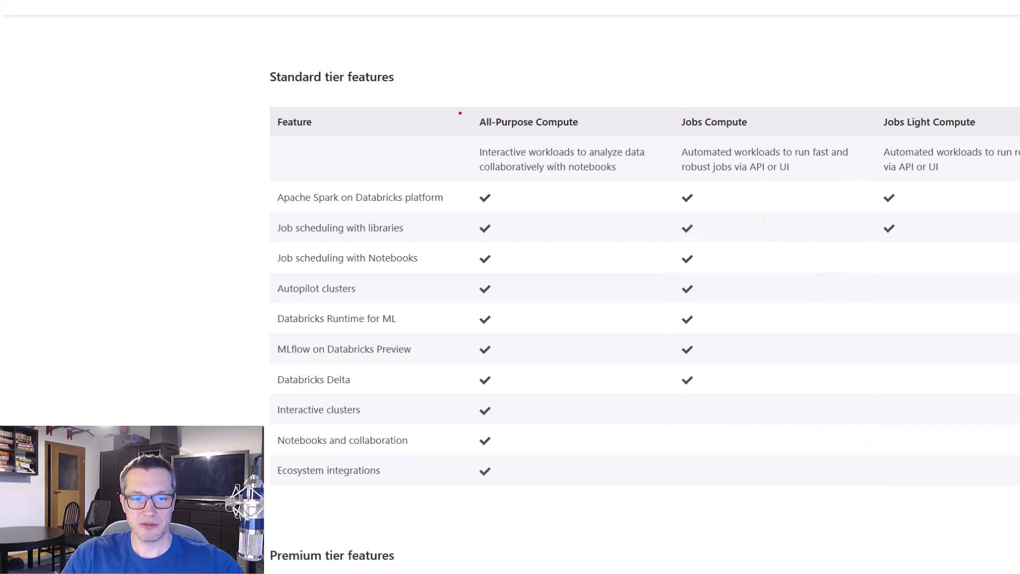
left_click_drag(460, 92, 662, 189)
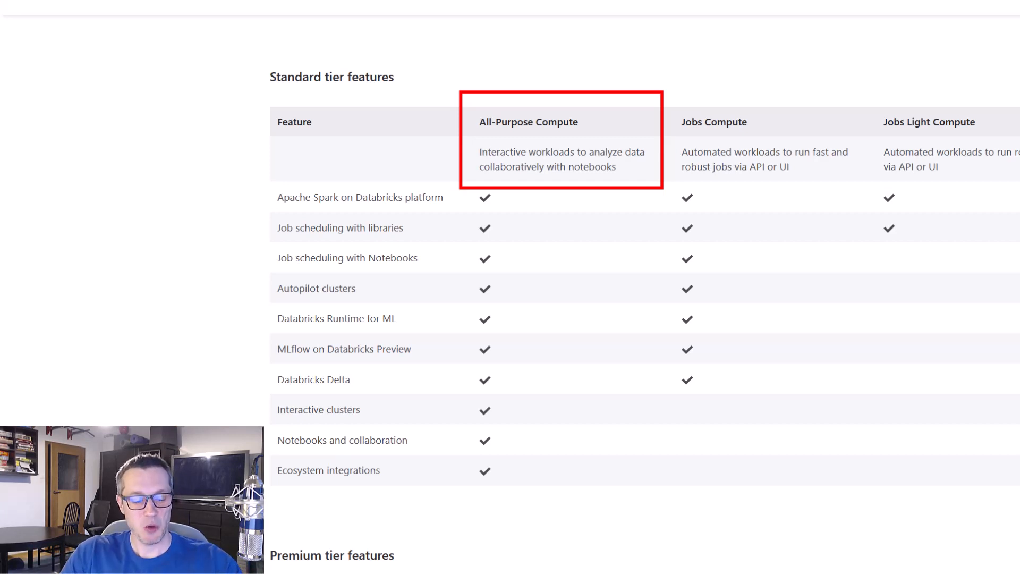
key("e")
mouse_move(669, 133)
left_mouse_down()
mouse_move(865, 198)
mouse_move(862, 190)
left_mouse_up()
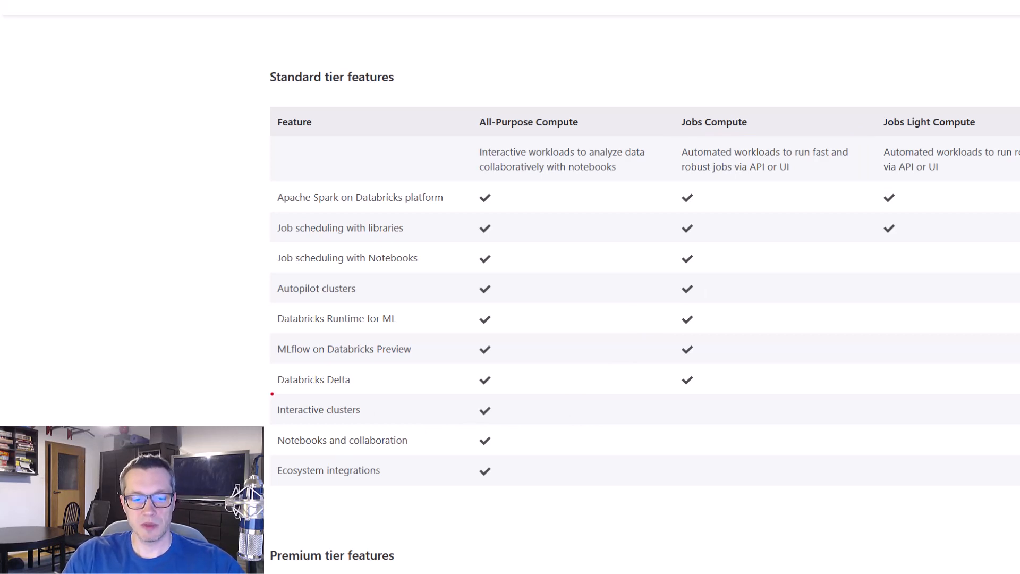
mouse_move(268, 387)
left_mouse_down()
mouse_move(670, 484)
mouse_move(781, 497)
left_mouse_up()
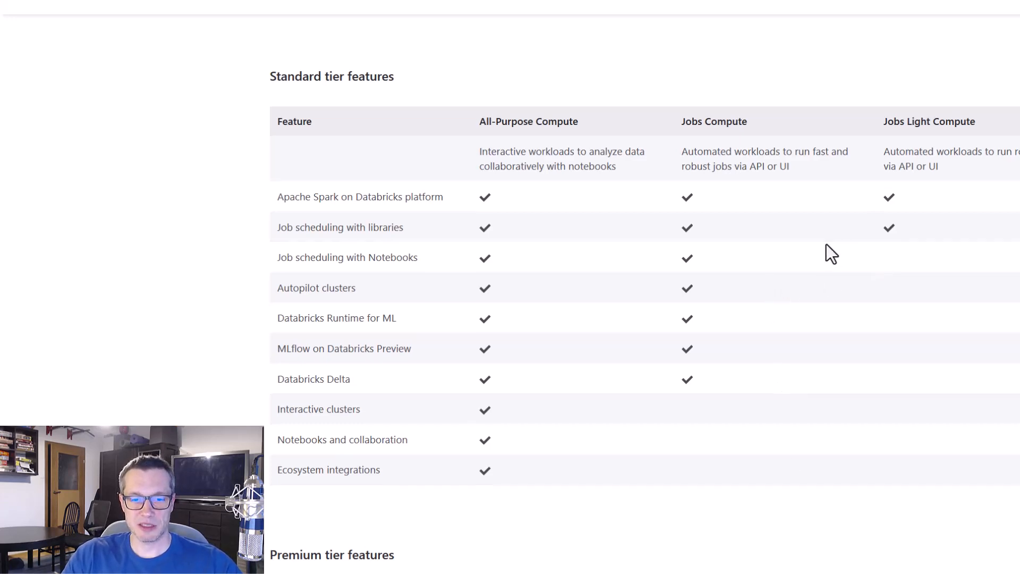
Examine the Pay As You Go DBU prices for All-Purpose Compute and Jobs Compute, especially in the premium tier
scroll(826, 244, "down", 15)
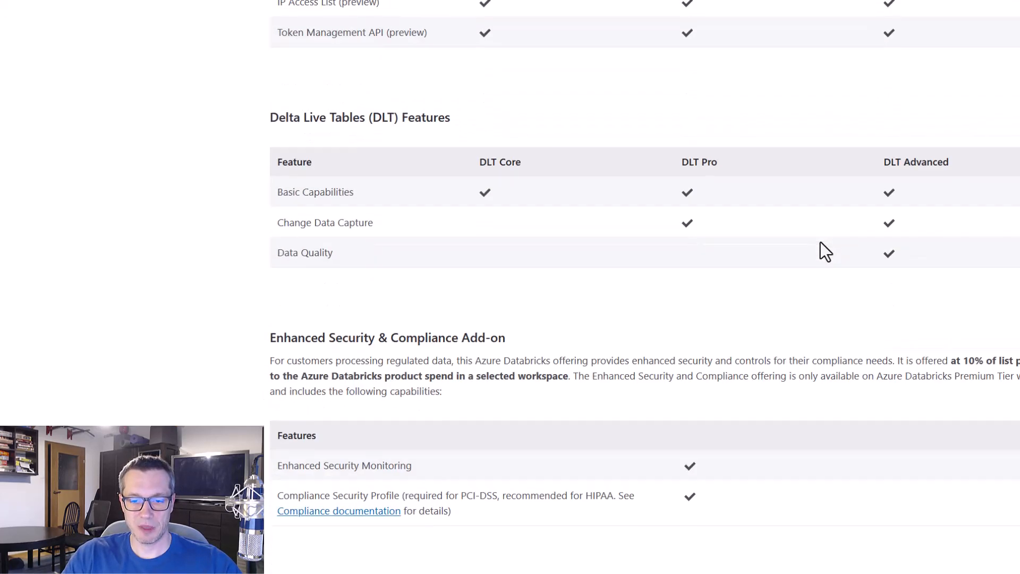
scroll(820, 242, "down", 13)
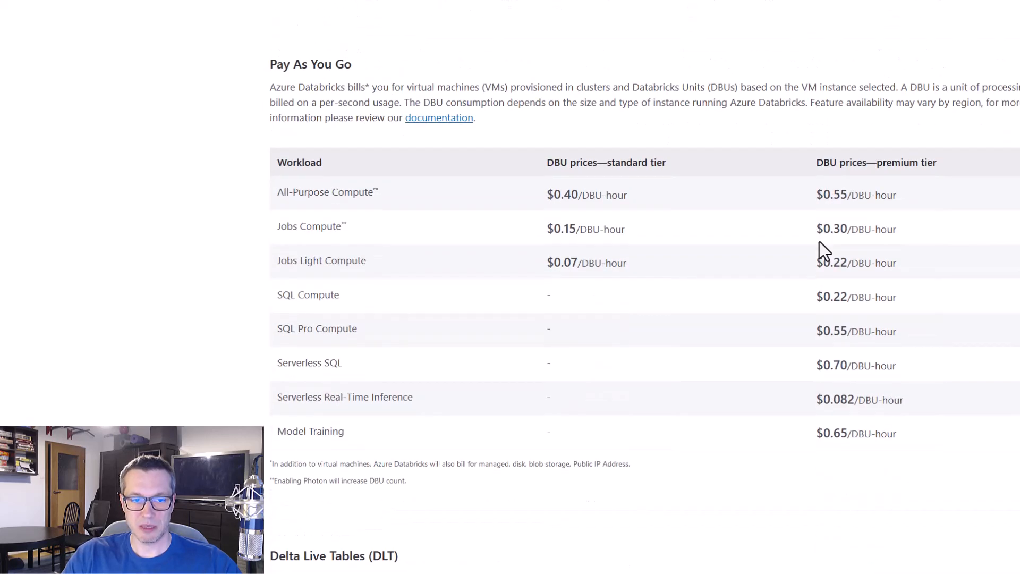
scroll(819, 247, "down", 1)
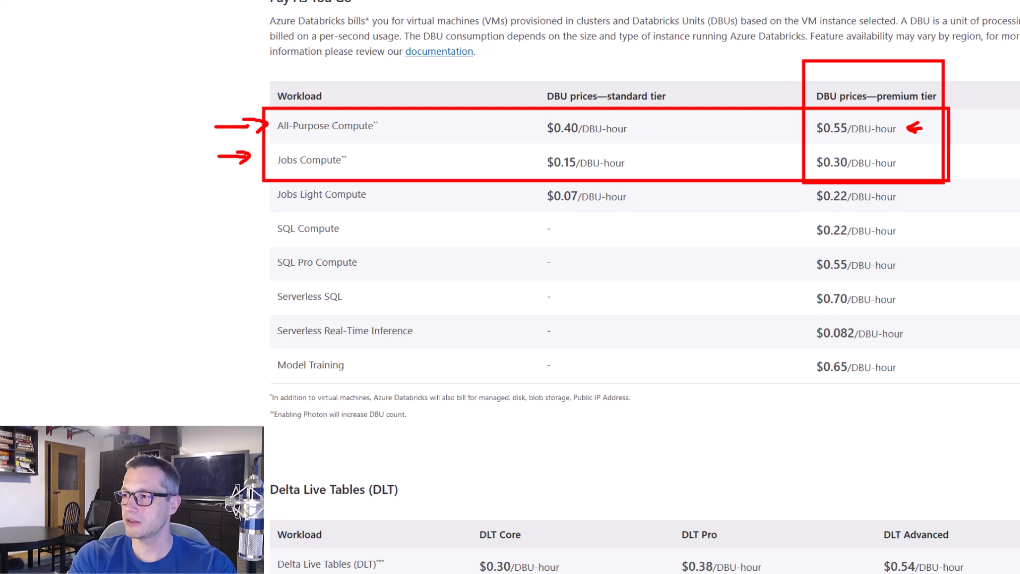
key("e")
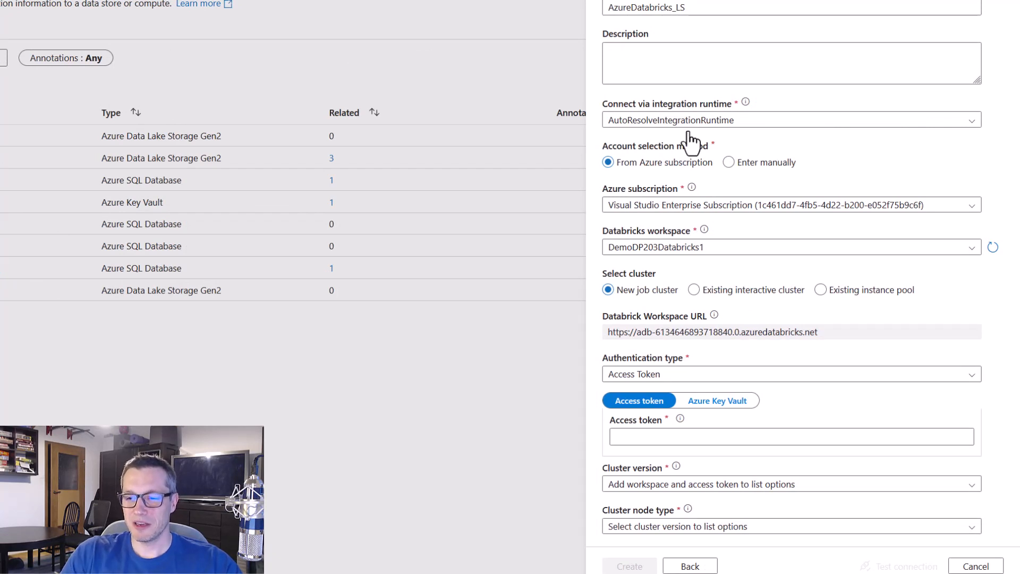
Set the linked service to use an existing interactive cluster and review the available authentication types
left_click(694, 291)
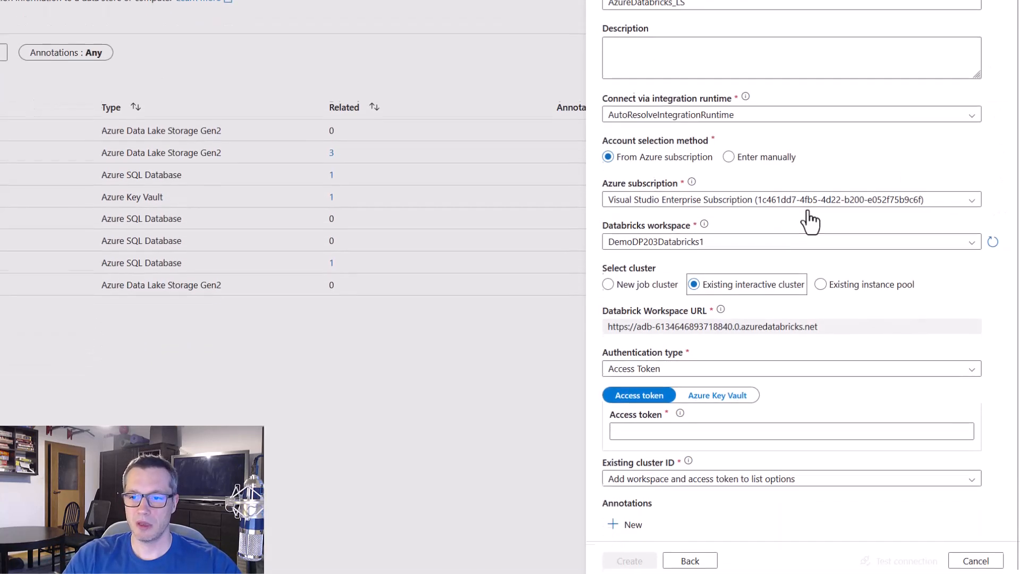
scroll(842, 200, "down", 2)
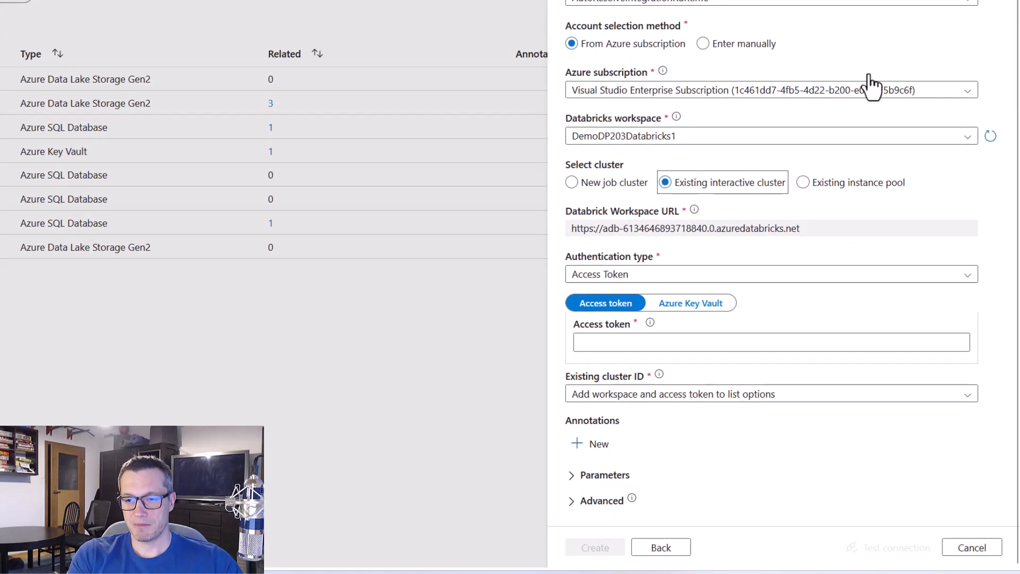
left_click(974, 281)
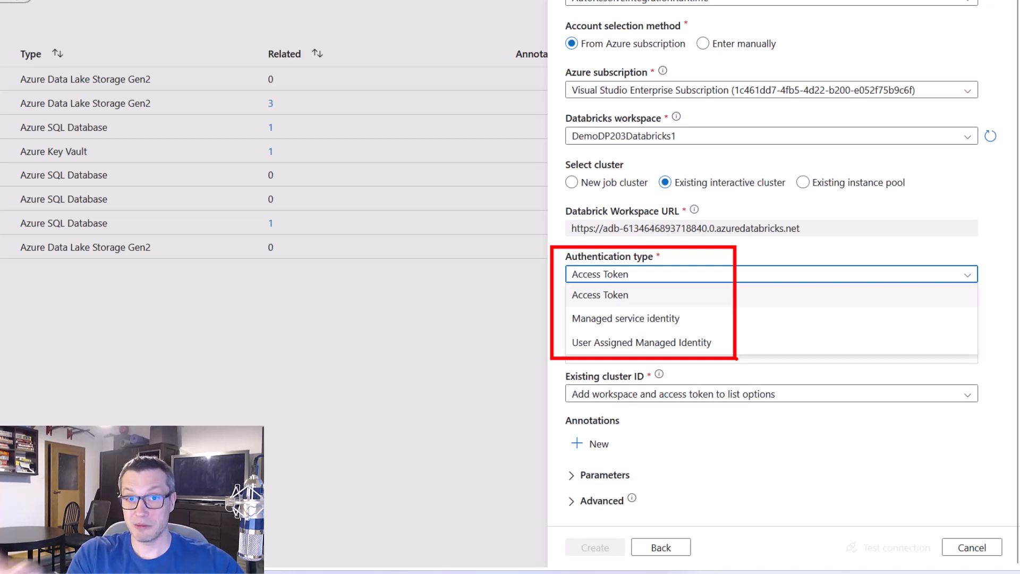
key("Escape")
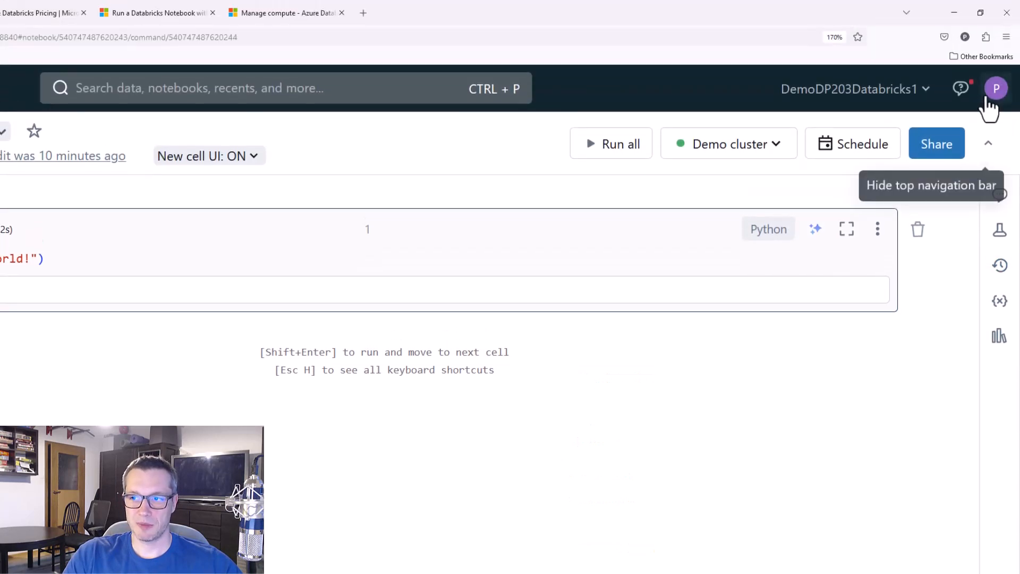
Switch to the Databricks workspace and open the Developer page of the user settings to locate the access tokens entry
left_click(997, 92)
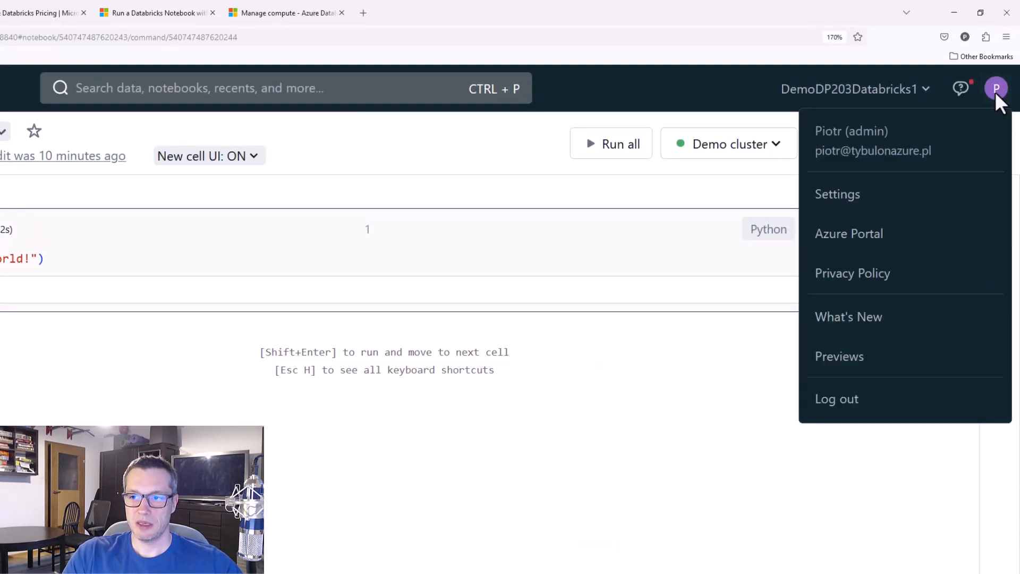
left_click(845, 197)
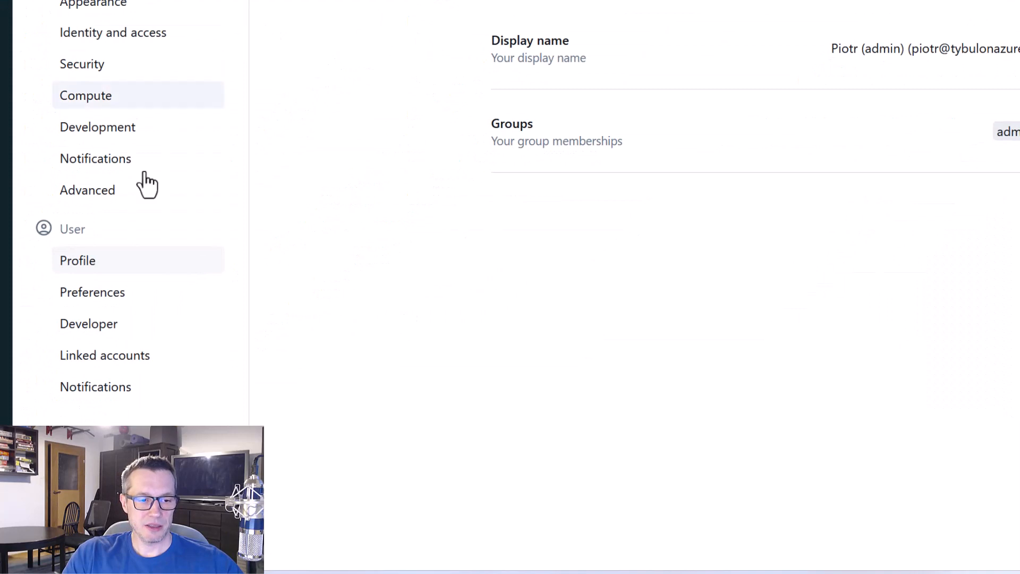
key("ctrl+2")
left_click_drag(41, 302, 145, 339)
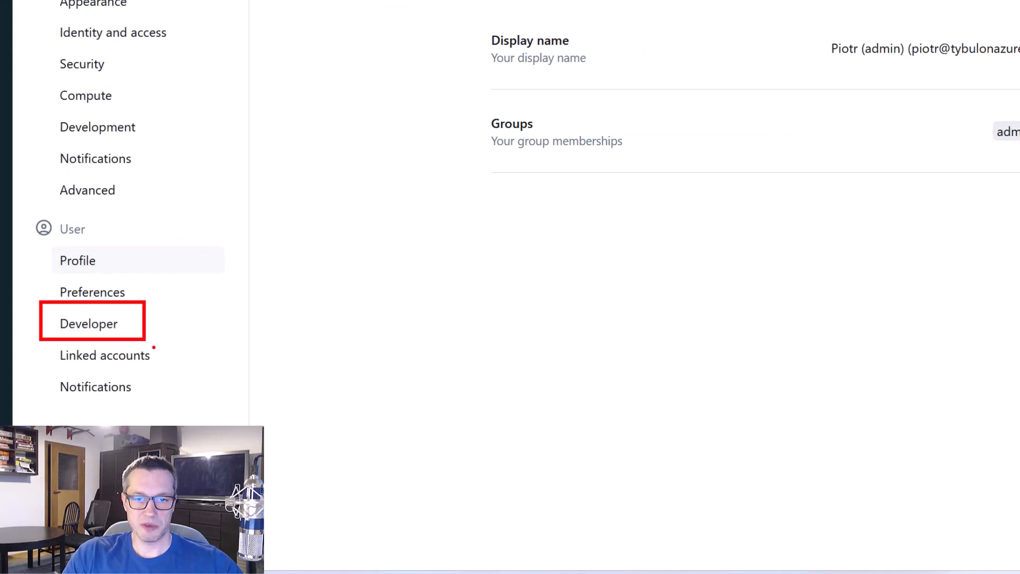
key("Escape")
left_click(98, 330)
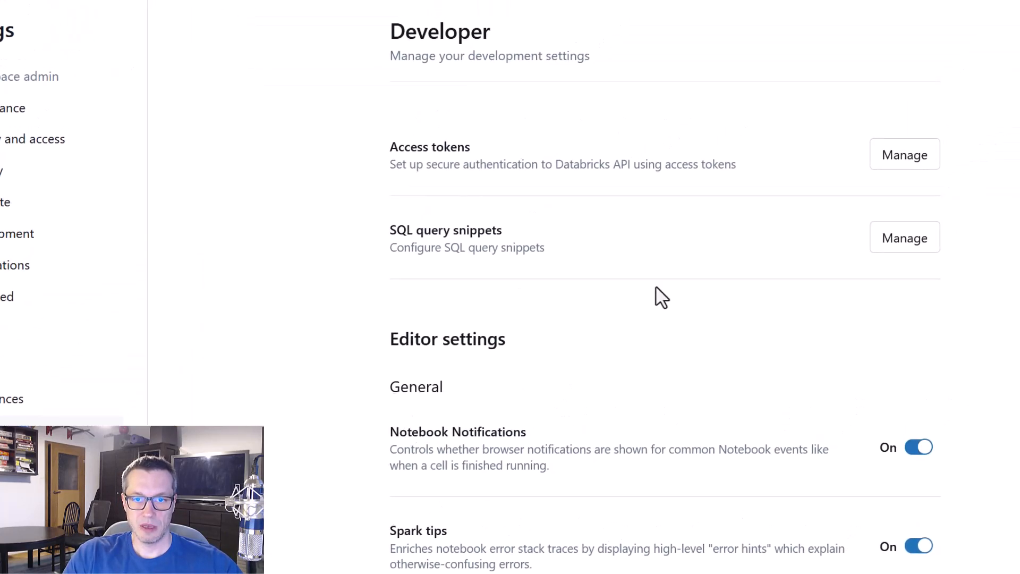
key("ctrl+2")
mouse_move(353, 106)
left_mouse_down()
mouse_move(585, 171)
mouse_move(971, 194)
left_mouse_up()
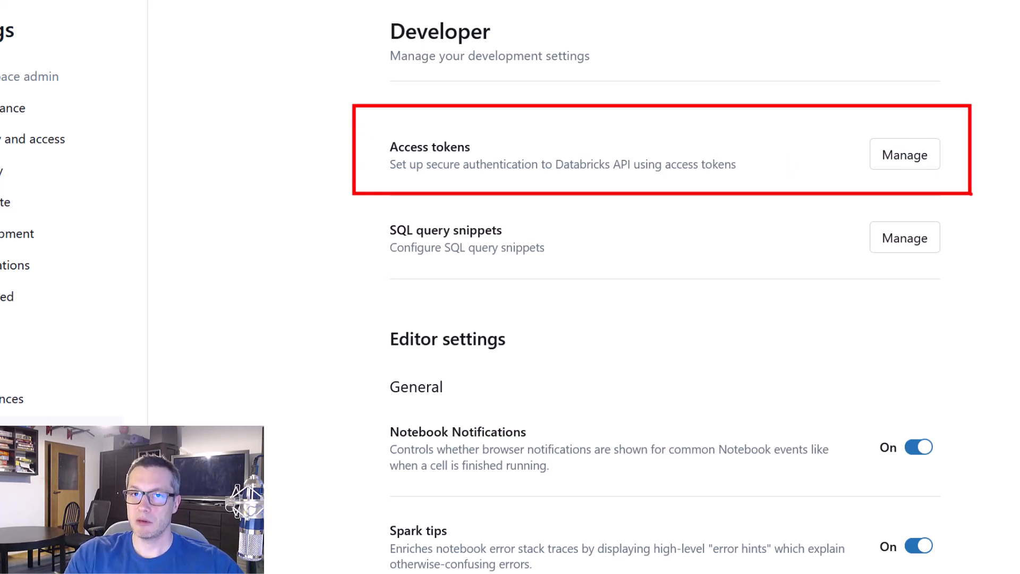
Open the access token management and start a new personal access token with the comment AdfDemo
key("Escape")
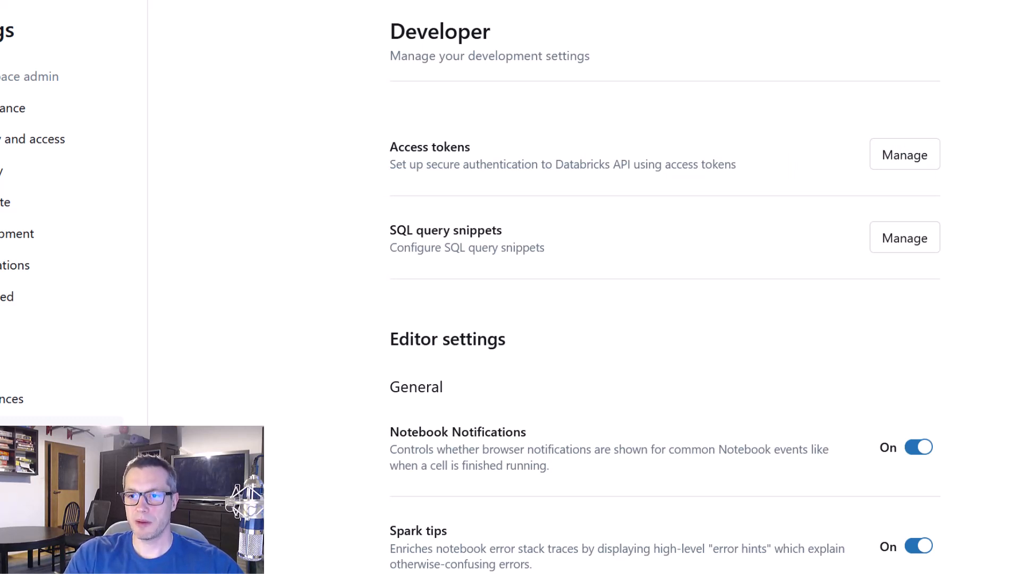
left_click(911, 158)
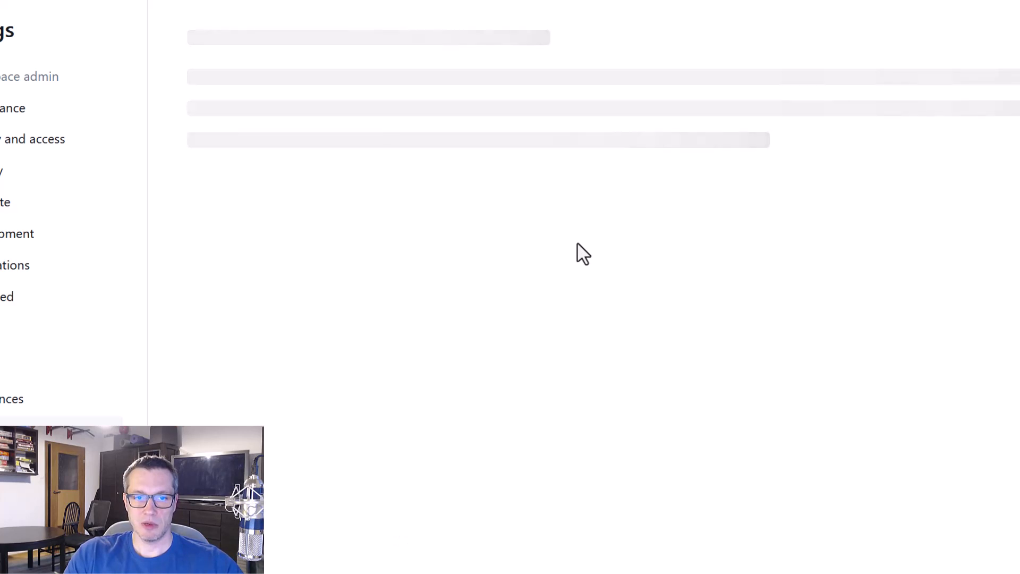
left_click(264, 181)
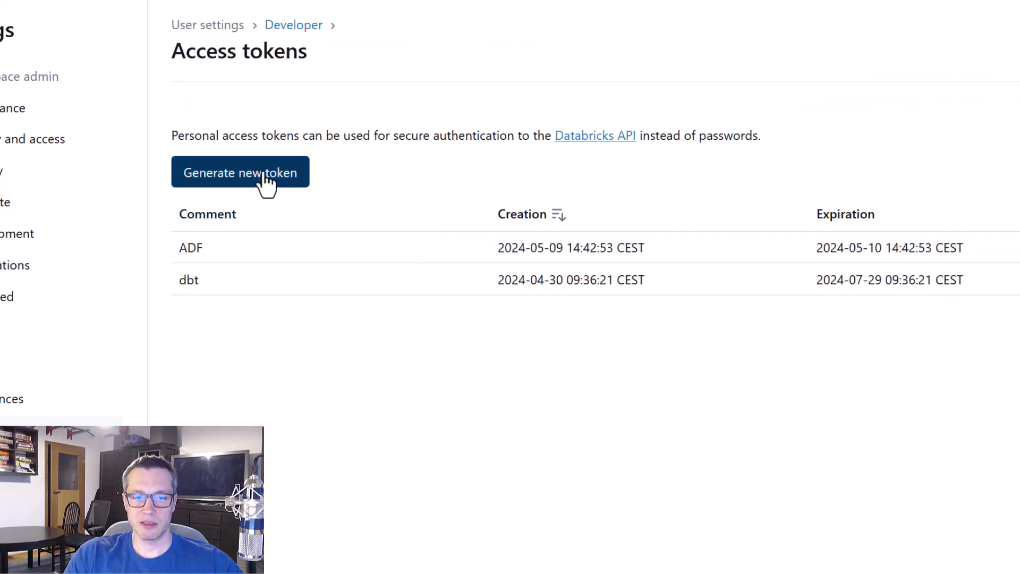
type("A")
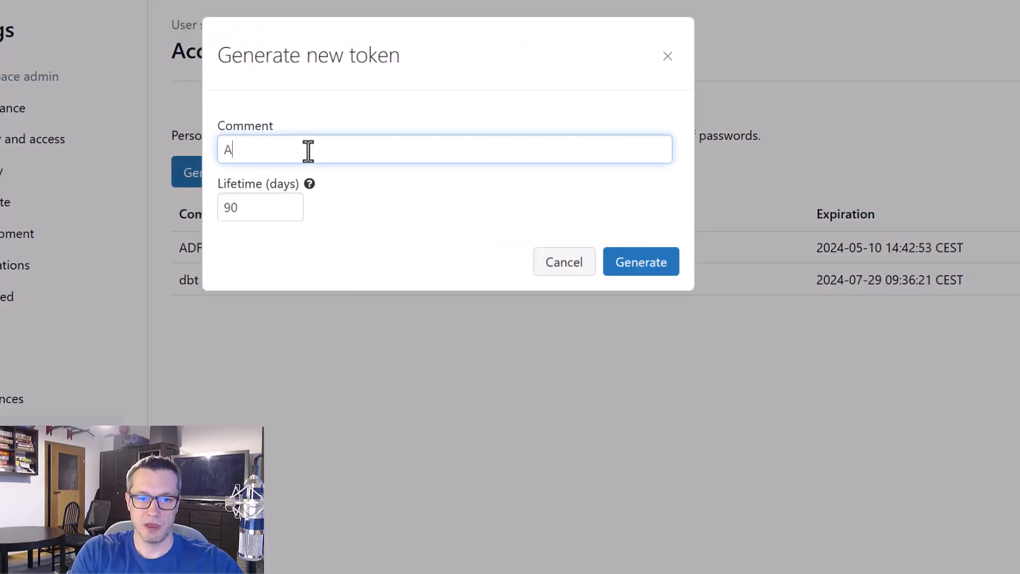
type("dfDemo")
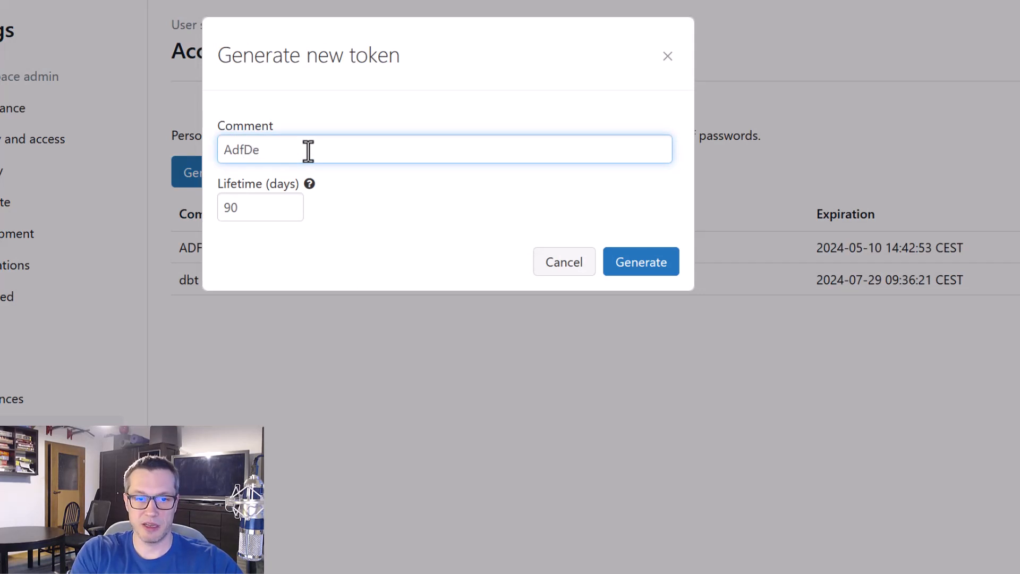
Set the token's lifetime to 1 day, generate it and copy the generated token
left_click(250, 204)
key("BackSpace")
key("BackSpace")
type("1")
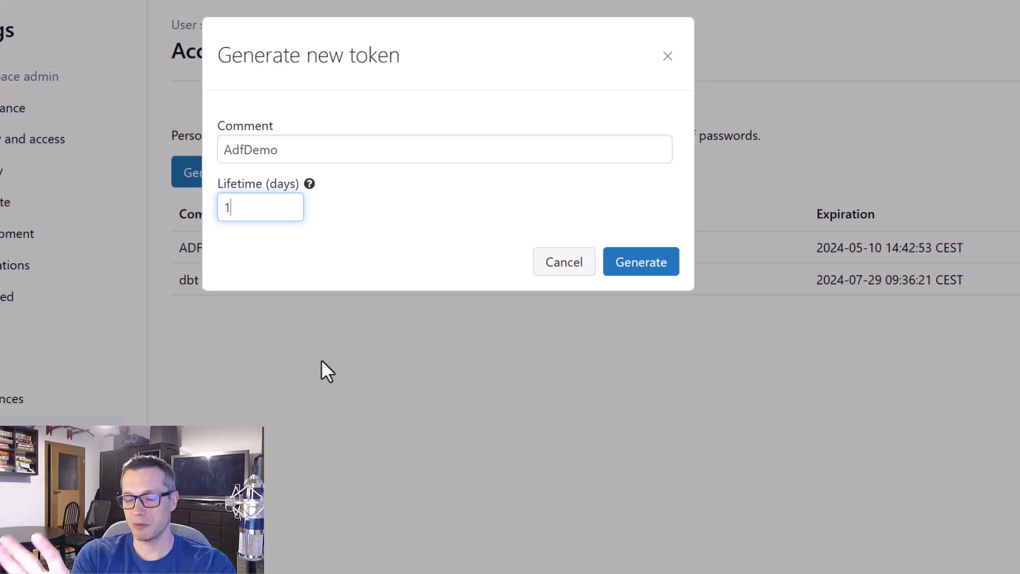
left_click(656, 268)
left_click(554, 127)
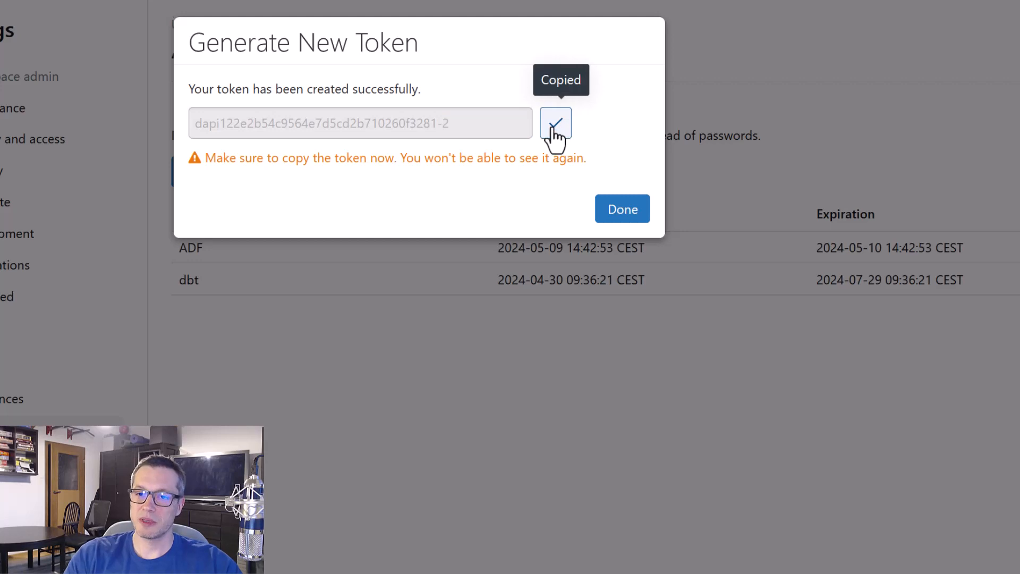
left_click(616, 213)
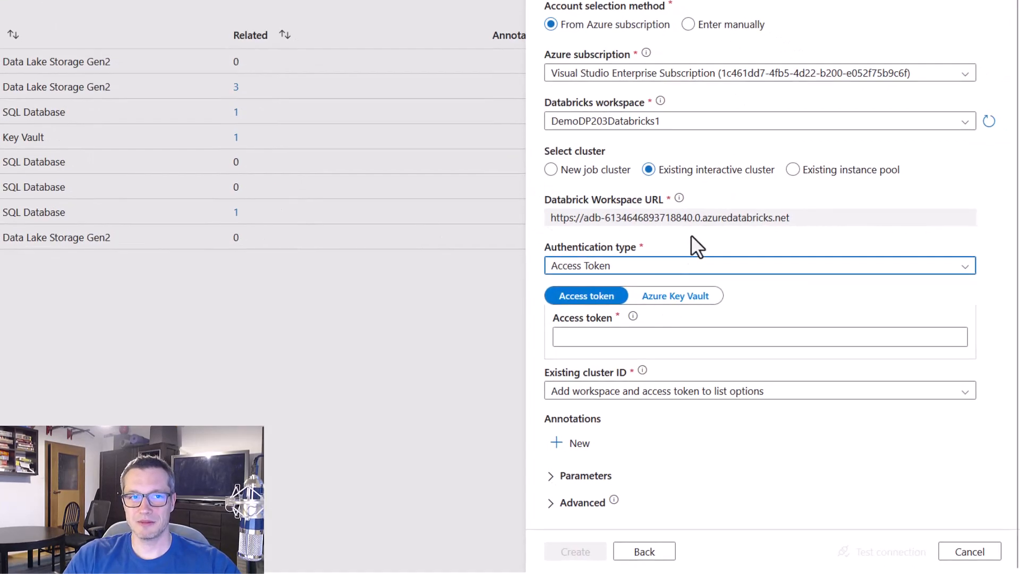
Return to the Azure Data Factory linked service and set its access token to come from Azure Key Vault
left_click(670, 336)
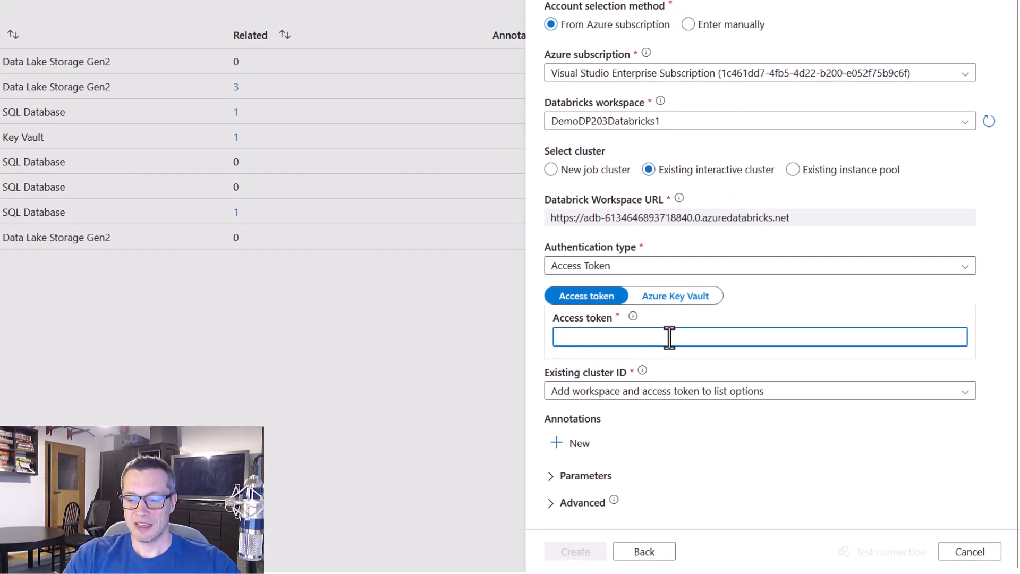
mouse_move(547, 310)
left_mouse_down()
mouse_move(733, 364)
mouse_move(726, 358)
left_mouse_up()
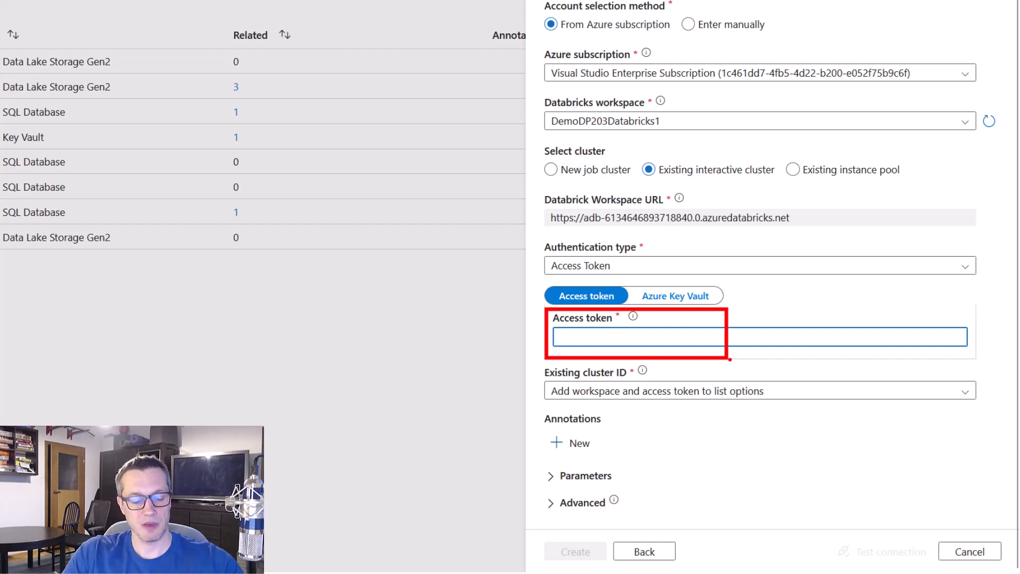
key("Escape")
left_click(695, 298)
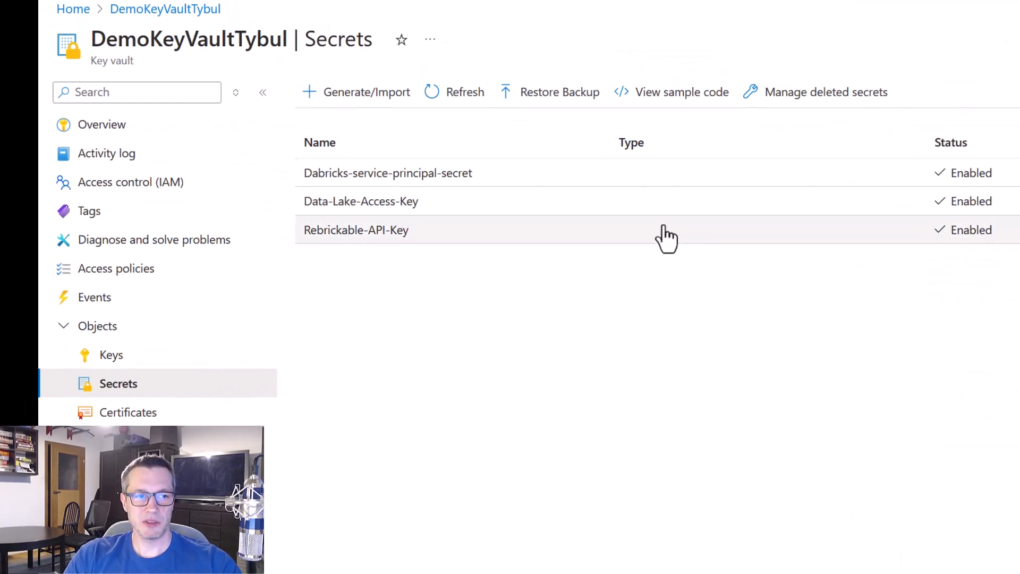
Switch to the Secrets page of the DemoKeyVaultTybul key vault in the Azure portal and start creating a secret
key("ctrl+2")
left_click_drag(78, 16, 291, 76)
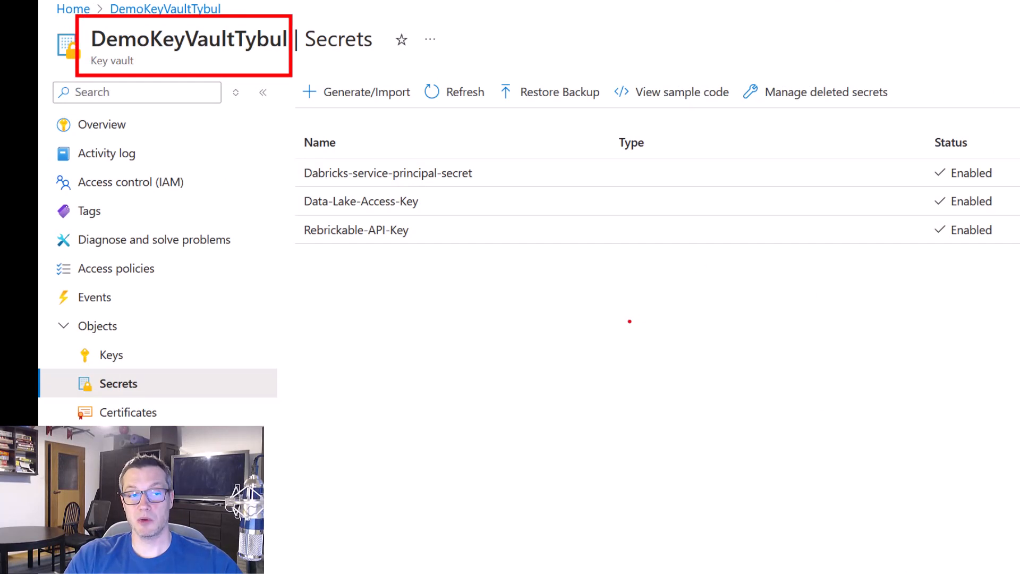
key("Escape")
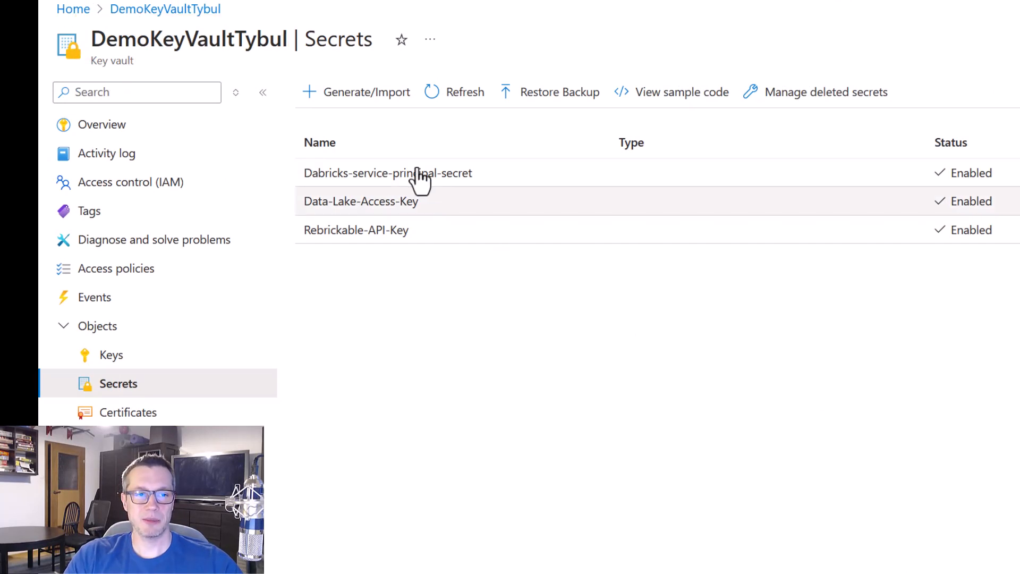
left_click(371, 95)
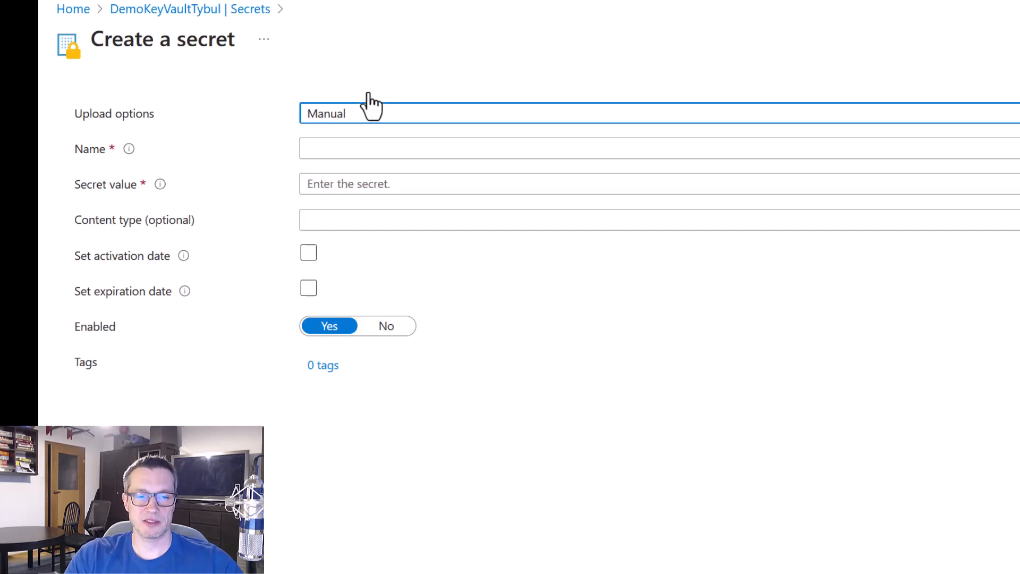
Name the new secret Databricks-Personal-Access-Token
left_click(374, 144)
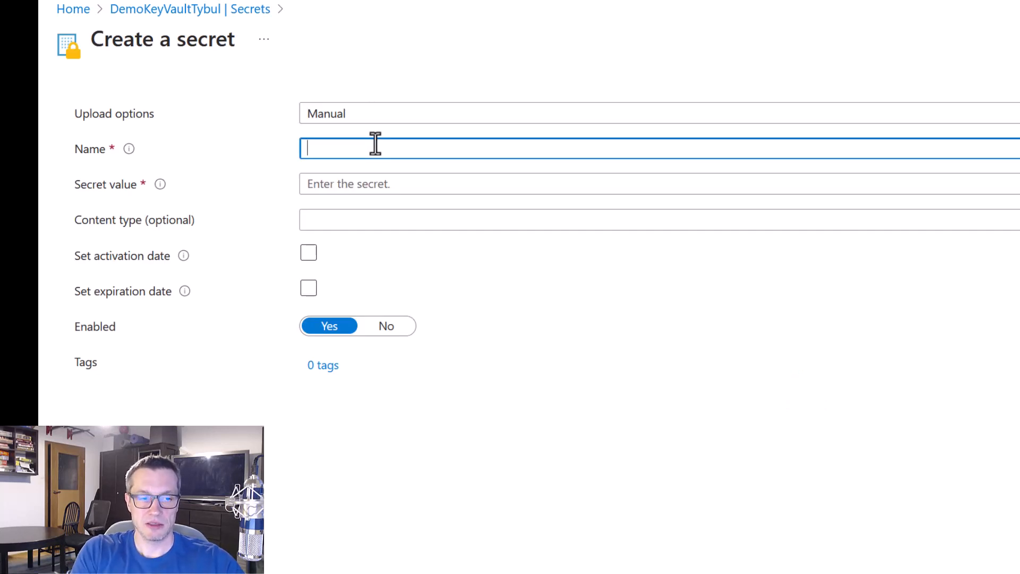
type("DAta")
key("BackSpace")
key("BackSpace")
key("BackSpace")
type("a")
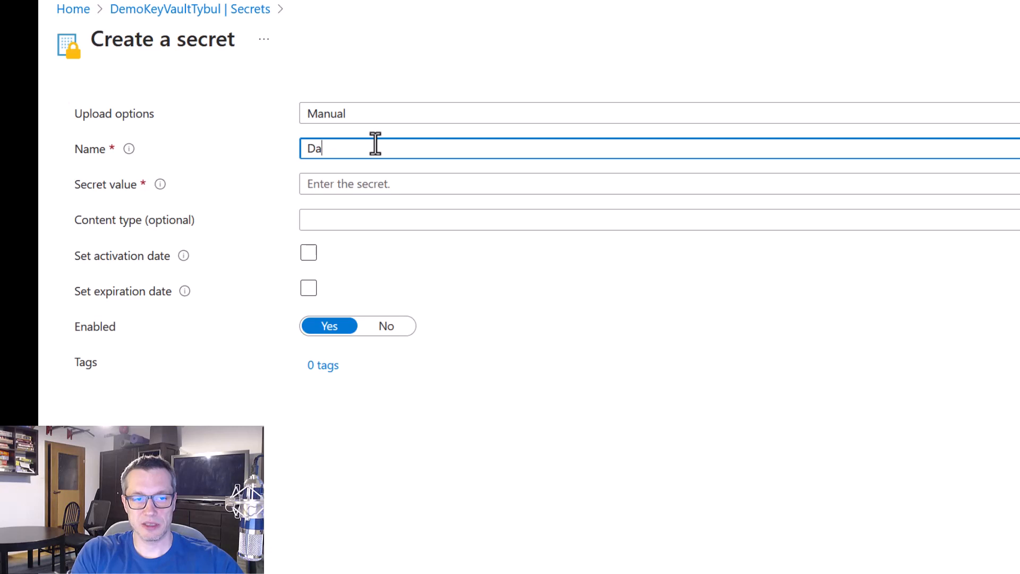
type("tabricks-Personal")
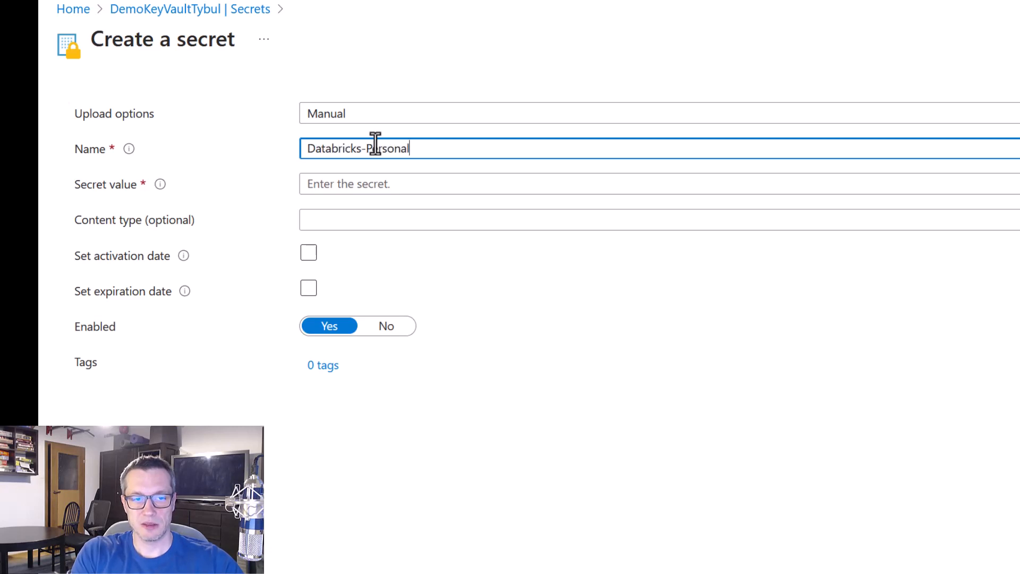
type("_")
key("BackSpace")
type("-A")
key("BackSpace")
key("BackSpace")
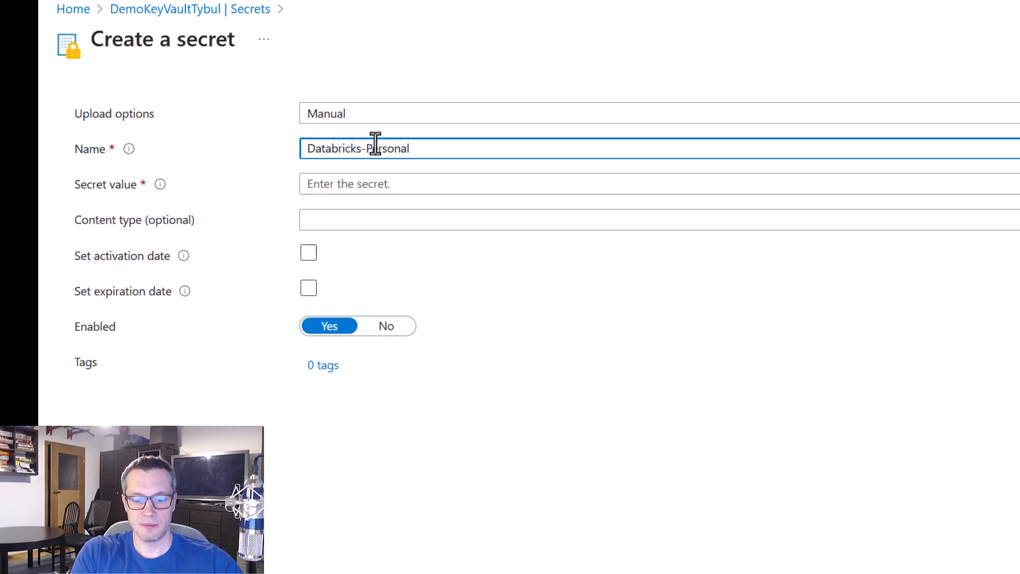
type("-Access-Token")
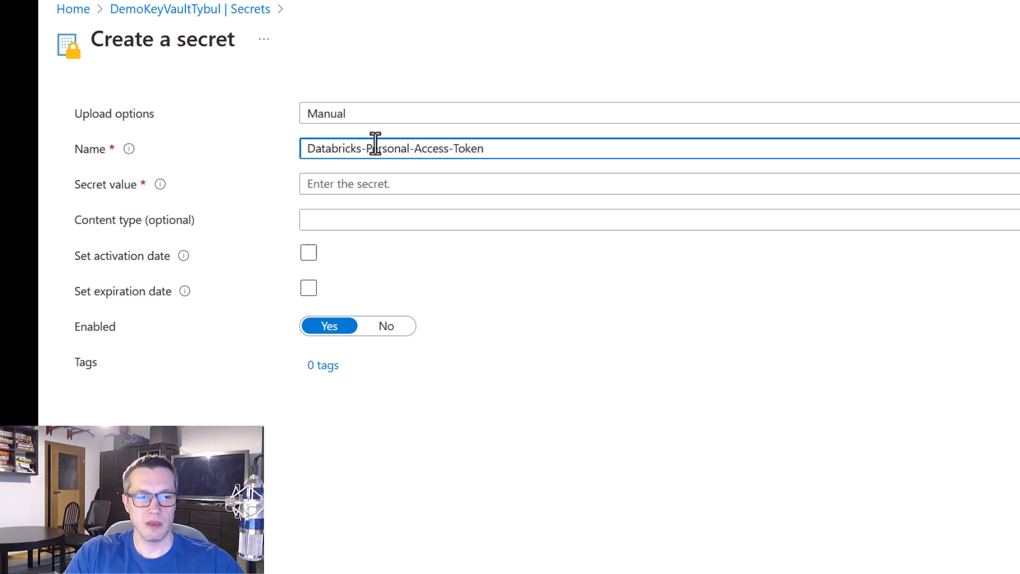
Paste the copied Databricks access token as the secret value, create the secret and decline saving it as a browser password
left_click(371, 185)
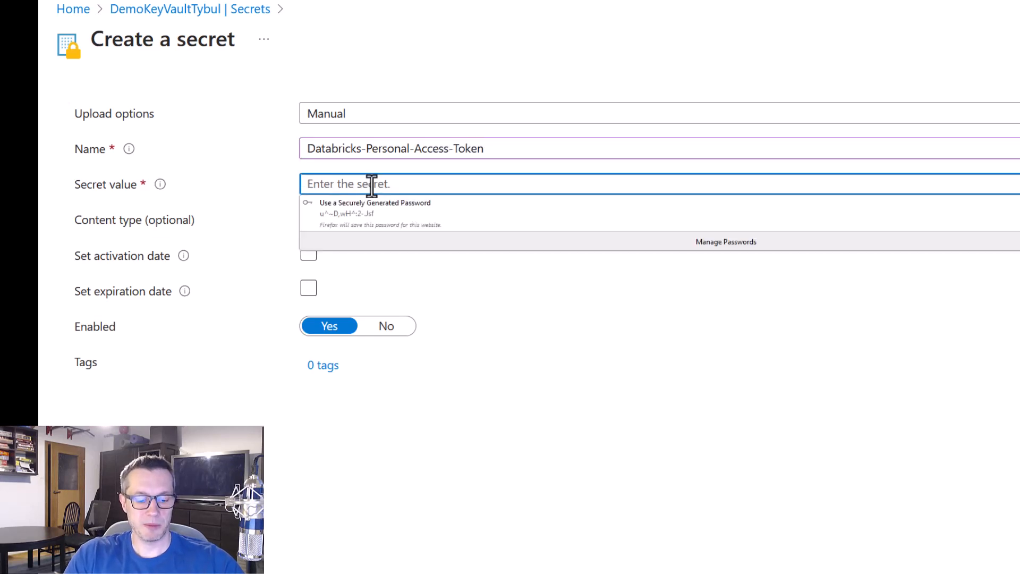
key("ctrl+v")
left_click(536, 445)
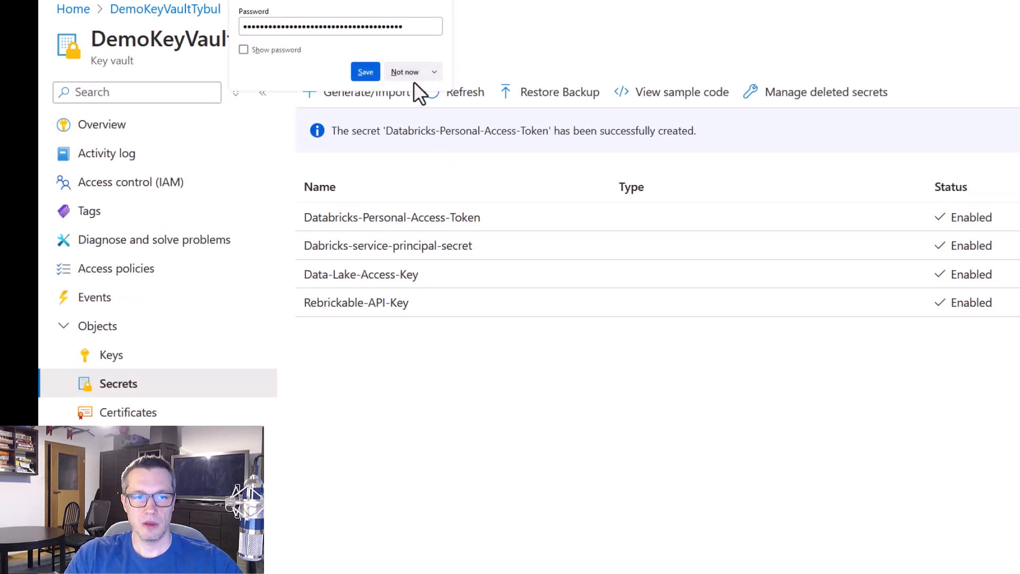
left_click(405, 72)
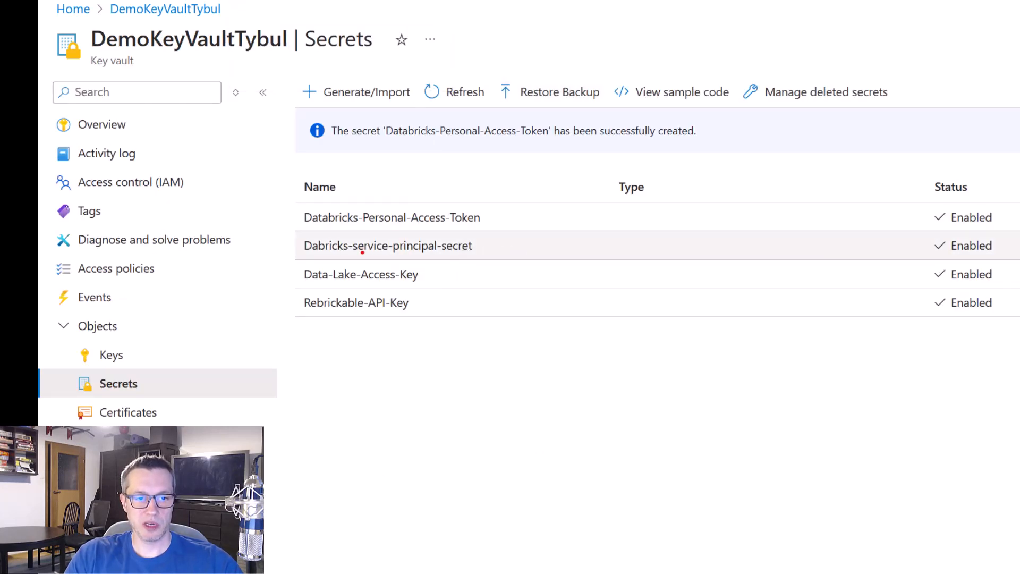
mouse_move(286, 195)
left_mouse_down()
mouse_move(464, 242)
mouse_move(497, 233)
left_mouse_up()
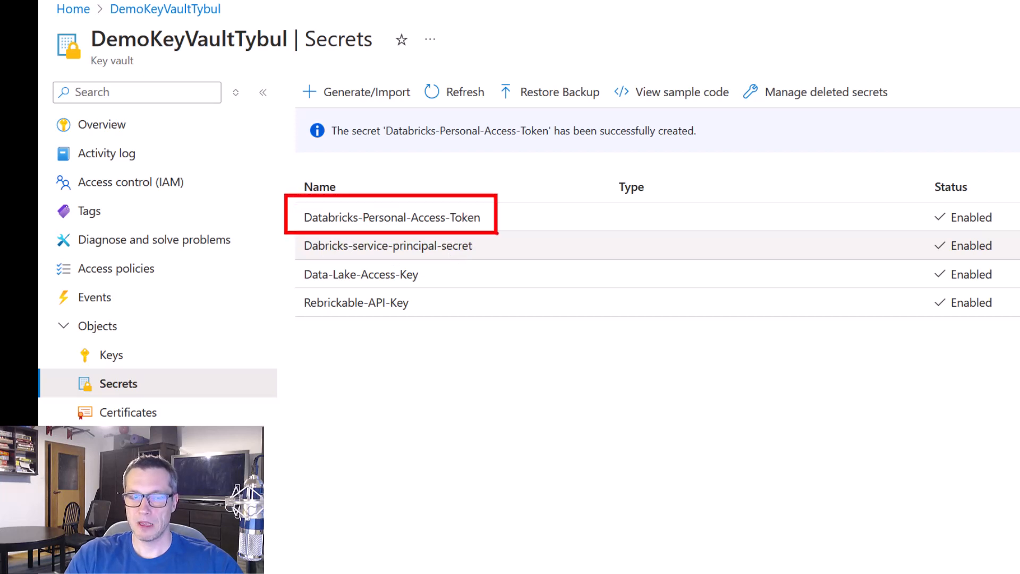
key("Escape")
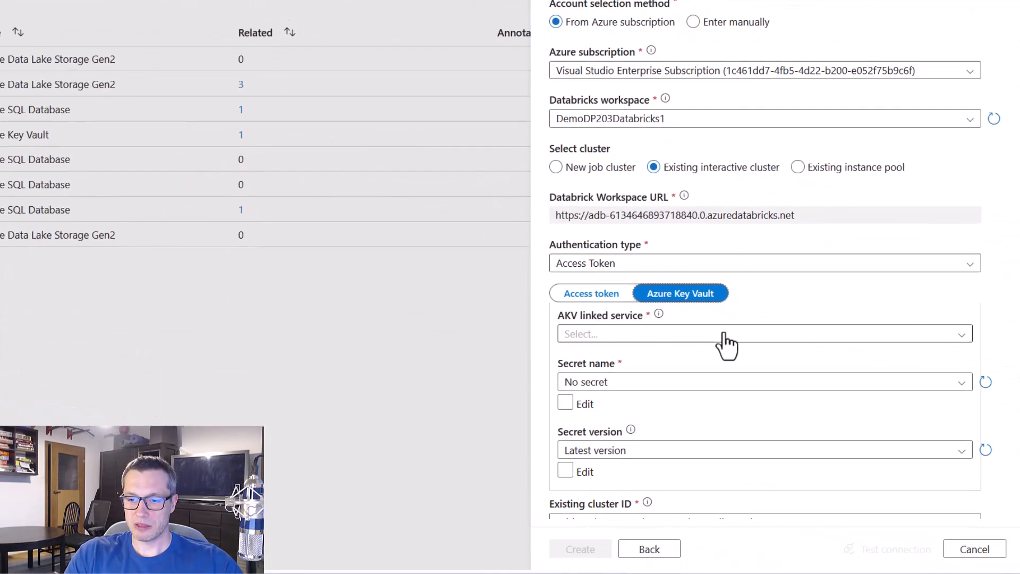
Back in the Data Factory linked service, select AzureKeyVault_LS as the AKV linked service and Databricks-Personal-Access-Token as the secret name
left_click(721, 334)
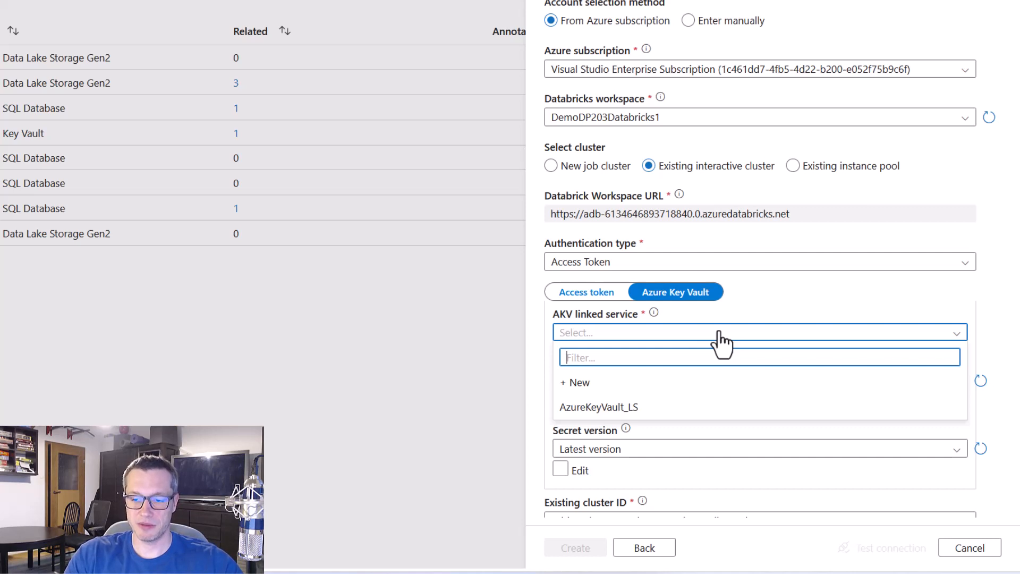
left_click(659, 408)
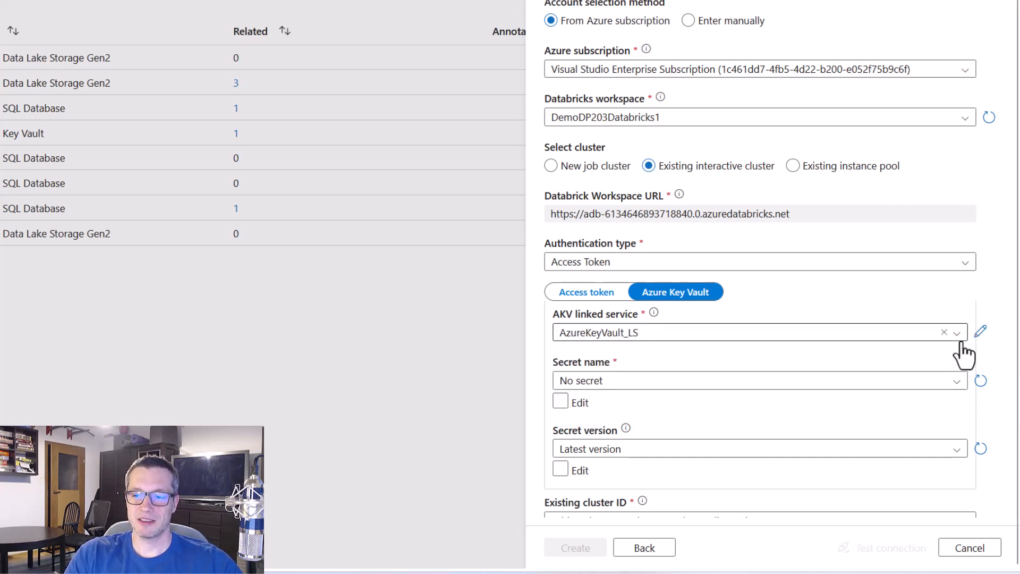
scroll(1005, 295, "down", 3)
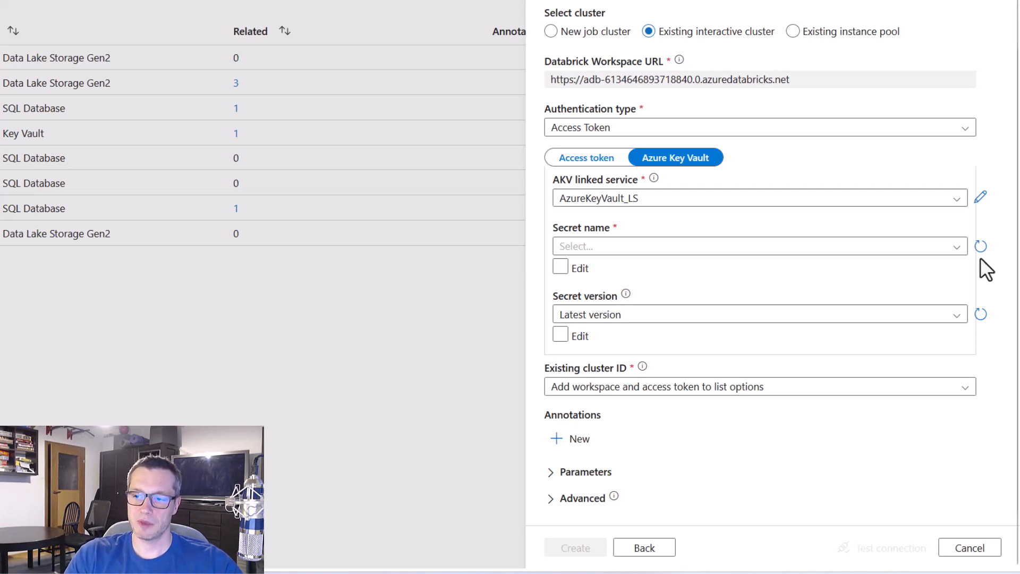
left_click(952, 248)
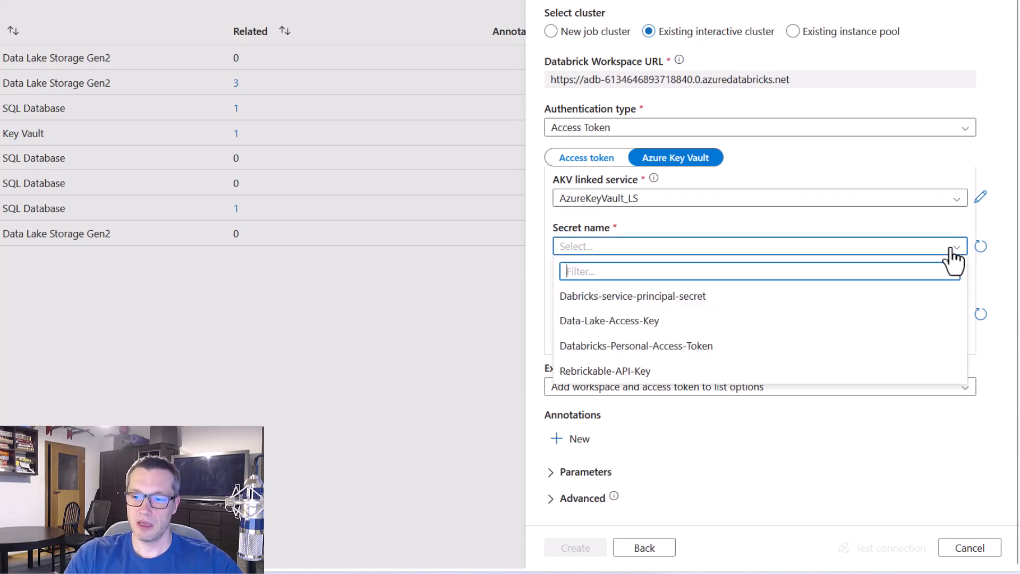
left_click(749, 351)
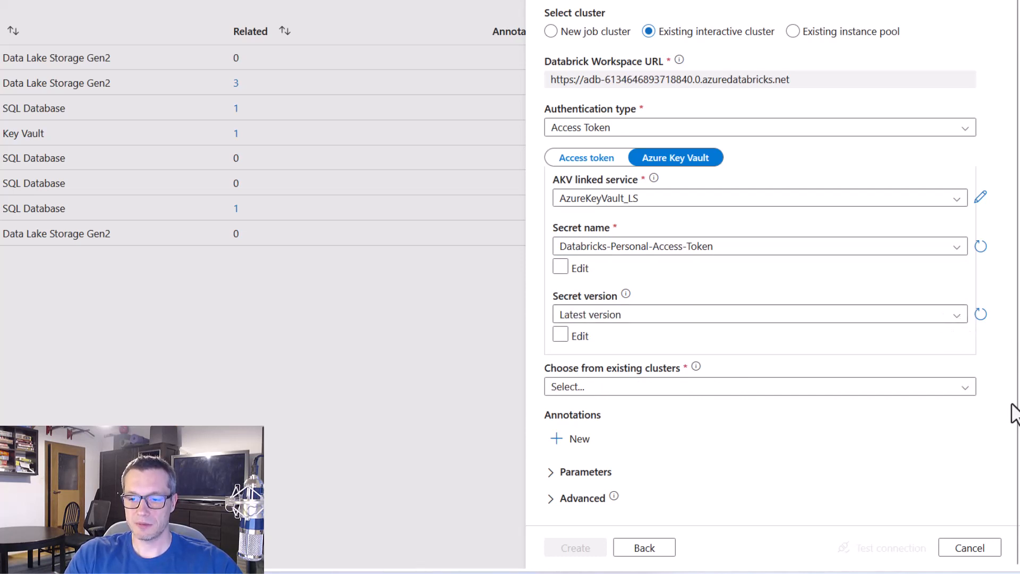
Choose Demo cluster as the existing cluster and create the linked service after testing its connection
left_click(966, 387)
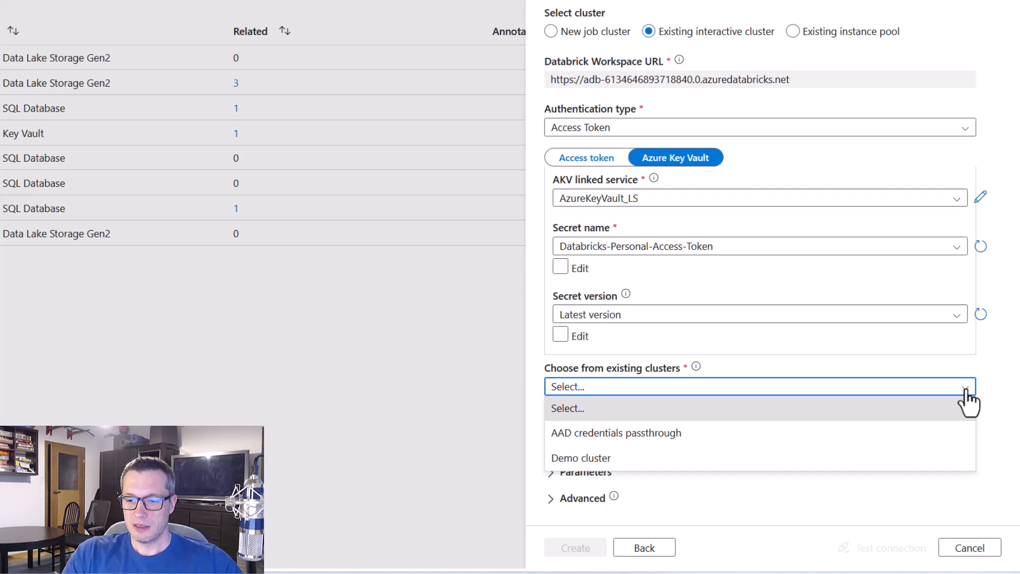
left_click(696, 385)
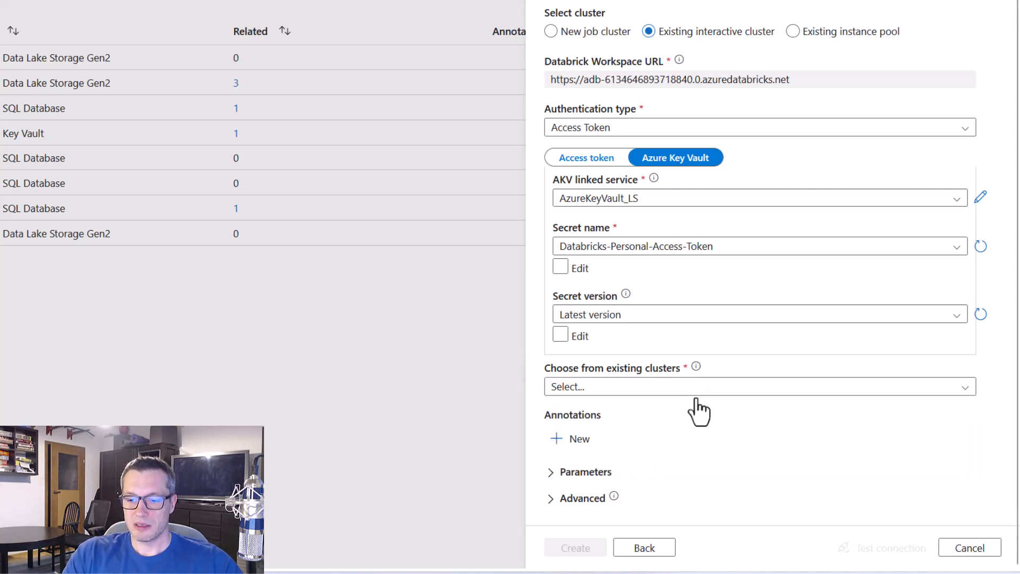
left_click(966, 388)
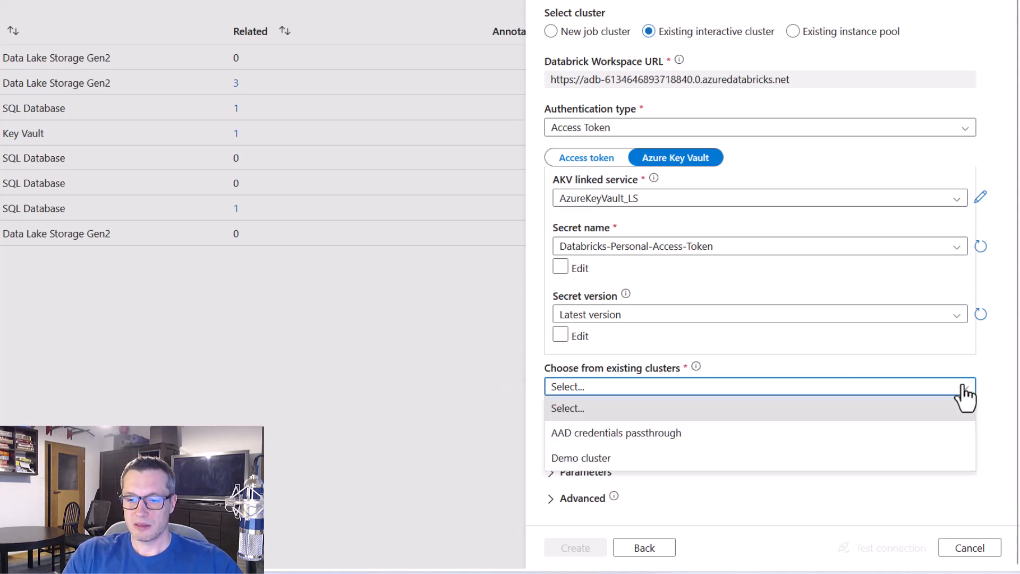
left_click(611, 458)
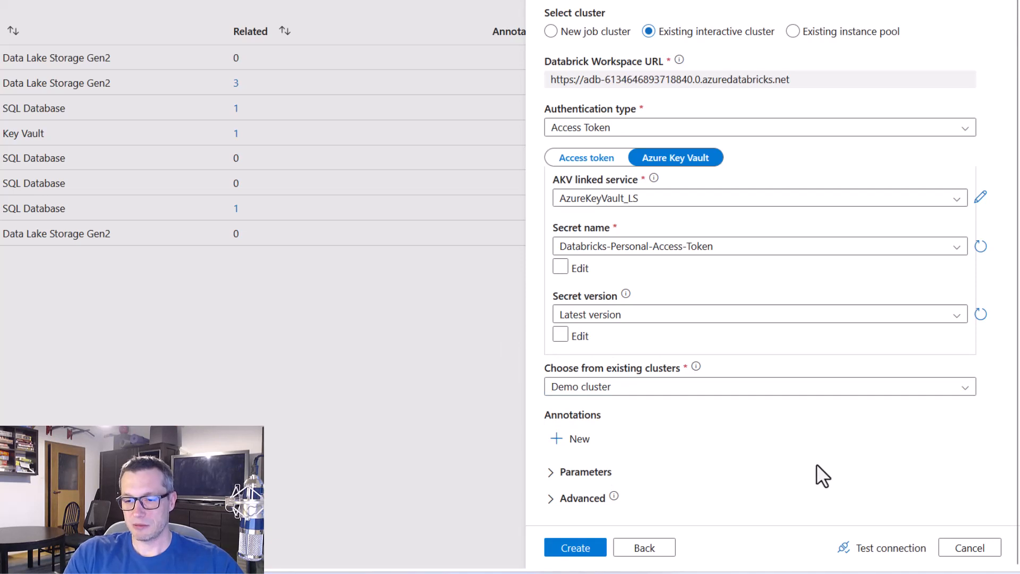
left_click(888, 554)
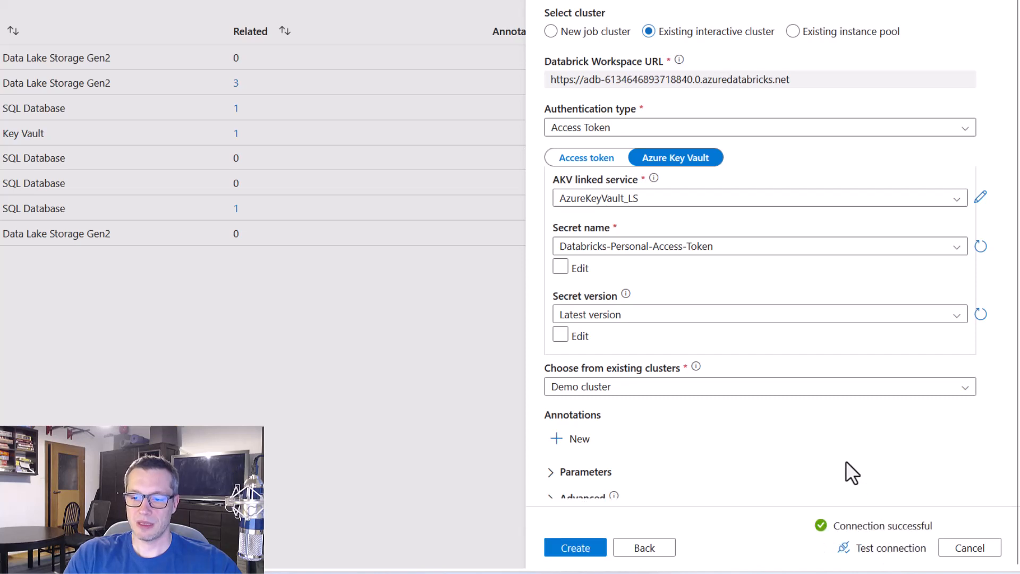
left_click(595, 548)
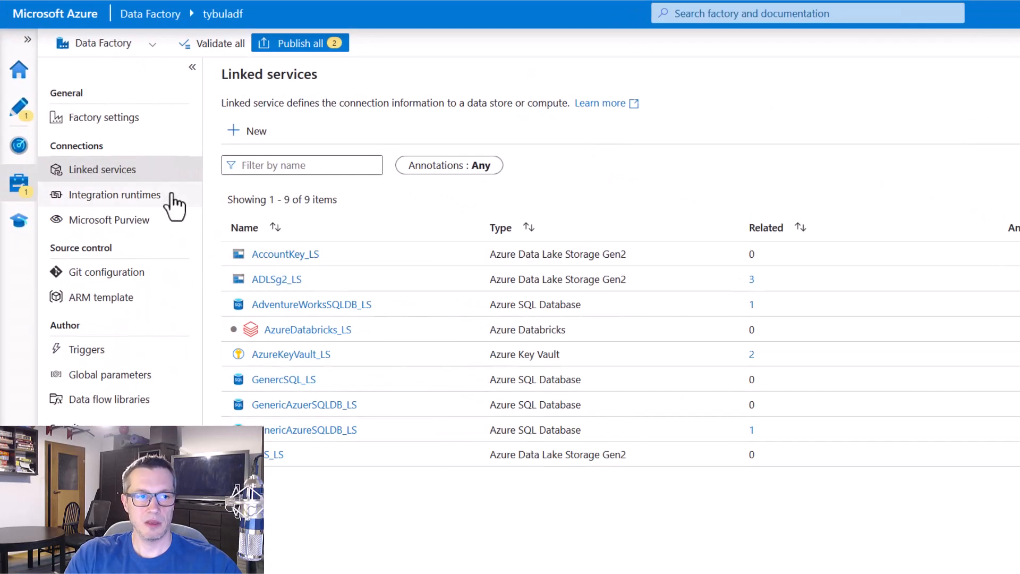
In the OrchestrationSample pipeline, set AzureDatabricks_LS as the Databricks linked service of the "Execute our sample notebook" activity
left_click(21, 111)
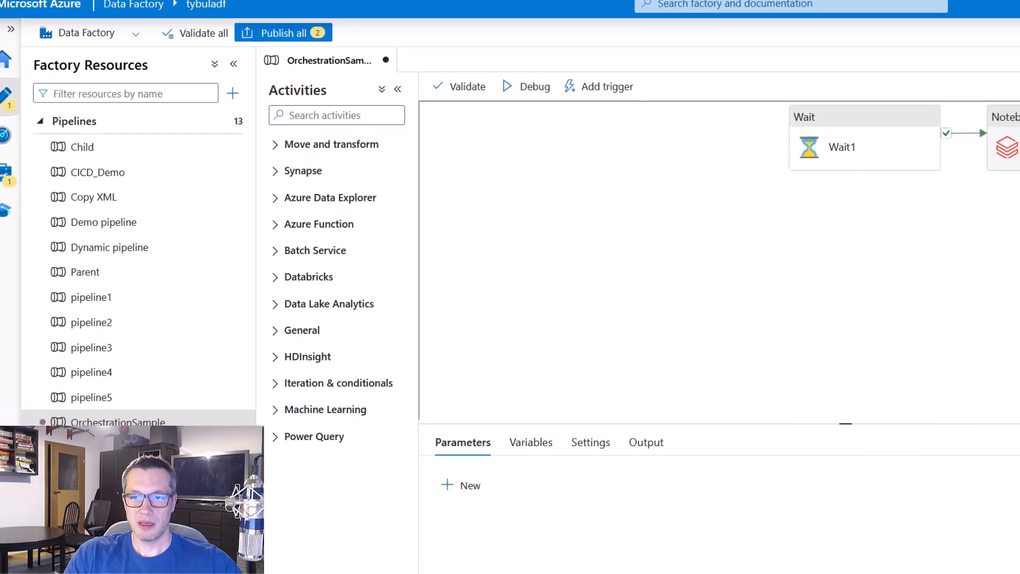
left_click(1013, 130)
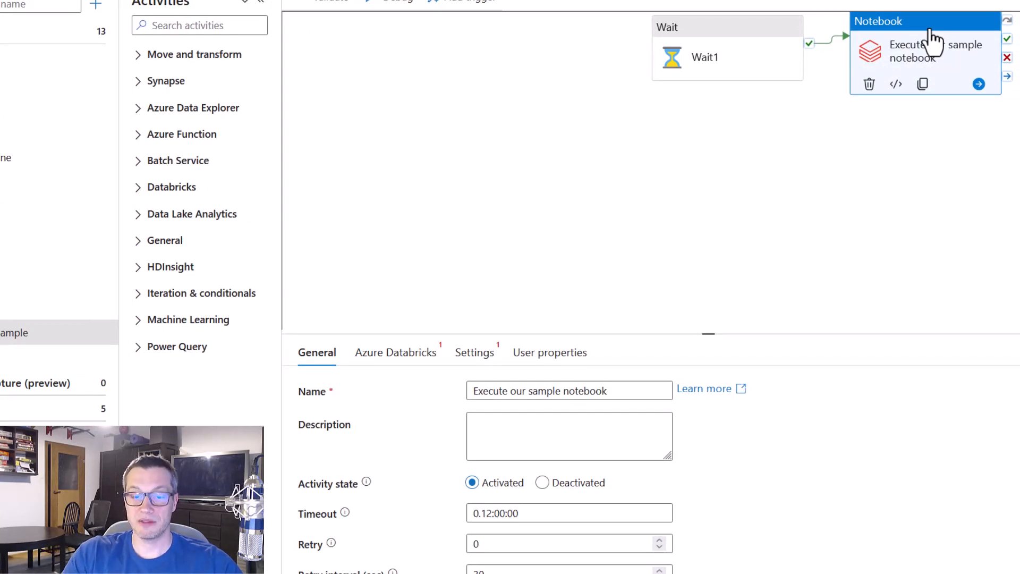
left_click(412, 355)
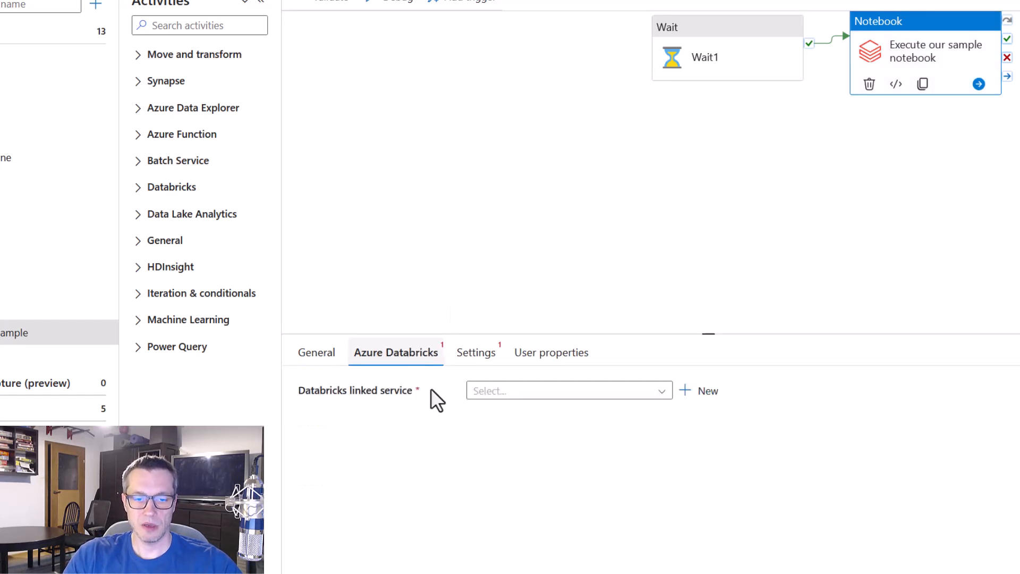
left_click(664, 398)
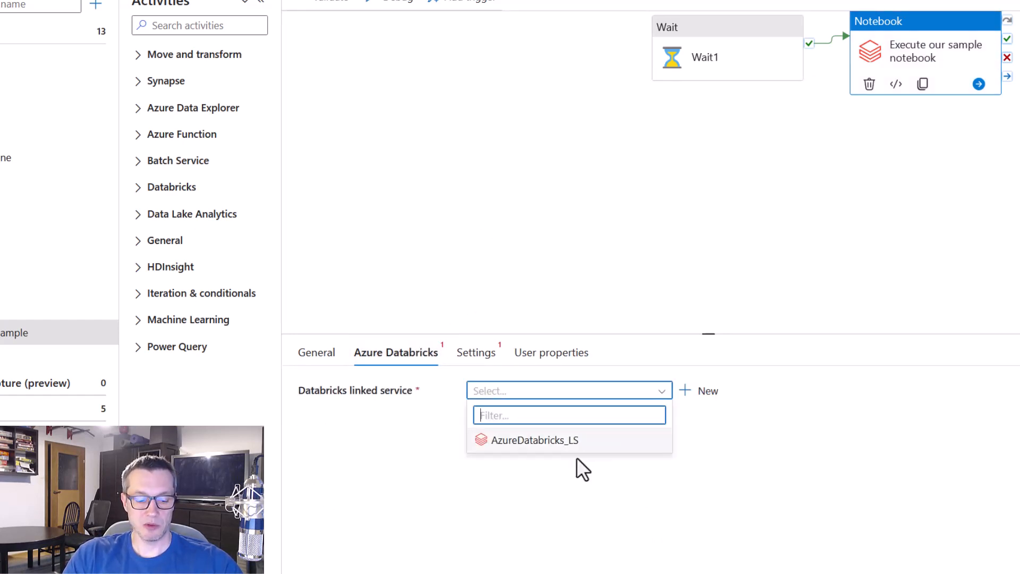
left_click_drag(465, 423, 614, 467)
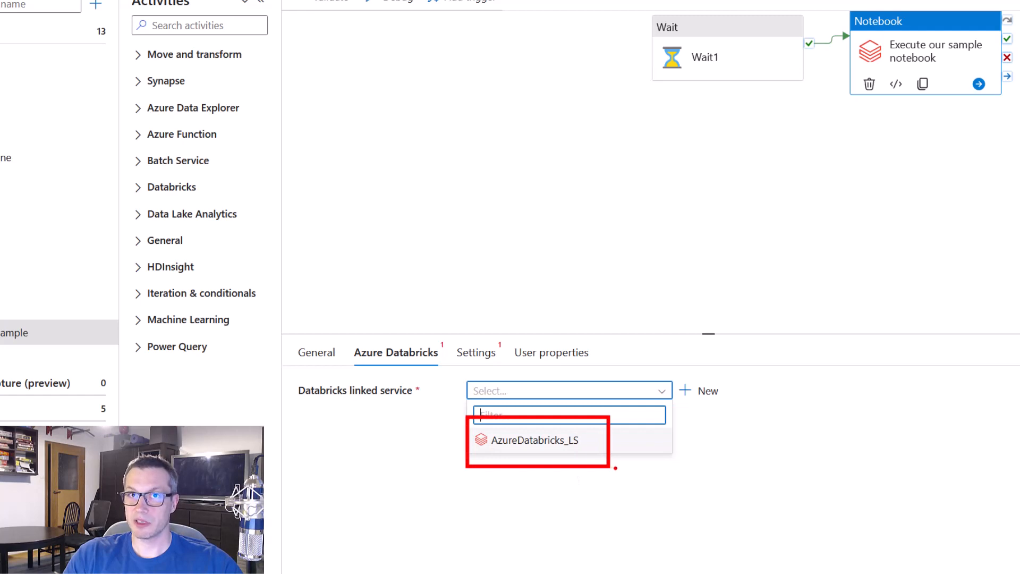
key("Escape")
left_click(584, 394)
left_click(564, 441)
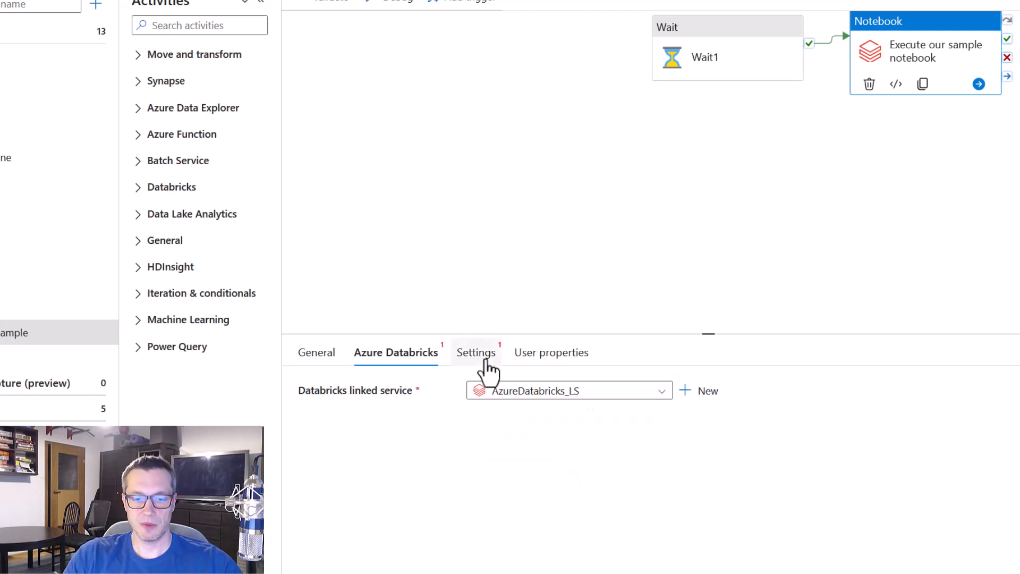
Set the notebook activity's path to the OrchestrationSample notebook in the DP-203 workspace folder
left_click(487, 366)
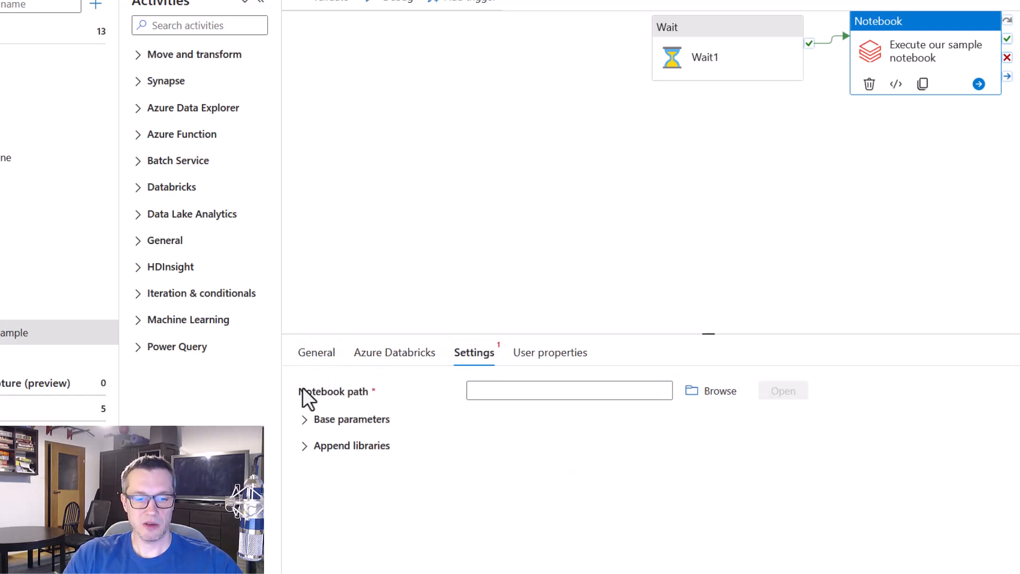
left_click_drag(287, 371, 684, 414)
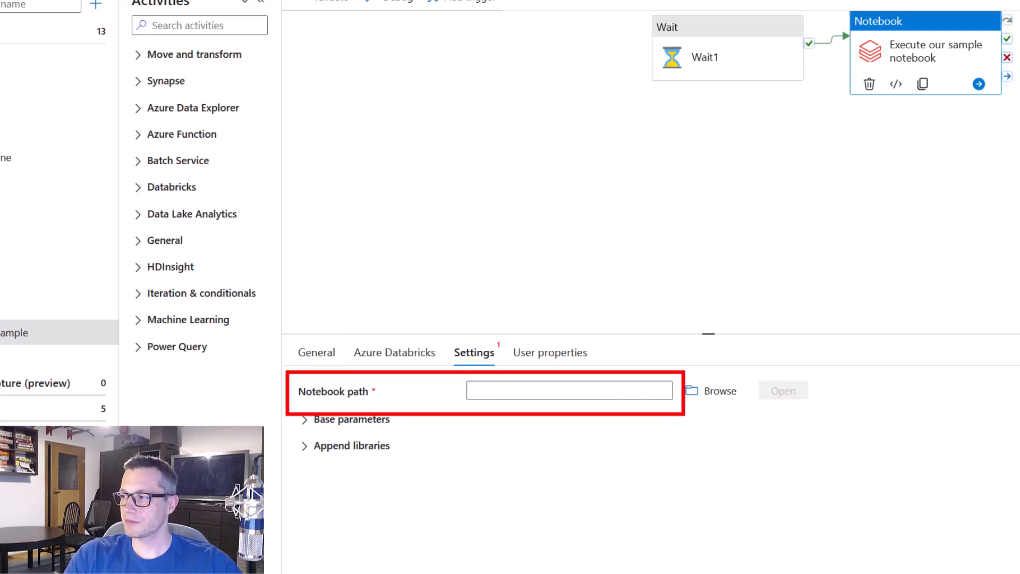
key("Escape")
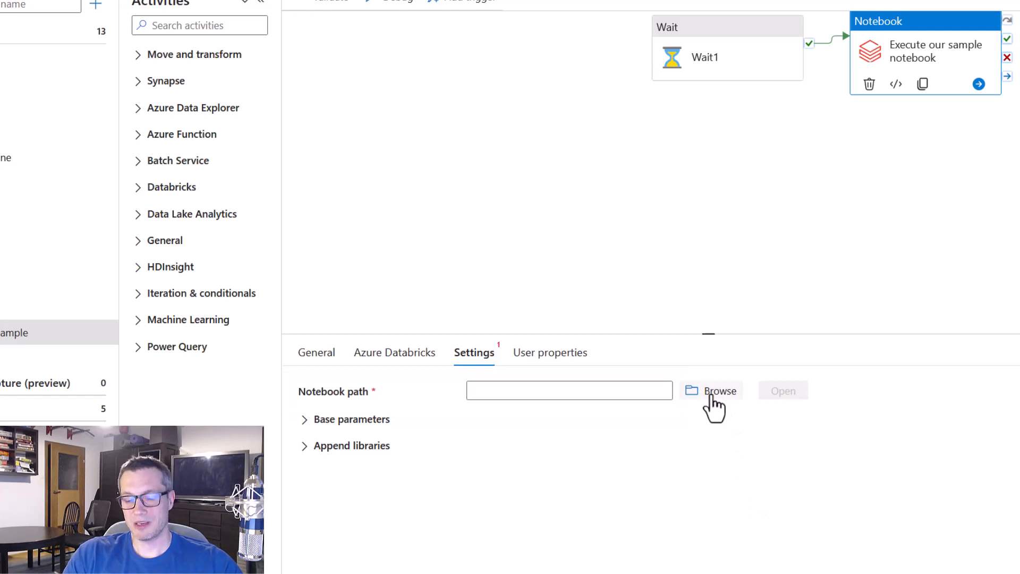
left_click(711, 398)
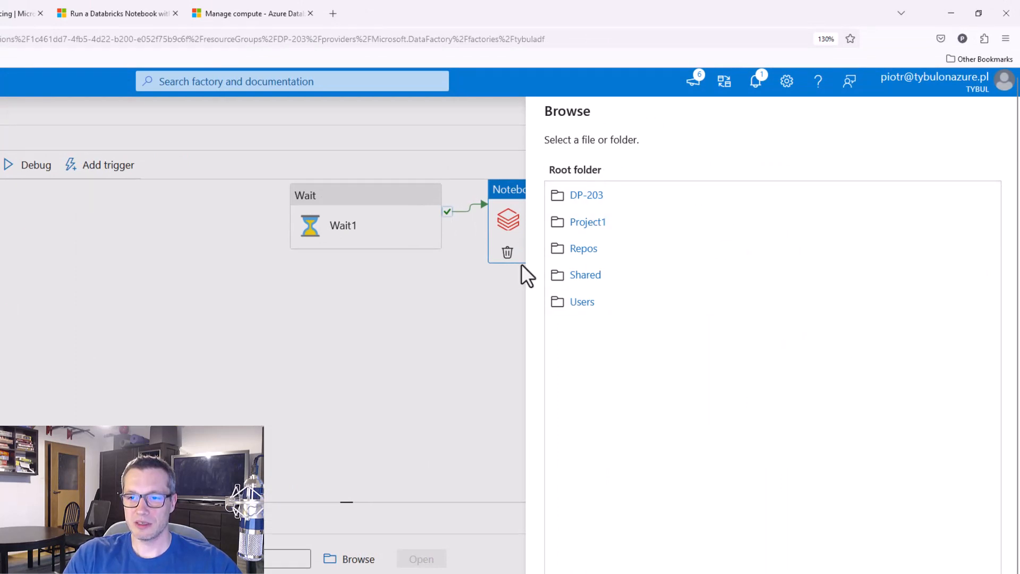
left_click(587, 275)
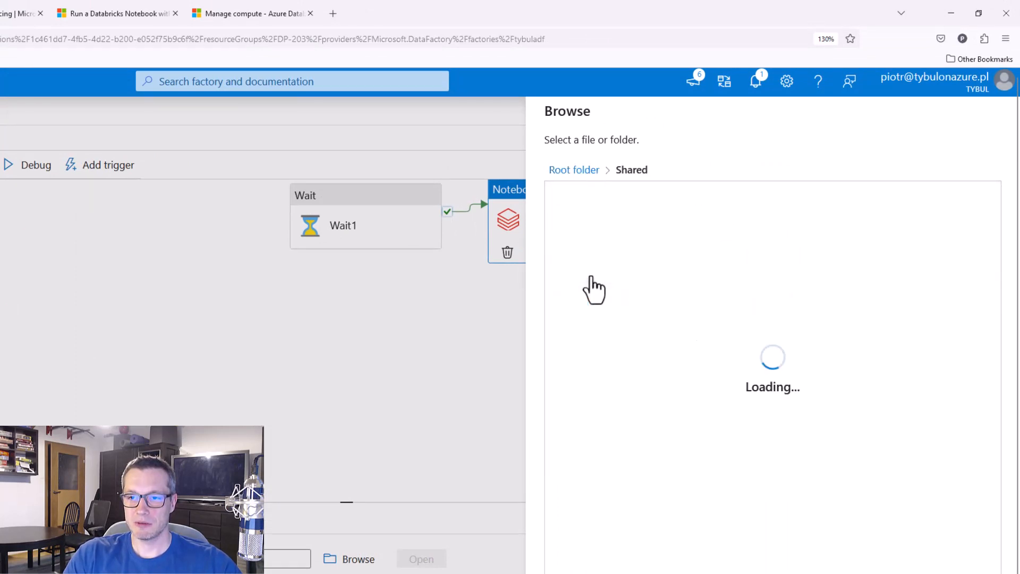
left_click(587, 171)
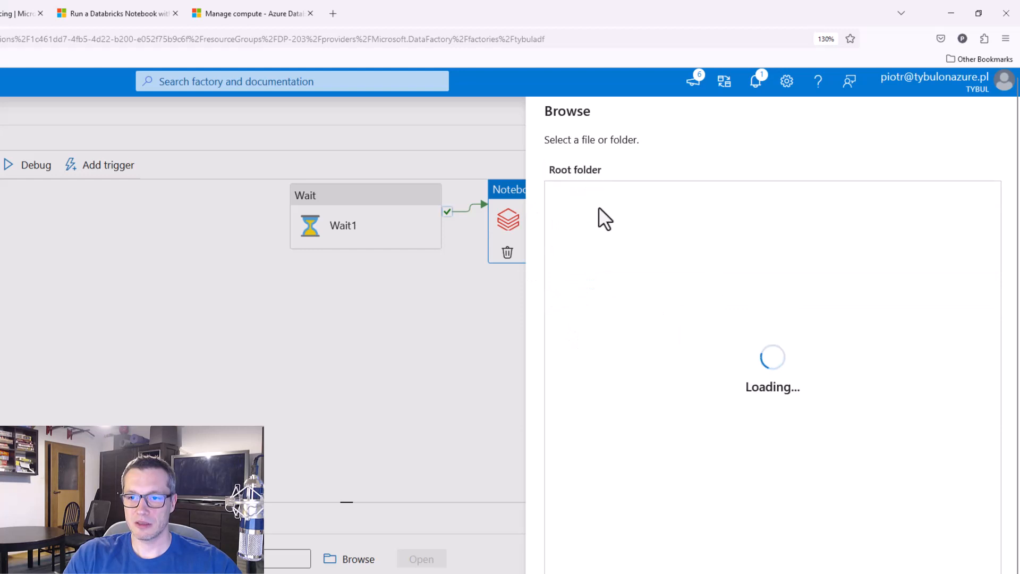
left_click(591, 196)
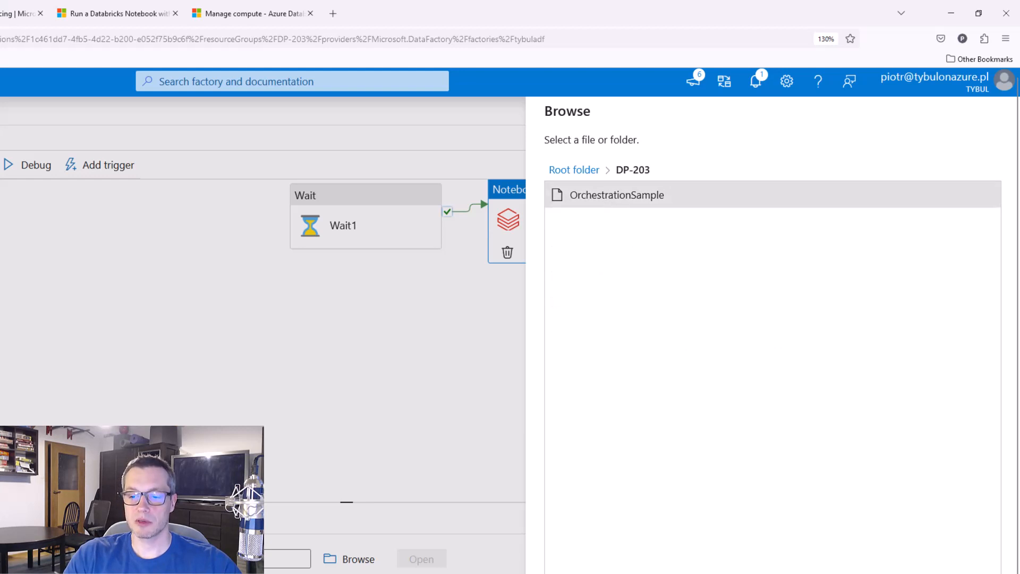
left_click(566, 573)
Publish all pending factory changes and run the OrchestrationSample pipeline in debug mode
left_click(111, 38)
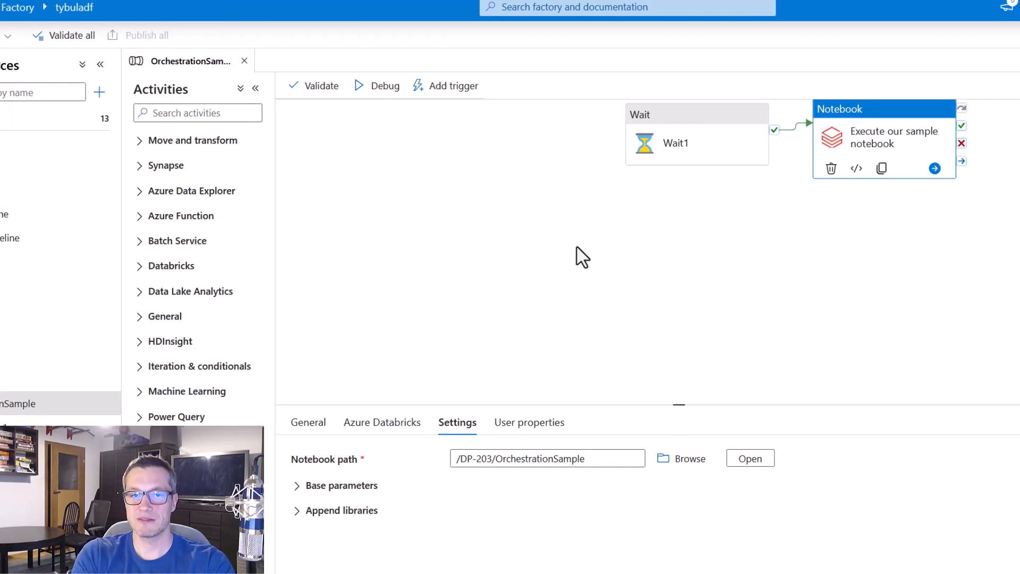
left_click(379, 85)
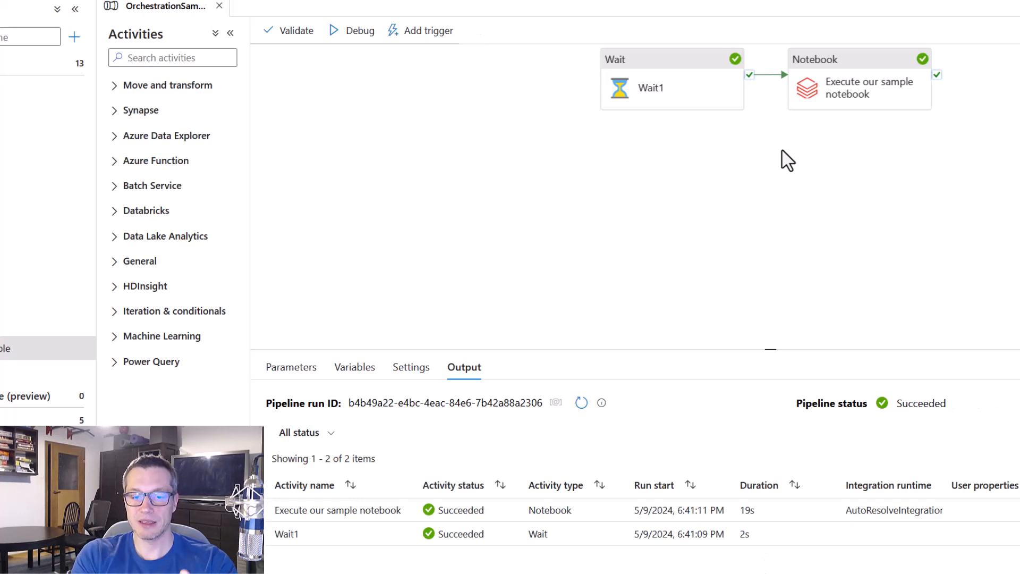
Check the notebook activity's status in the pipeline run output and open its Databricks run page from the activity details
key("ctrl+2")
left_click_drag(259, 488, 518, 526)
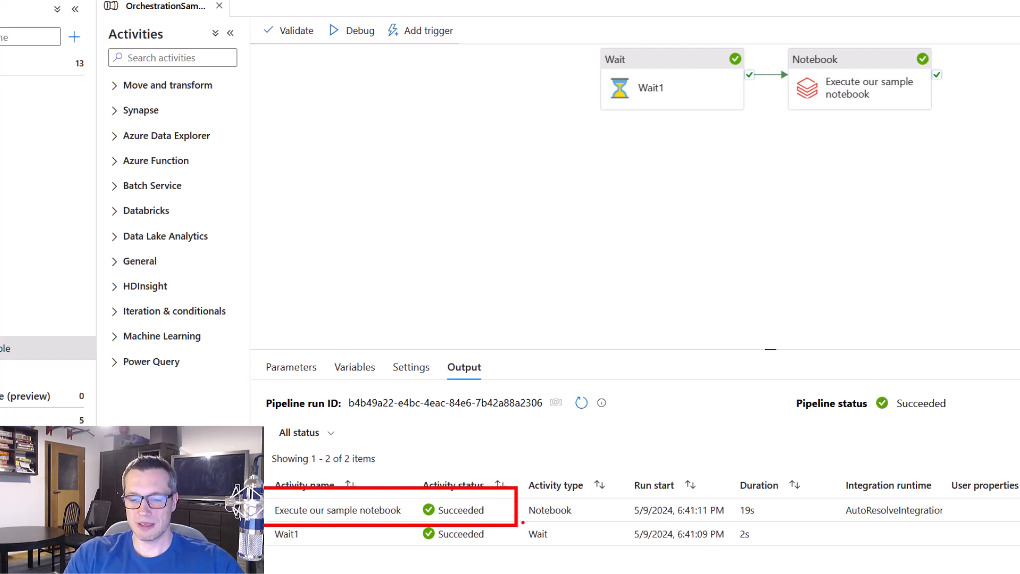
key("Escape")
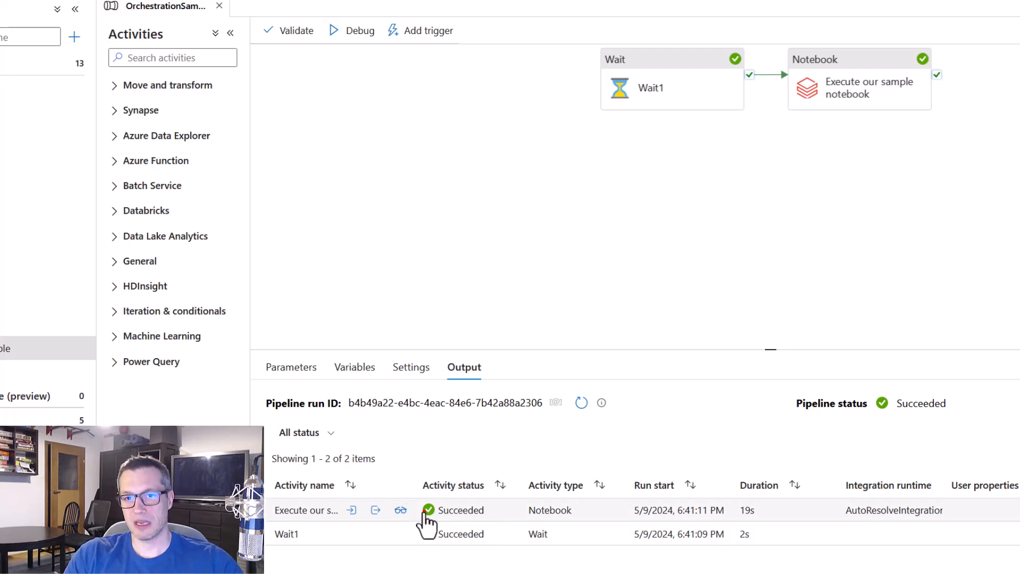
key("ctrl+2")
left_click_drag(384, 492, 418, 522)
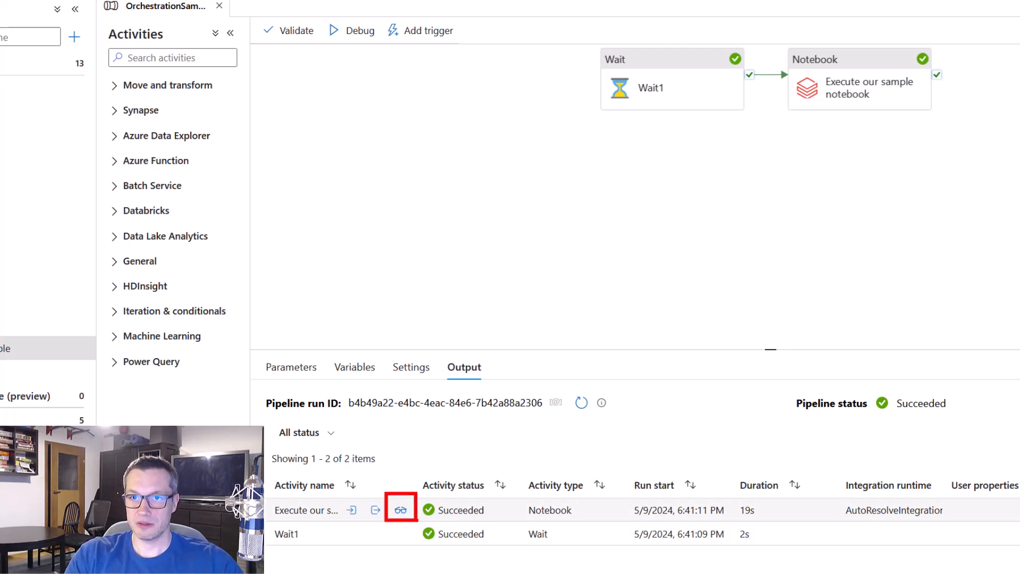
key("Escape")
left_click(401, 511)
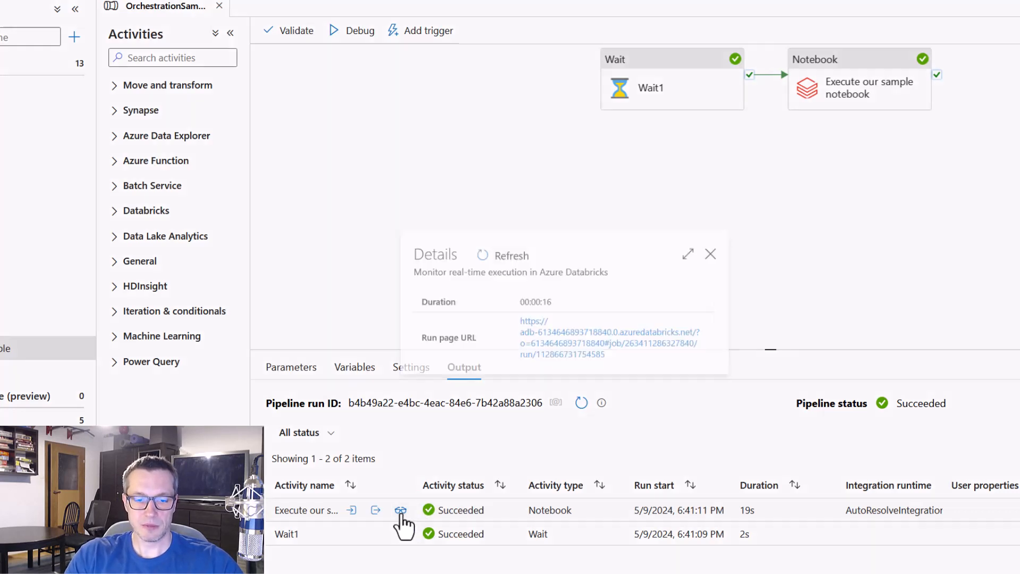
key("ctrl+2")
mouse_move(391, 311)
left_mouse_down()
mouse_move(489, 343)
mouse_move(736, 378)
left_mouse_up()
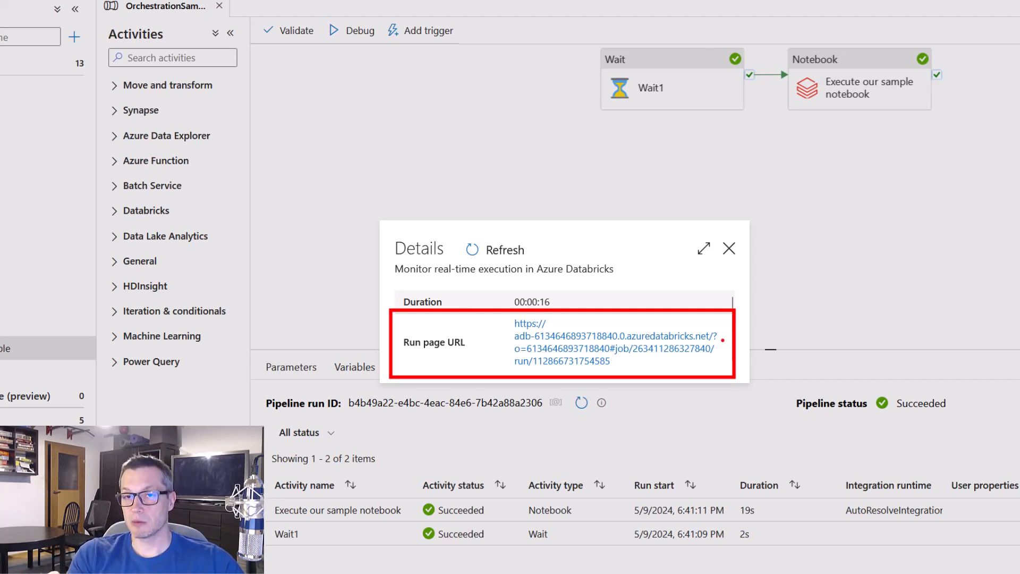
left_click(694, 347)
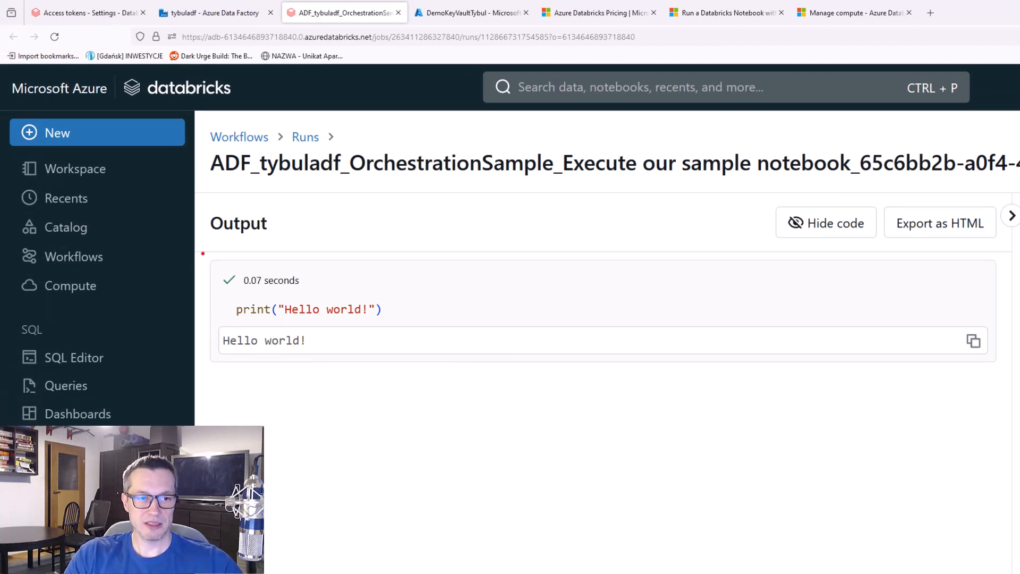
Examine the notebook run's output, the identity it ran as and the compute it used
left_click_drag(210, 318, 320, 361)
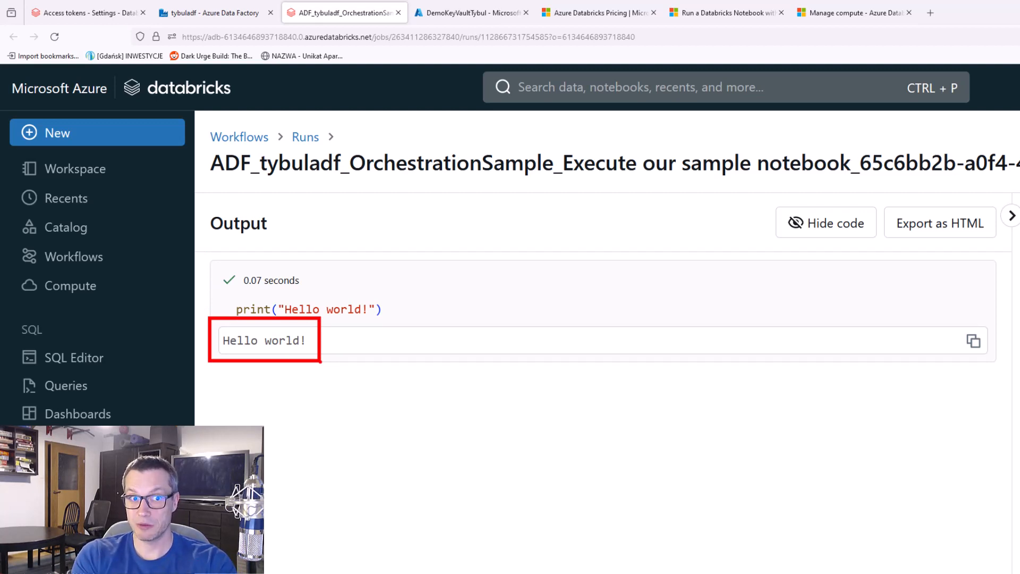
key("Escape")
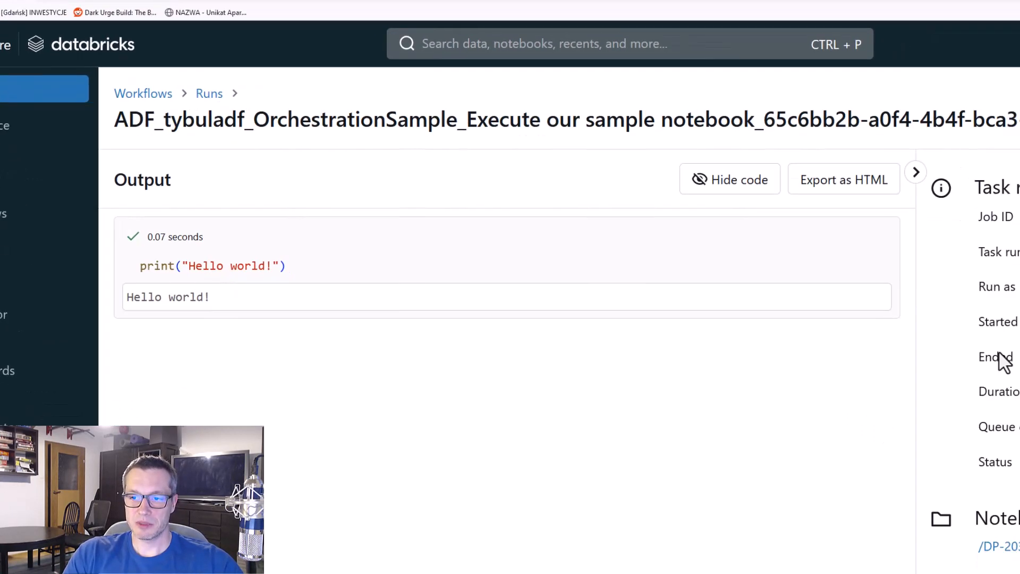
left_click_drag(626, 110, 878, 155)
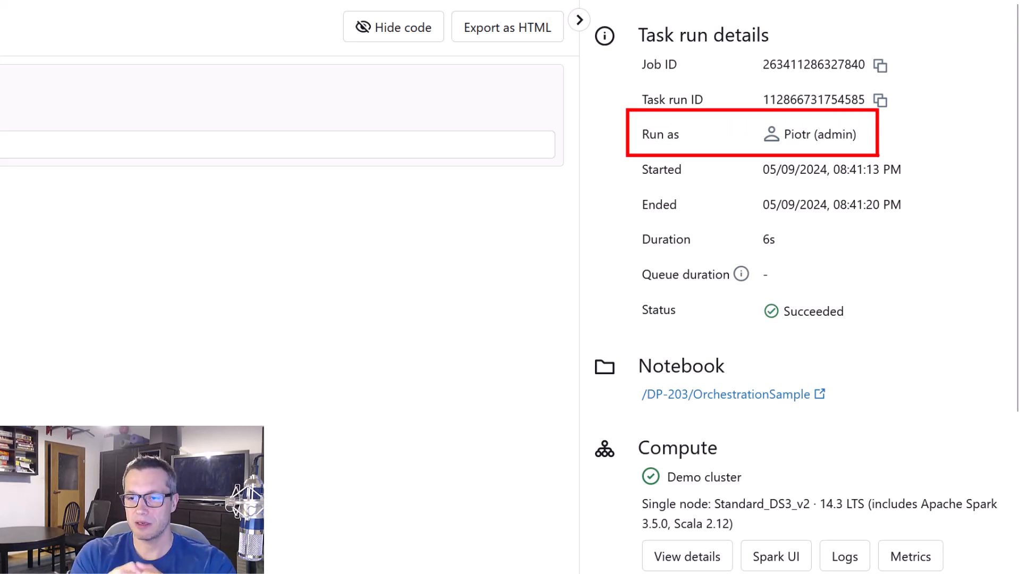
key("Escape")
scroll(854, 334, "down", 4)
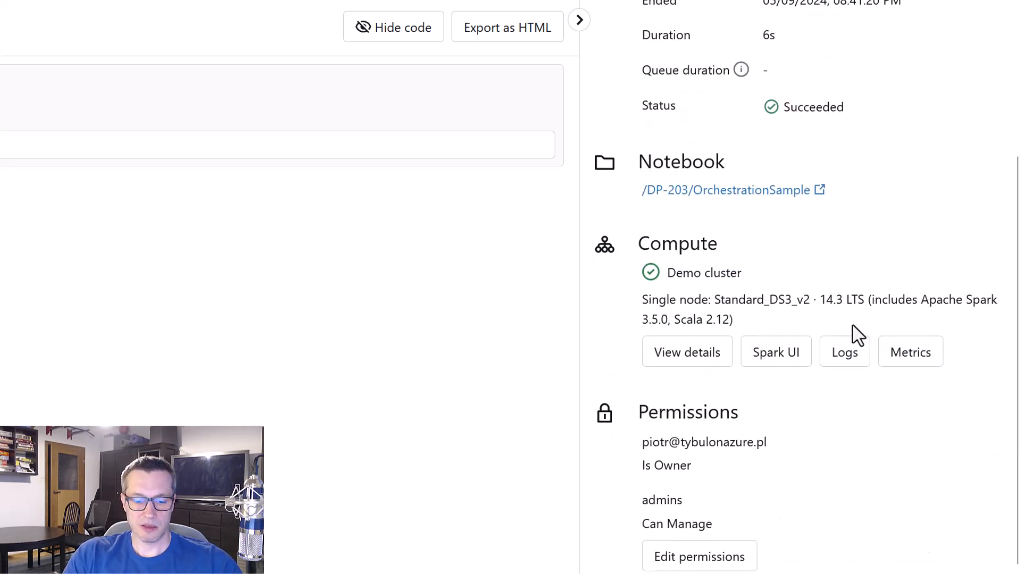
key("ctrl+2")
left_click_drag(627, 223, 761, 289)
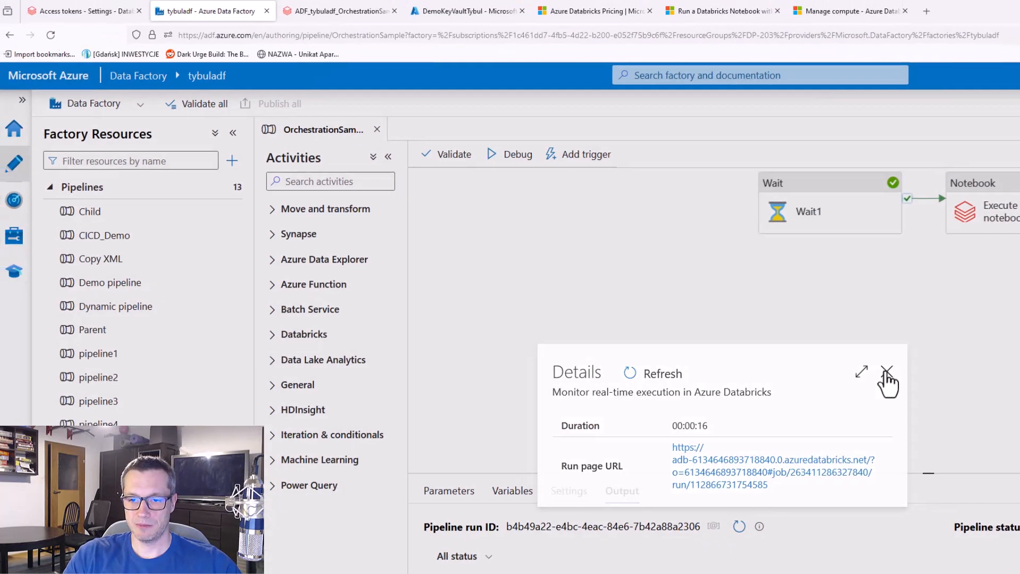
Back in Data Factory, start a new Azure Databricks compute linked service and name it AzureDatabricks_MI_LS
left_click(886, 371)
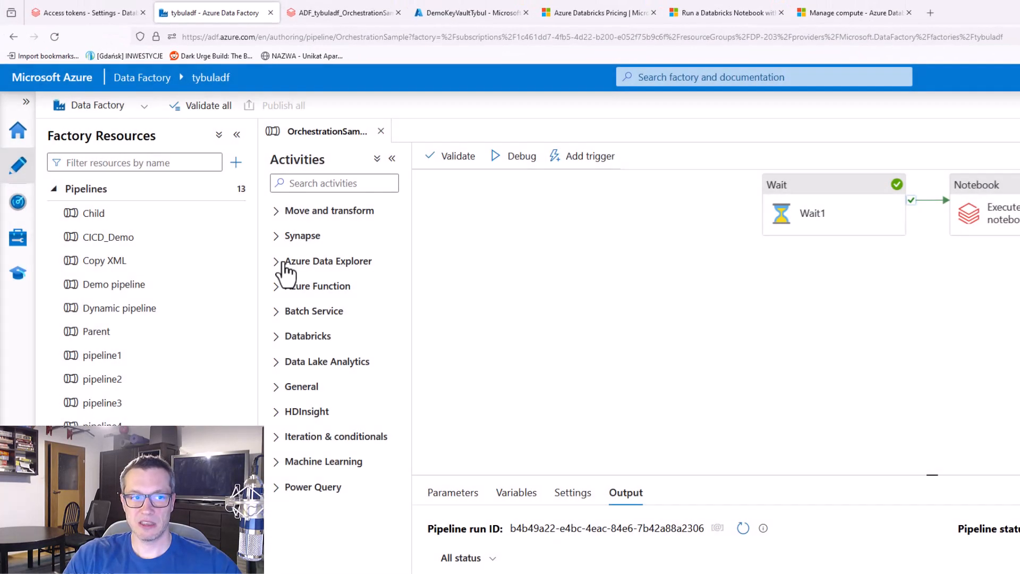
left_click(14, 235)
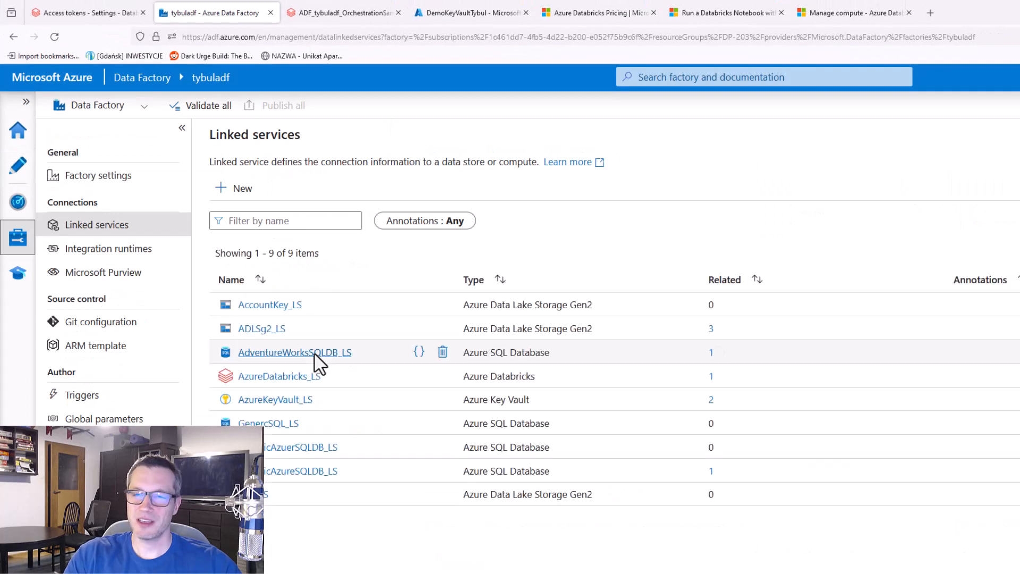
left_click(241, 192)
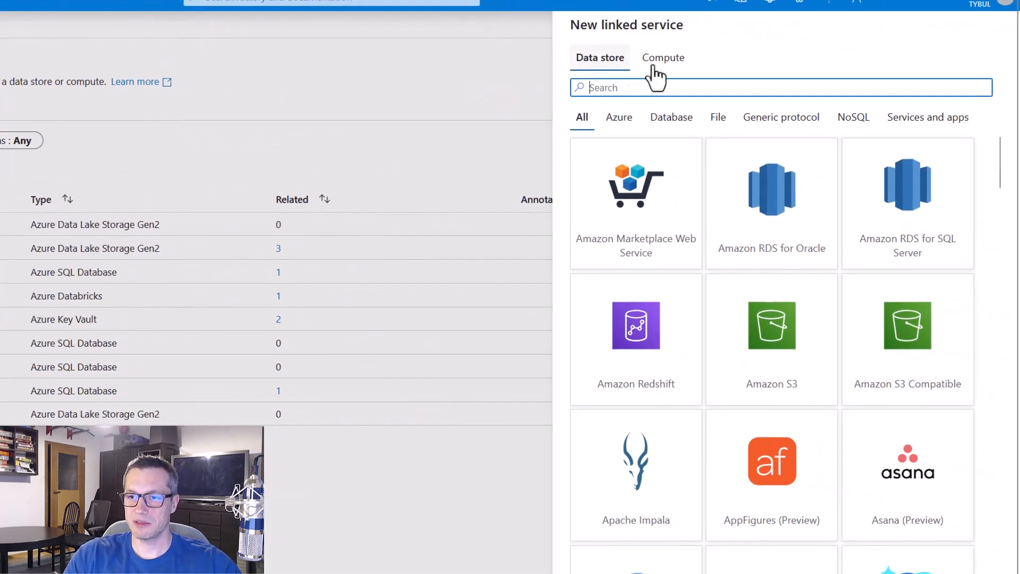
left_click(999, 121)
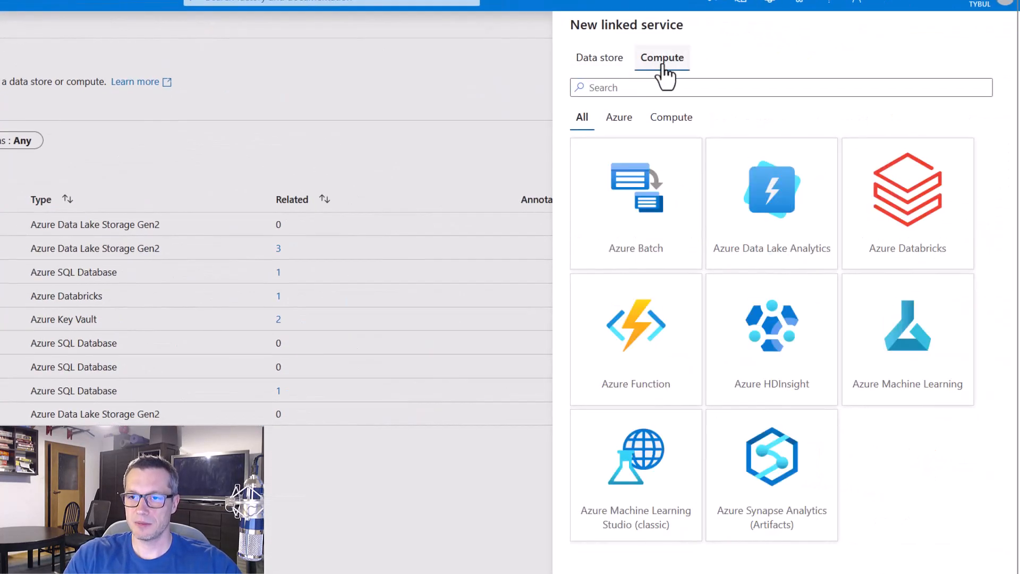
left_click(904, 225)
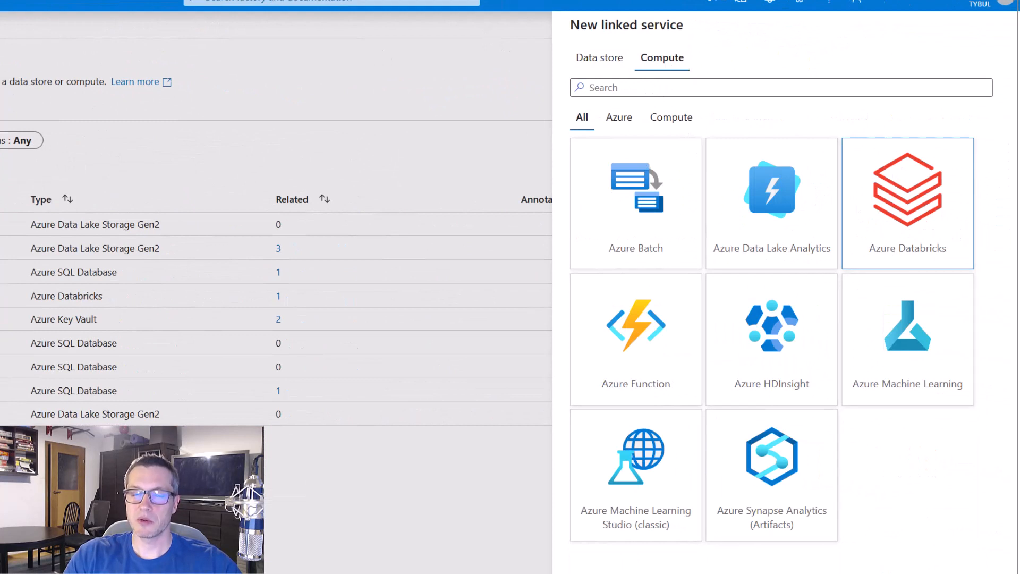
left_click(596, 573)
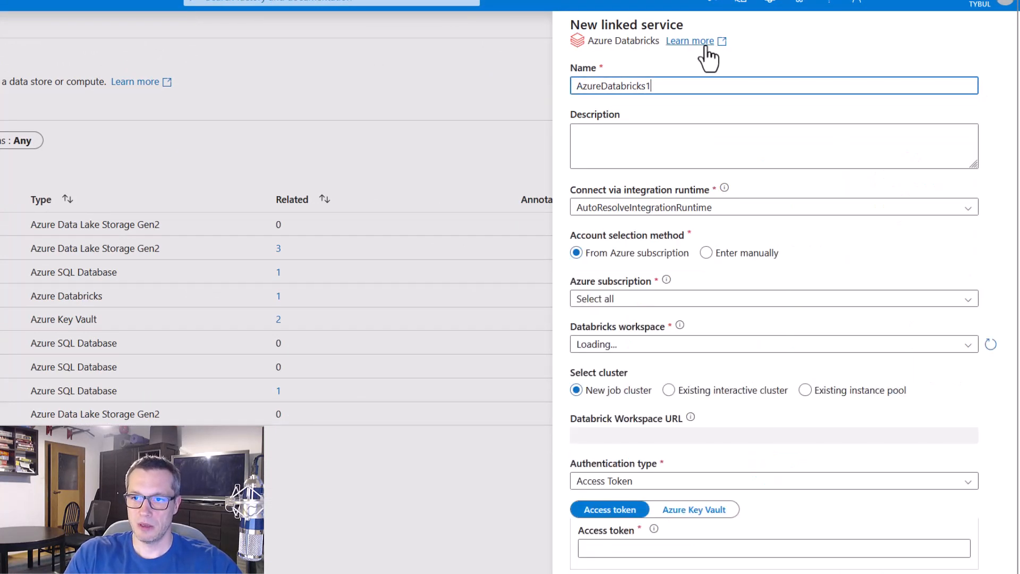
key("BackSpace")
type("_ML")
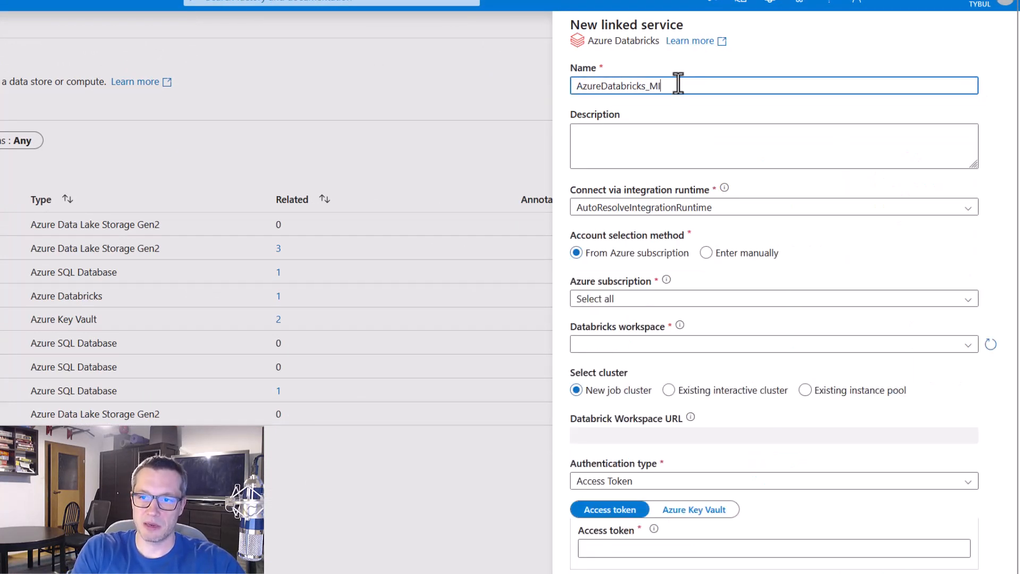
type("_LS")
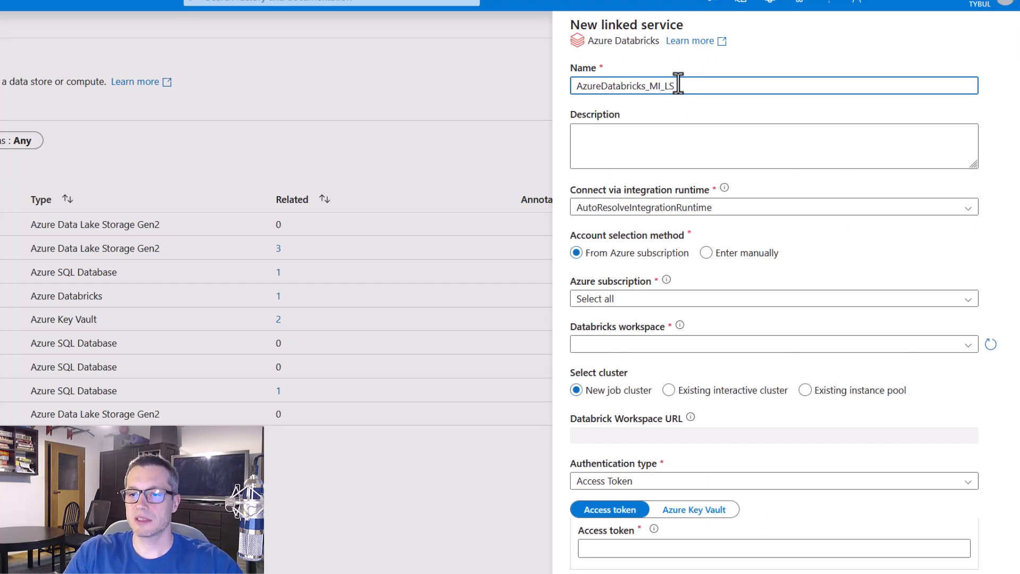
Point the linked service to the Visual Studio Enterprise Subscription and the DemoDP203Databricks1 workspace, using an existing interactive cluster
left_click(834, 301)
left_click(780, 346)
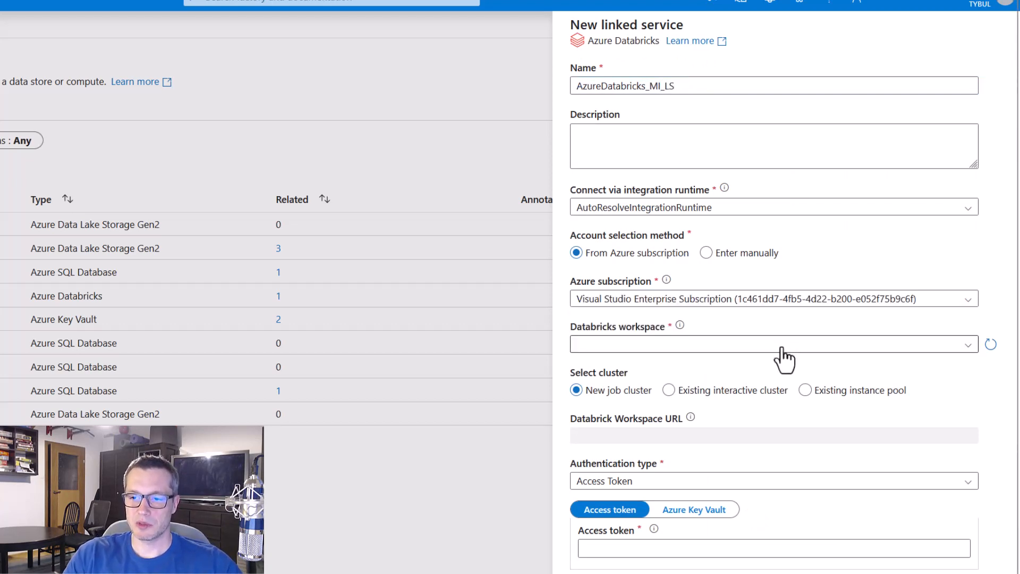
left_click(778, 346)
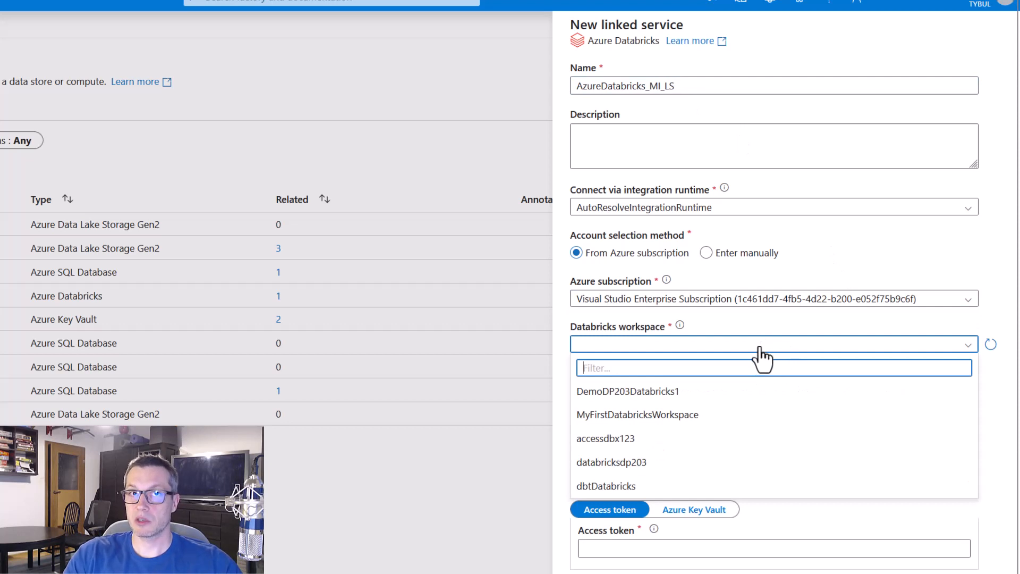
left_click(717, 394)
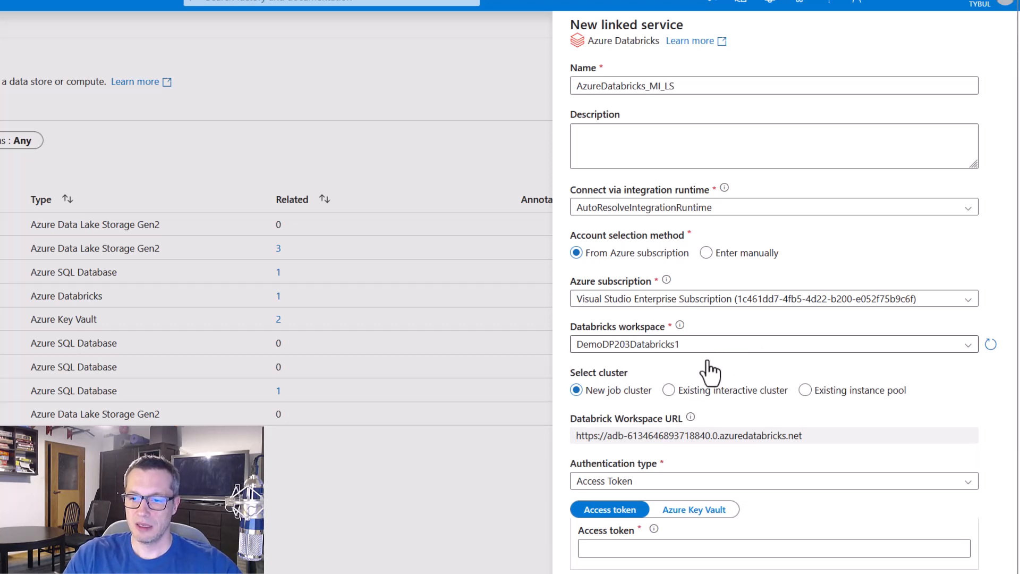
left_click(668, 391)
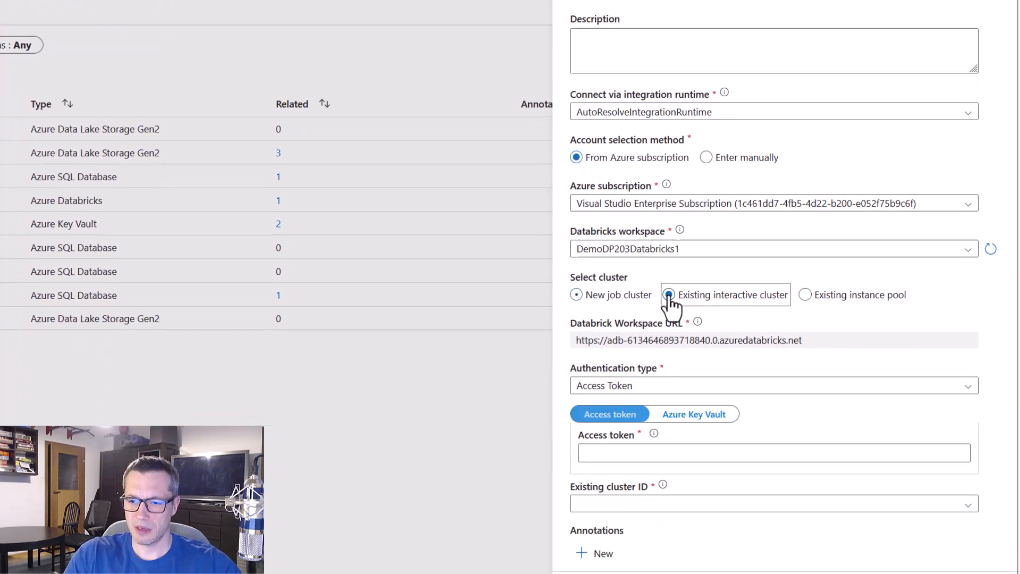
Set the authentication type to Managed service identity and check the options offered for the existing cluster ID
scroll(953, 374, "down", 1)
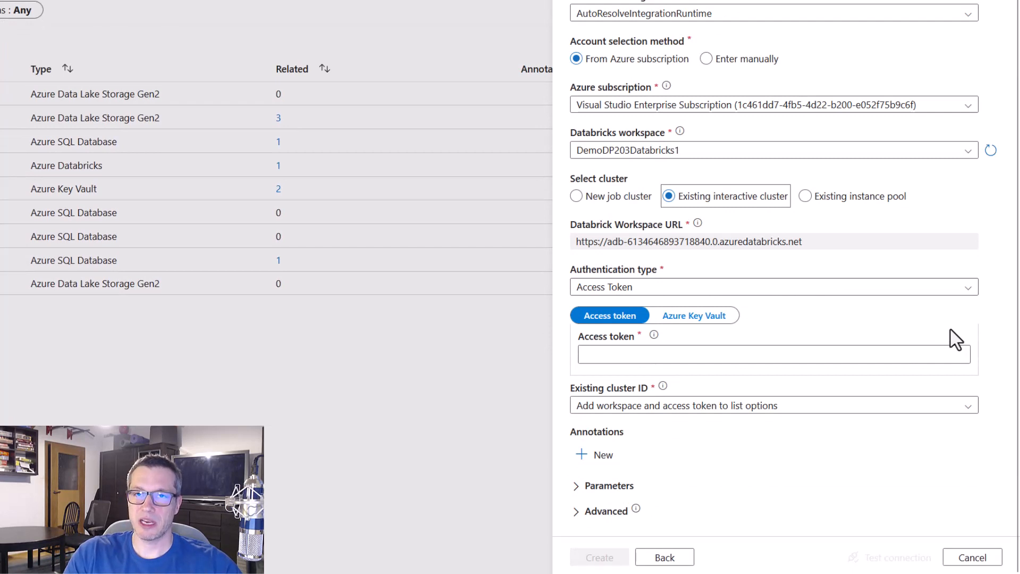
left_click(945, 287)
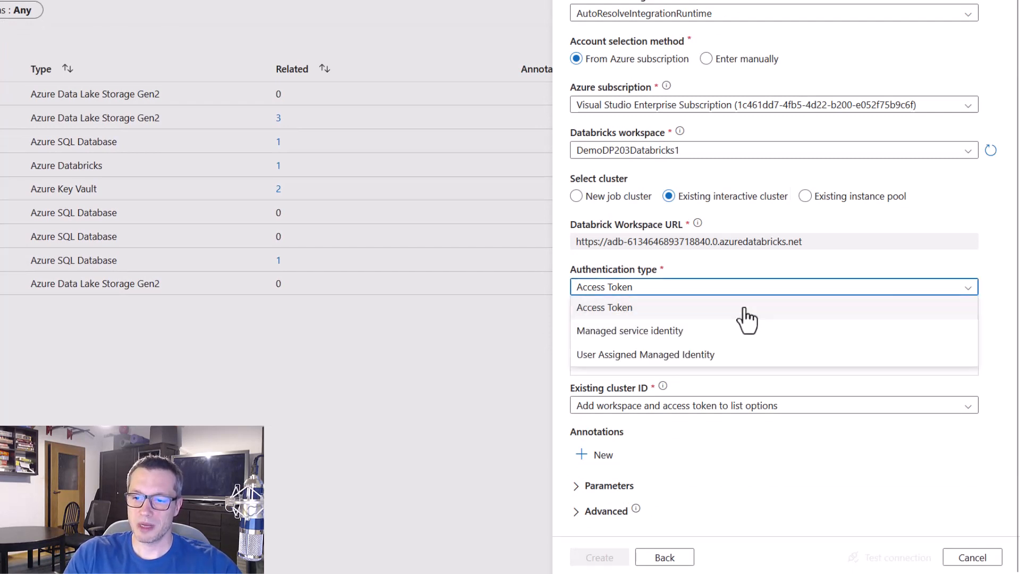
left_click(702, 330)
scroll(992, 354, "down", 1)
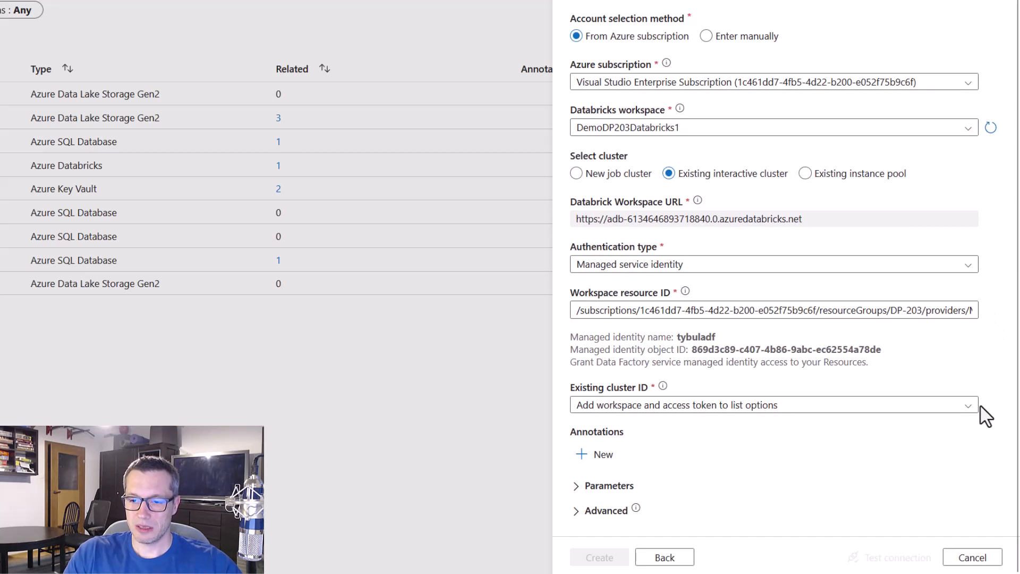
left_click(968, 409)
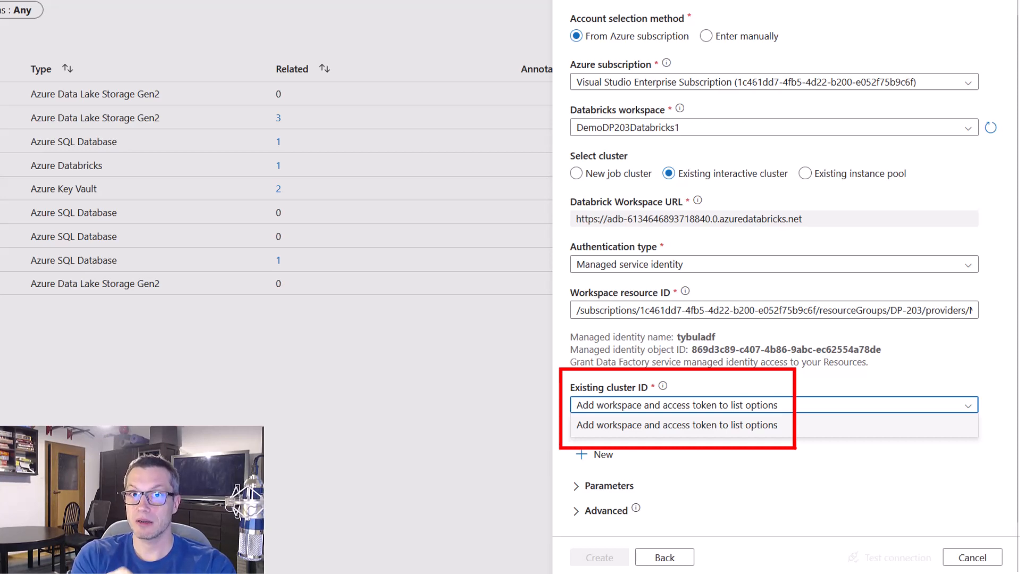
key("Escape")
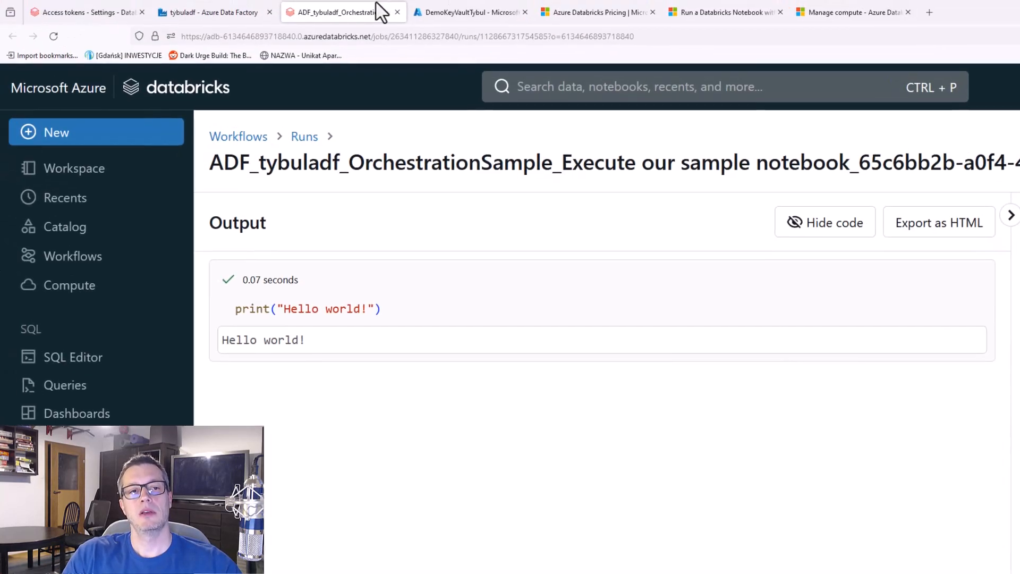
In the Databricks workspace, open the Demo cluster's configuration and look through it down to the advanced options
left_click(82, 289)
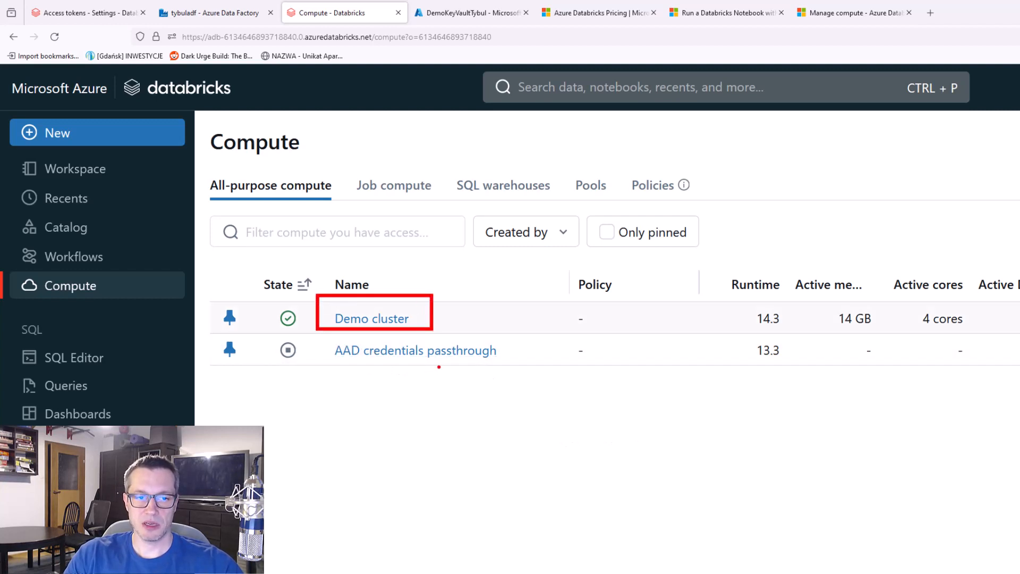
left_click(385, 321)
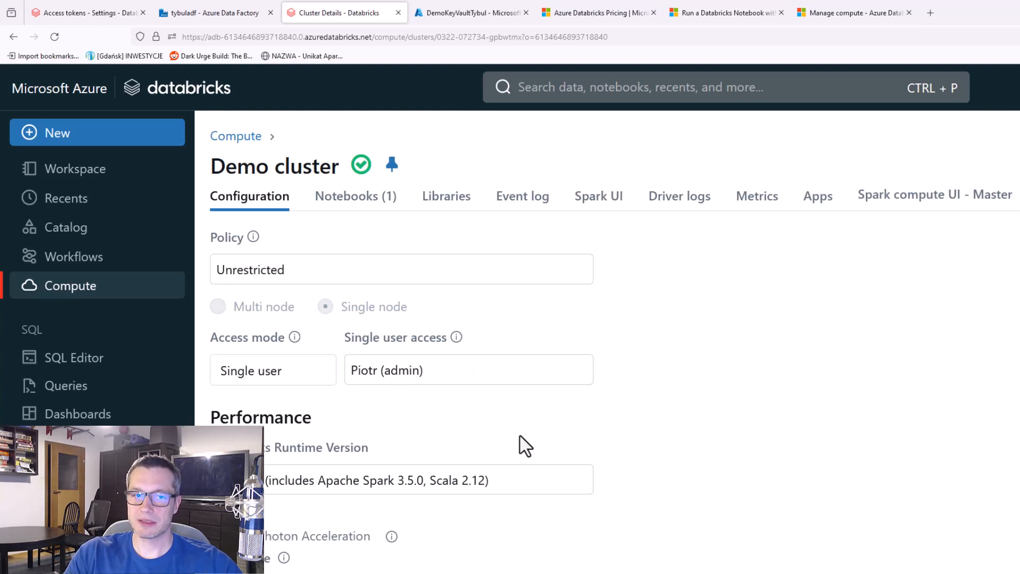
scroll(596, 456, "down", 1)
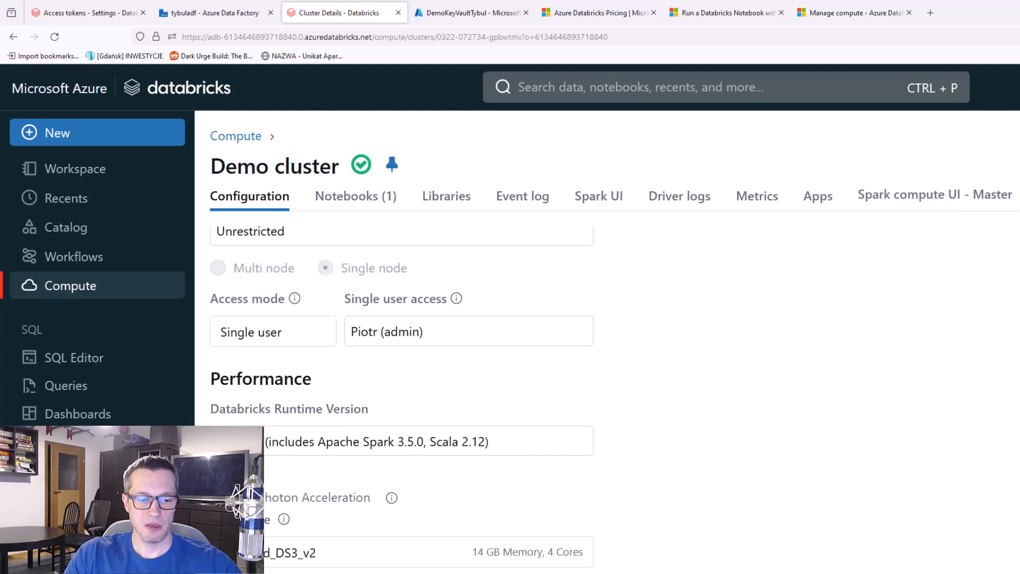
scroll(675, 446, "down", 5)
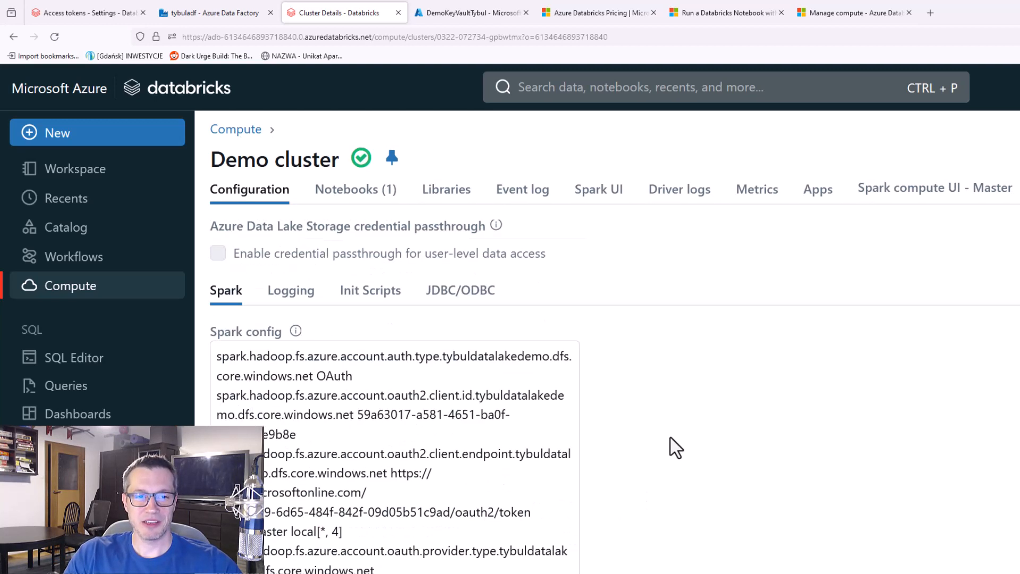
Show the Demo cluster's JDBC/ODBC connection details and copy the cluster ID from the end of the HTTP path
left_click(439, 299)
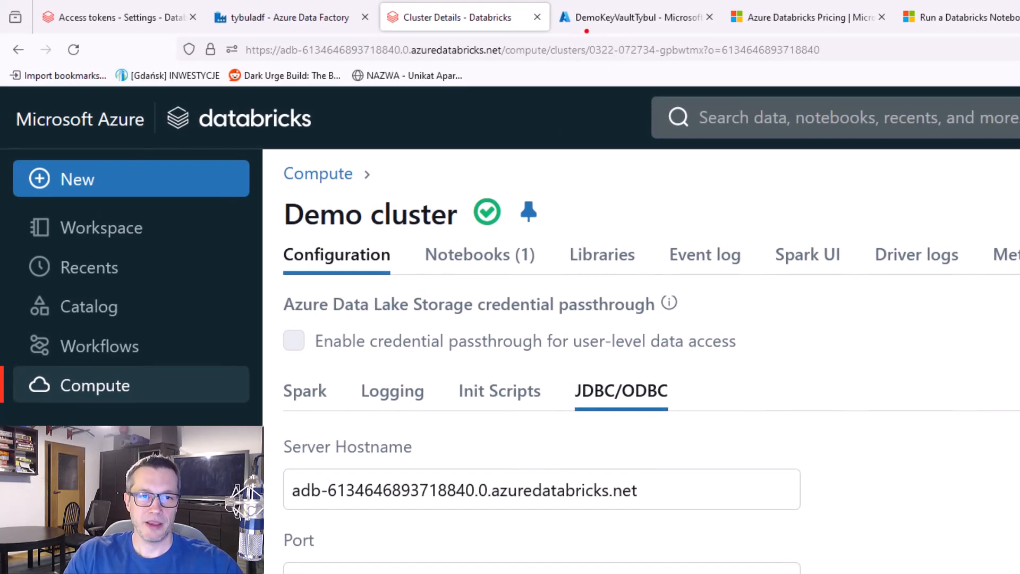
mouse_move(586, 30)
left_mouse_down()
mouse_move(656, 61)
mouse_move(712, 62)
left_mouse_up()
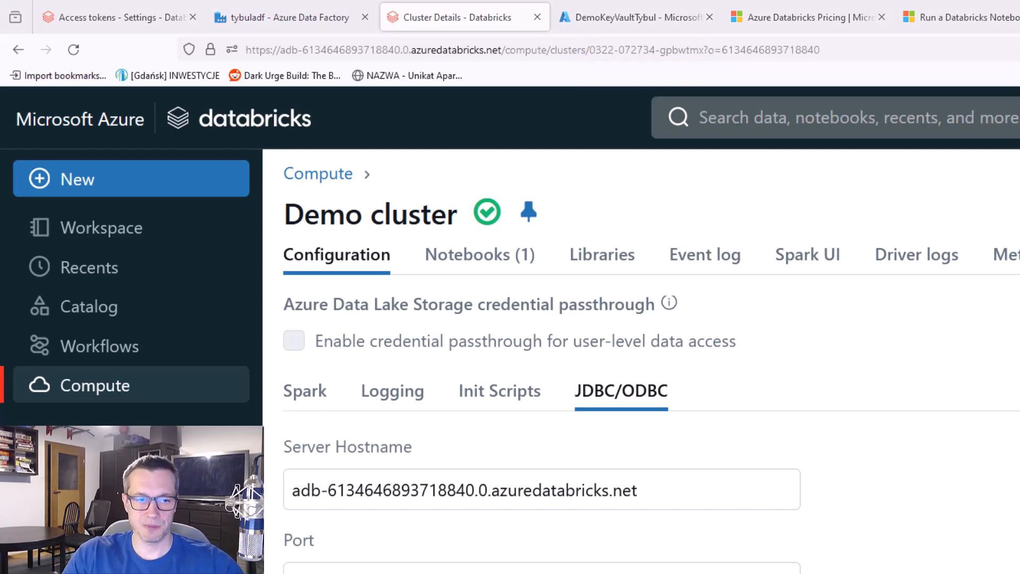
scroll(532, 425, "down", 3)
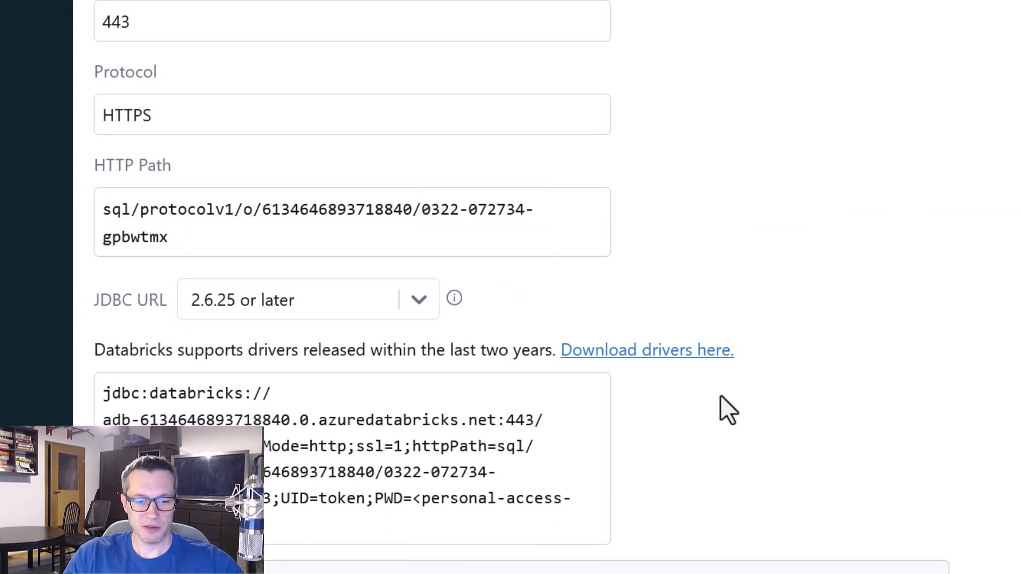
left_click_drag(380, 452, 502, 484)
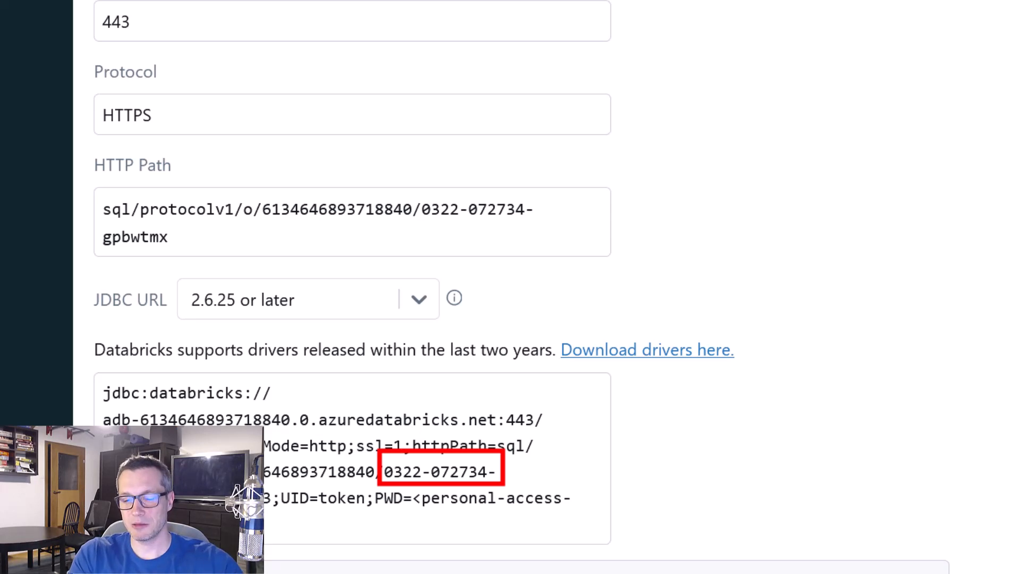
key("Escape")
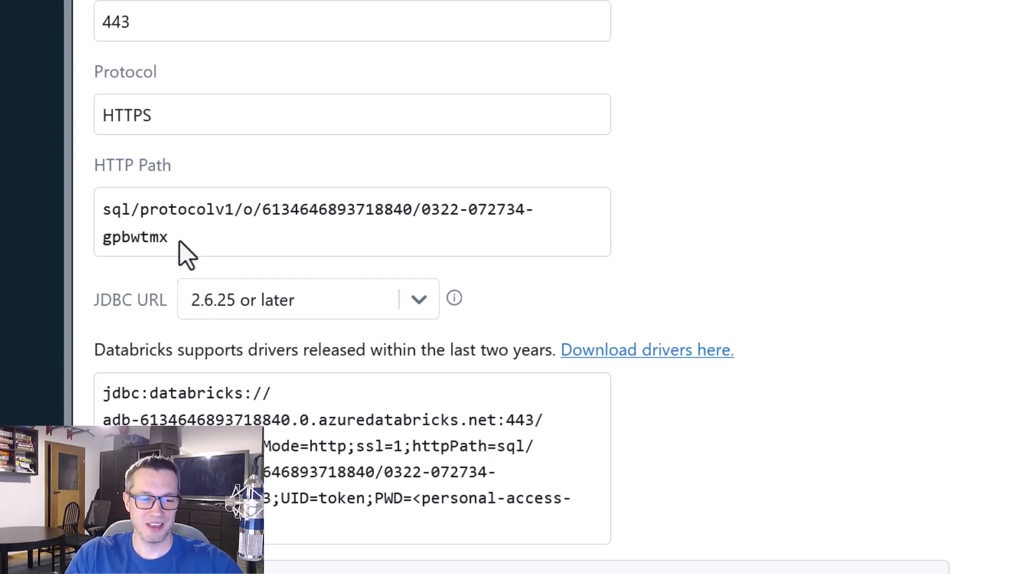
left_click_drag(405, 224, 421, 218)
key("ctrl+c")
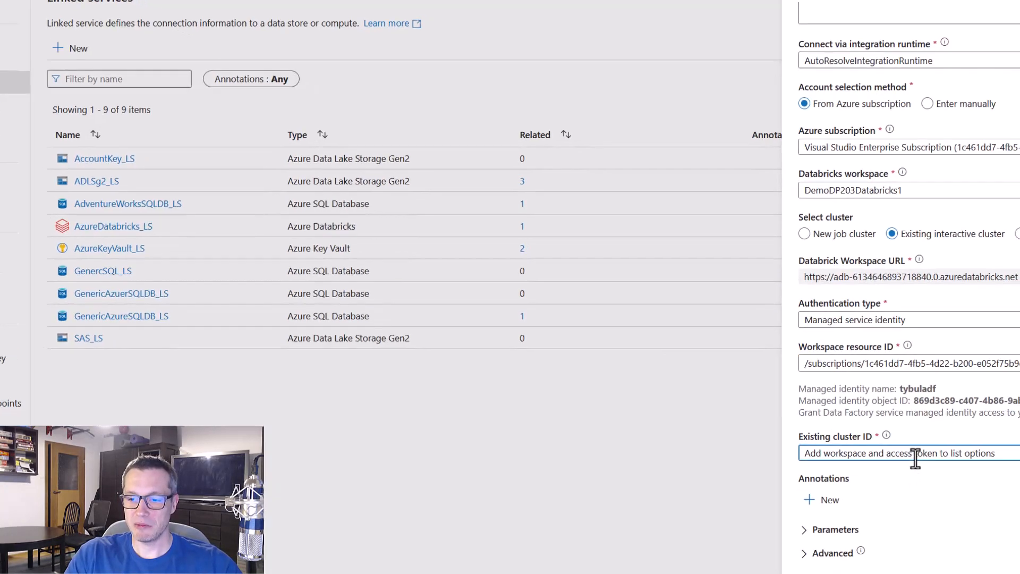
left_click(913, 455)
key("ctrl+v")
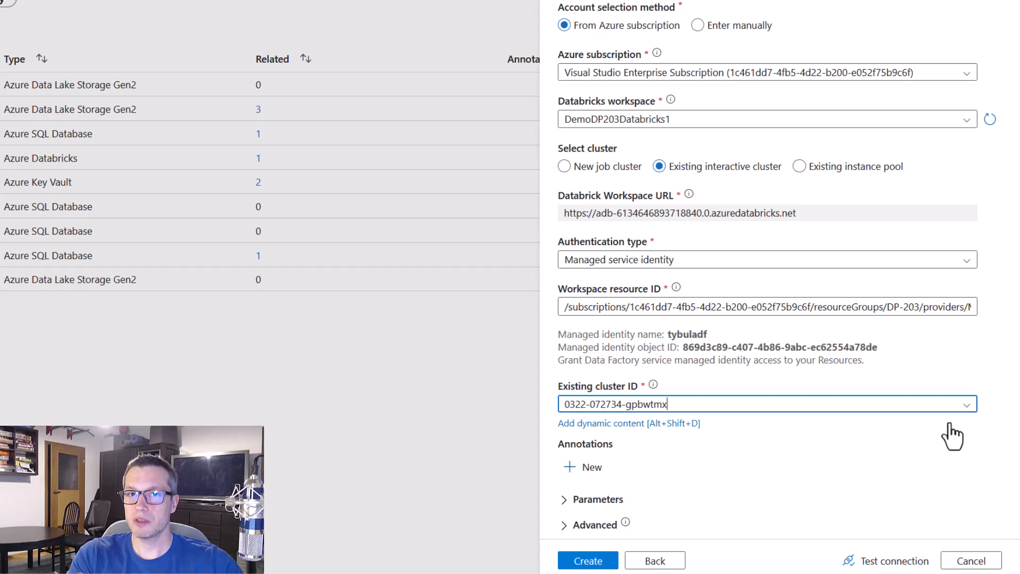
left_click(902, 564)
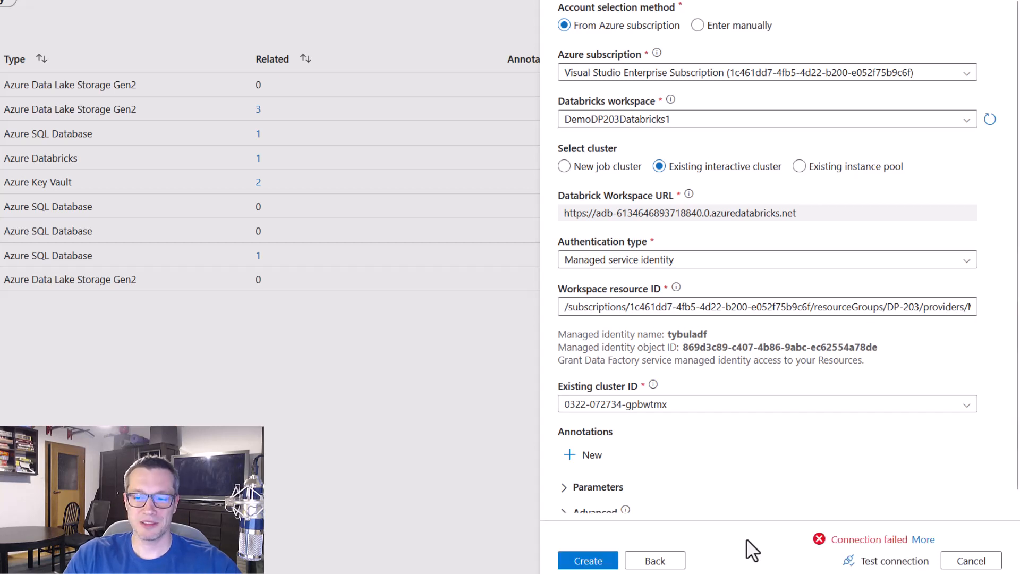
Examine the error details of the connection test and close them
left_click(923, 539)
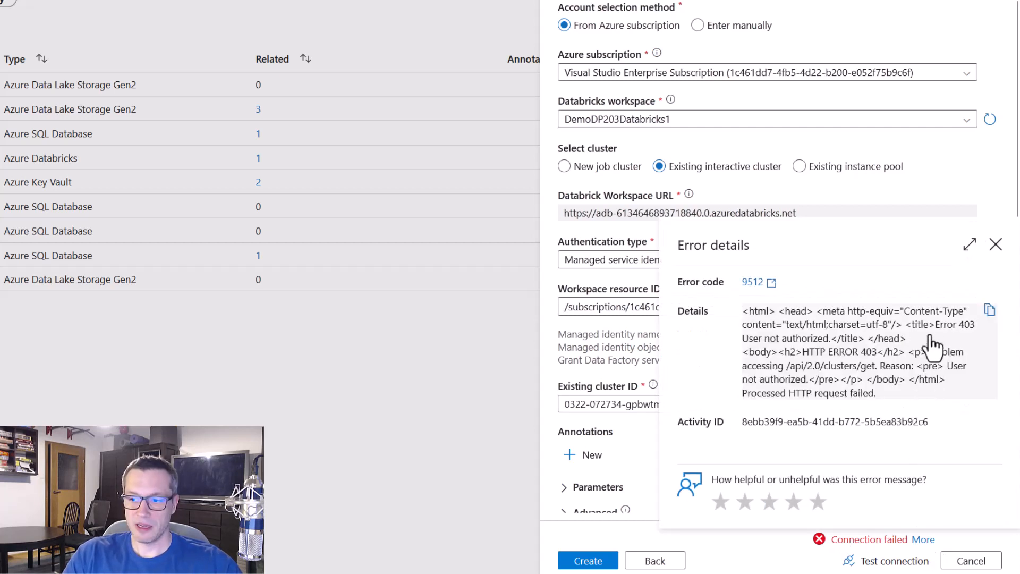
key("ctrl+2")
left_click_drag(927, 312, 985, 337)
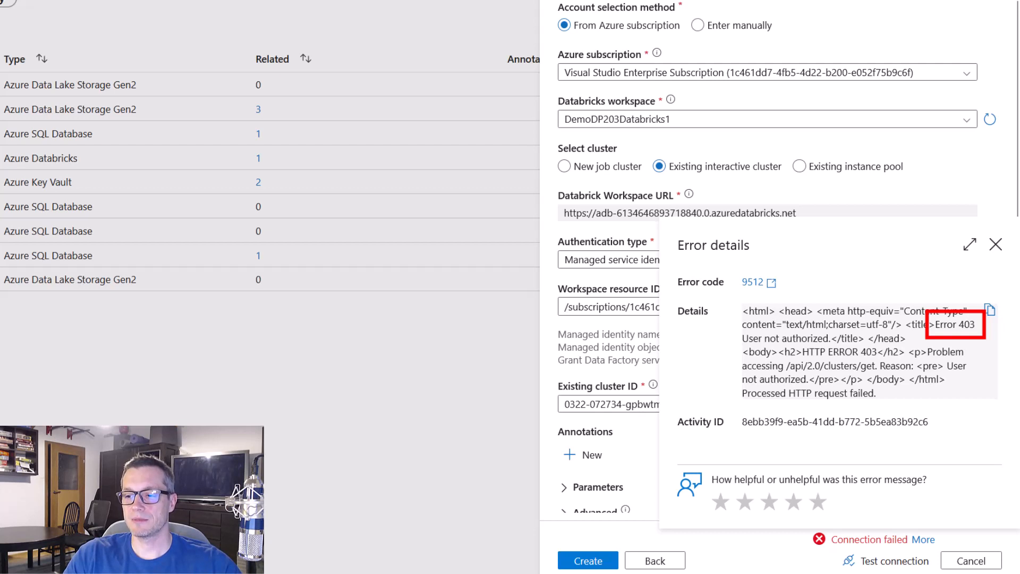
key("Escape")
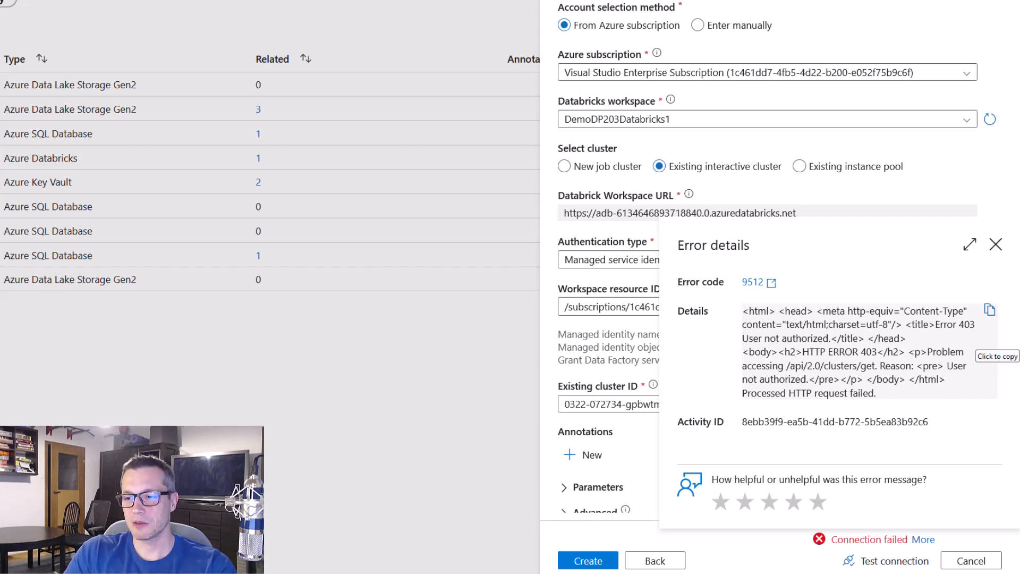
left_click(995, 246)
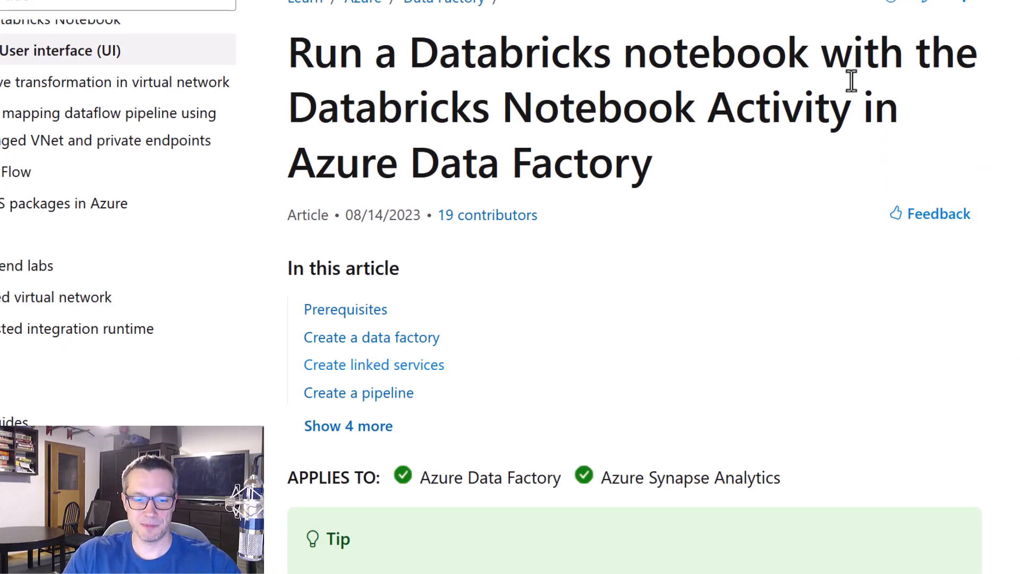
In the Databricks Notebook Activity article, read the linked services section on the role required for managed service identity authentication
left_click(408, 366)
scroll(792, 189, "down", 20)
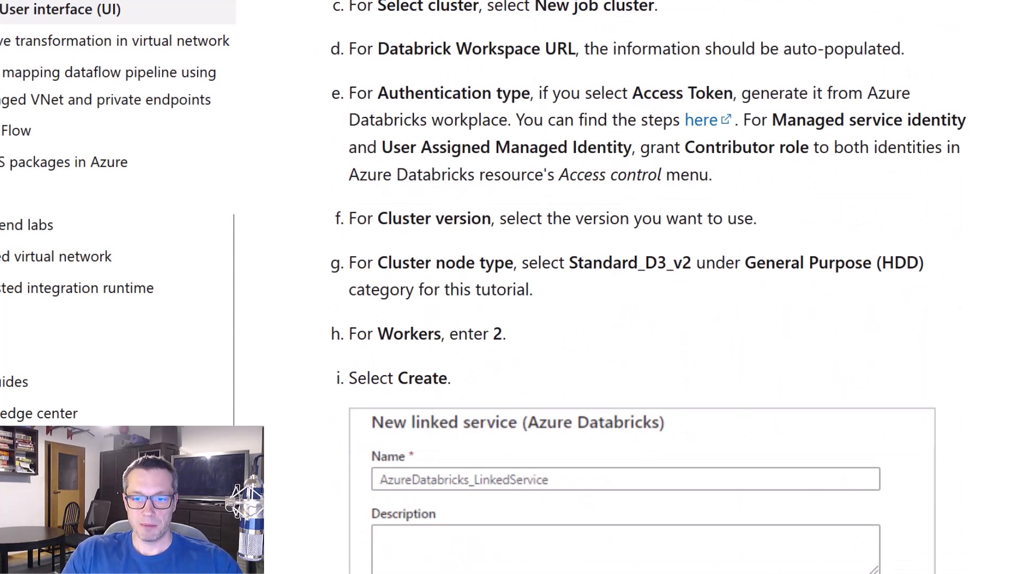
left_click_drag(330, 110, 984, 197)
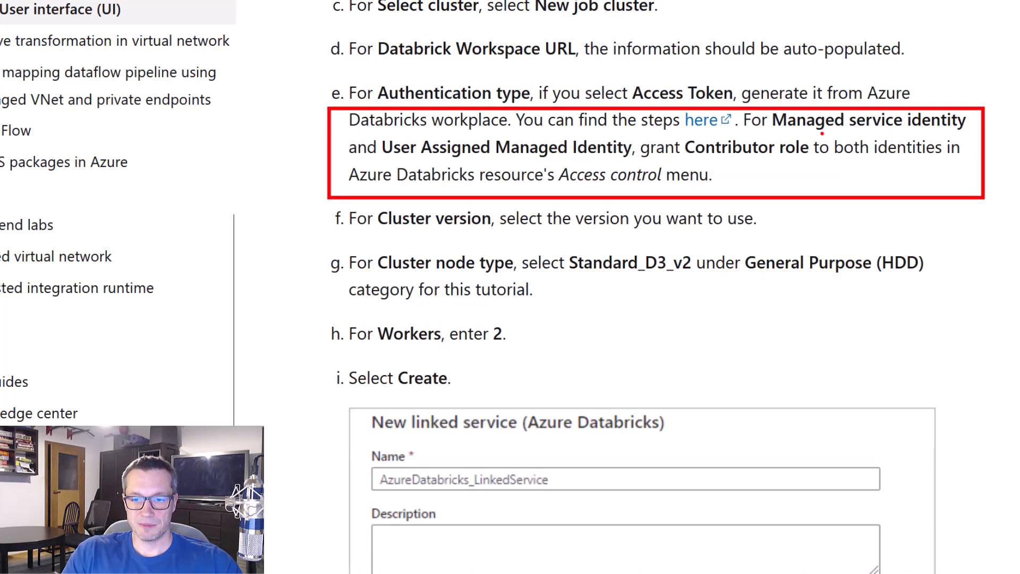
left_click_drag(774, 132, 969, 136)
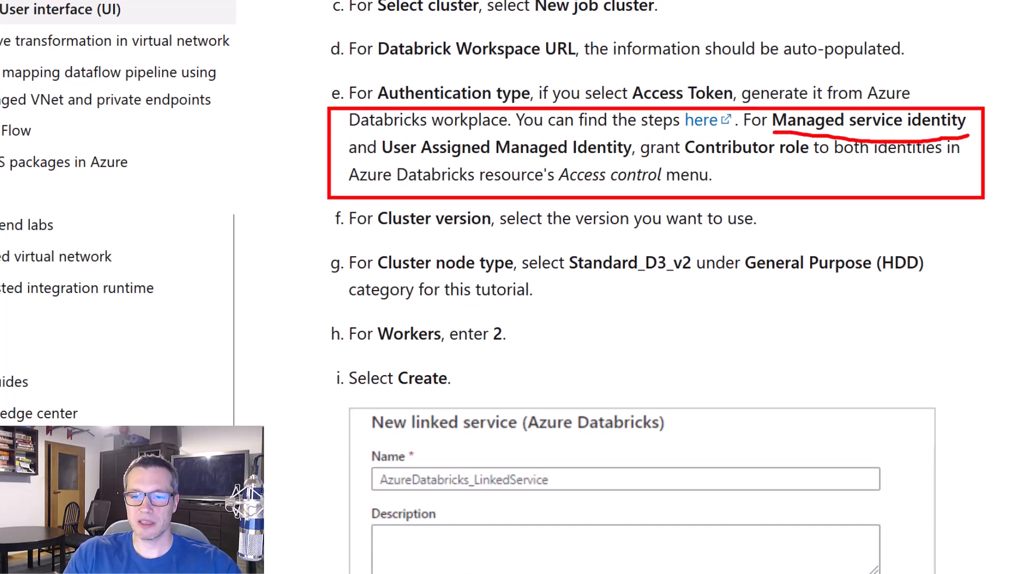
left_click_drag(667, 129, 814, 170)
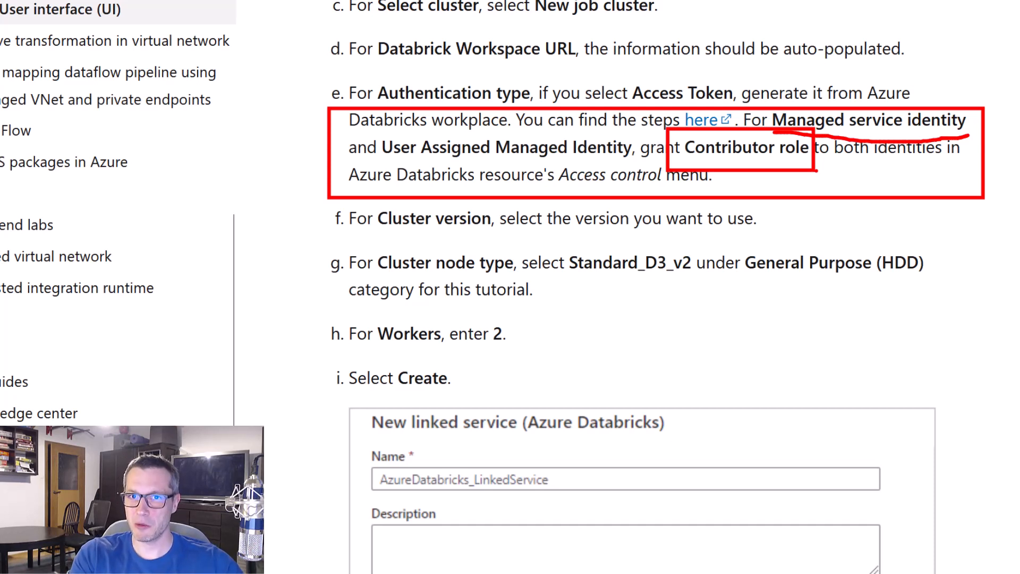
key("e")
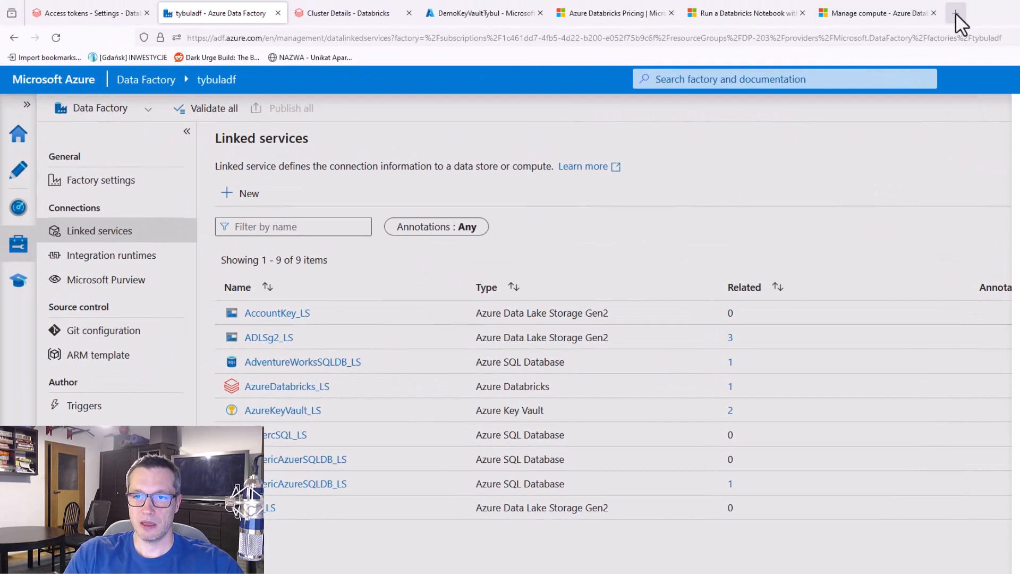
left_click(955, 13)
type("por")
key("Return")
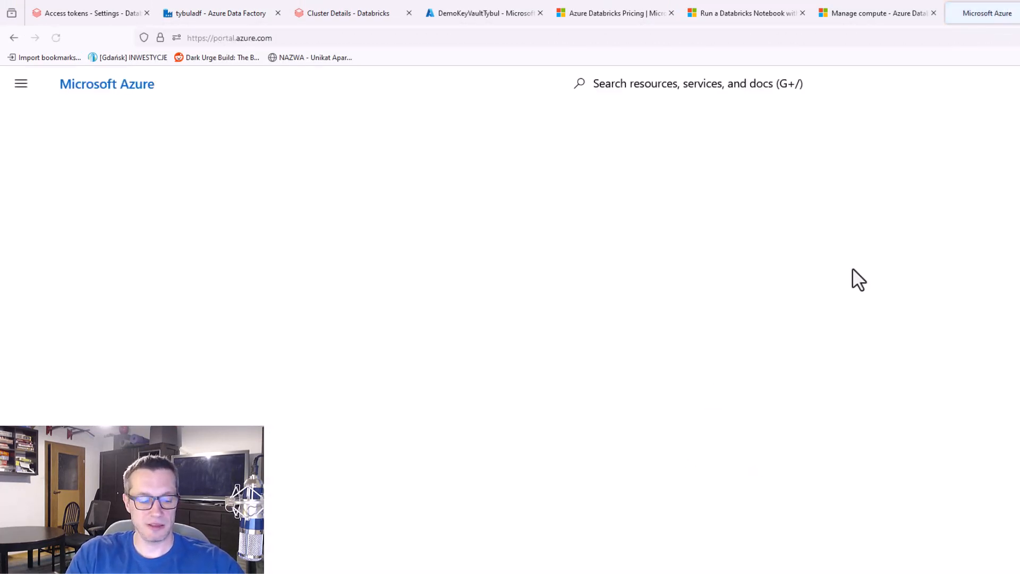
mouse_move(551, 226)
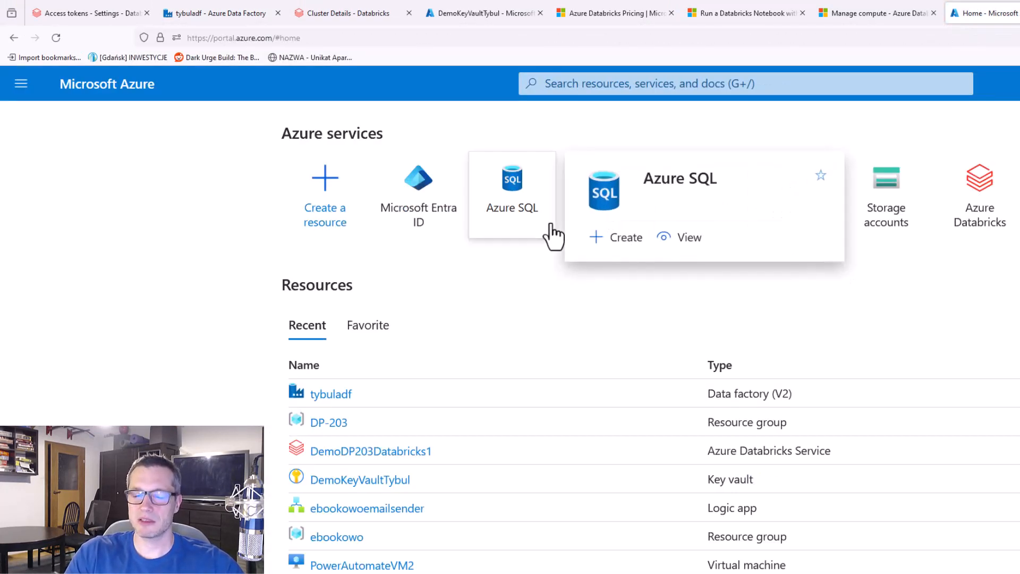
left_click(424, 186)
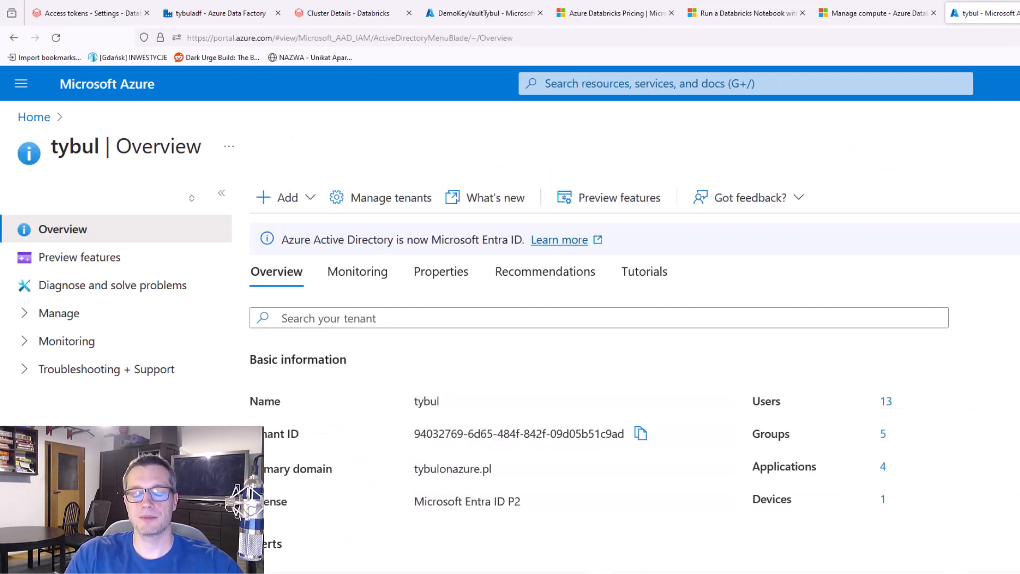
left_click(648, 312)
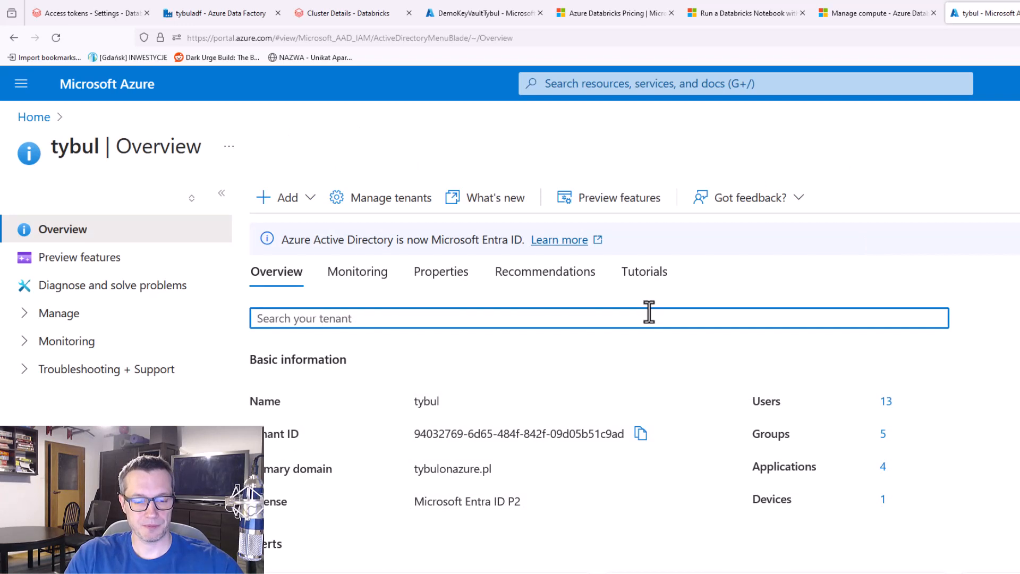
type("tybuladf")
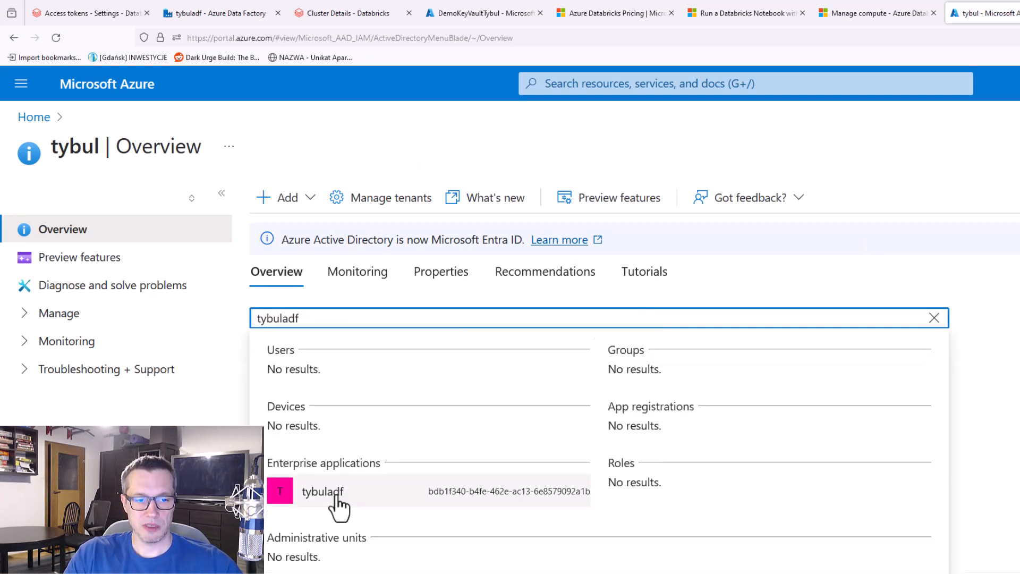
Open the tybuladf enterprise application, and in the Databricks workspace's identity and access settings start adding a service principal
left_click(334, 497)
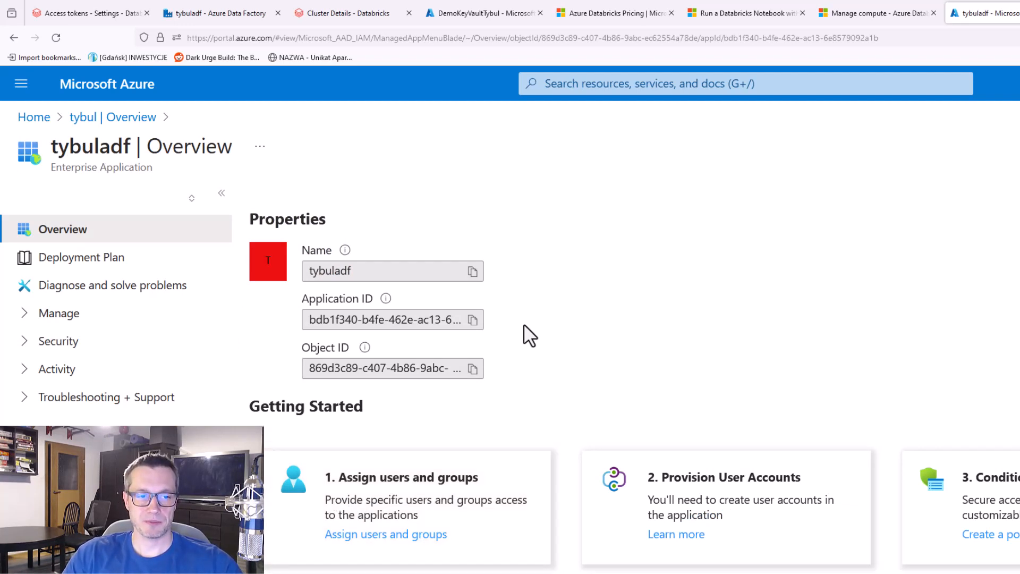
left_click(371, 9)
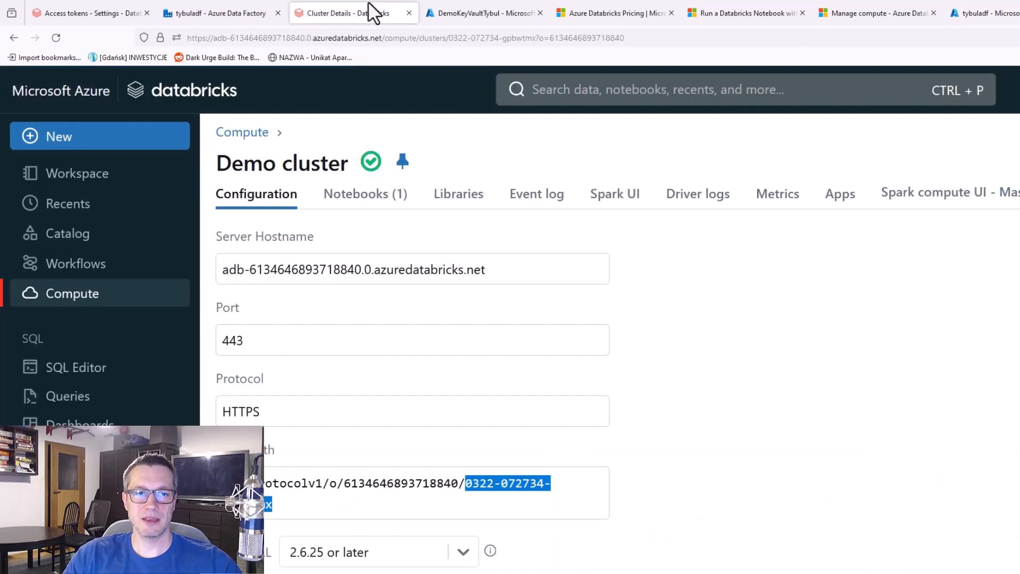
left_click(996, 89)
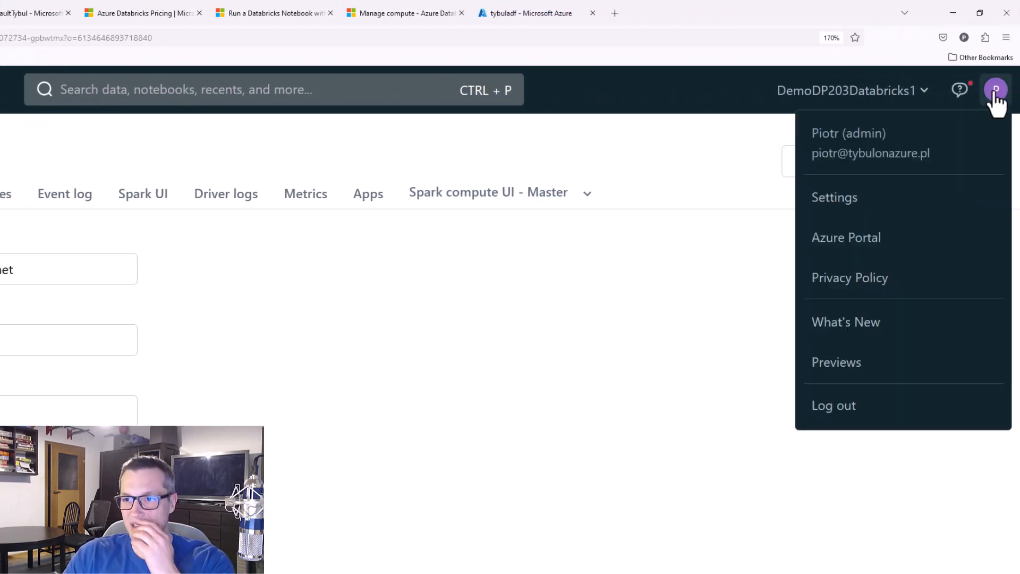
left_click(853, 200)
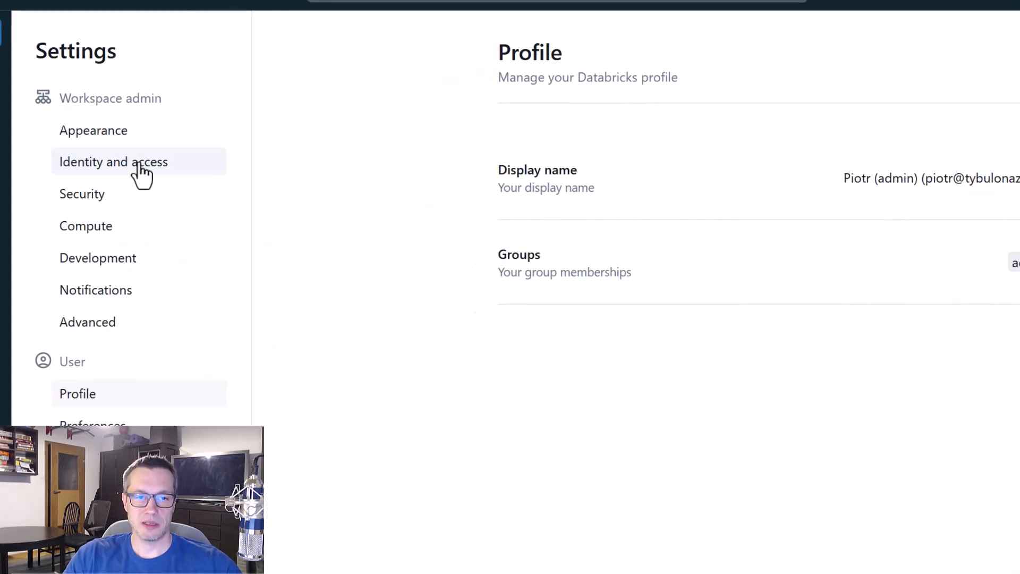
left_click(139, 166)
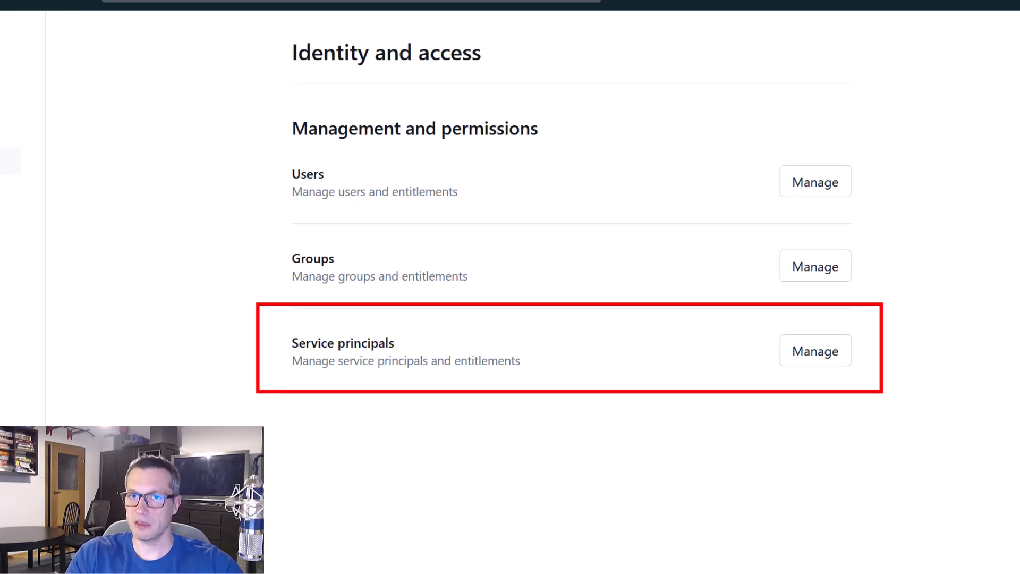
left_click(817, 354)
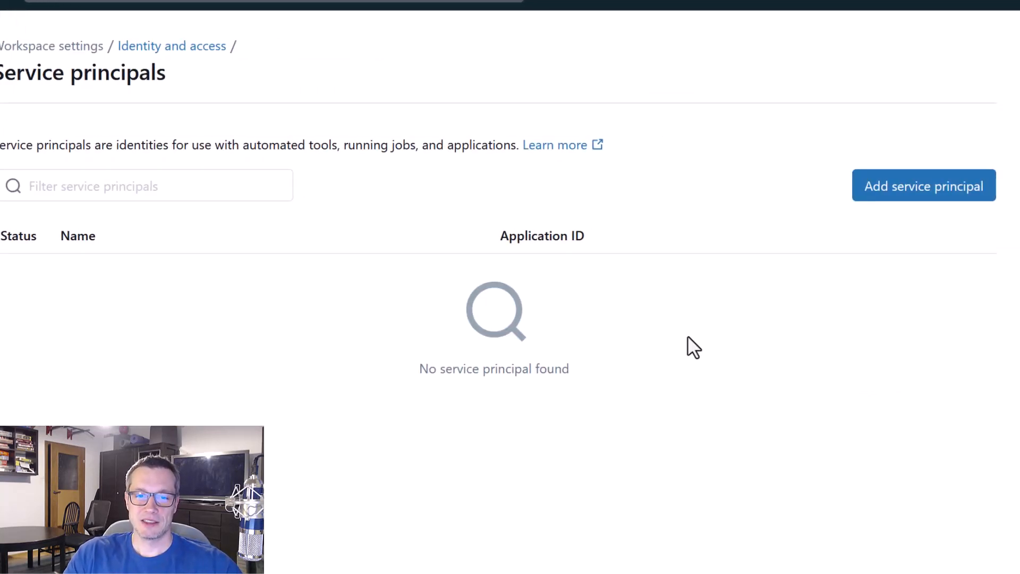
left_click(893, 194)
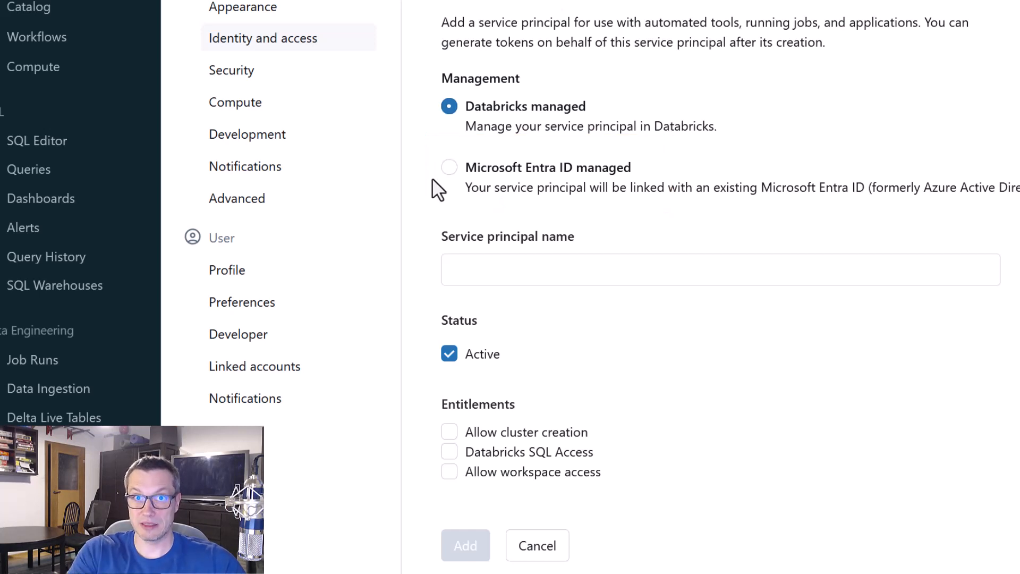
Make the service principal Microsoft Entra ID managed and enter the application ID copied from the tybuladf enterprise application
left_click(450, 168)
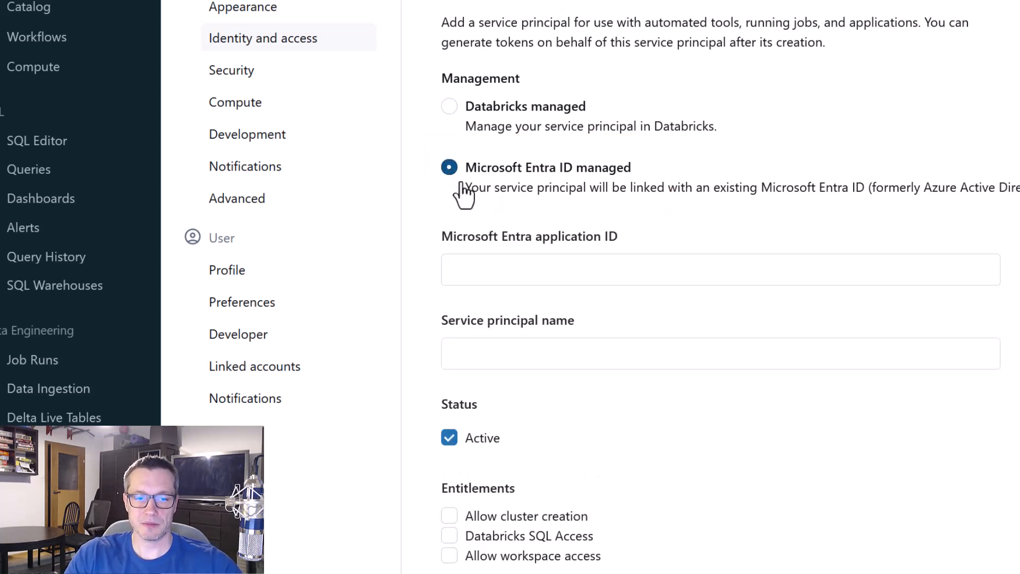
left_click(534, 259)
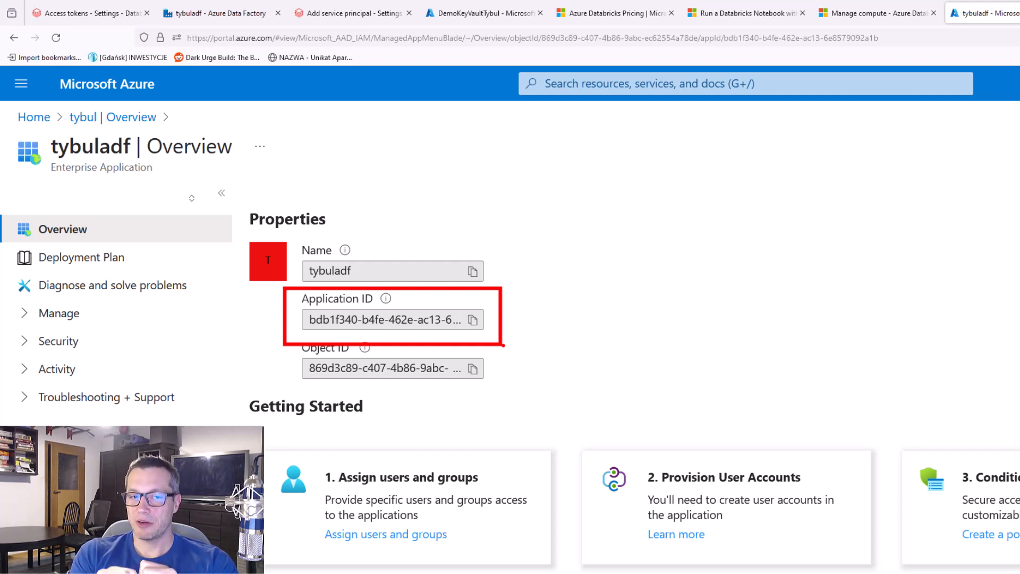
left_click(472, 320)
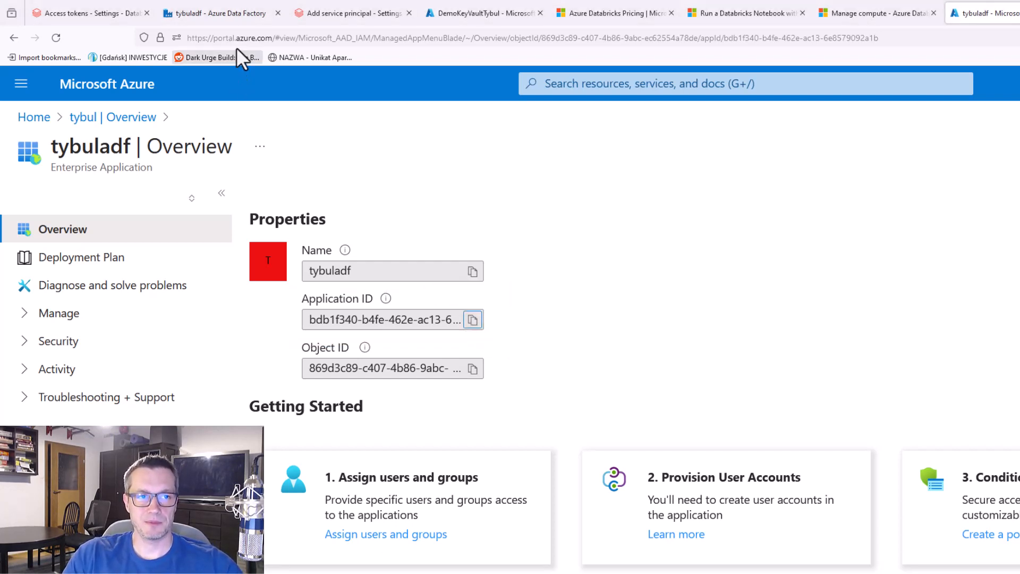
left_click(115, 9)
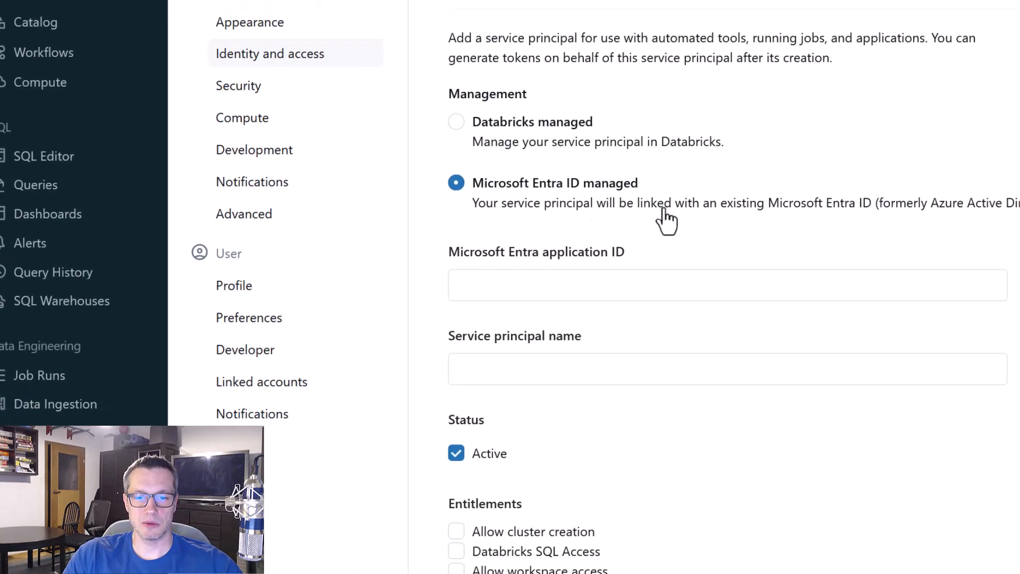
left_click(614, 247)
key("ctrl+v")
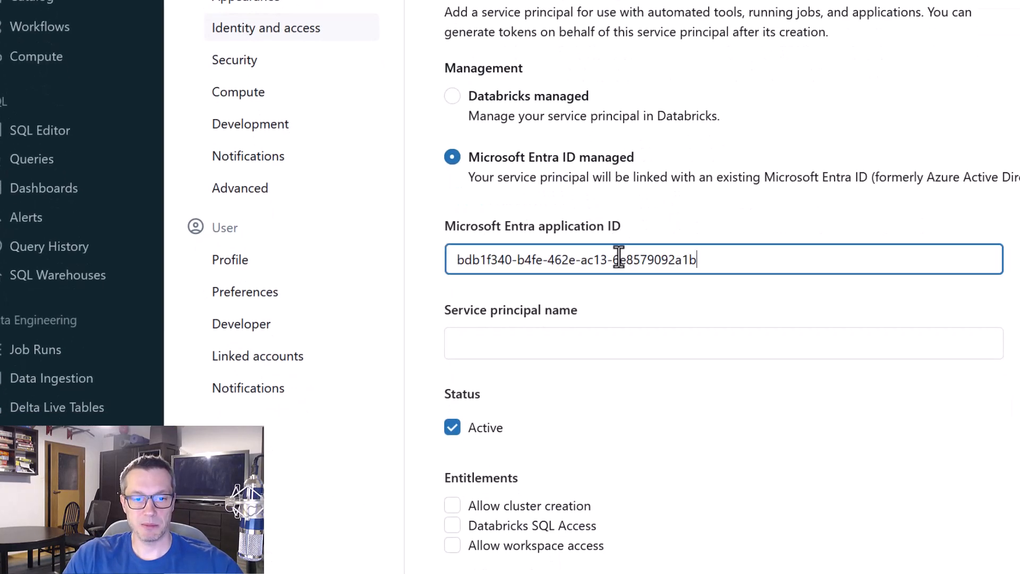
Add the service principal as ADF Managed Identity Demo and update it with the Allow cluster creation entitlement cleared
left_click(607, 339)
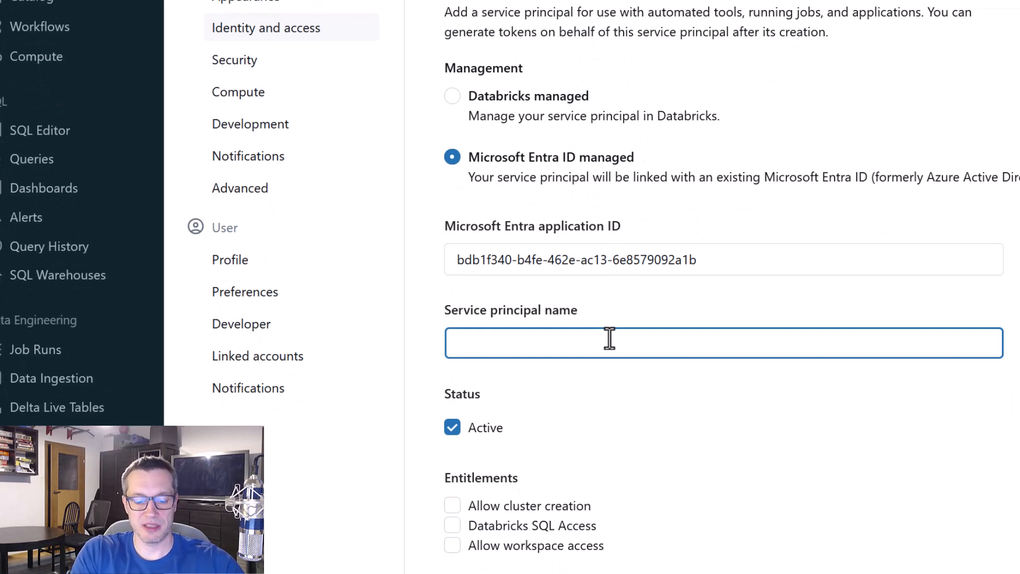
type("ADF")
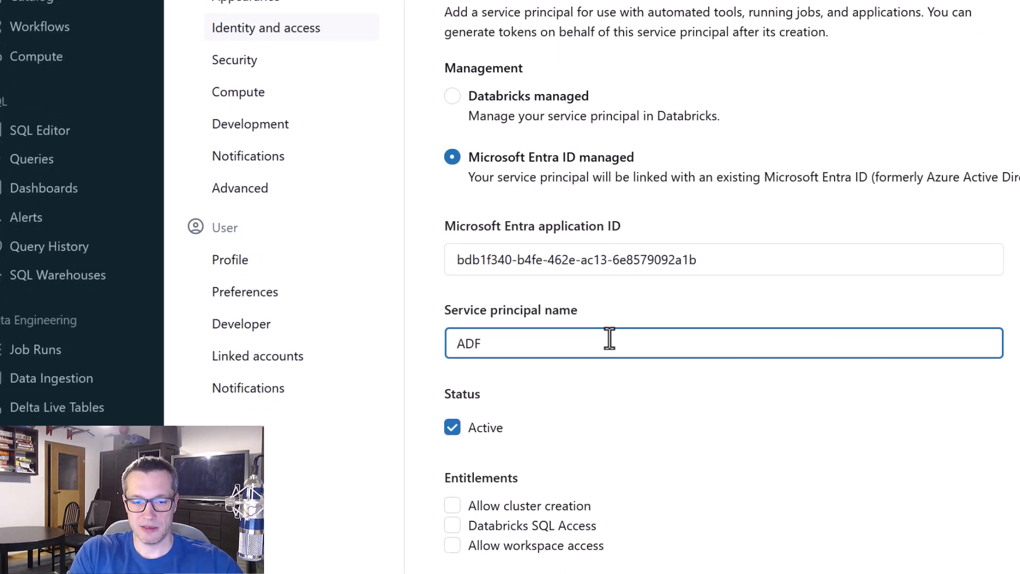
type(" Managed Ide")
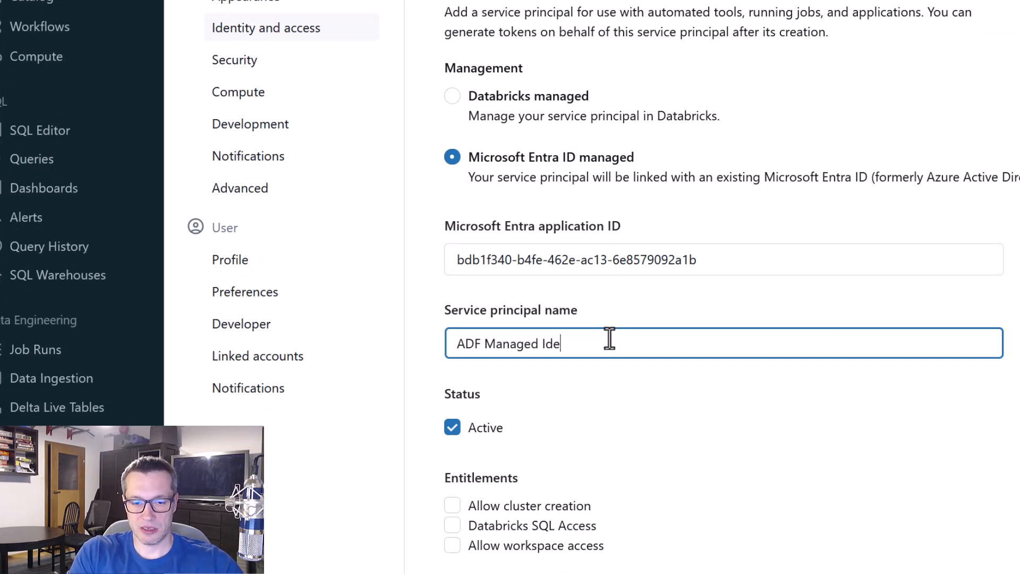
type("ntity Demo")
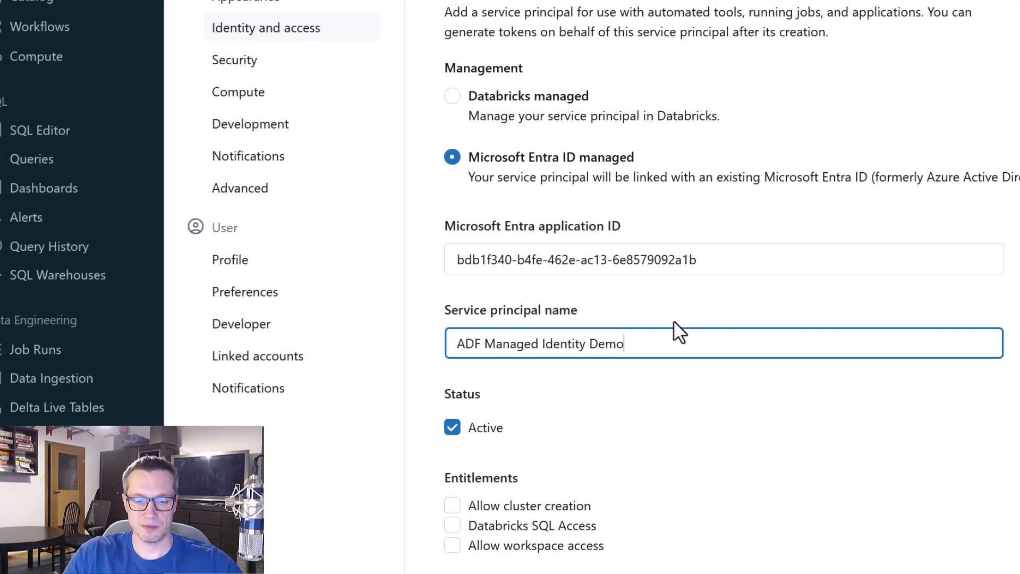
scroll(690, 334, "down", 2)
left_click(468, 518)
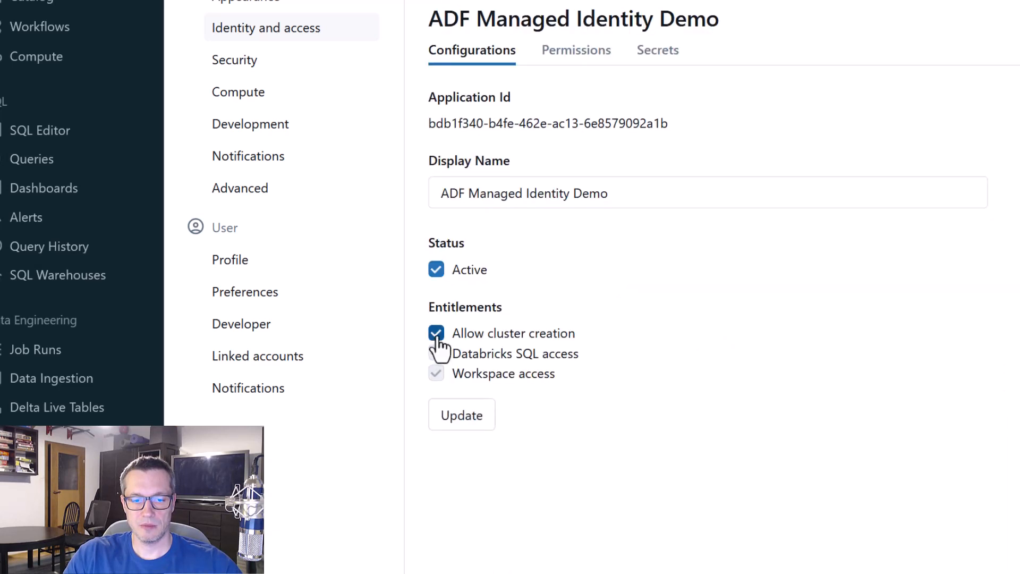
left_click(436, 335)
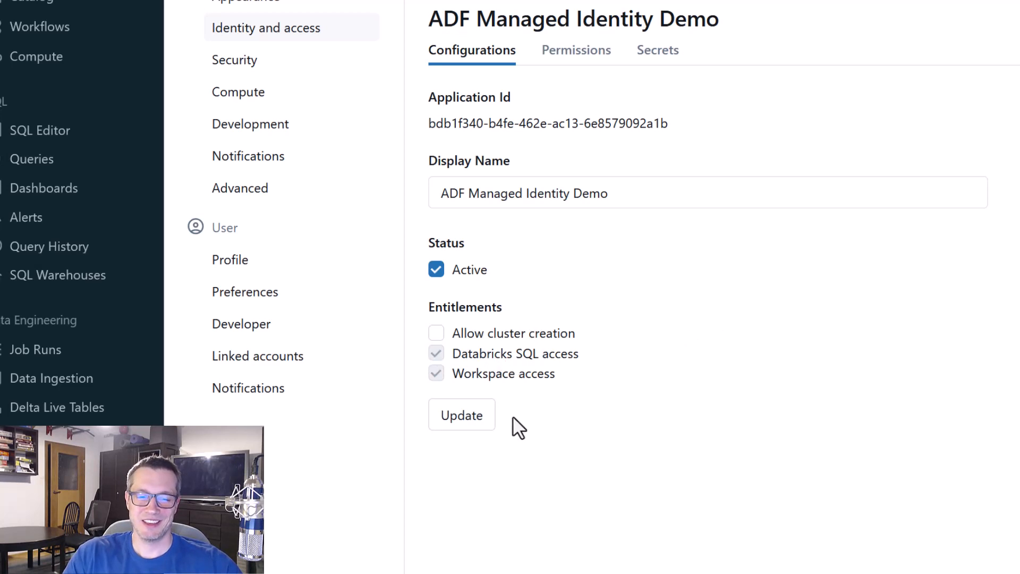
left_click(488, 423)
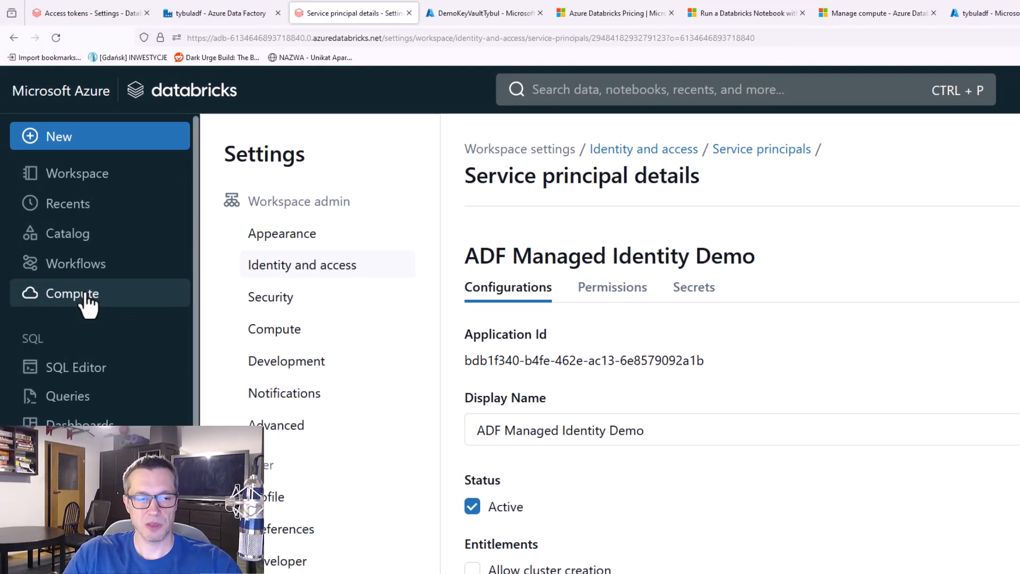
Open the Databricks compute list, and in the Manage compute article read the table of abilities for each compute permission level
left_click(87, 299)
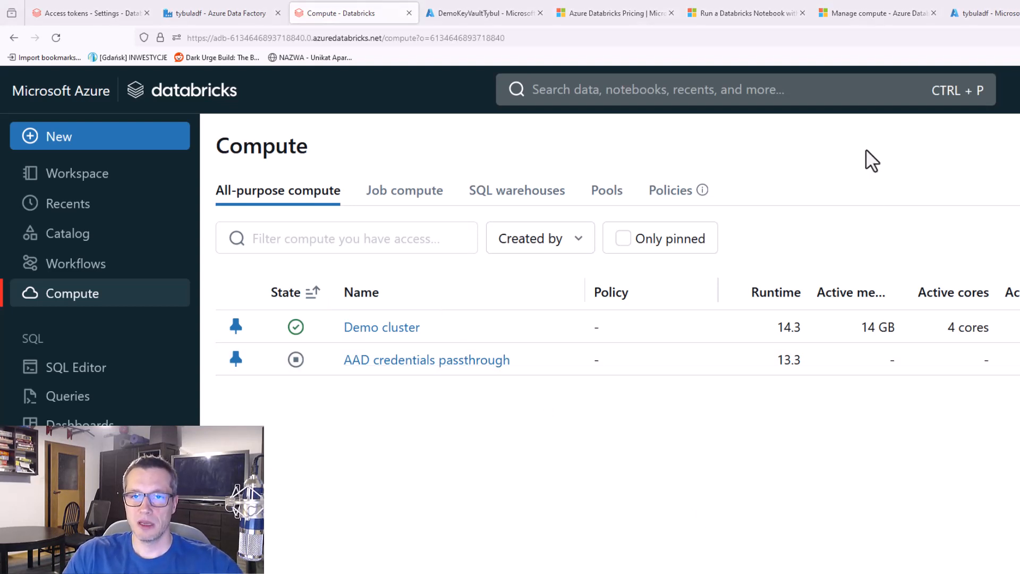
left_click(868, 11)
scroll(744, 212, "up", 2)
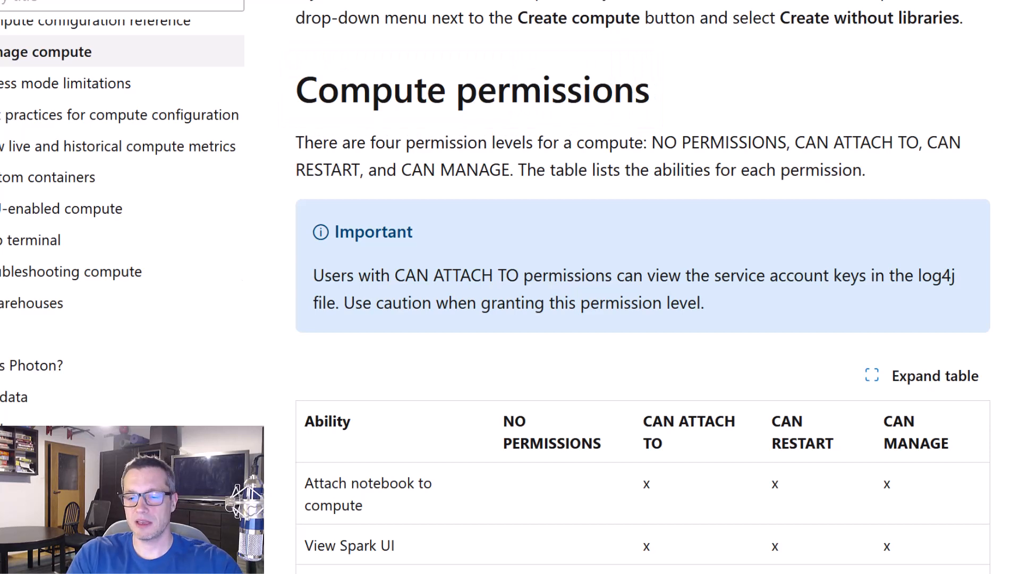
scroll(783, 167, "down", 2)
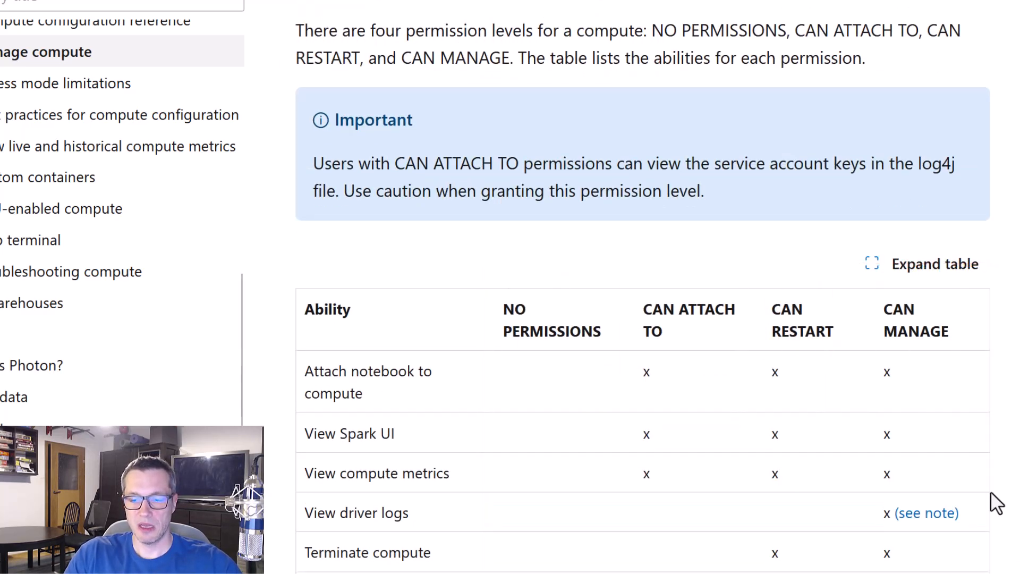
scroll(996, 501, "down", 4)
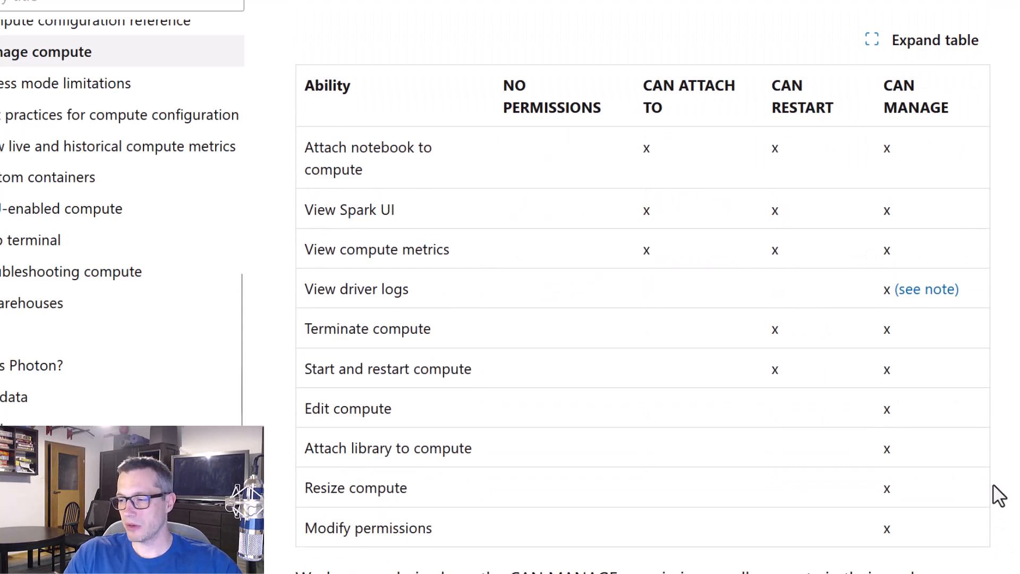
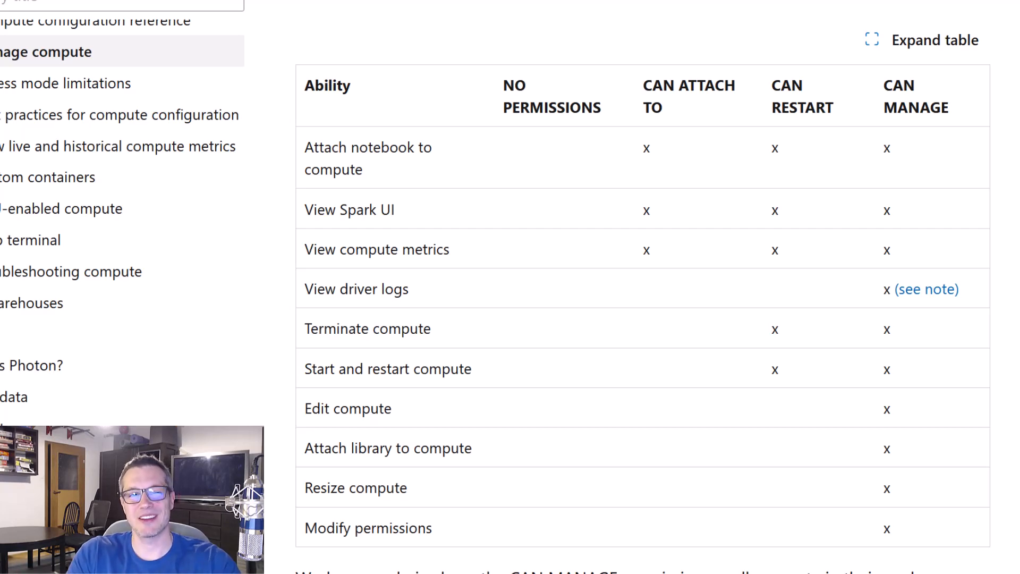
Grant the ADF Managed Identity Demo service principal the Can Restart permission on Demo cluster and save the permission settings
left_click(564, 1)
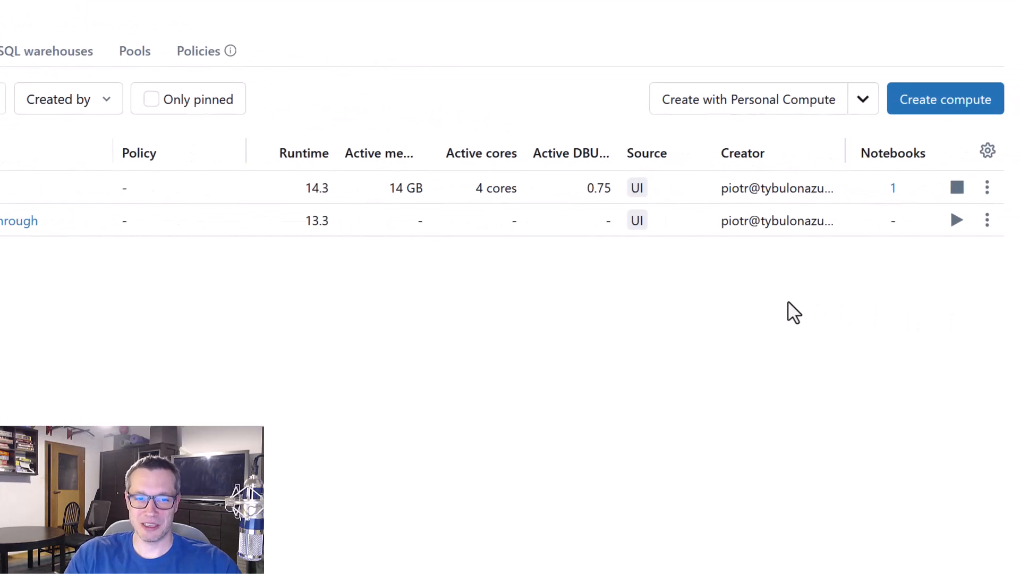
left_click(987, 187)
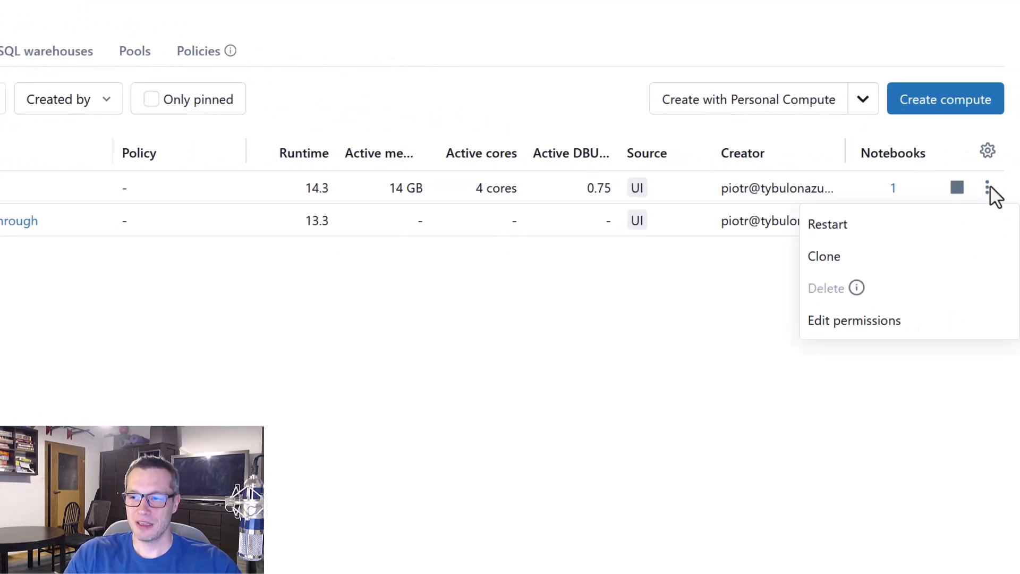
left_click(895, 333)
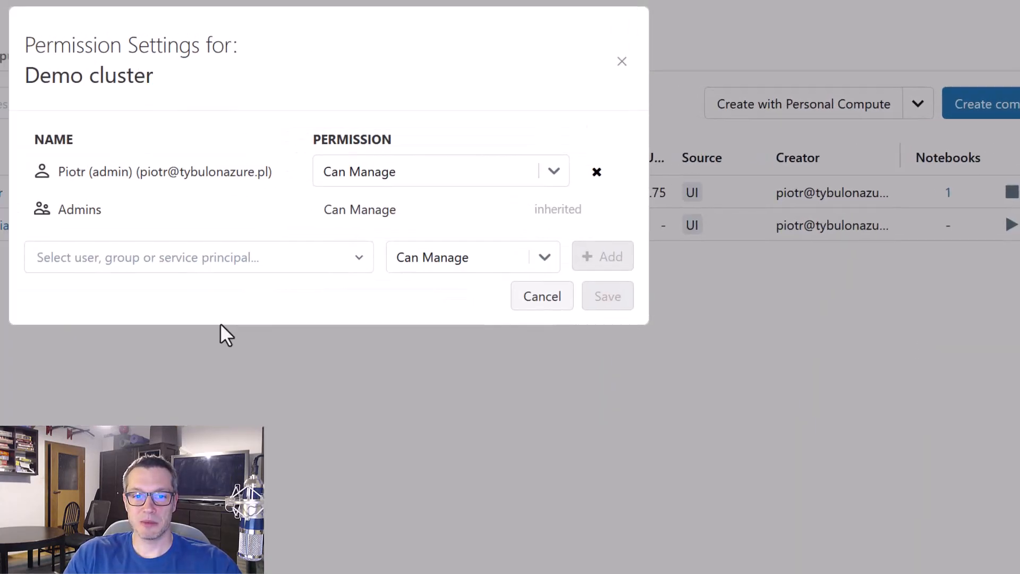
left_click(374, 278)
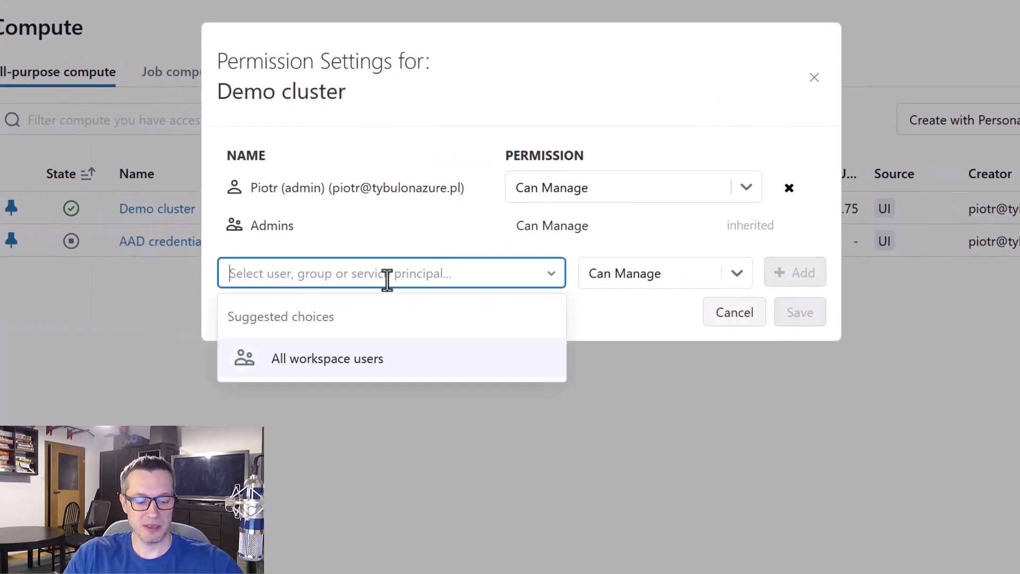
type("adf")
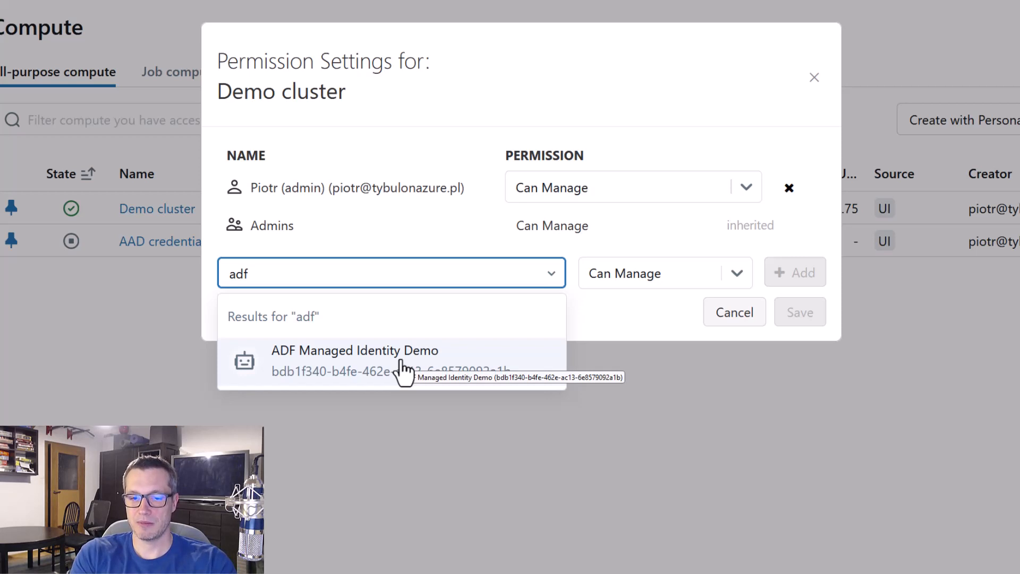
left_click(402, 367)
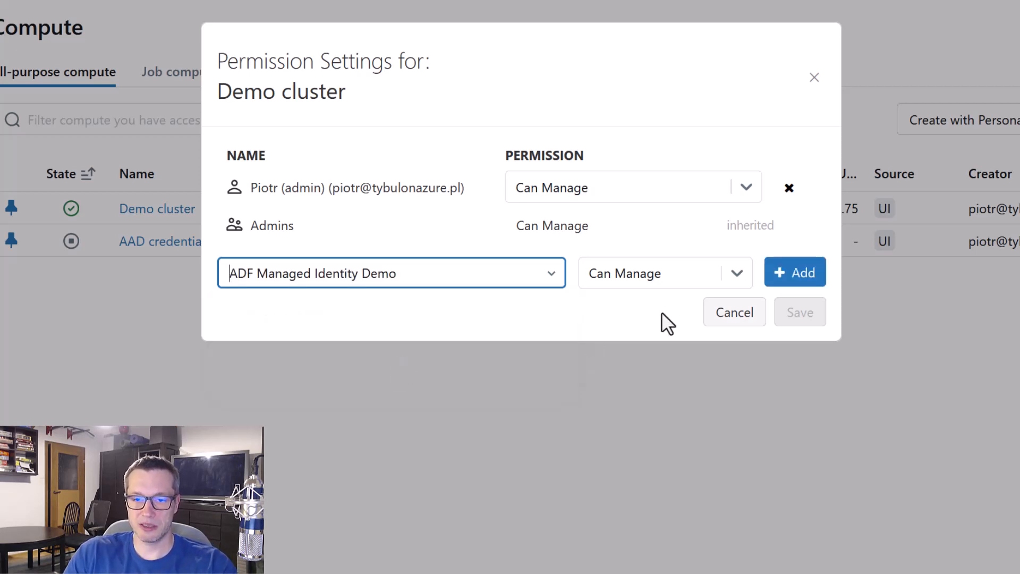
left_click(736, 275)
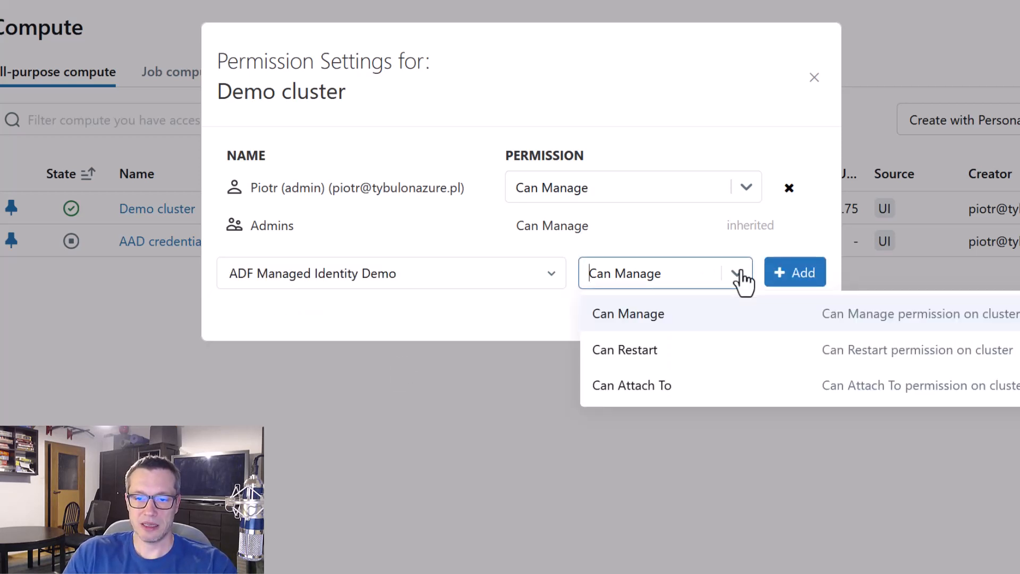
left_click(664, 350)
left_click(797, 281)
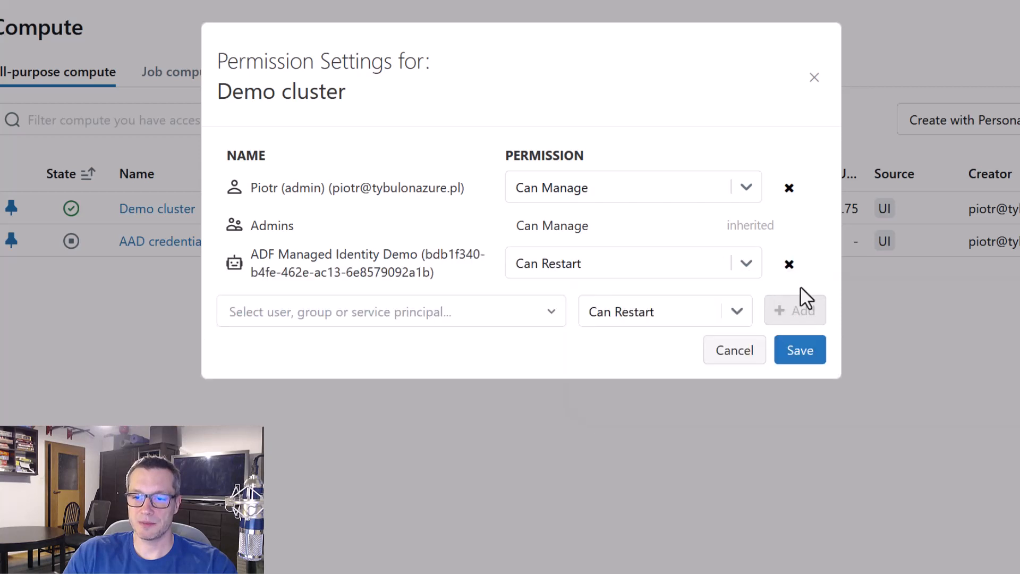
left_click(808, 353)
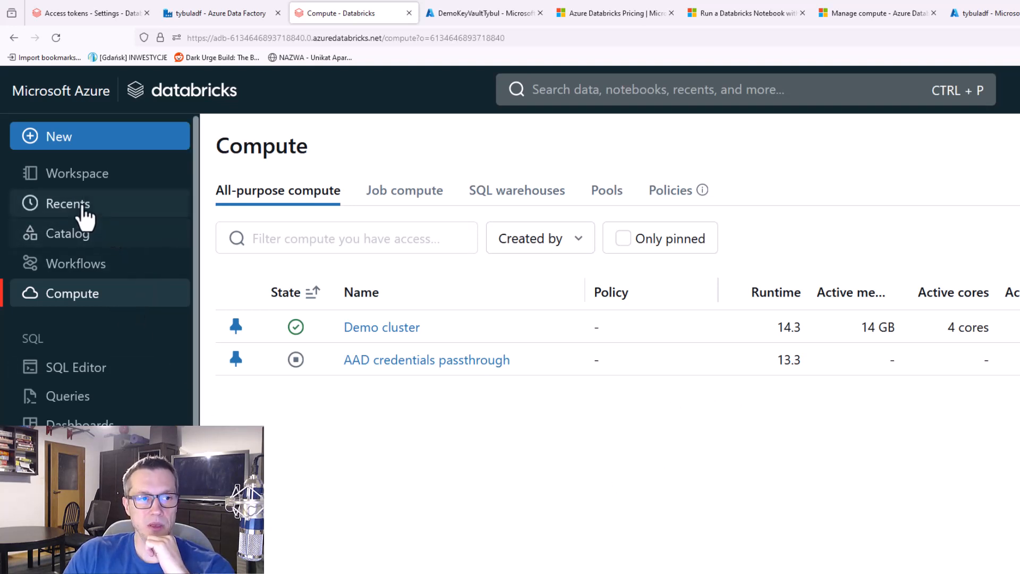
Browse to the DP-203 folder in the workspace root and open the sharing permissions of the OrchestrationSample notebook
left_click(85, 176)
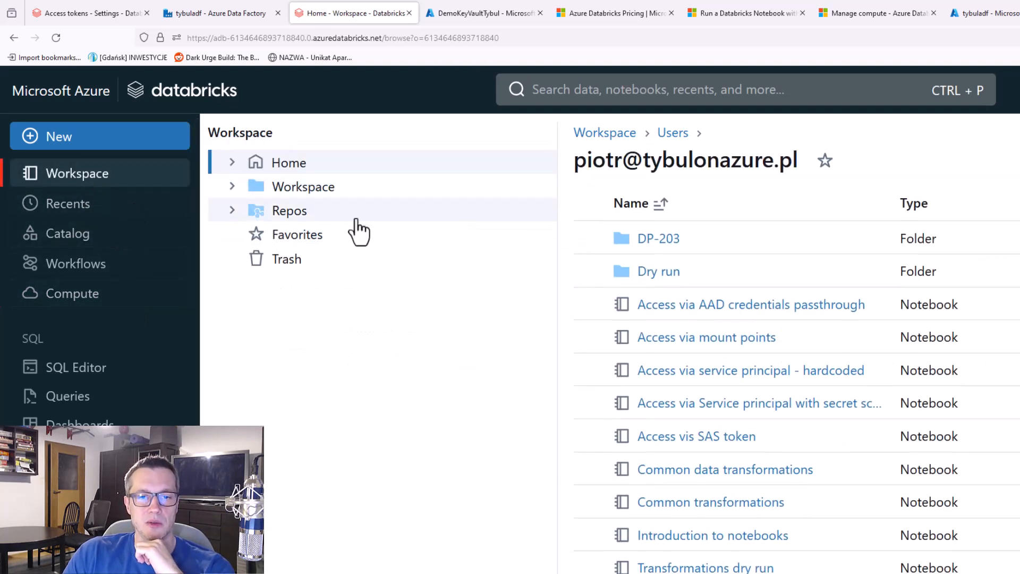
left_click(659, 238)
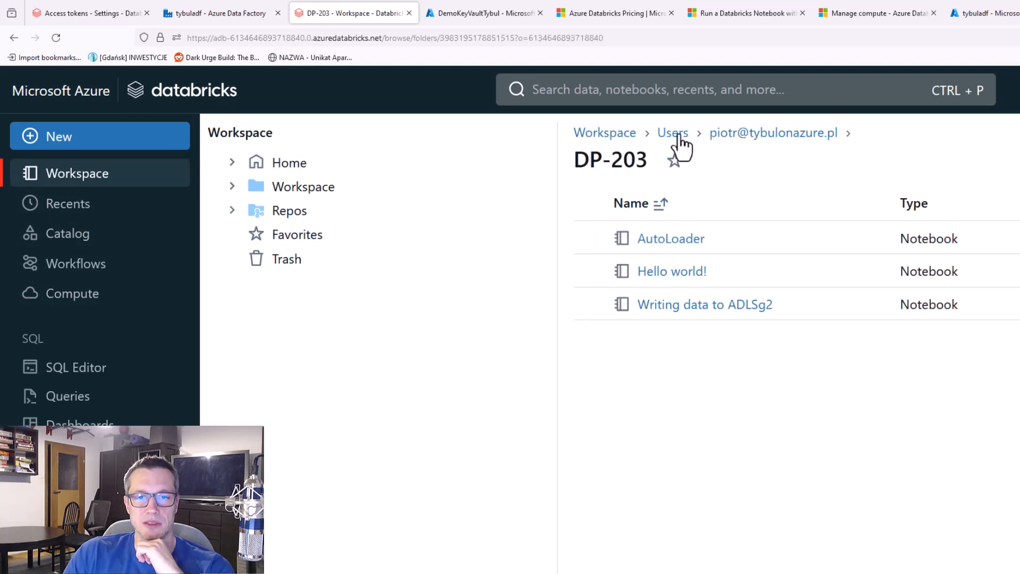
left_click(626, 133)
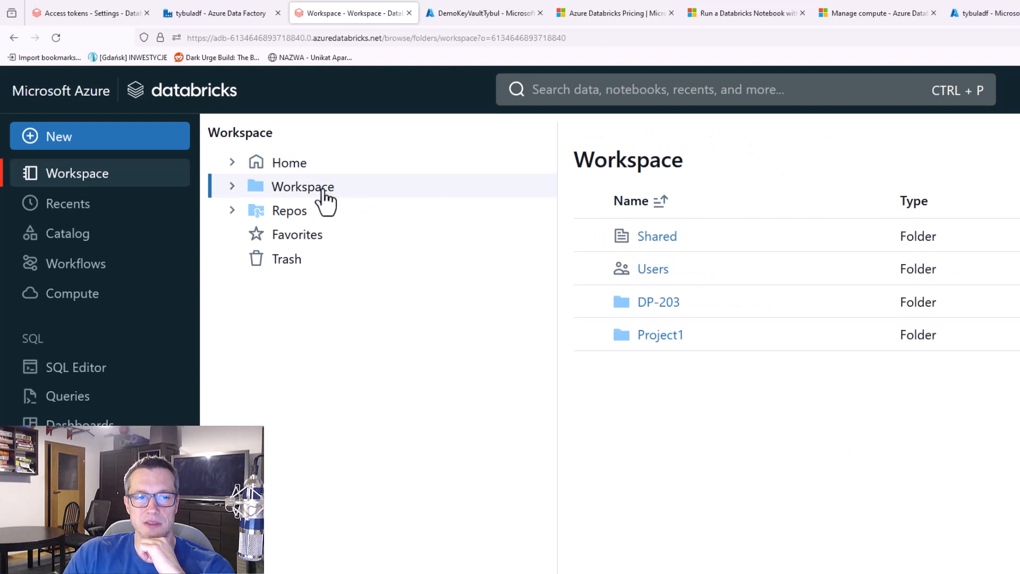
left_click(232, 186)
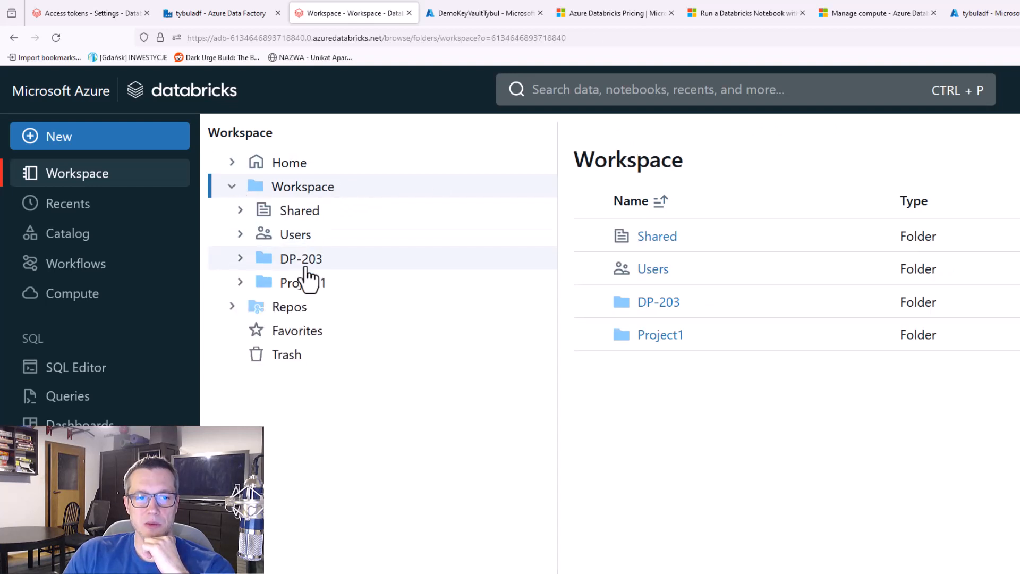
left_click(272, 268)
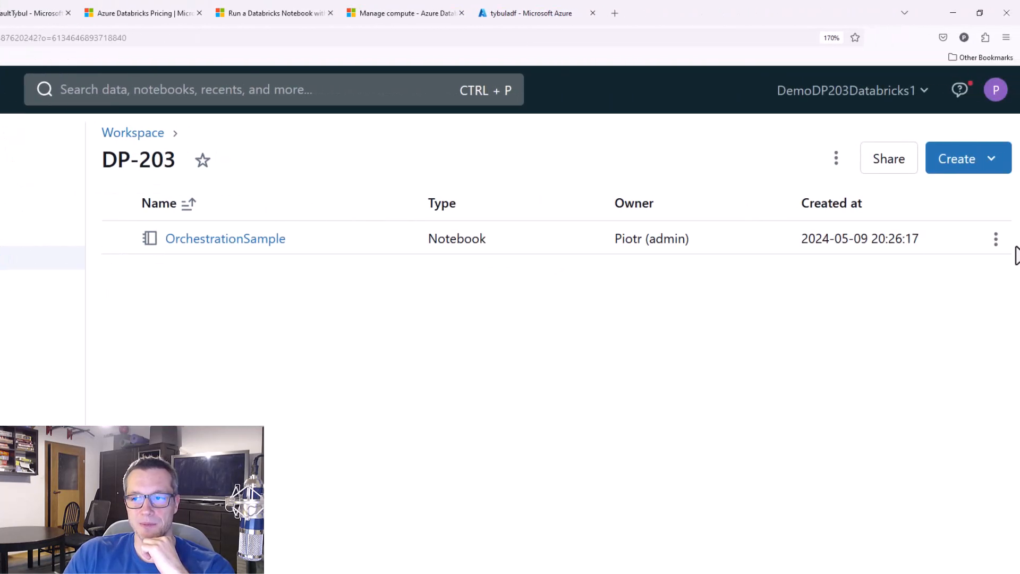
left_click(996, 239)
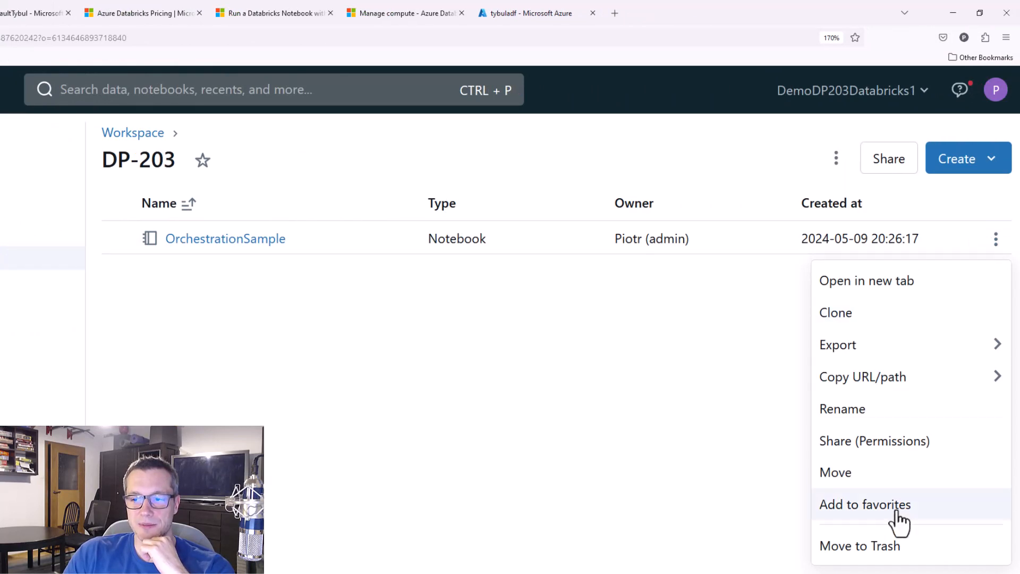
left_click(883, 441)
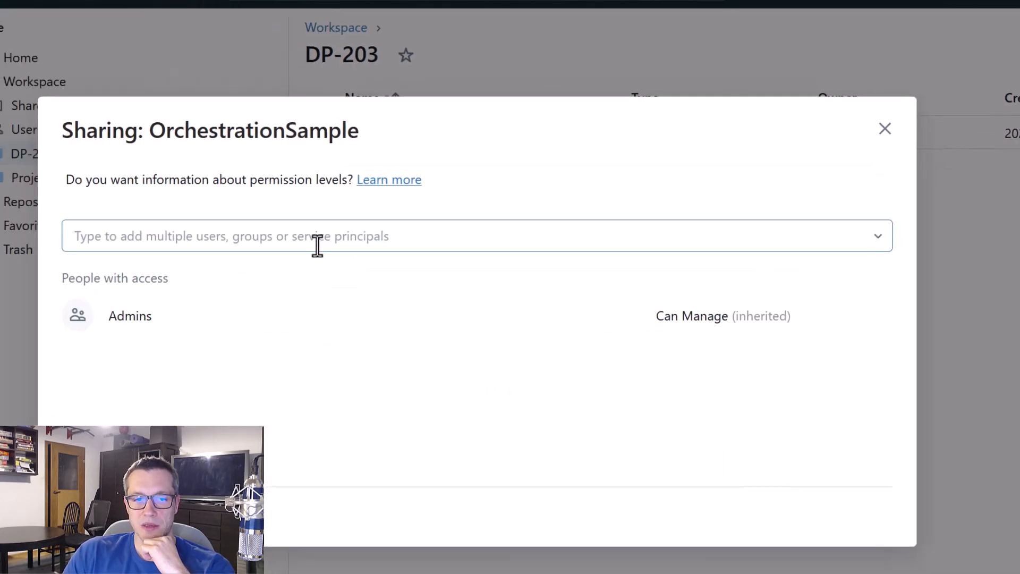
Share the OrchestrationSample notebook with ADF Managed Identity Demo at the Can Run permission level
left_click(106, 380)
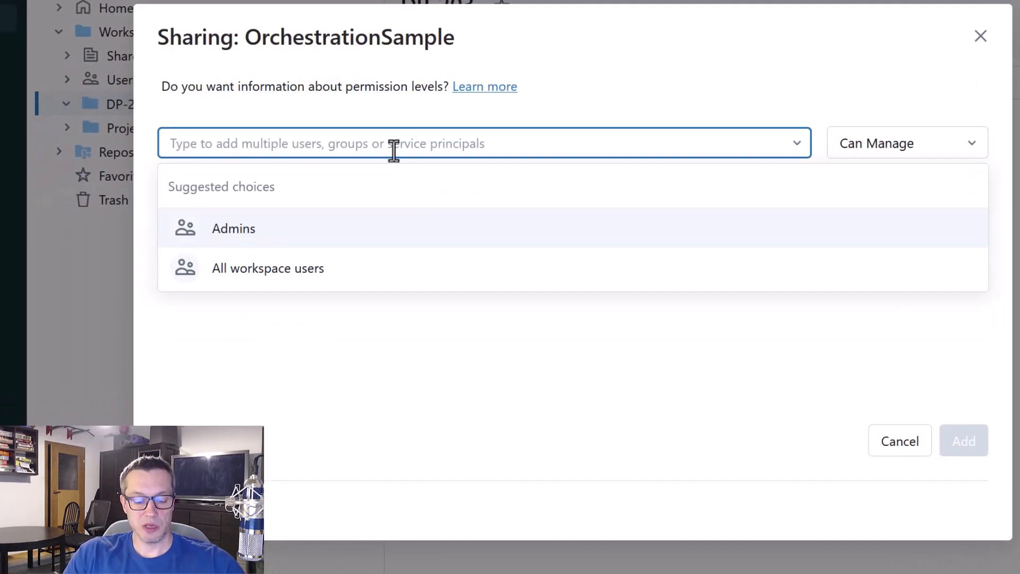
type("adf")
left_click(381, 240)
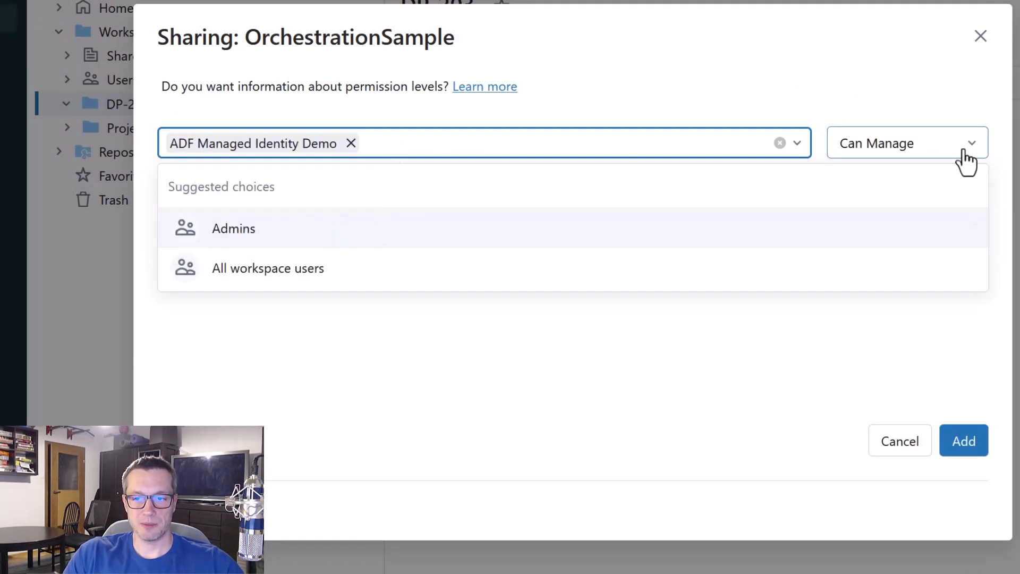
left_click(966, 155)
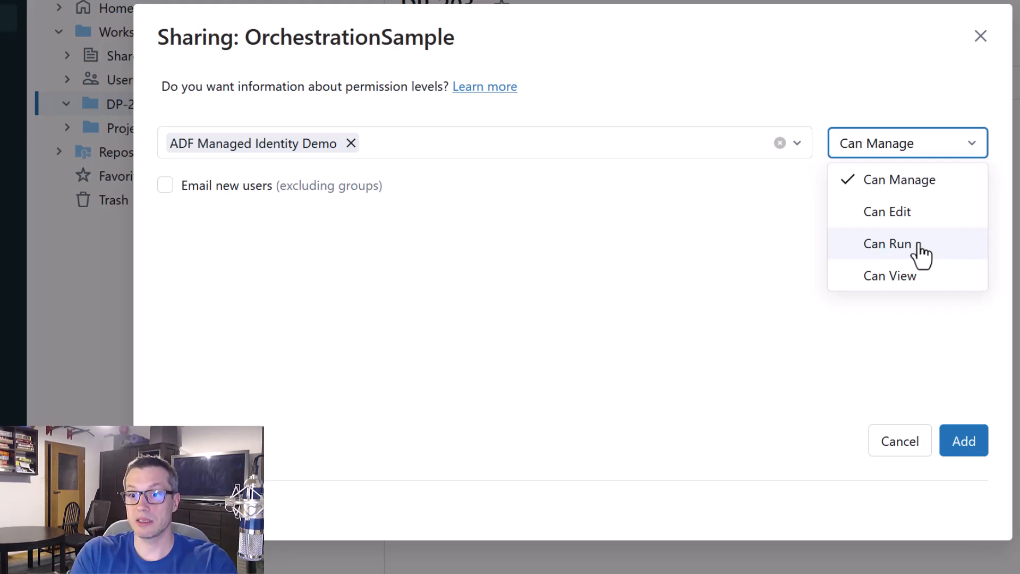
left_click(921, 255)
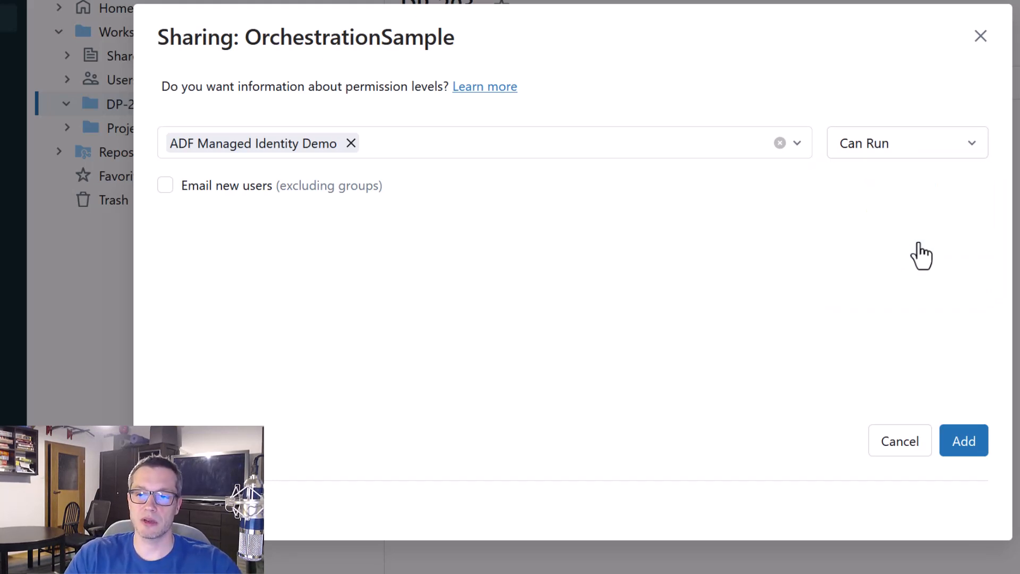
left_click(964, 449)
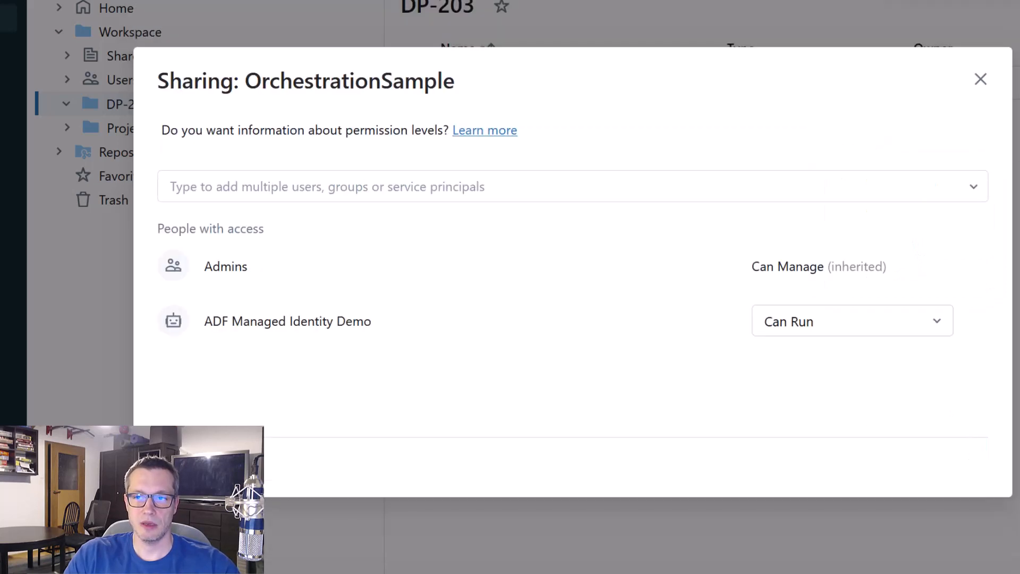
left_click(980, 80)
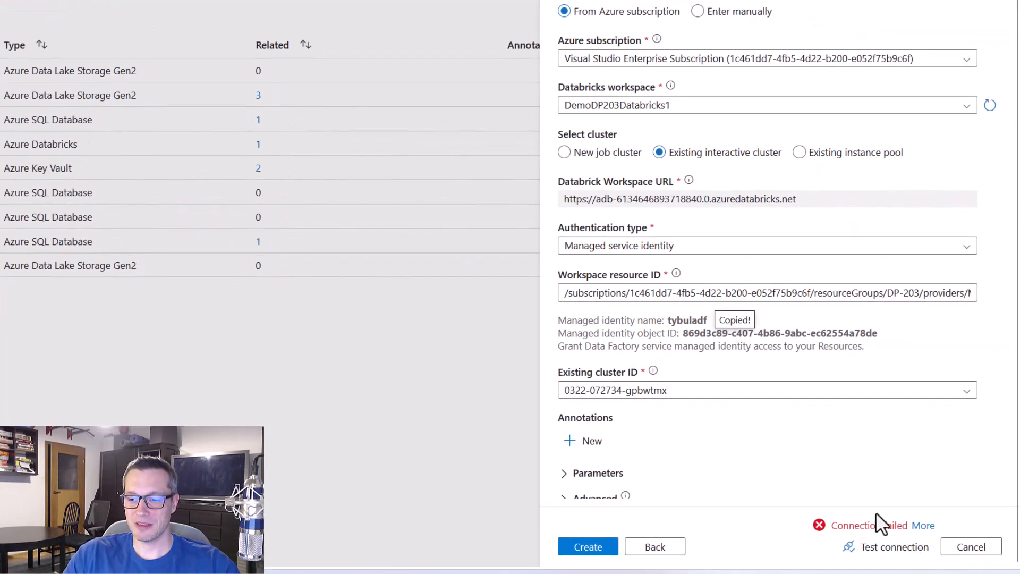
Switch to Data Factory, retest the managed identity connection, and create and publish the AzureDatabricks_MI_LS linked service
left_click(889, 547)
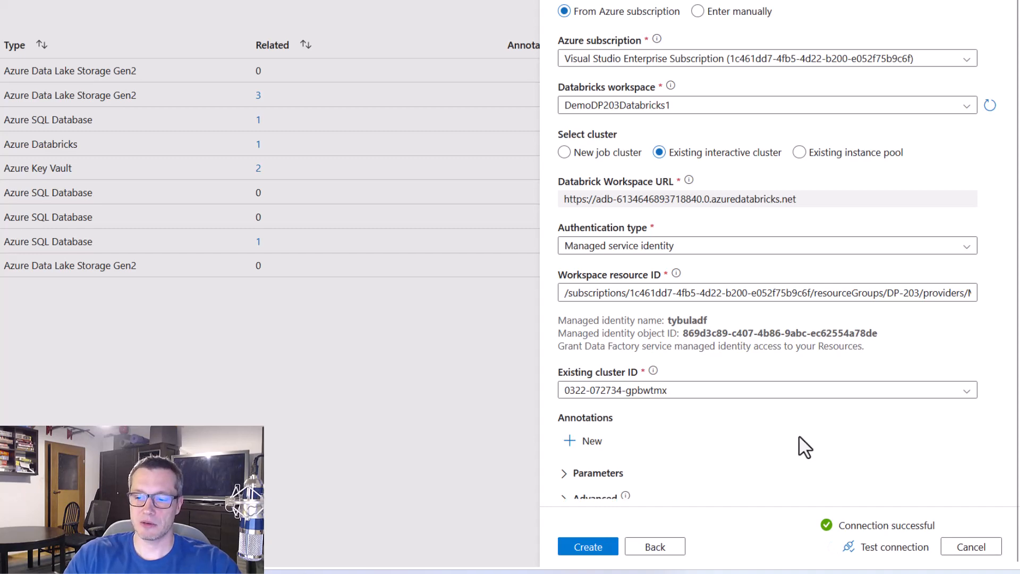
left_click(584, 548)
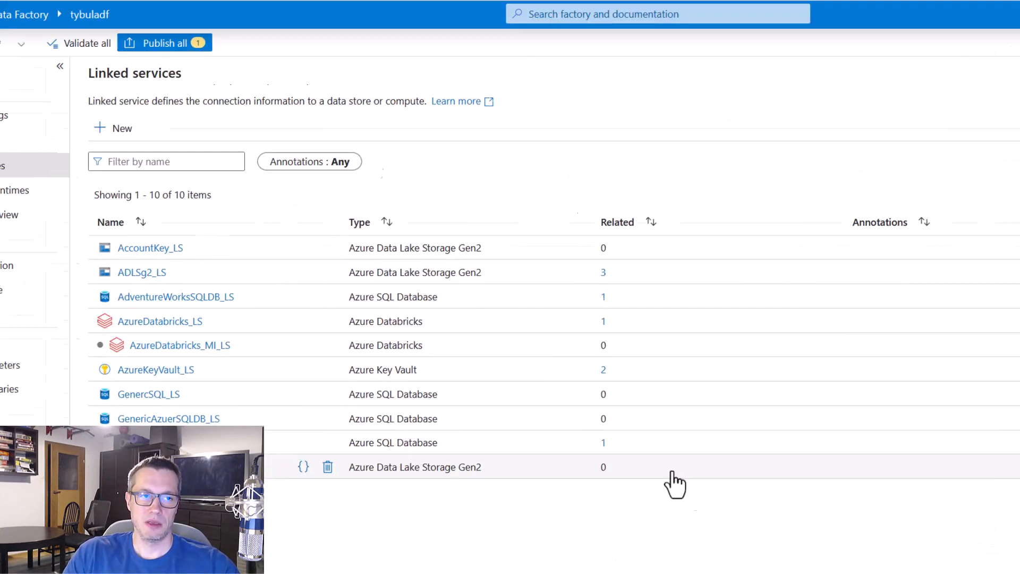
left_click(195, 45)
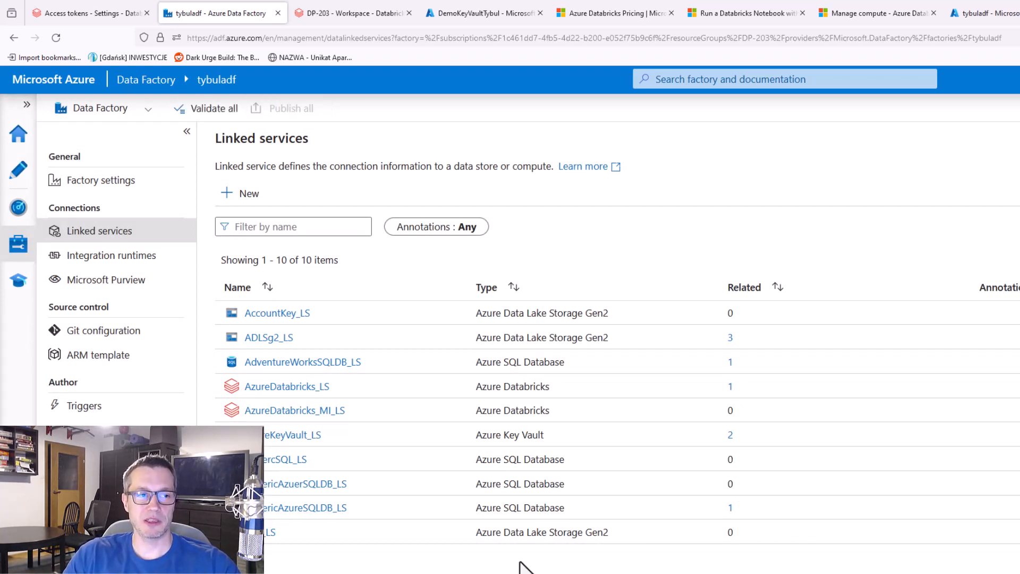
Set the Databricks linked service of the Execute our sample notebook activity to AzureDatabricks_MI_LS in the OrchestrationSample pipeline
left_click(18, 170)
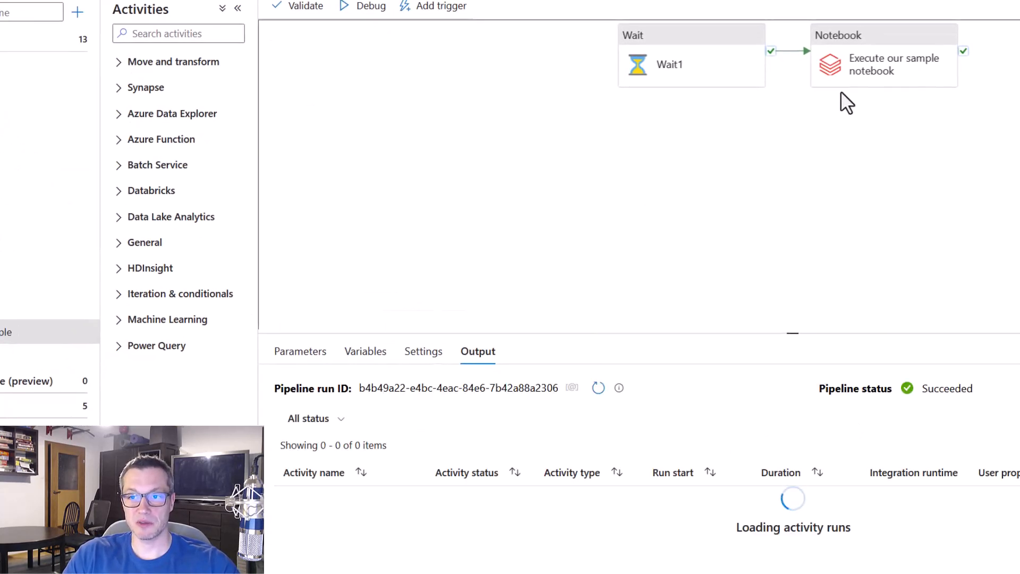
left_click(884, 41)
left_click(378, 364)
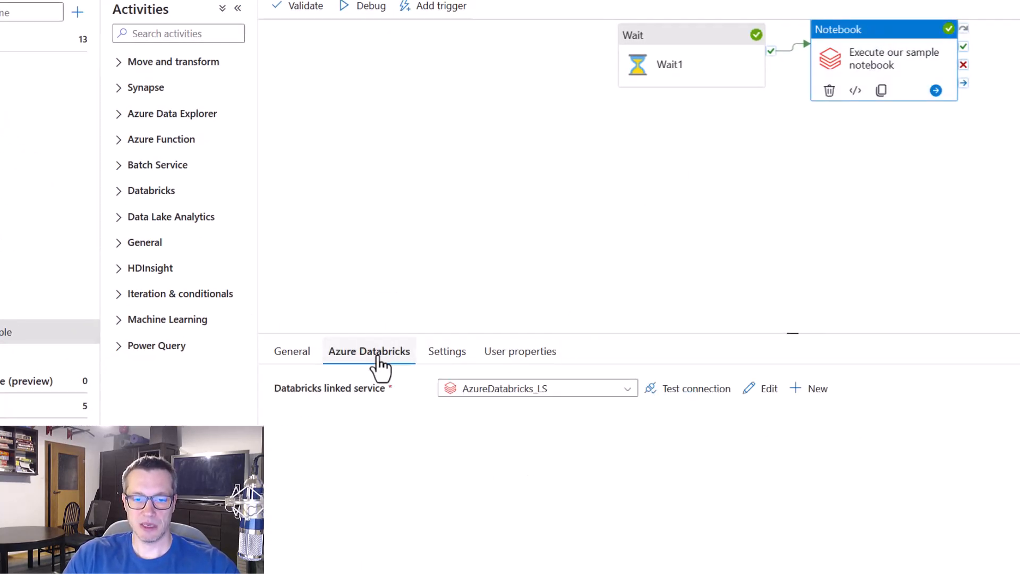
left_click(630, 390)
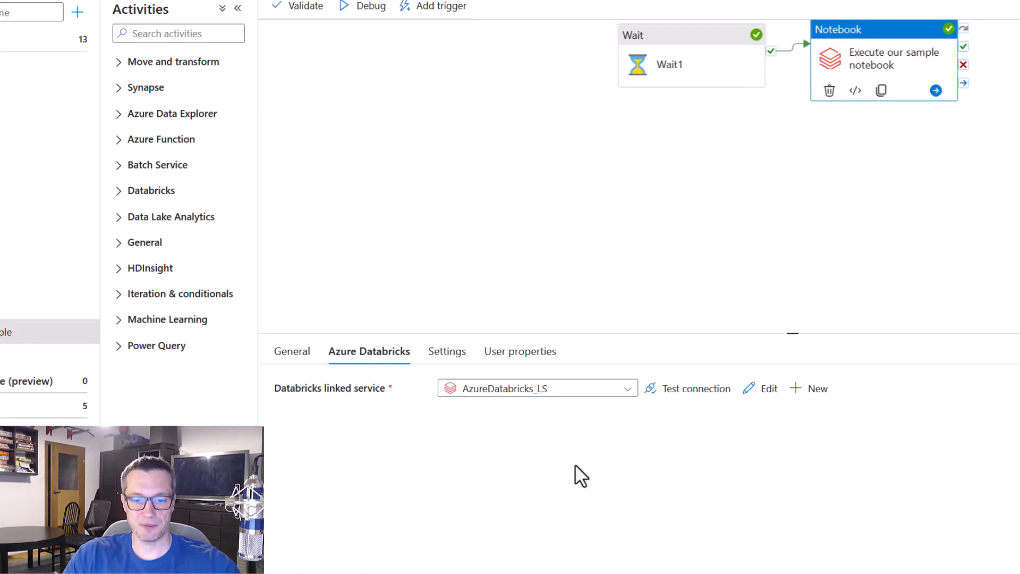
left_click(587, 390)
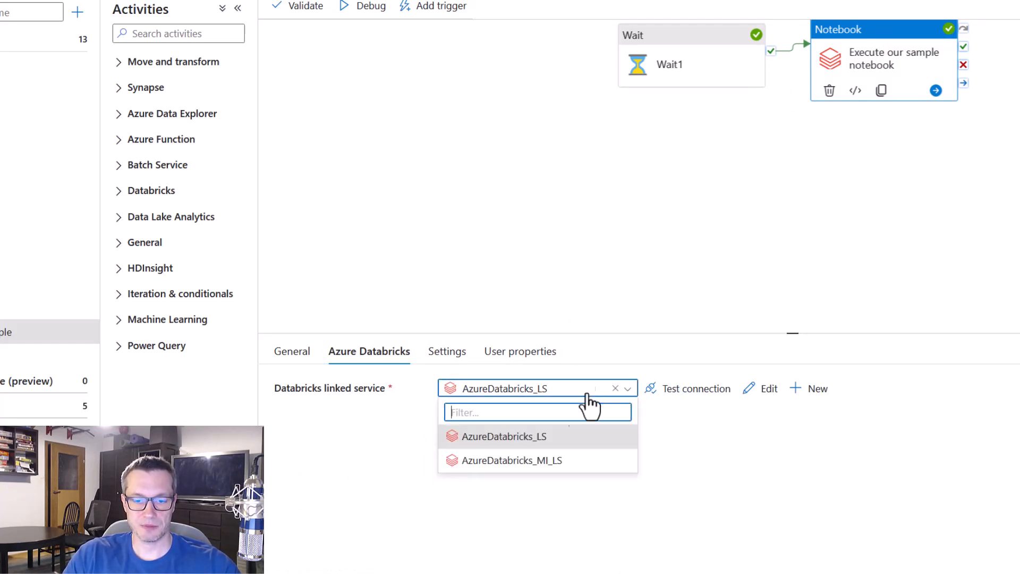
left_click(547, 460)
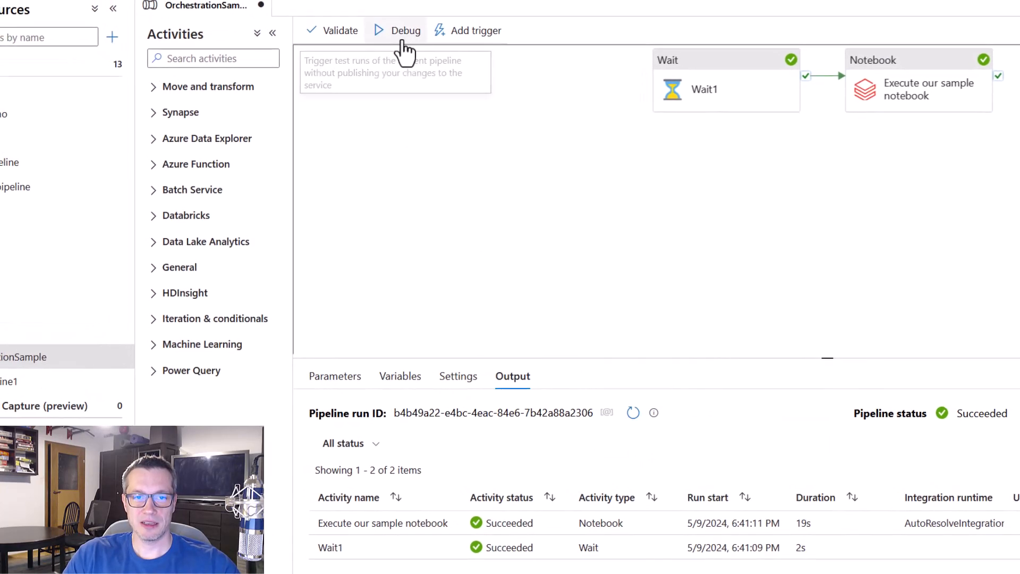
Debug the OrchestrationSample pipeline and read the error details of the Execute our sample notebook activity
left_click(401, 36)
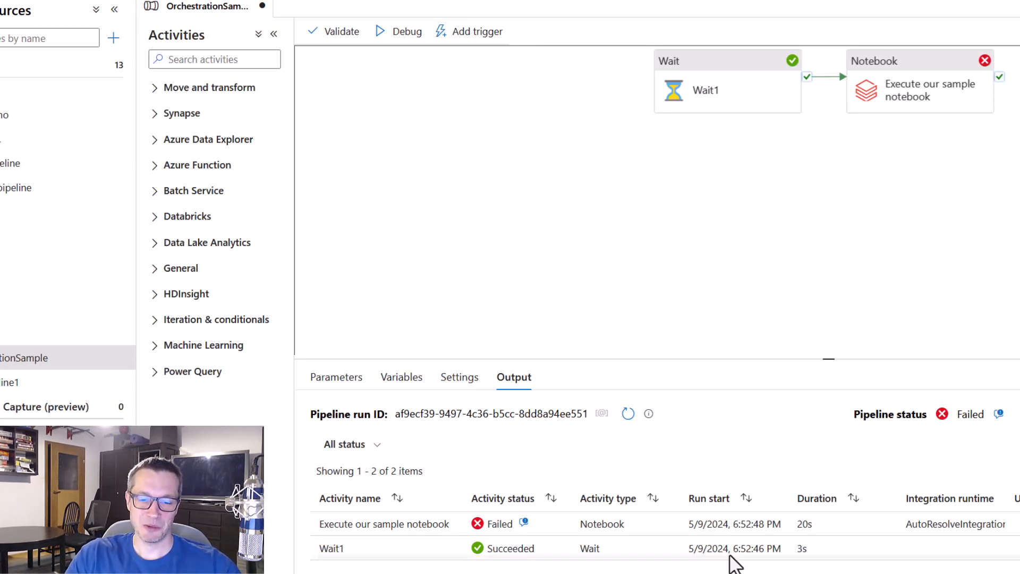
left_click(524, 525)
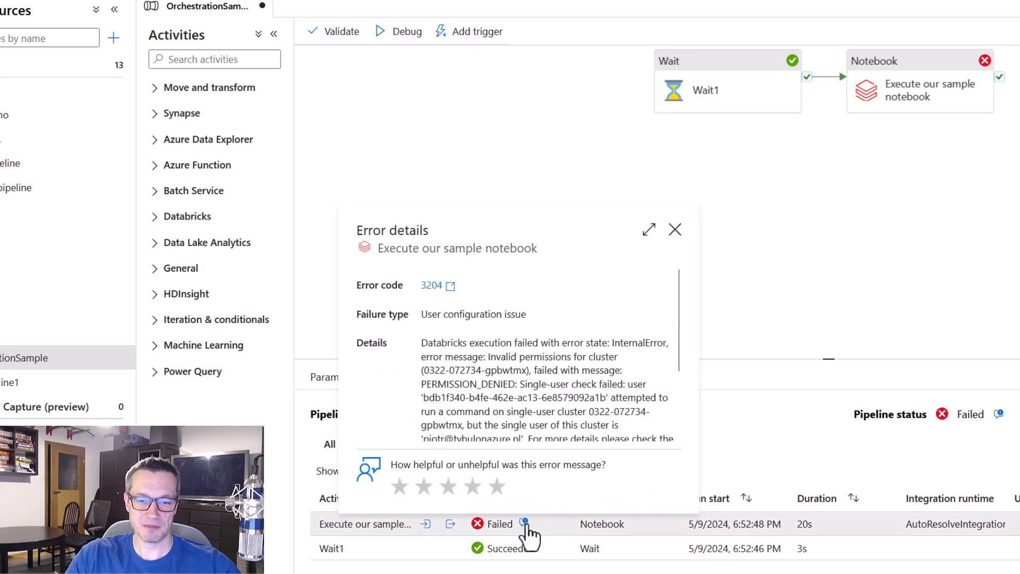
scroll(581, 436, "down", 2)
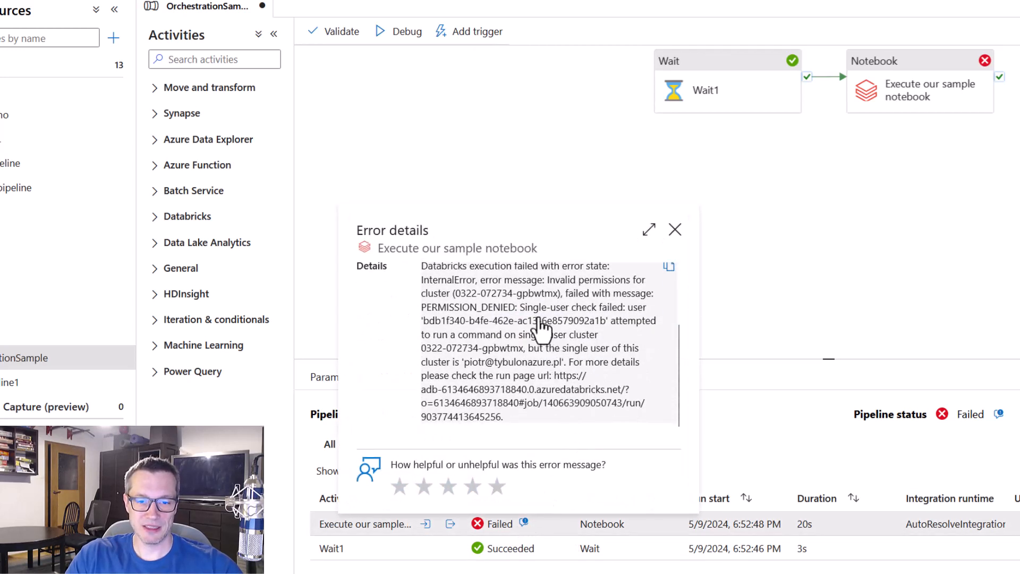
left_click_drag(513, 295, 661, 319)
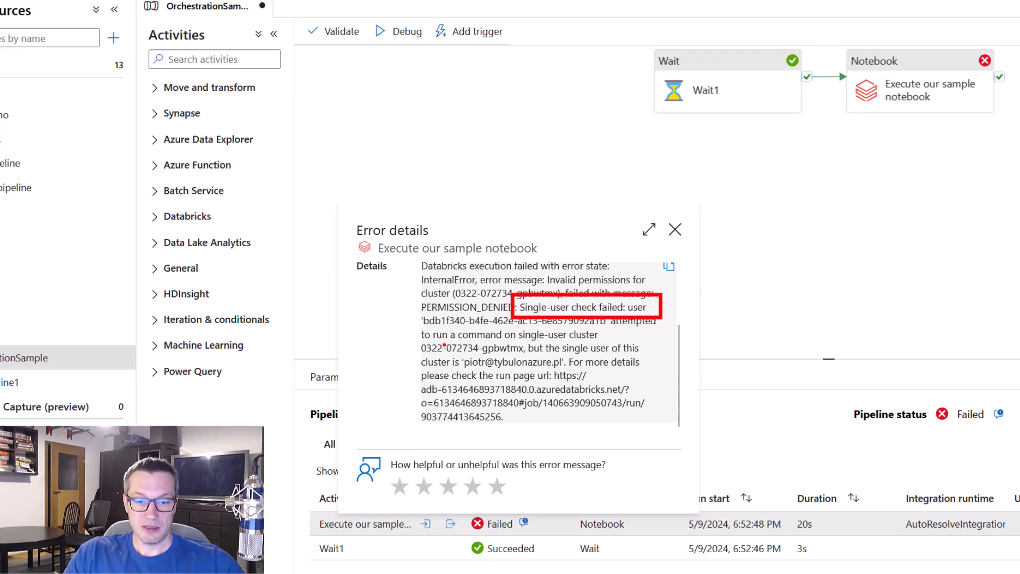
left_click_drag(414, 338, 652, 384)
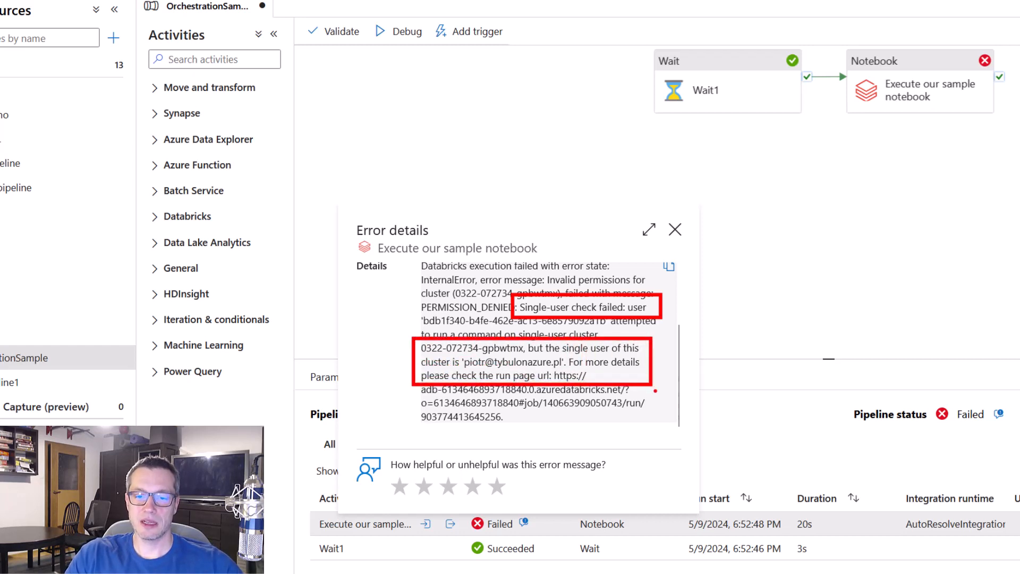
Switch to Databricks and examine the access mode and single user access settings of the Demo cluster
left_click_drag(560, 356, 607, 352)
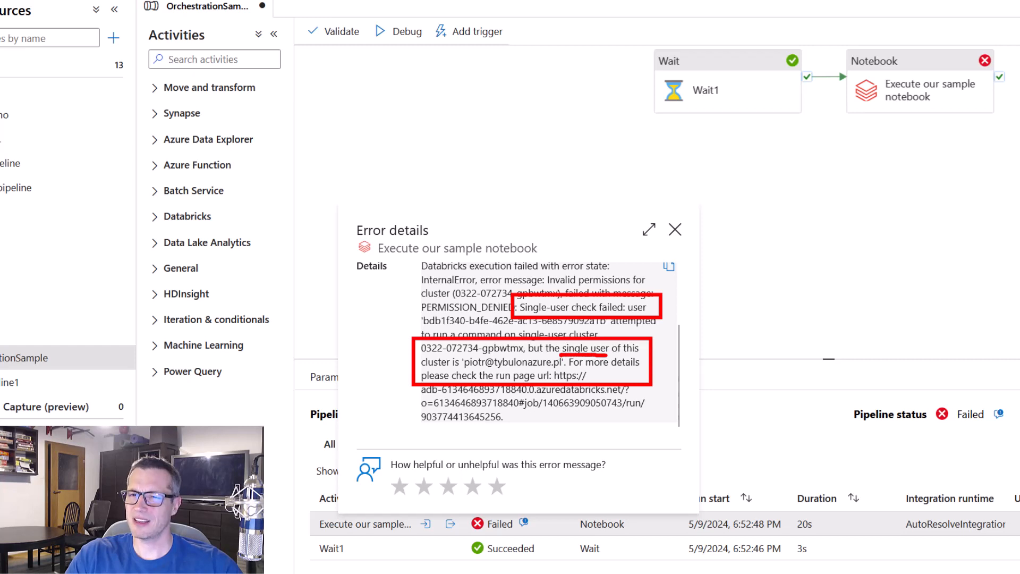
key("Escape")
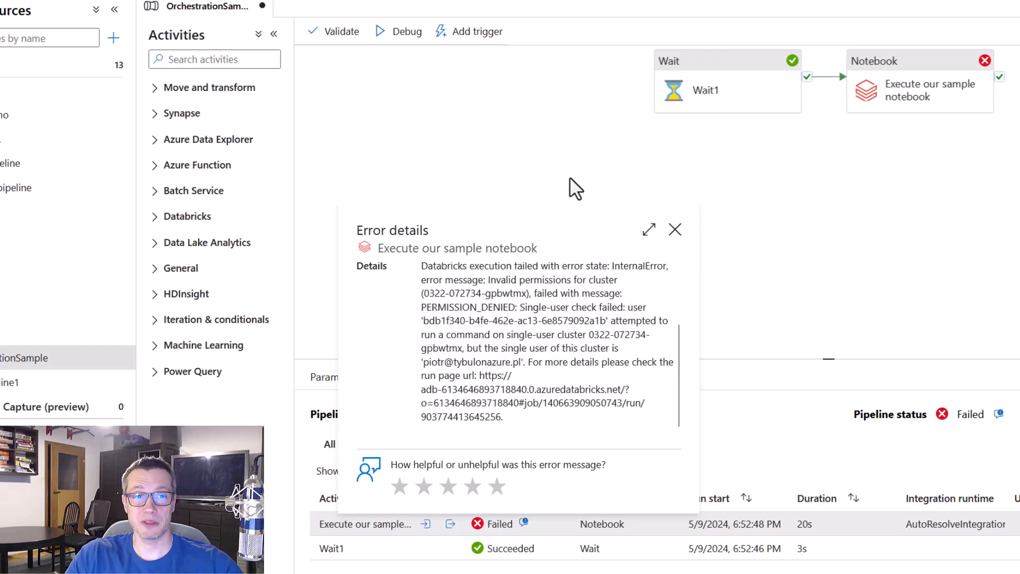
left_click(451, 128)
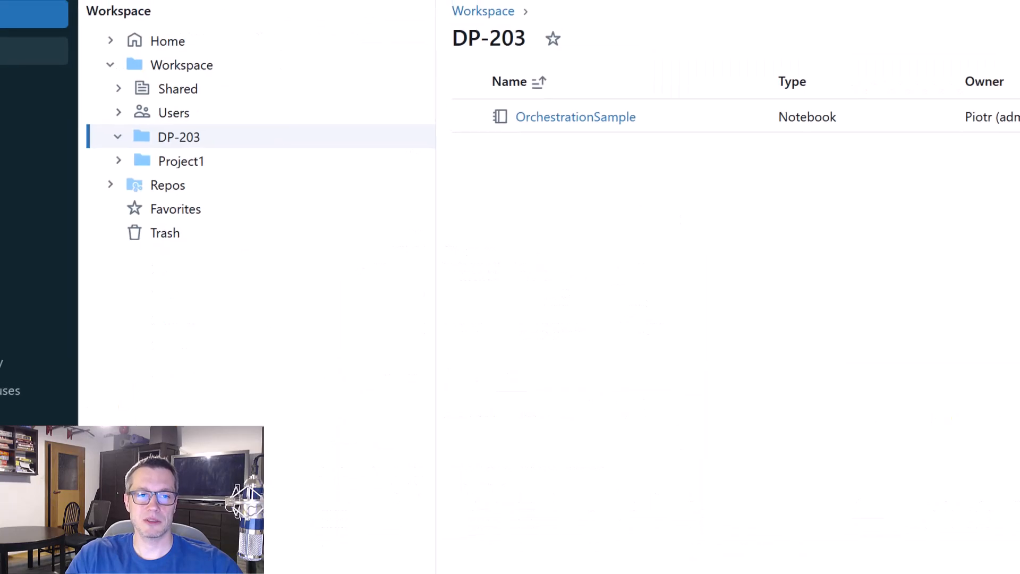
left_click(83, 301)
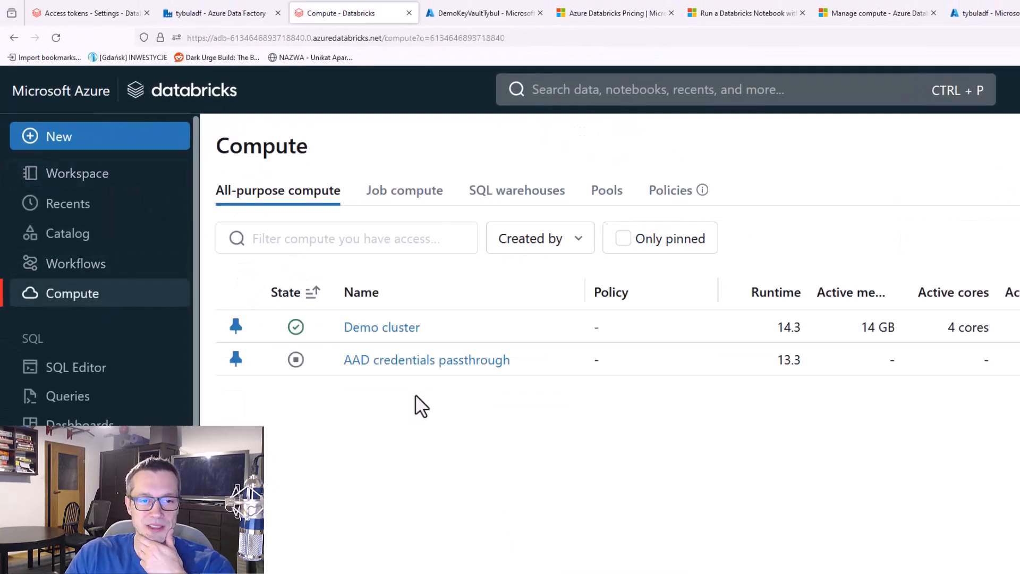
left_click(395, 328)
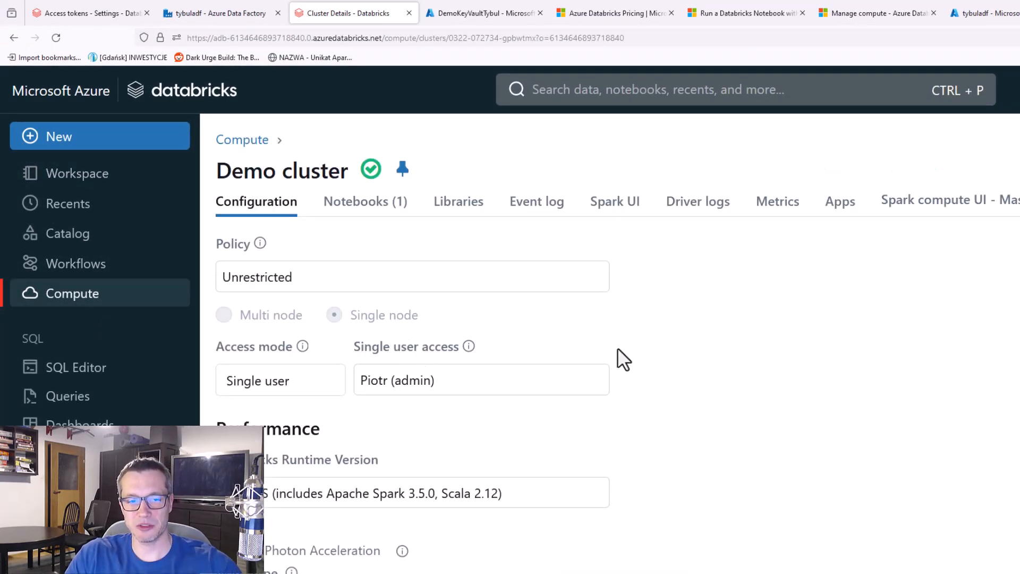
key("ctrl+2")
left_click_drag(207, 327, 583, 409)
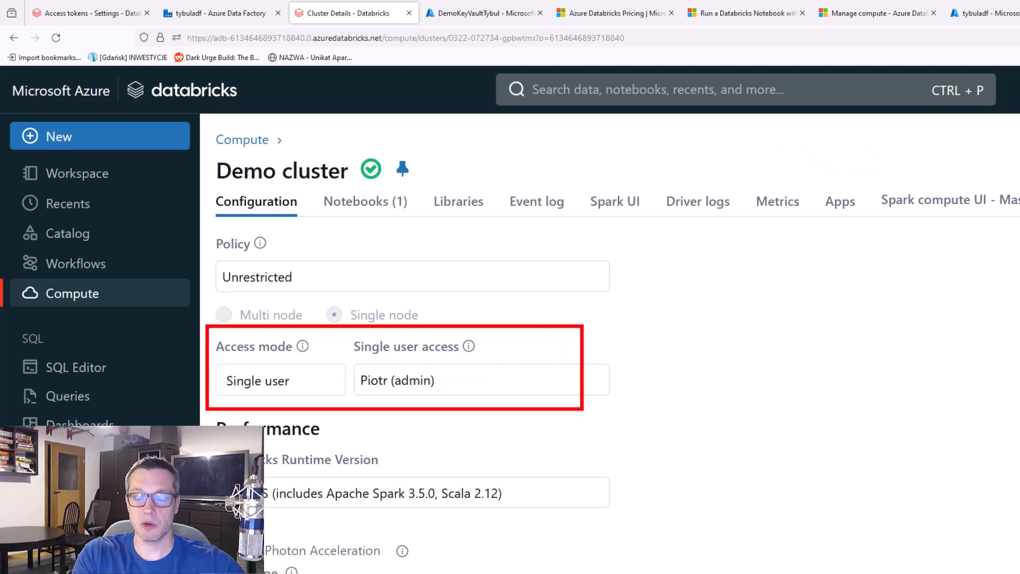
mouse_move(459, 381)
left_mouse_down()
mouse_move(506, 375)
mouse_move(446, 380)
mouse_move(482, 397)
left_mouse_up()
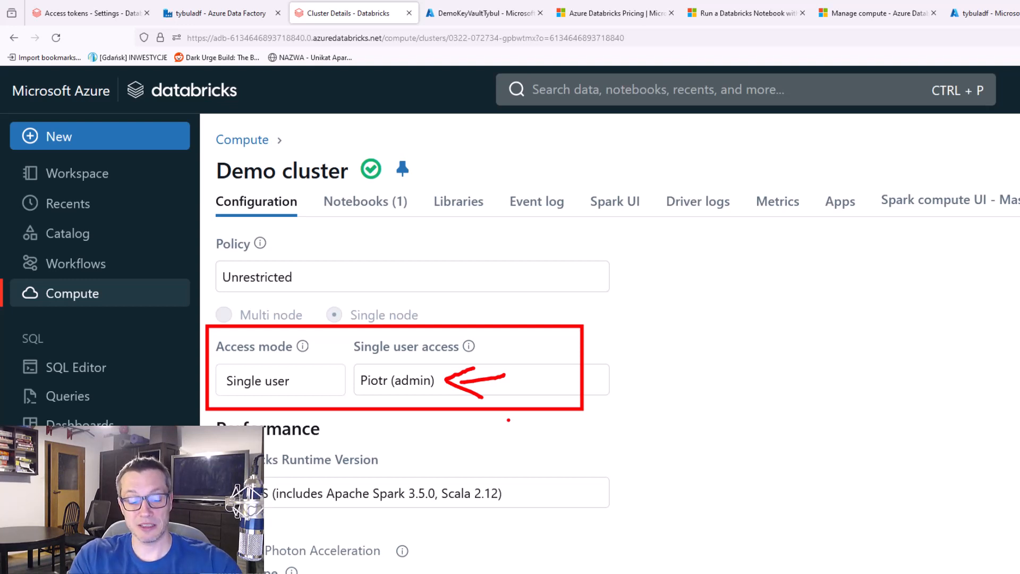
key("Escape")
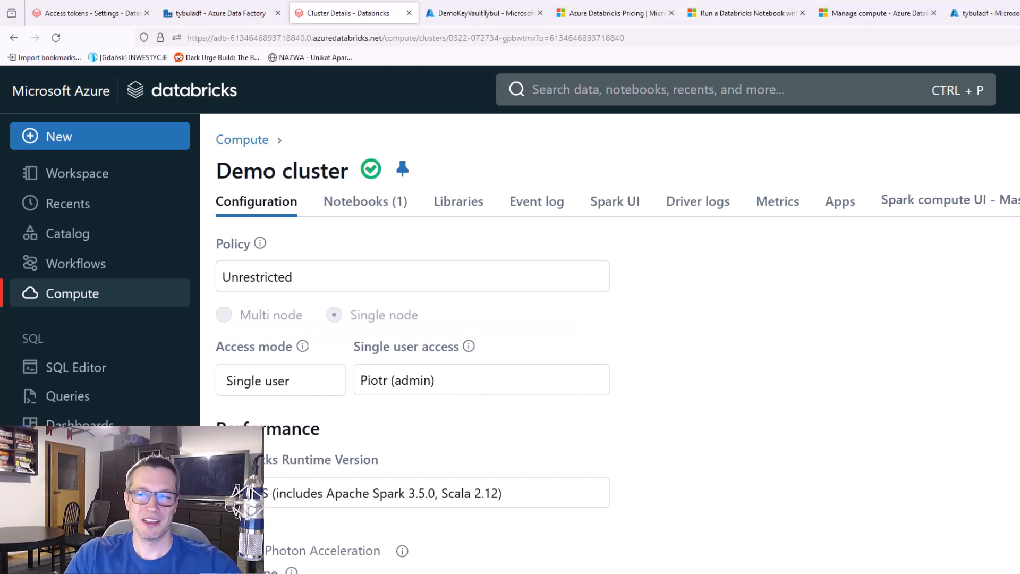
Start creating a Single node compute and try to set its access mode to Shared
left_click(84, 301)
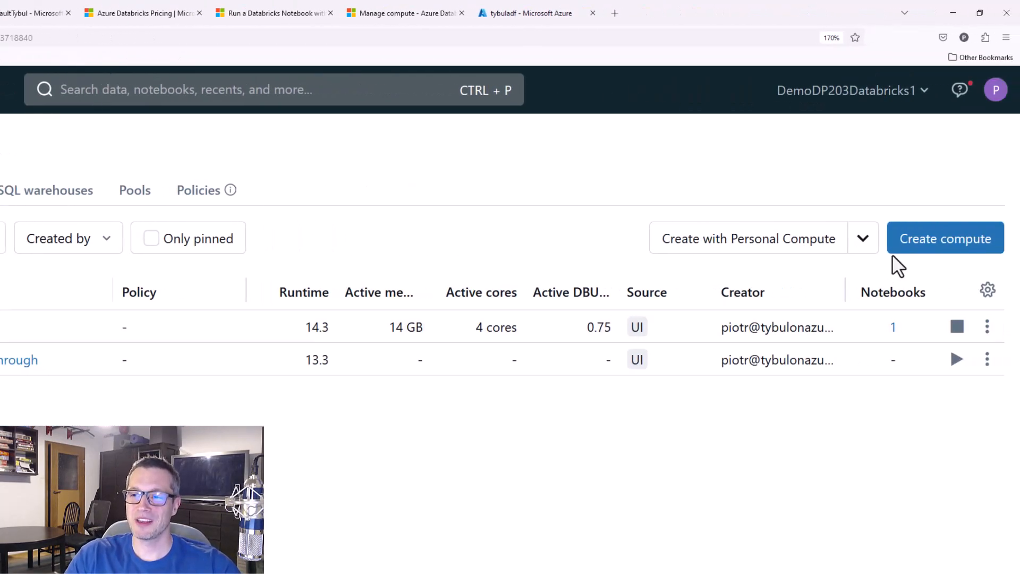
left_click(952, 255)
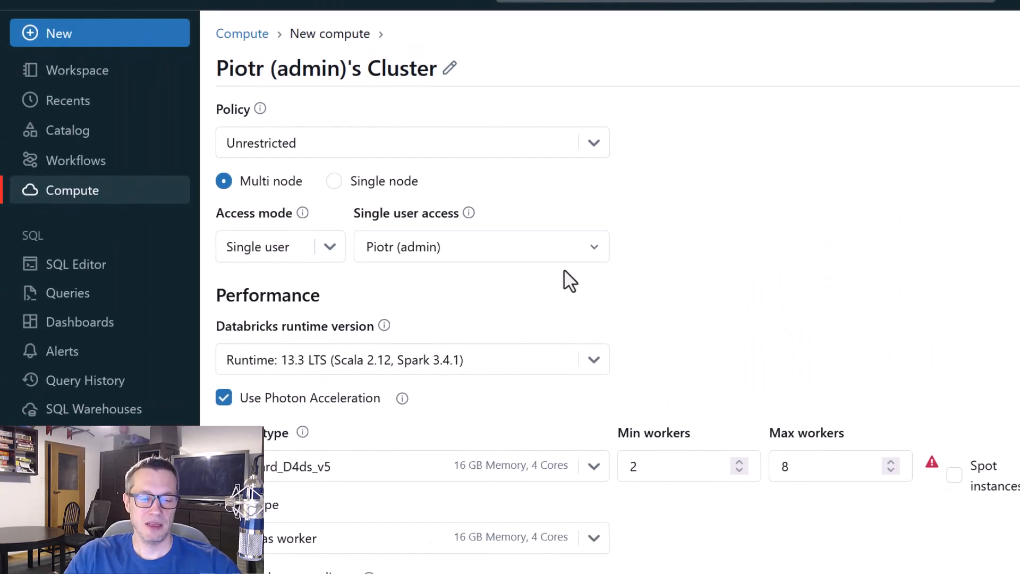
left_click(335, 181)
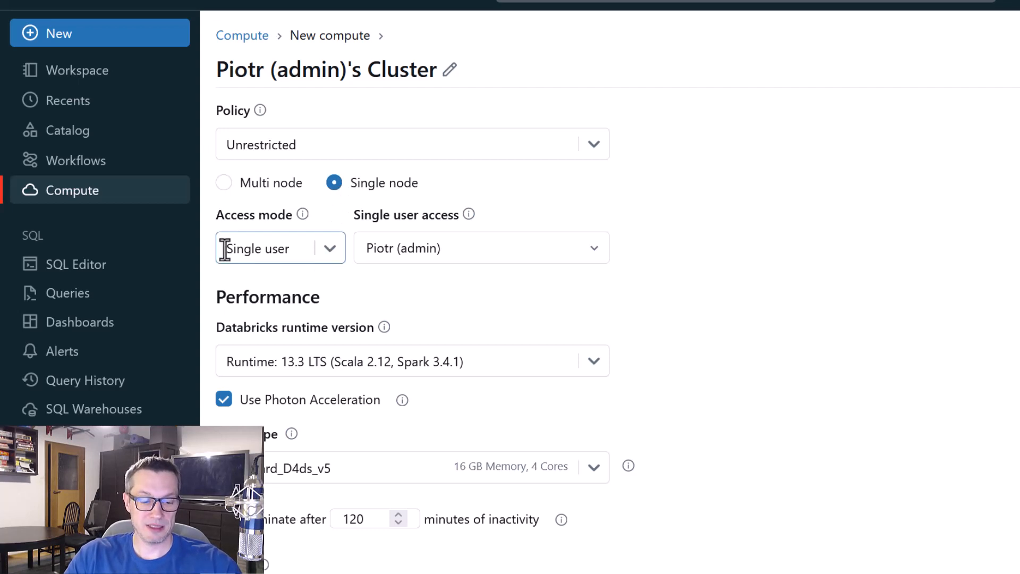
left_click_drag(207, 226, 361, 274)
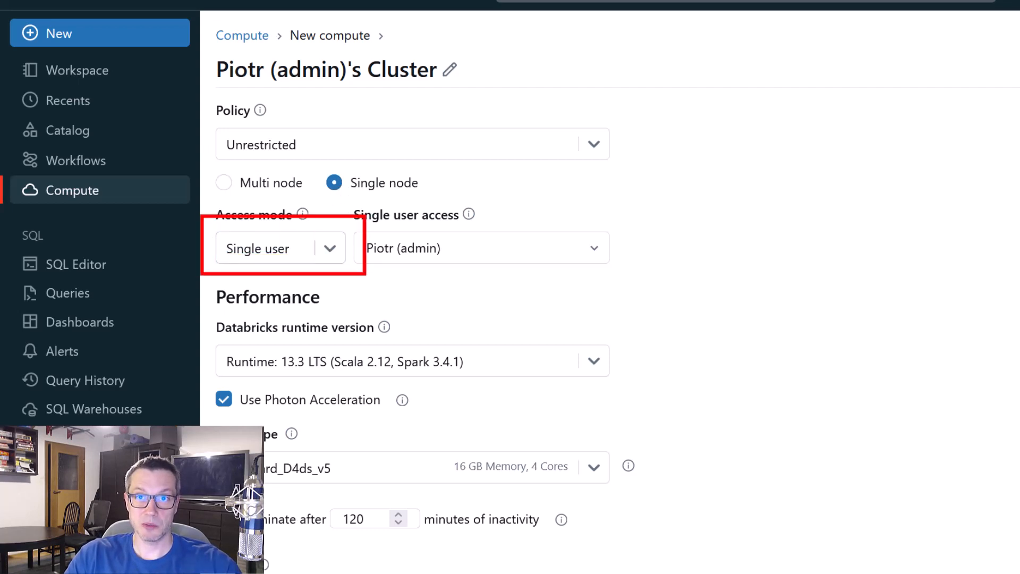
key("Escape")
left_click(326, 254)
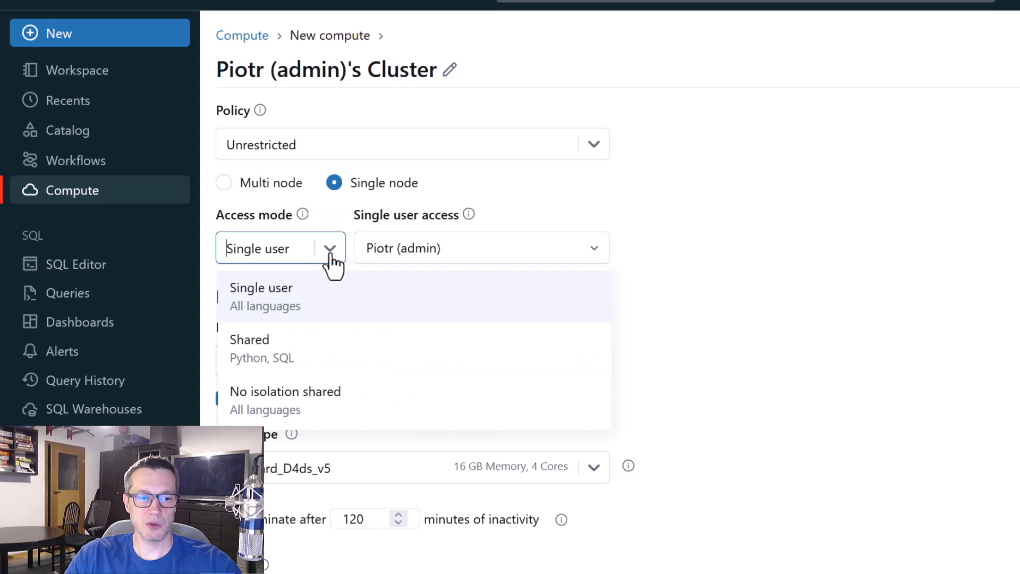
left_click(312, 356)
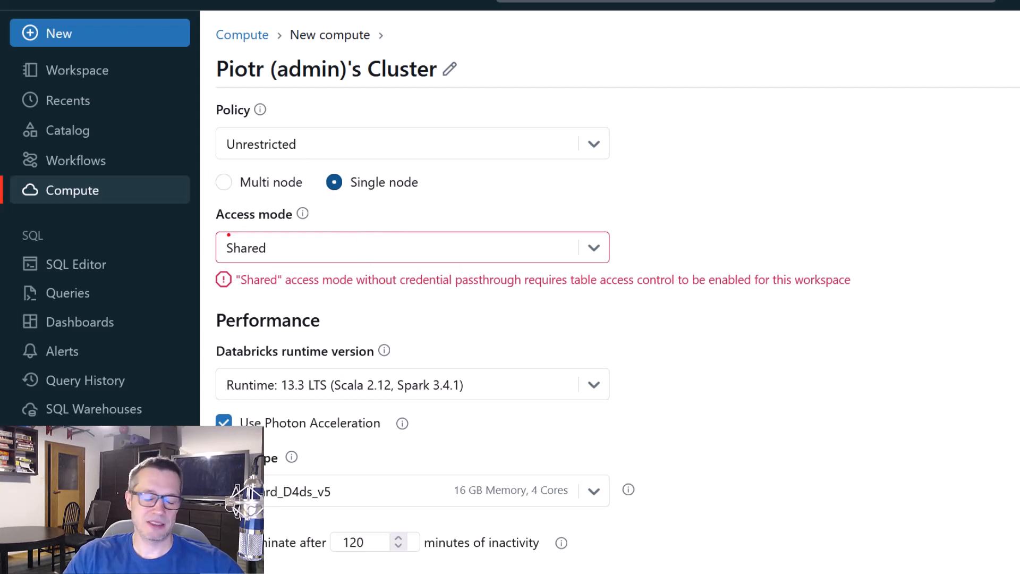
left_click_drag(211, 223, 327, 272)
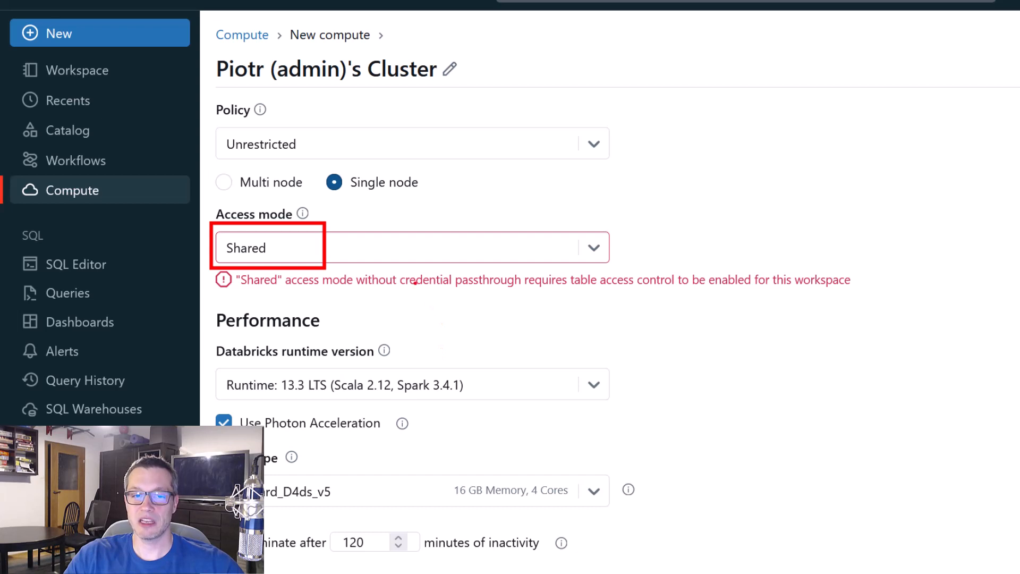
left_click_drag(393, 260, 520, 300)
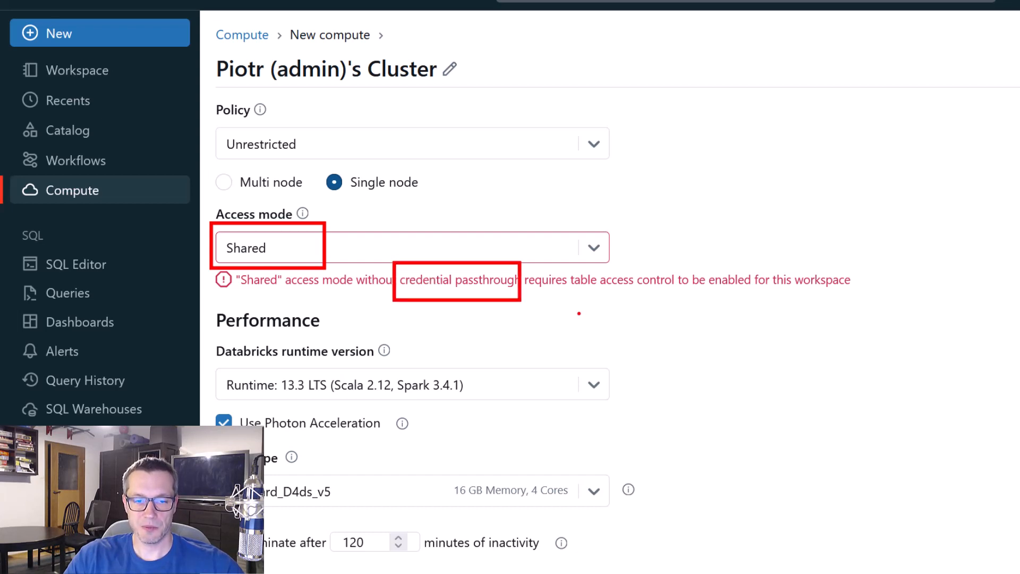
left_click_drag(560, 262, 685, 305)
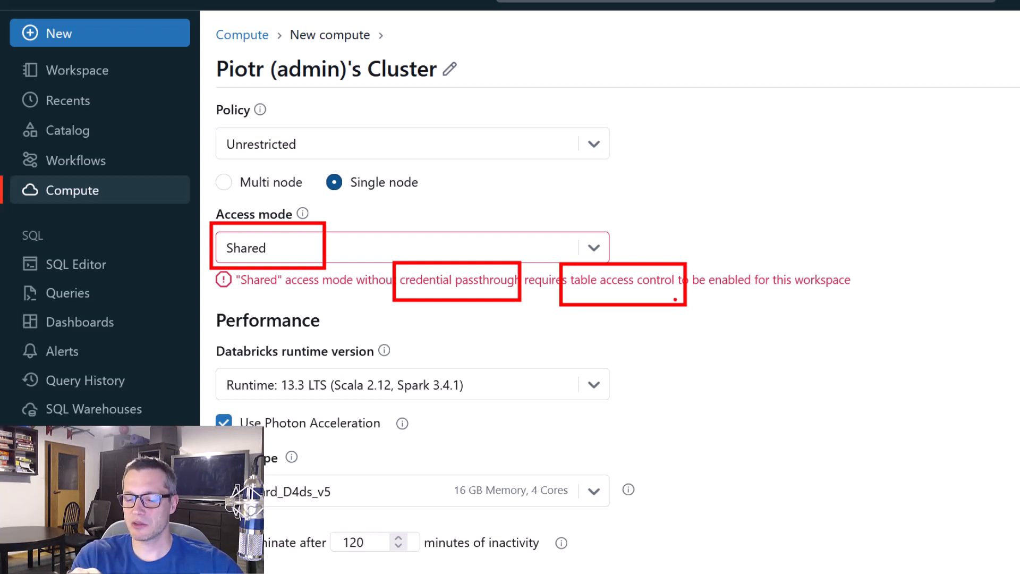
key("Escape")
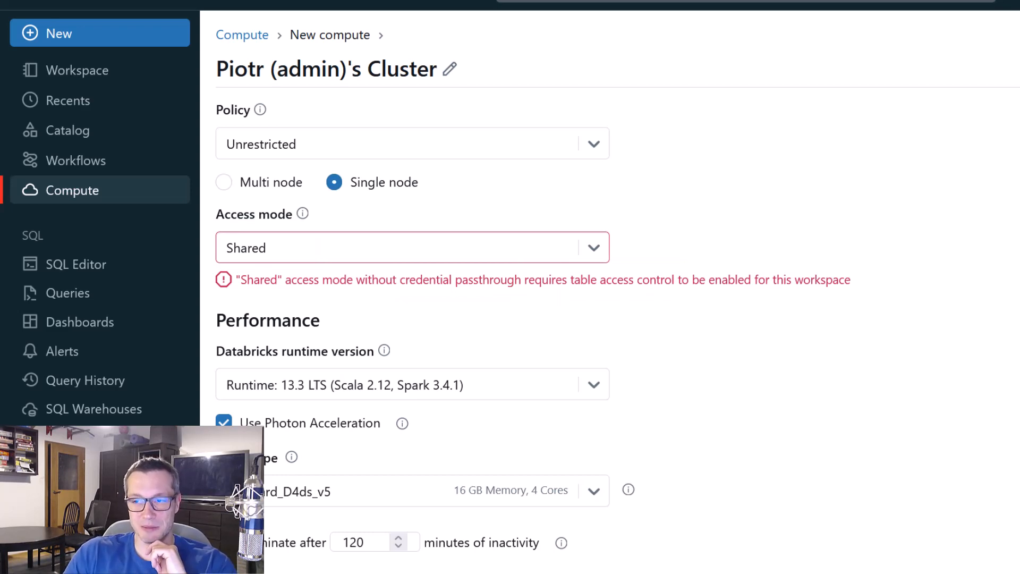
Enable Table access control in the workspace admin security settings and refresh the page to apply it
left_click(994, 88)
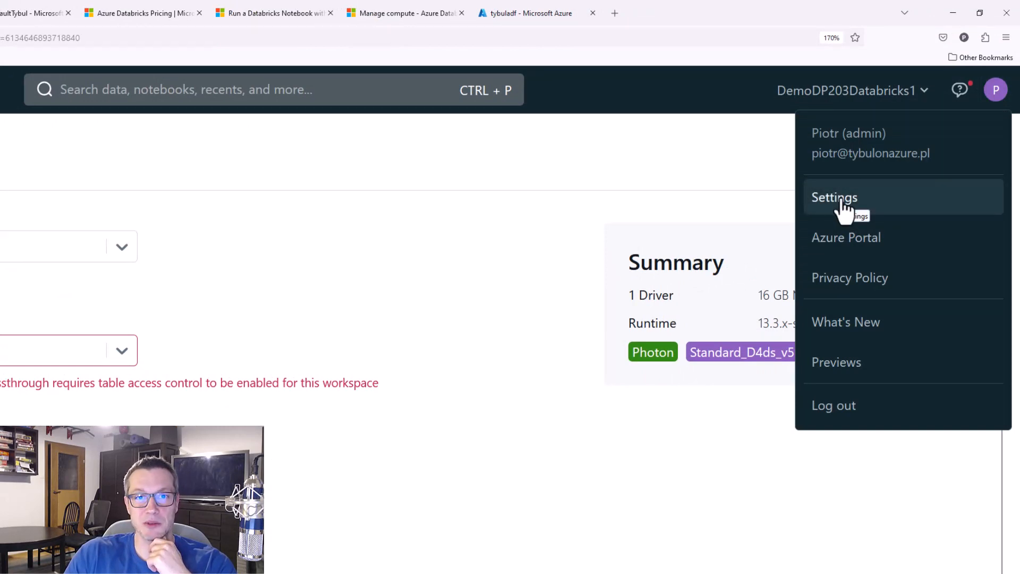
left_click(844, 201)
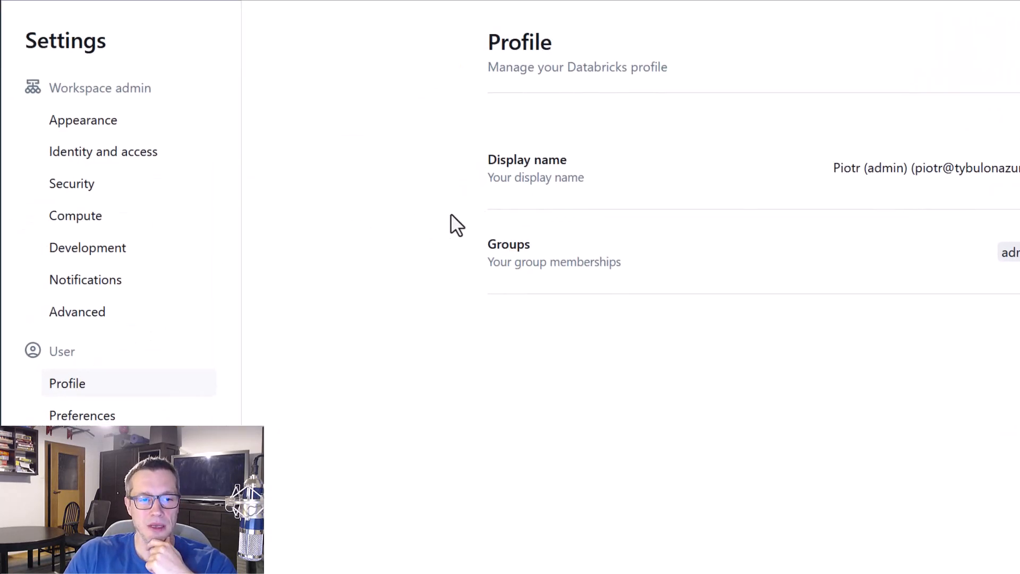
left_click(79, 186)
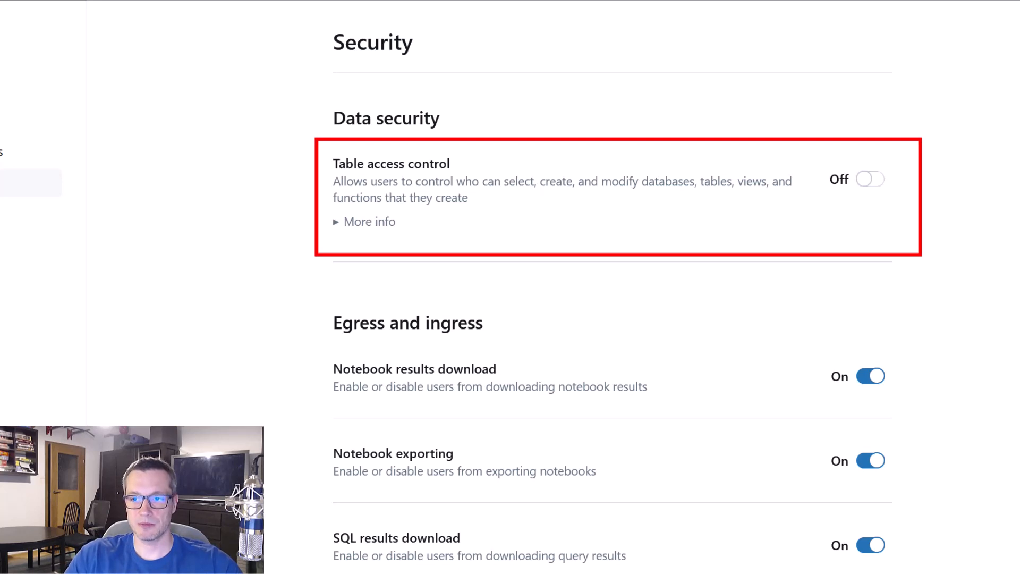
left_click(869, 181)
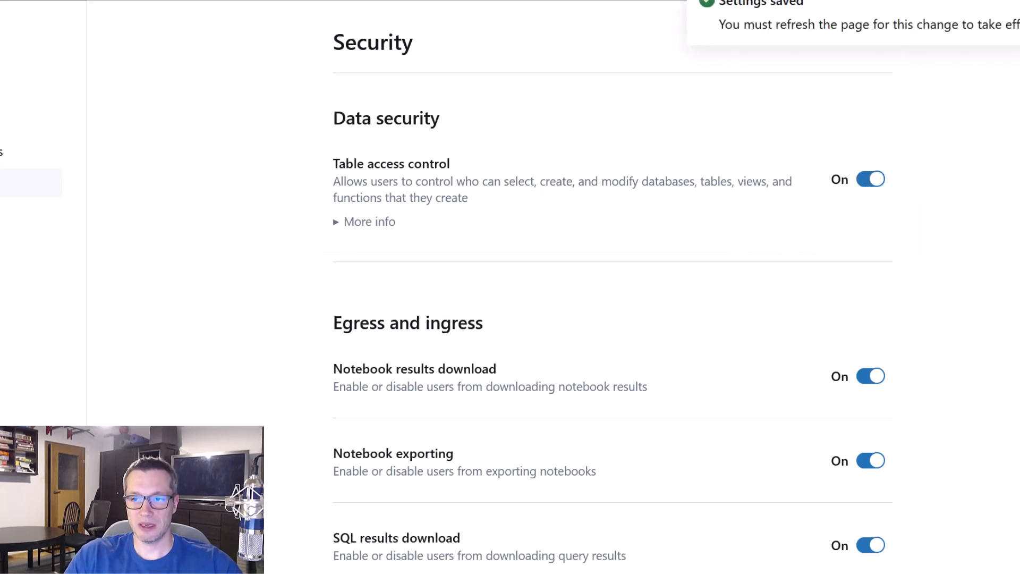
key("F5")
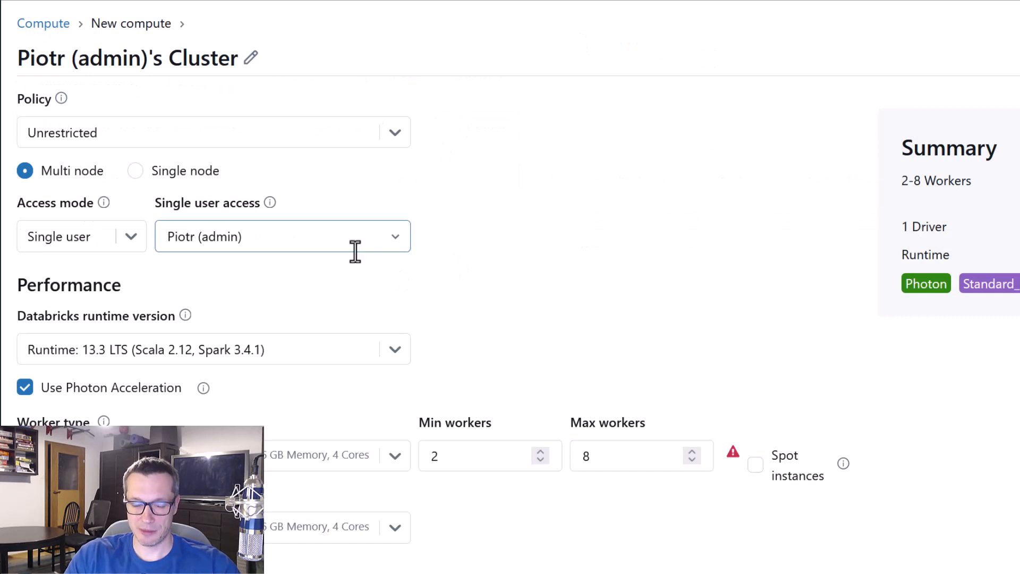
Try Shared access mode together with Single node again on the new compute
left_click(129, 243)
left_click(107, 325)
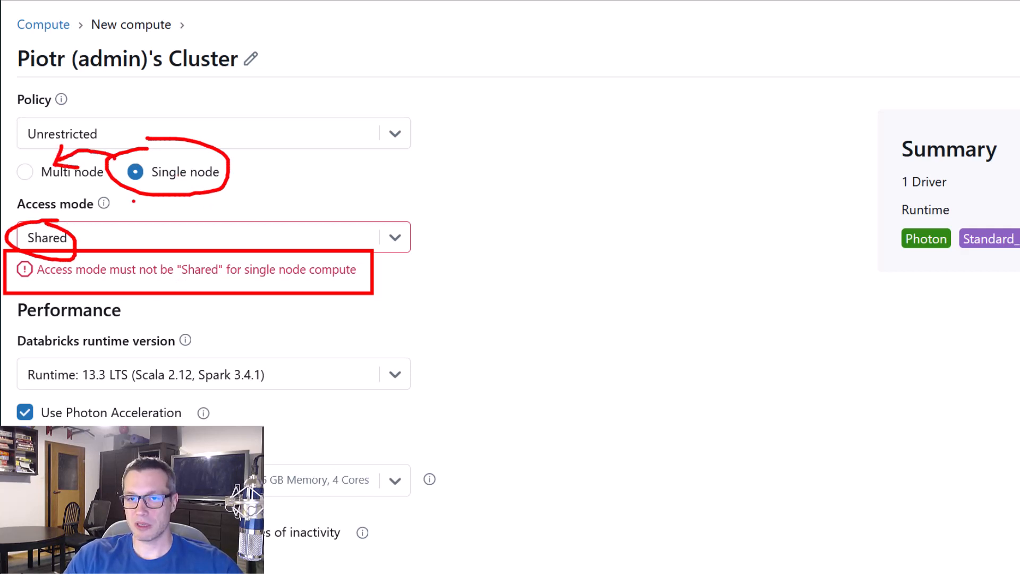
left_click(393, 239)
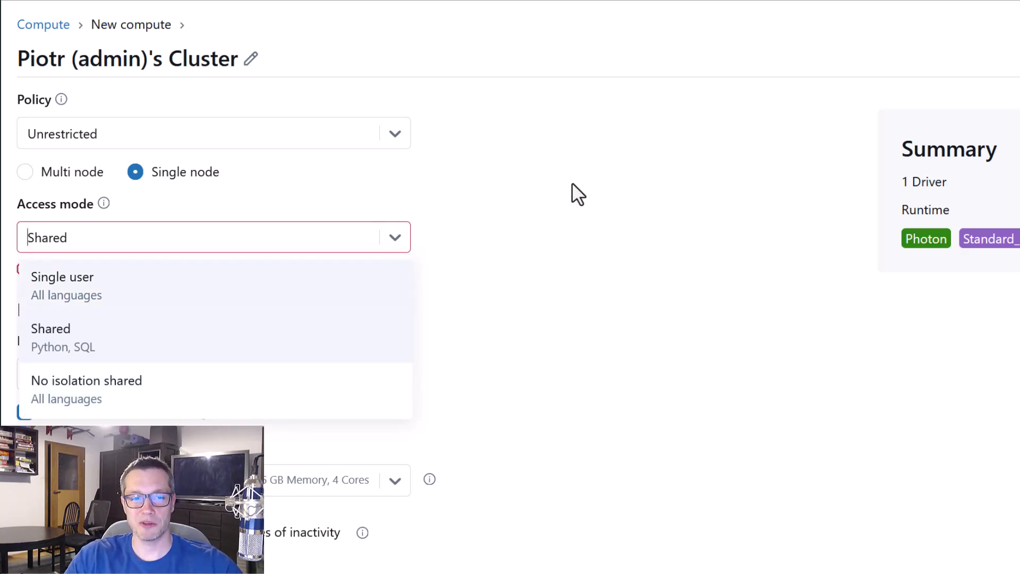
left_click(578, 194)
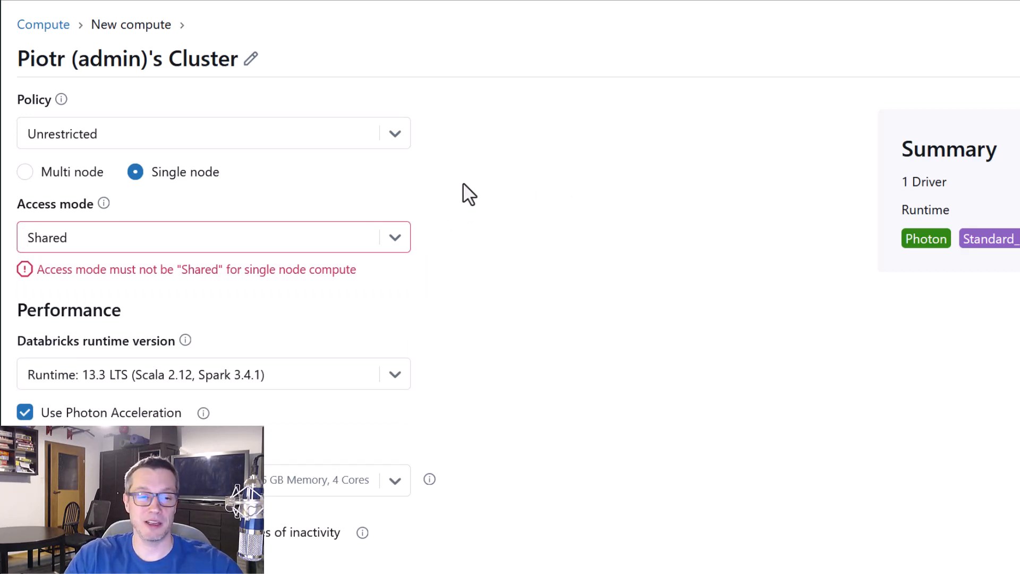
Change the new compute to Multi node and set its access mode to Shared
left_click(69, 178)
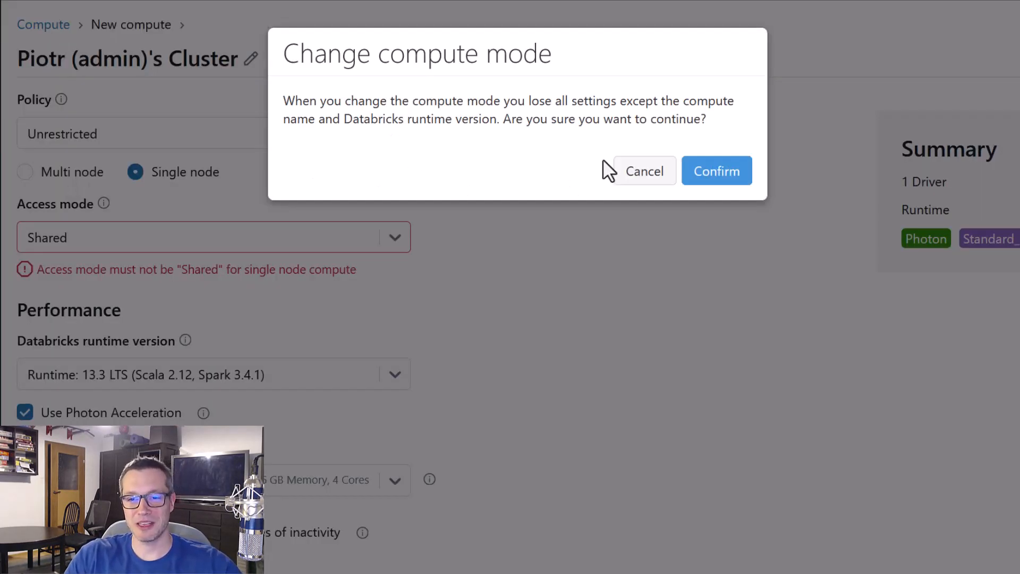
left_click(731, 182)
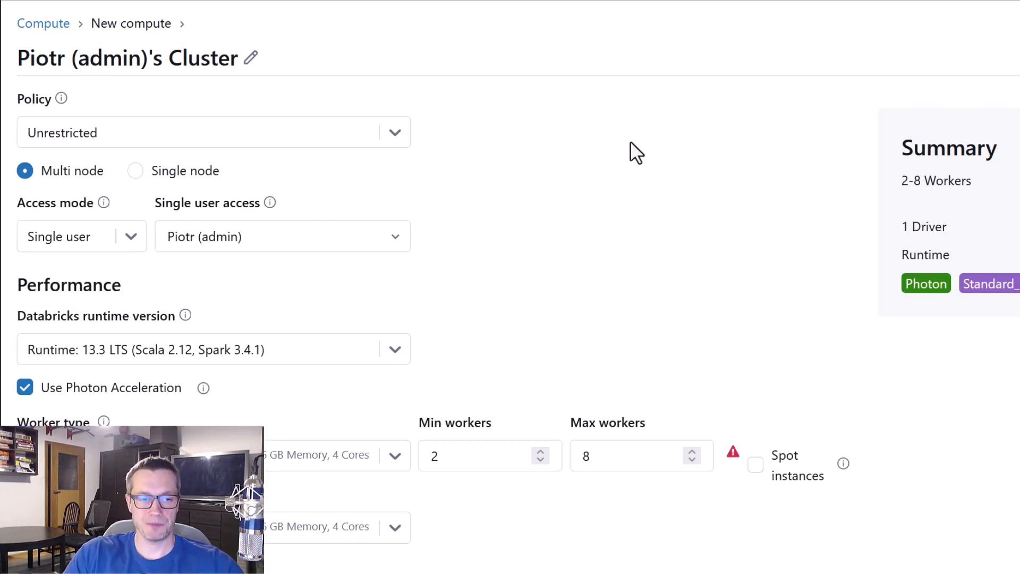
left_click(131, 241)
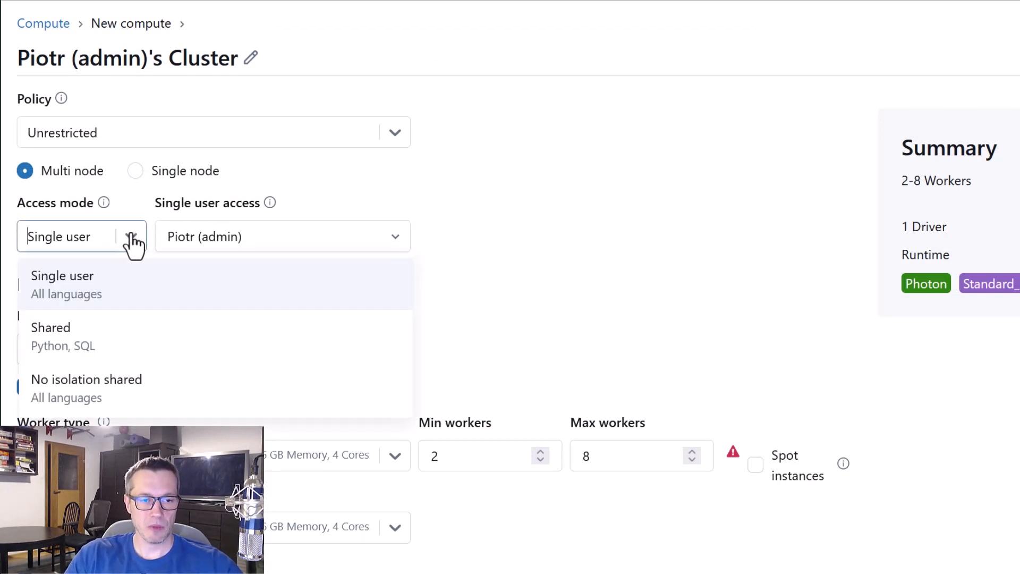
left_click(114, 343)
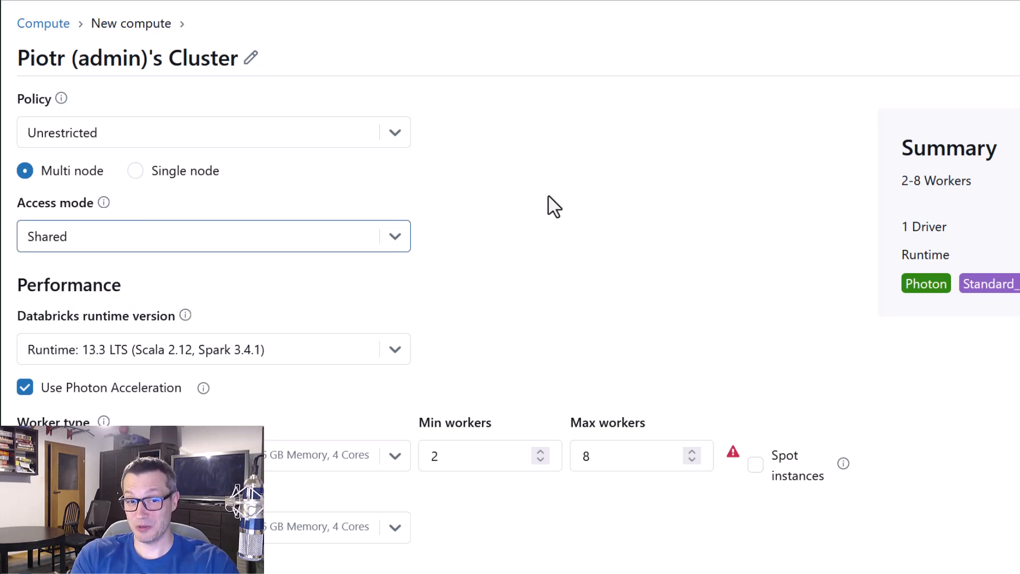
Set the new compute's max workers to 2 and choose Standard_D4ds_v5 as the worker type
scroll(547, 205, "down", 3)
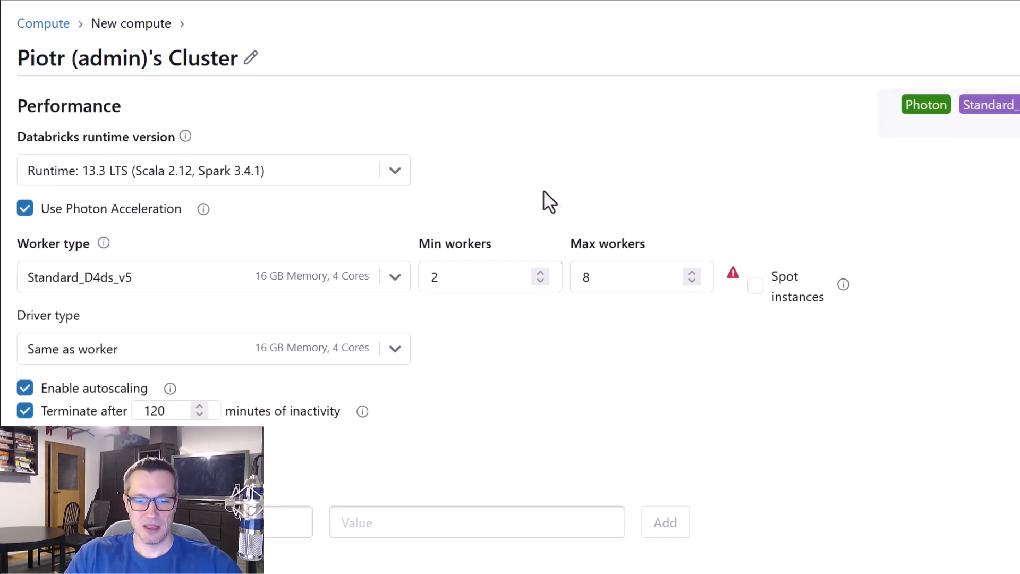
double_click(599, 277)
type("2")
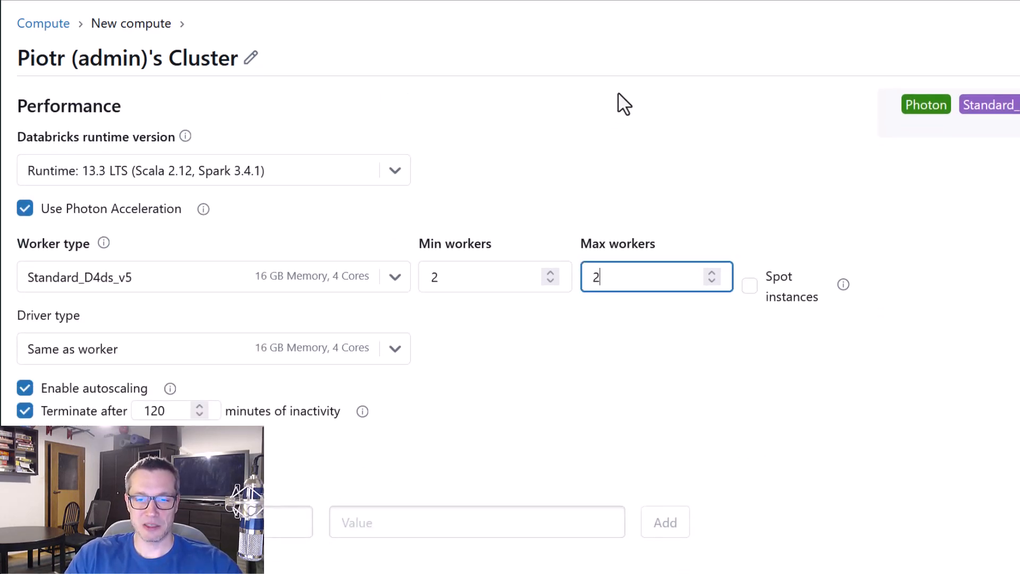
scroll(380, 318, "down", 2)
left_click(399, 186)
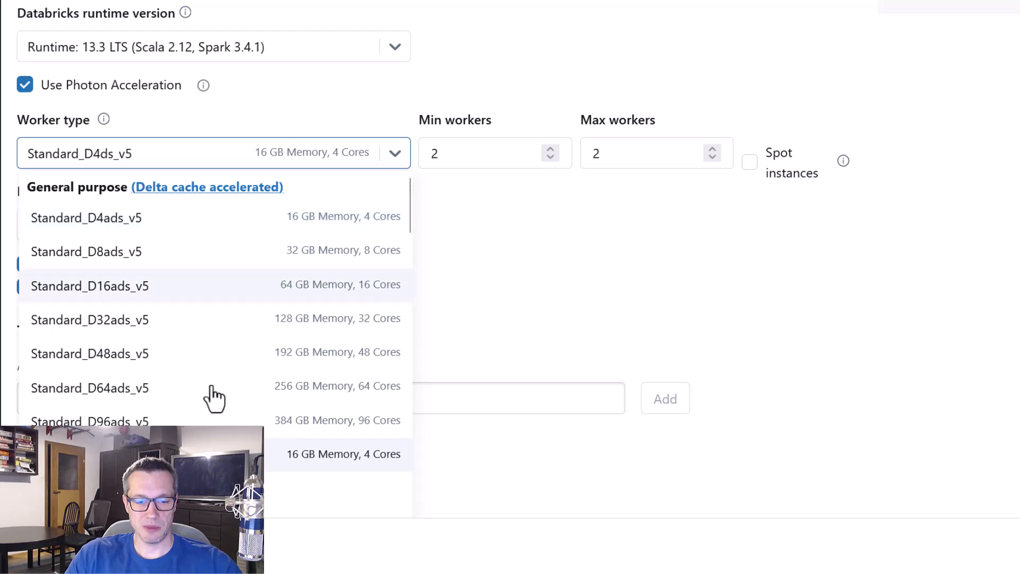
left_click(244, 455)
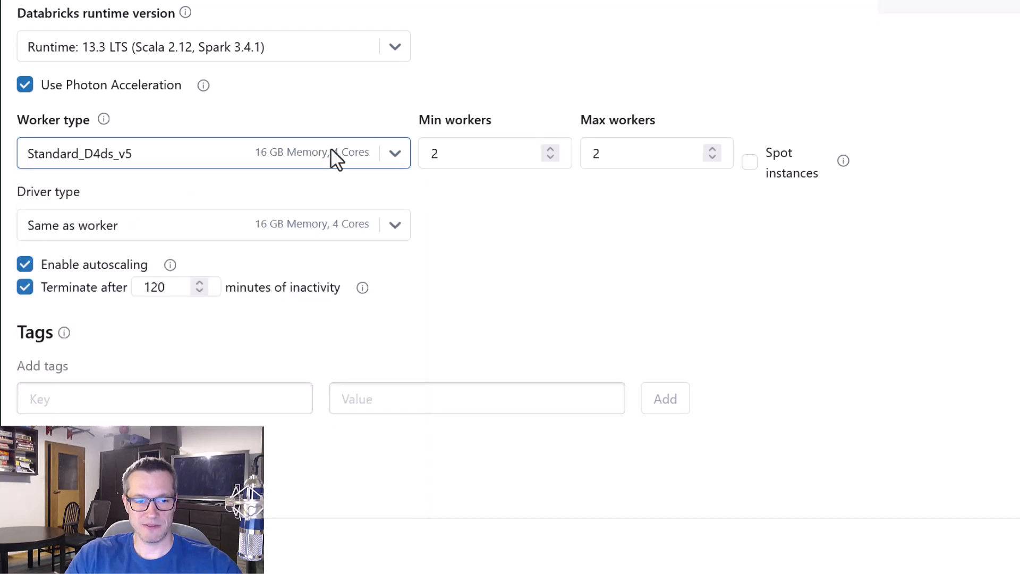
Set the new compute to terminate after 15 minutes of inactivity and create it
left_click_drag(163, 287, 137, 287)
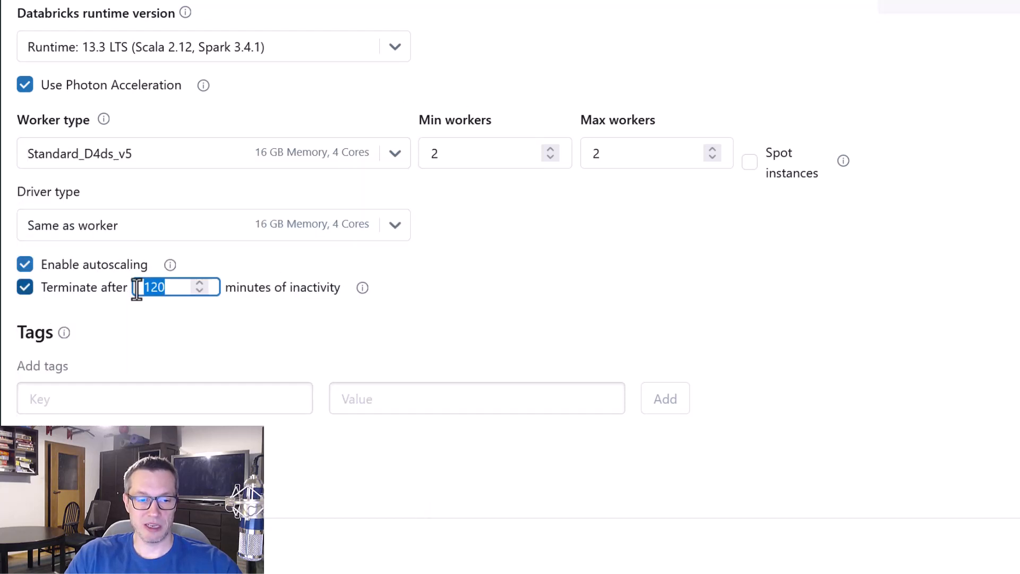
type("15")
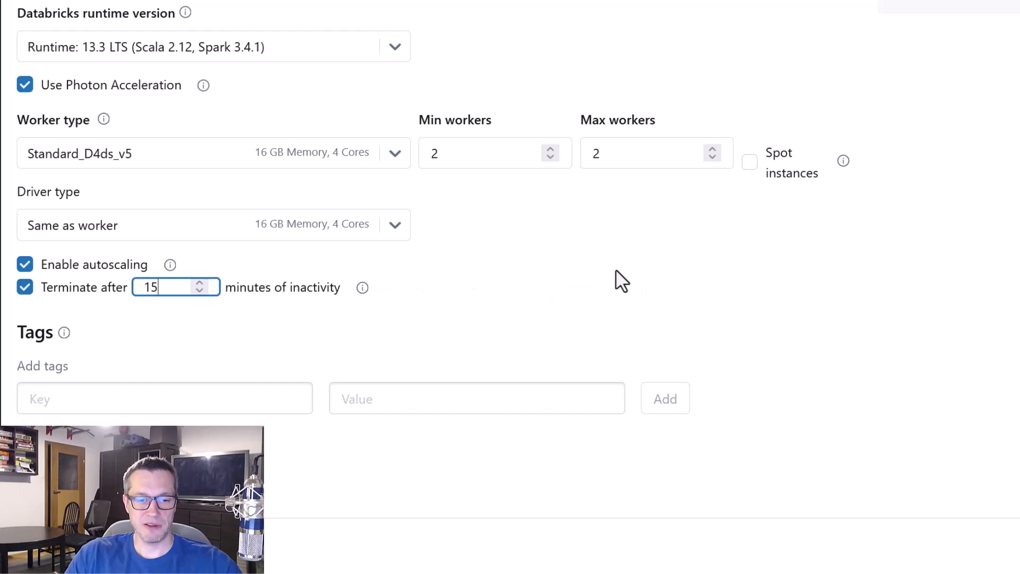
left_click(618, 268)
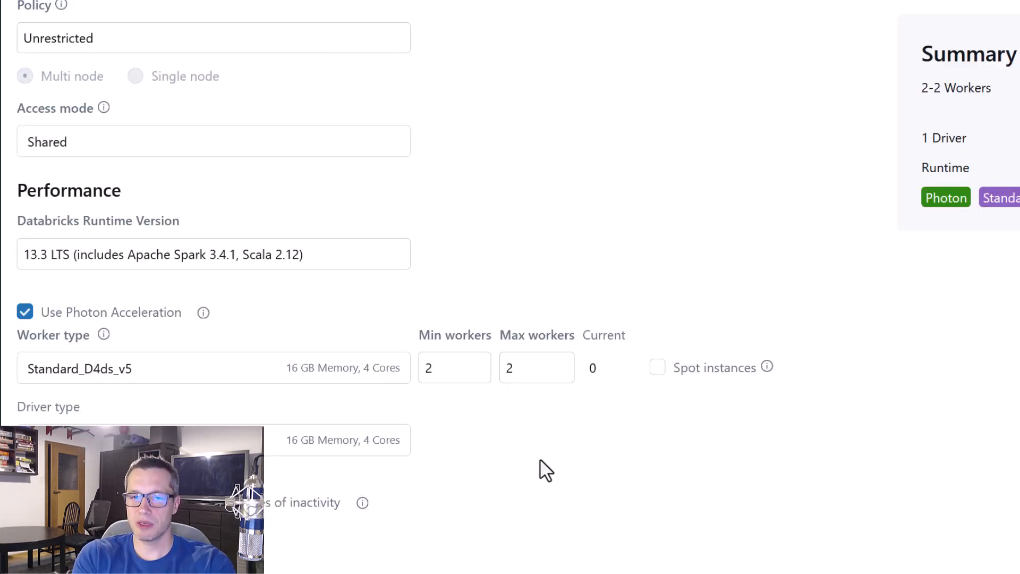
scroll(546, 470, "up", 3)
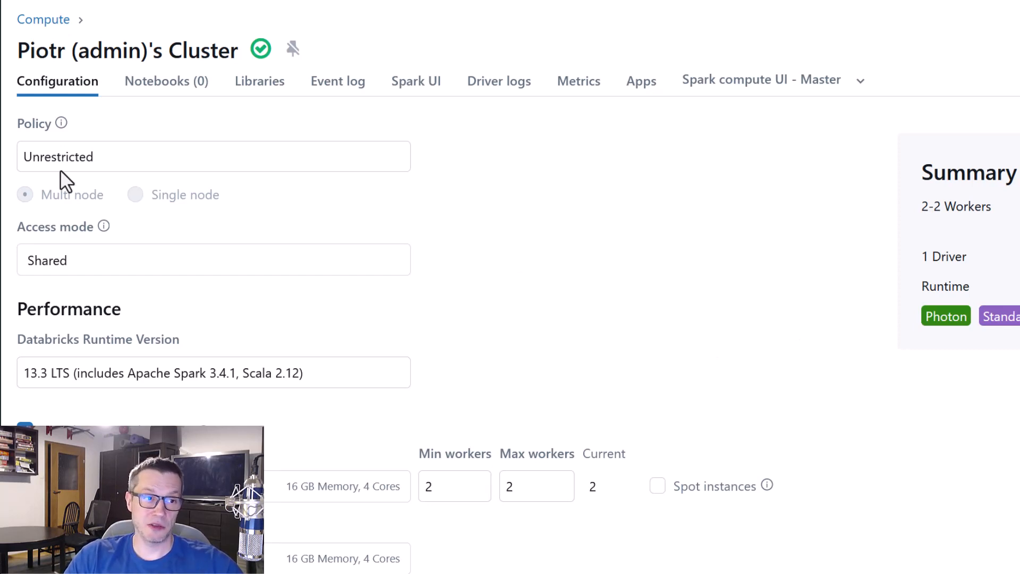
Attach the OrchestrationSample notebook to the new Shared cluster and run its print cell
left_click(85, 201)
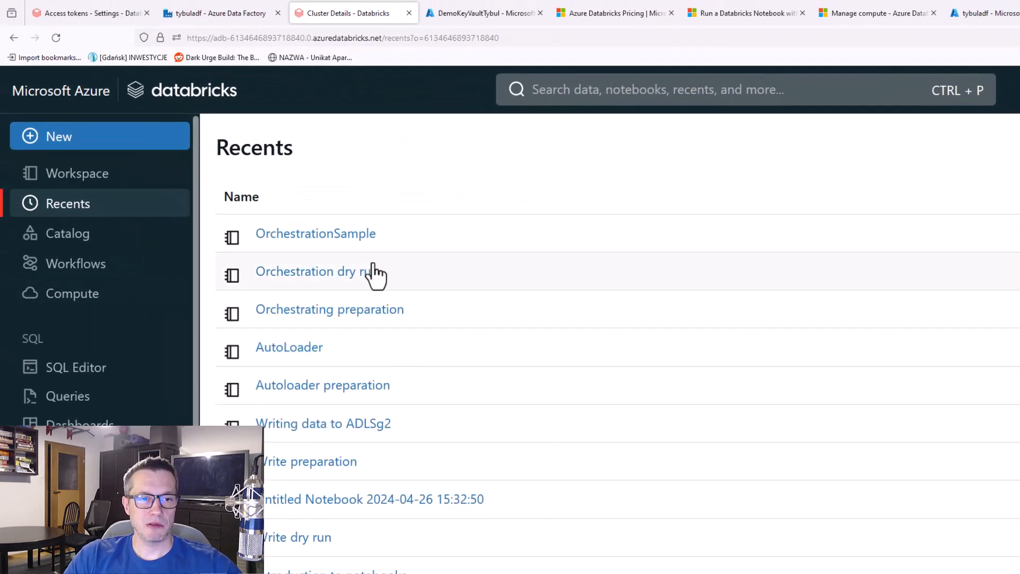
left_click(325, 234)
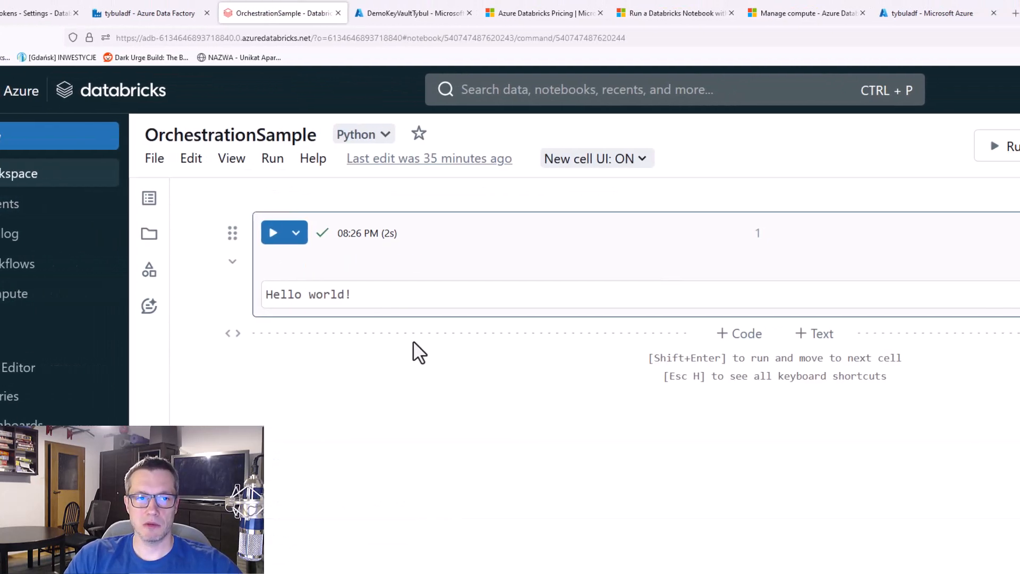
left_click(980, 147)
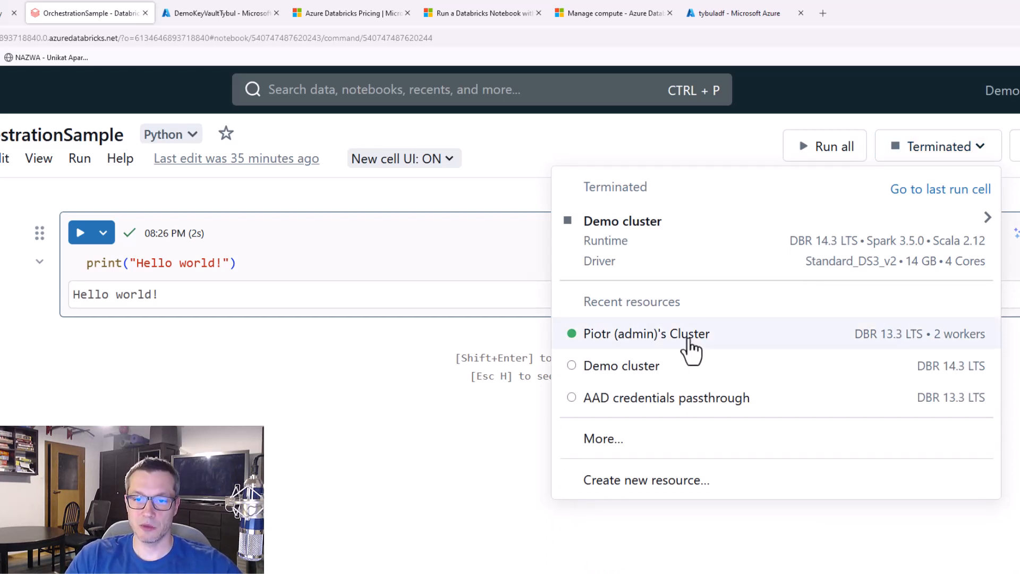
left_click(688, 338)
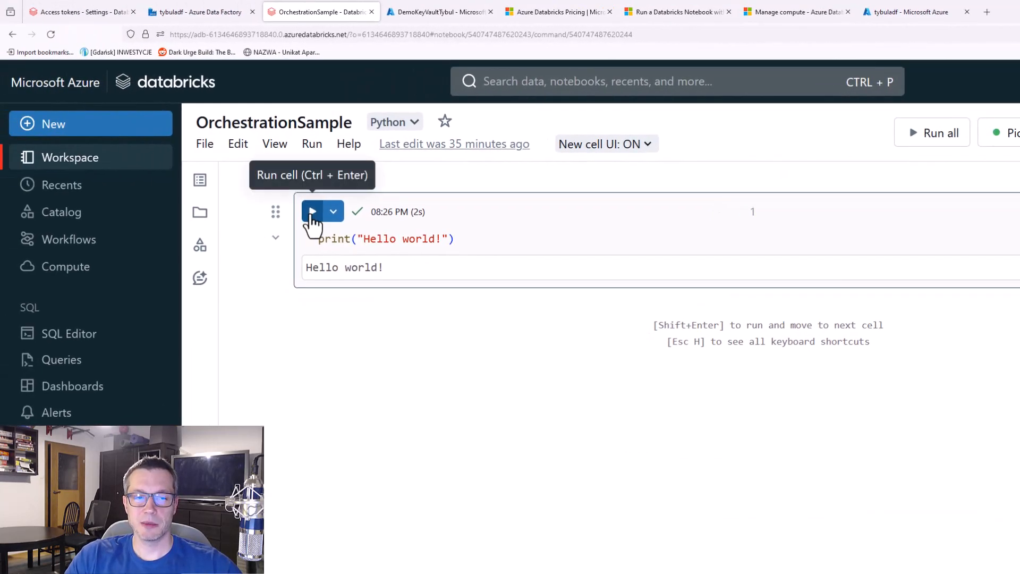
left_click(196, 222)
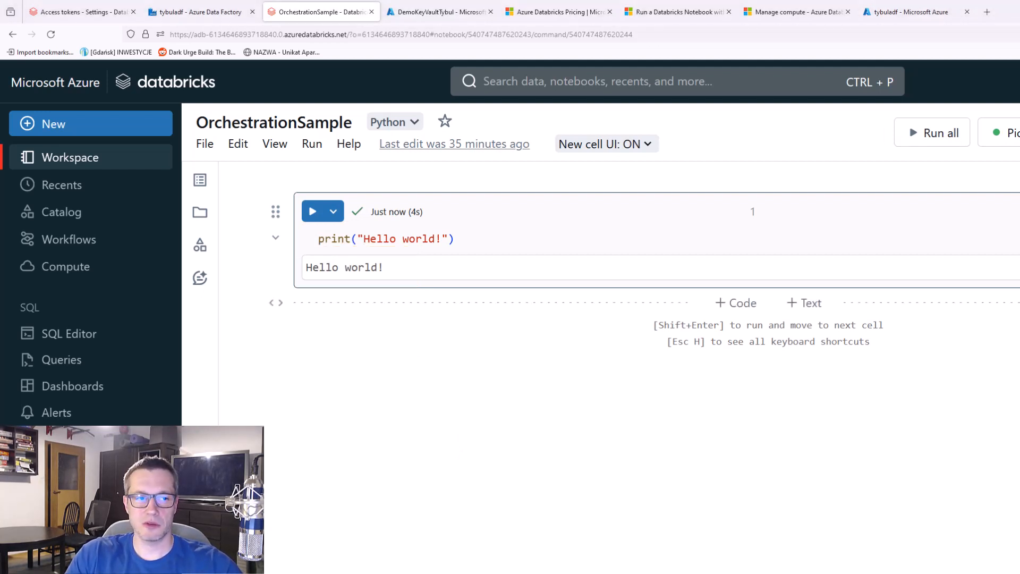
Grant ADF Managed Identity Demo the Can Restart permission on the new Shared cluster and save the permission settings
left_click(95, 275)
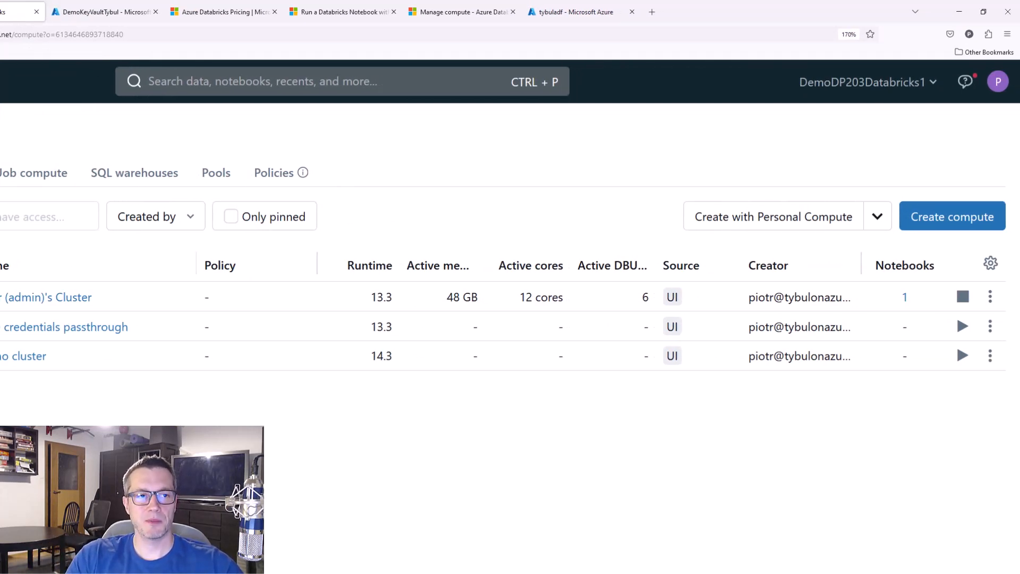
left_click(989, 297)
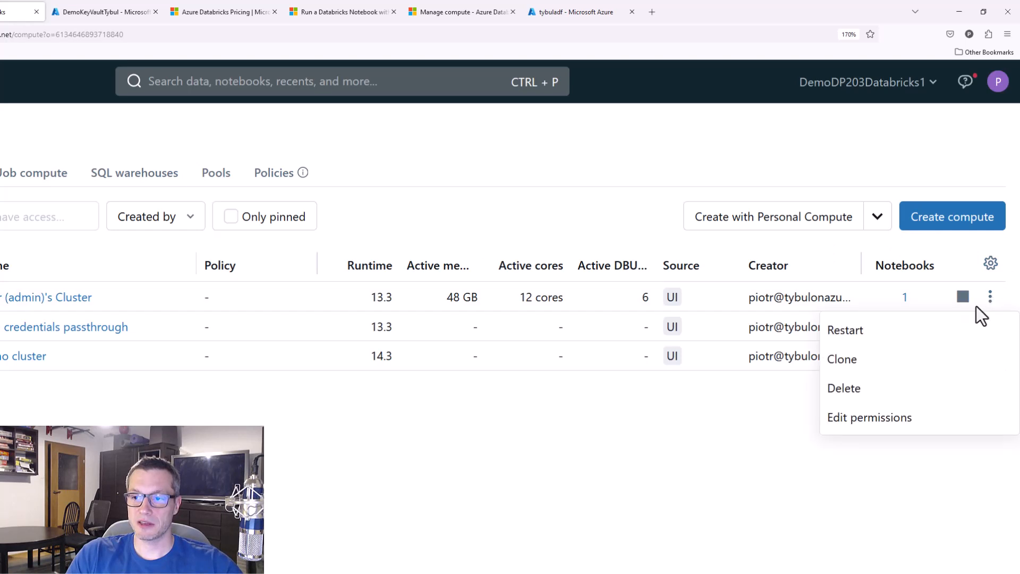
left_click(903, 418)
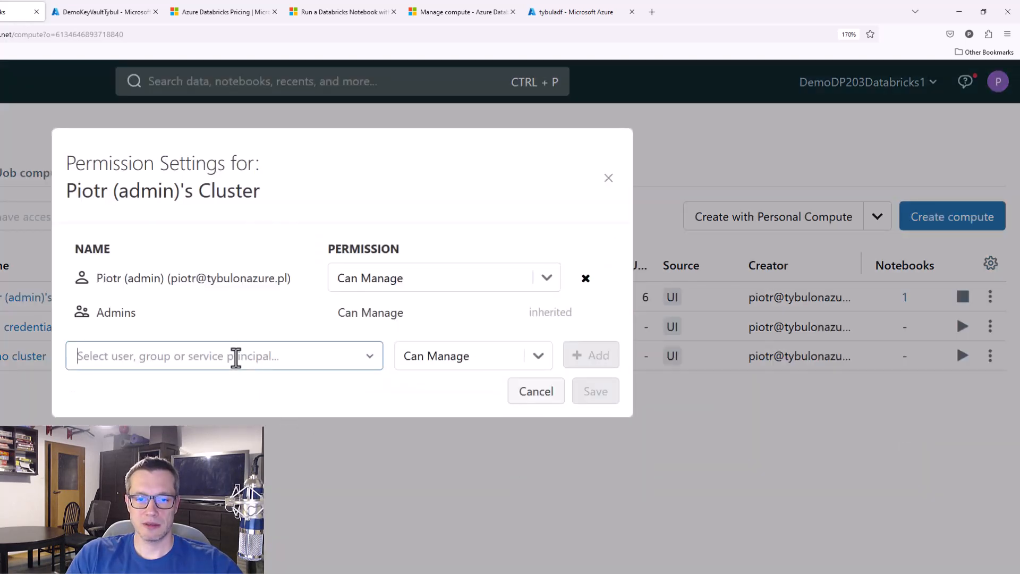
left_click(236, 357)
type("adf")
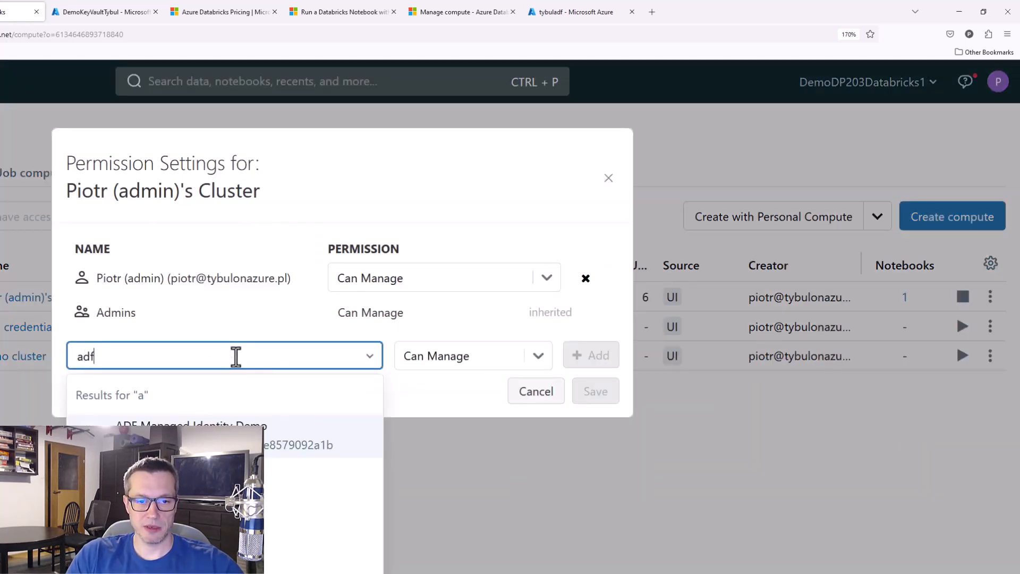
left_click(186, 441)
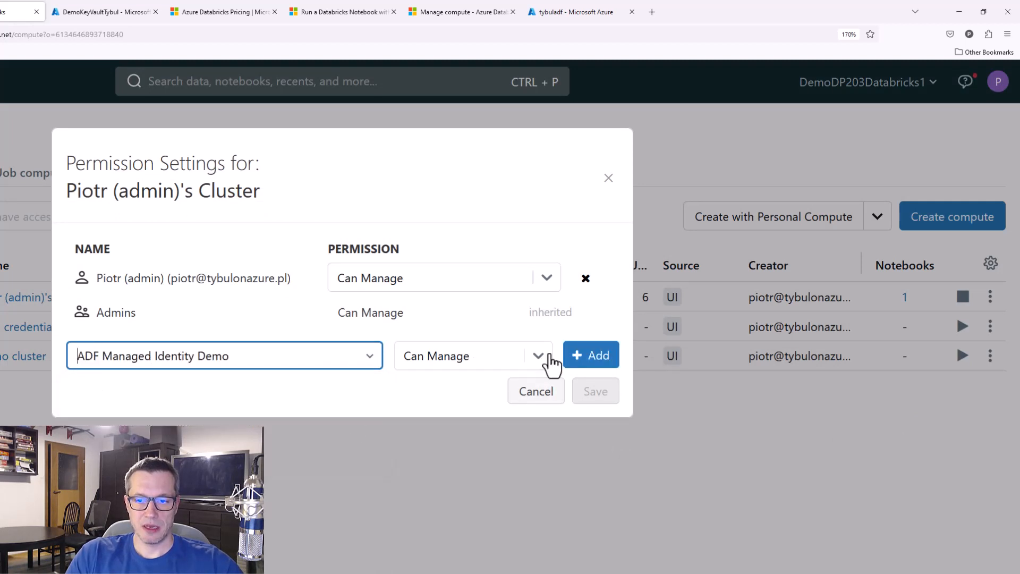
left_click(547, 358)
left_click(496, 427)
left_click(590, 357)
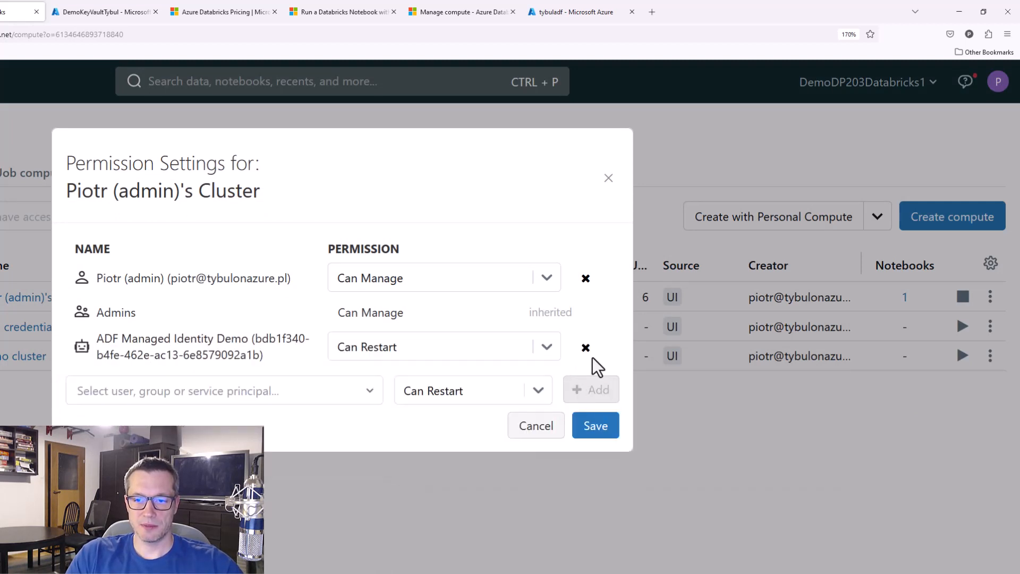
left_click(598, 428)
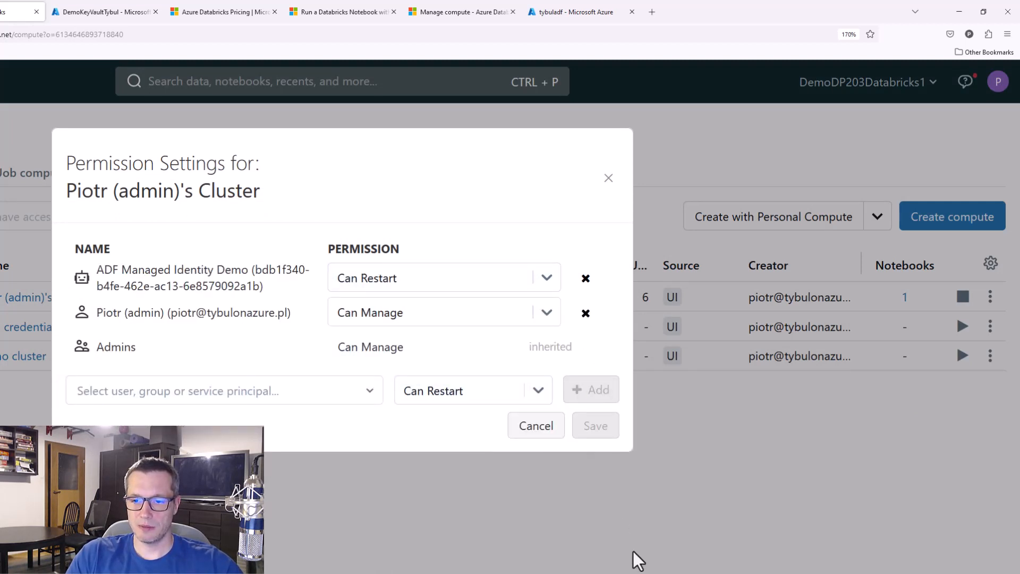
left_click(608, 179)
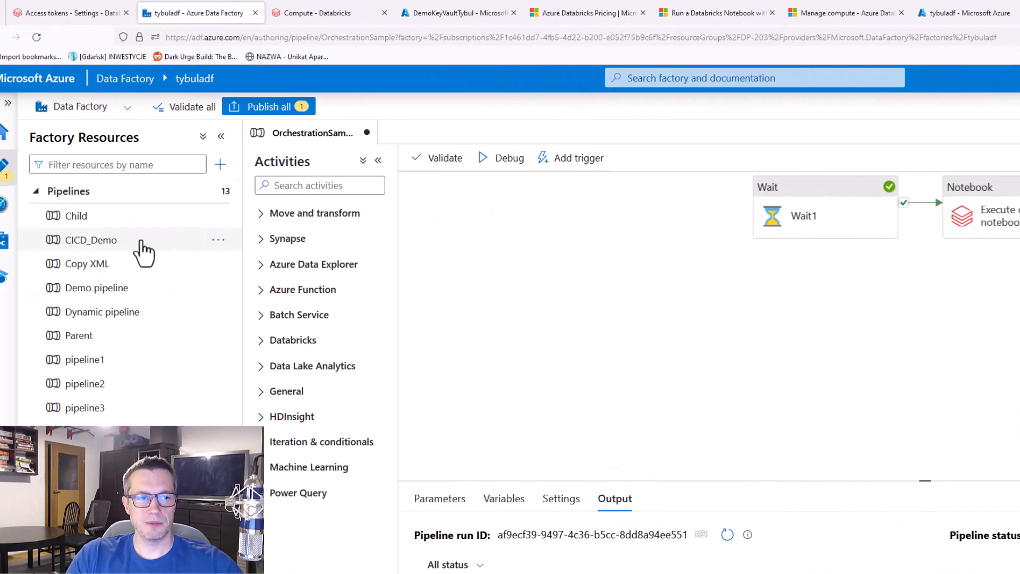
Switch to Data Factory, select the new Shared cluster in the AzureDatabricks_MI_LS linked service, and save it after testing the connection
left_click(2, 242)
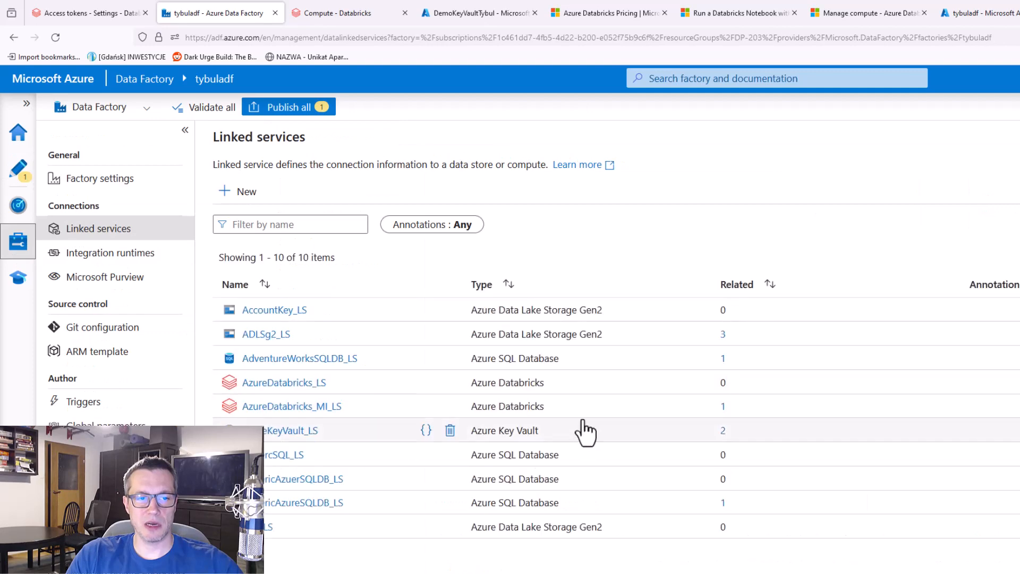
left_click(309, 407)
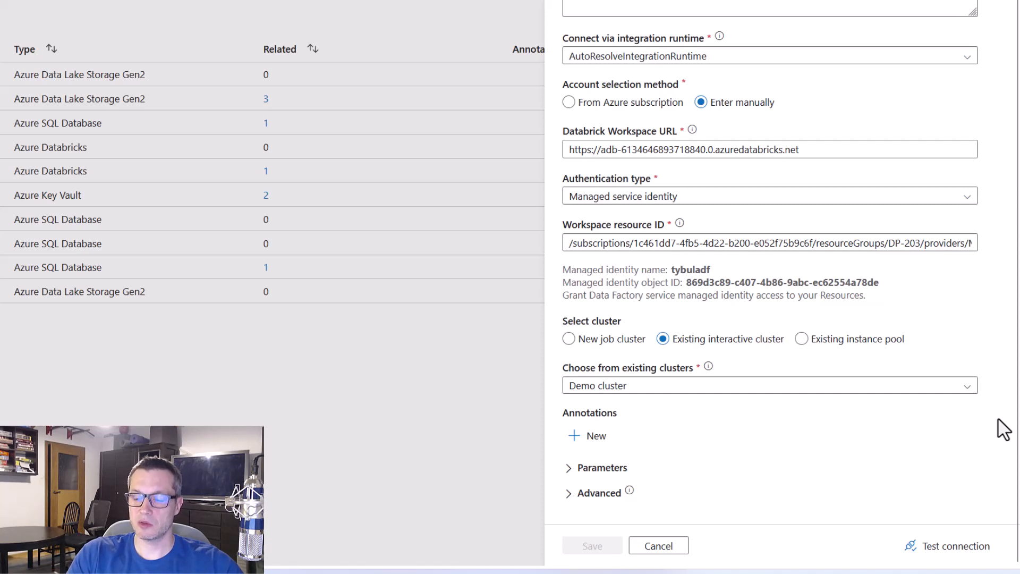
left_click(972, 388)
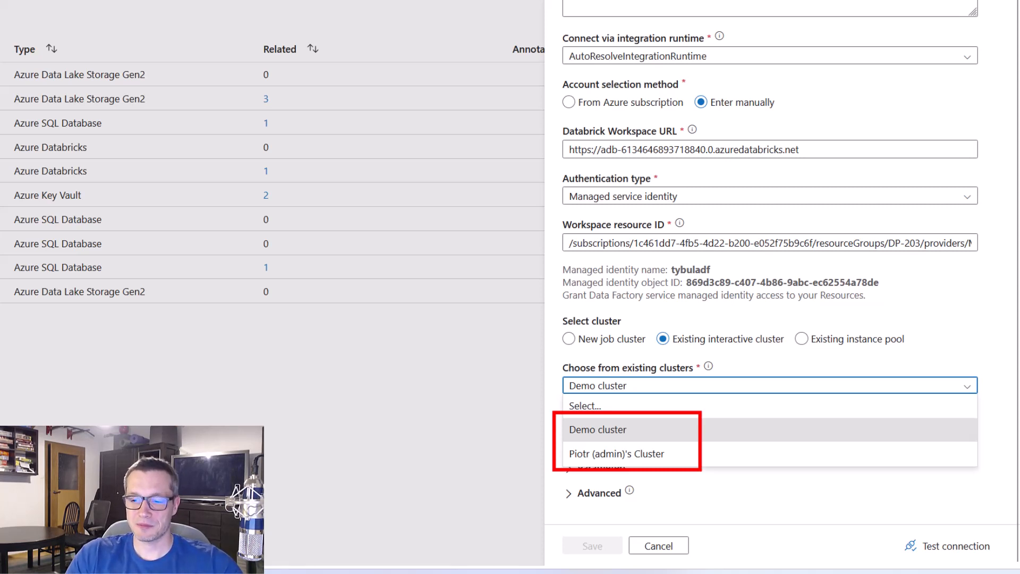
left_click(865, 431)
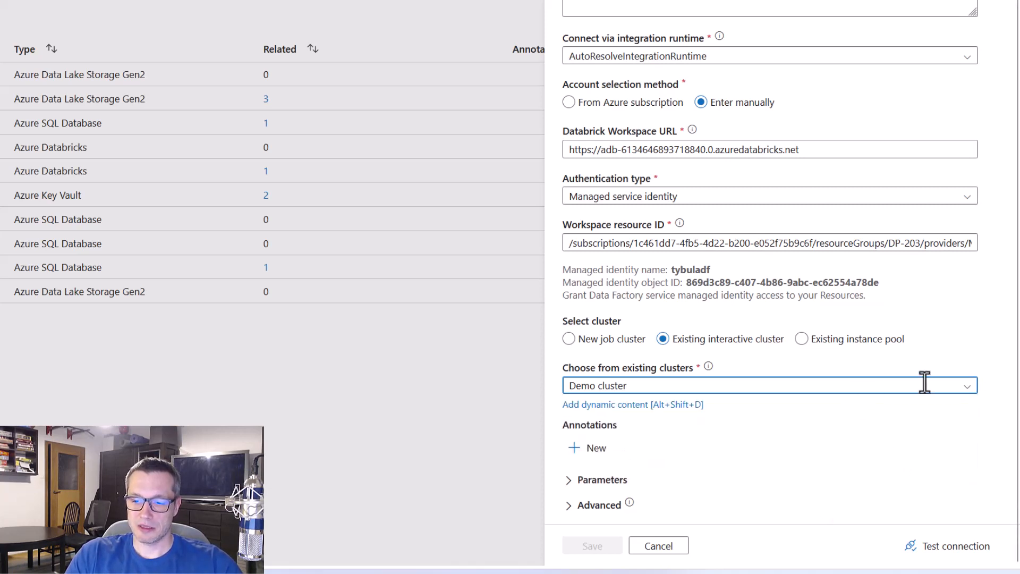
left_click(962, 390)
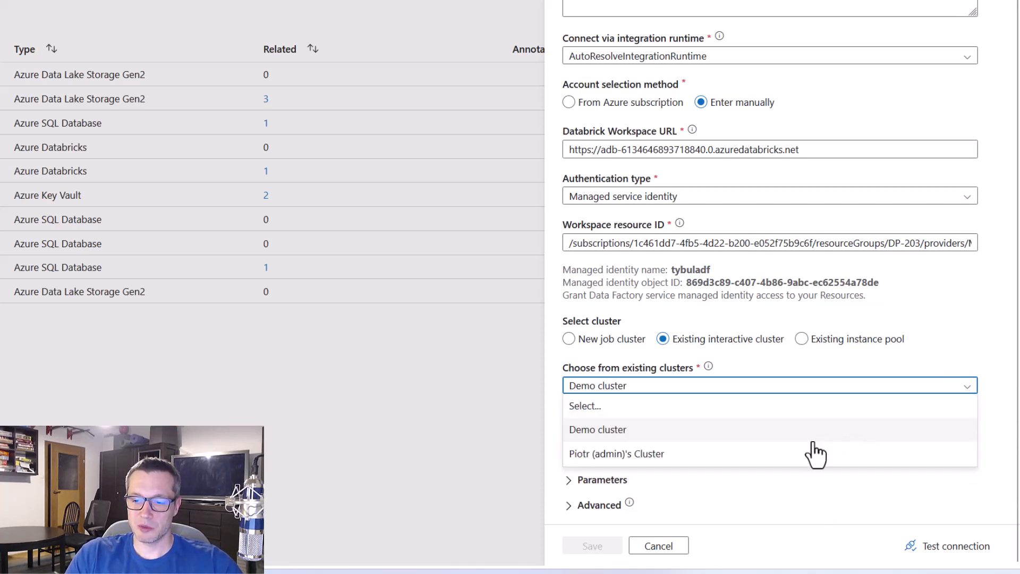
left_click(654, 455)
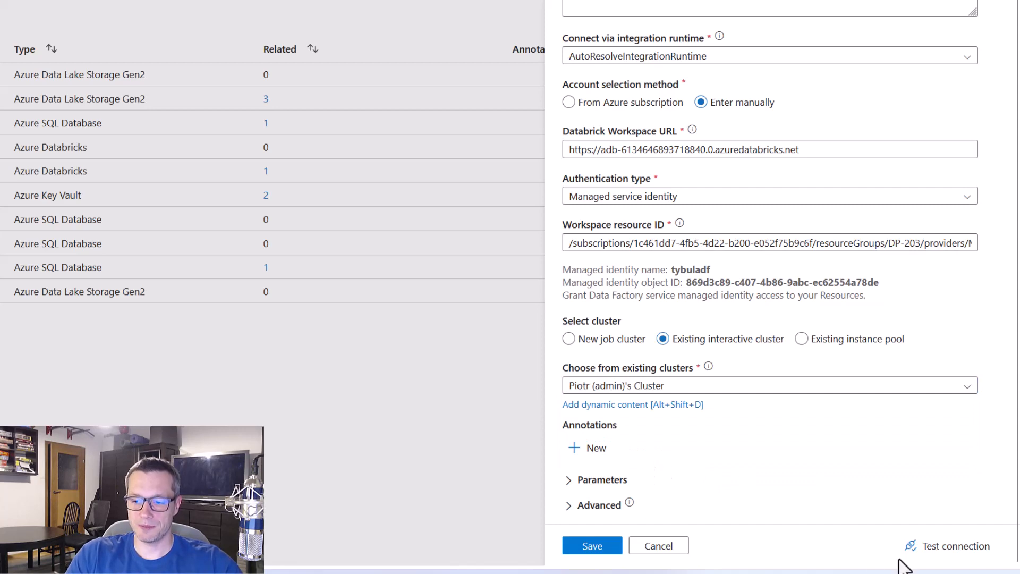
left_click(948, 552)
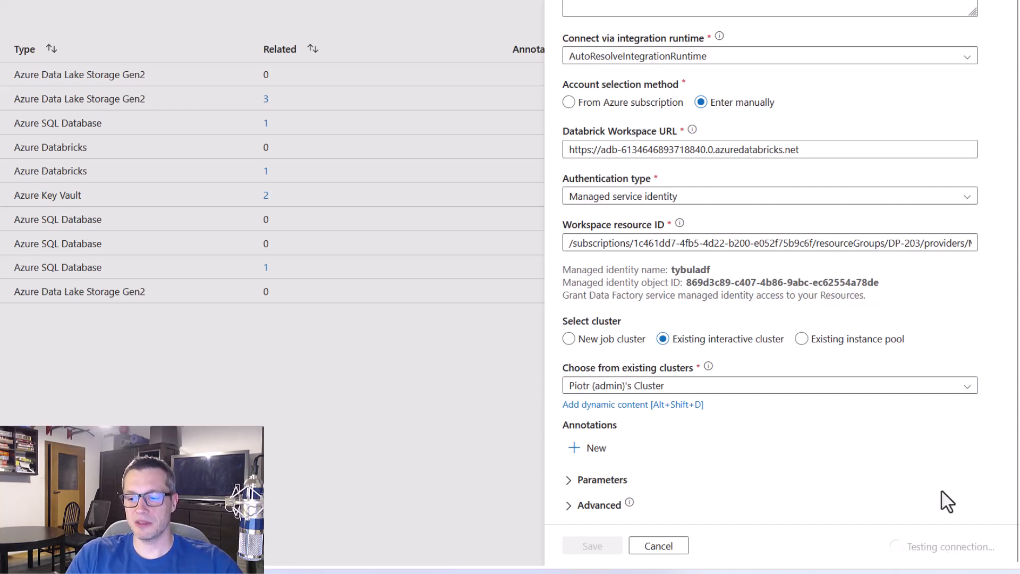
left_click(608, 550)
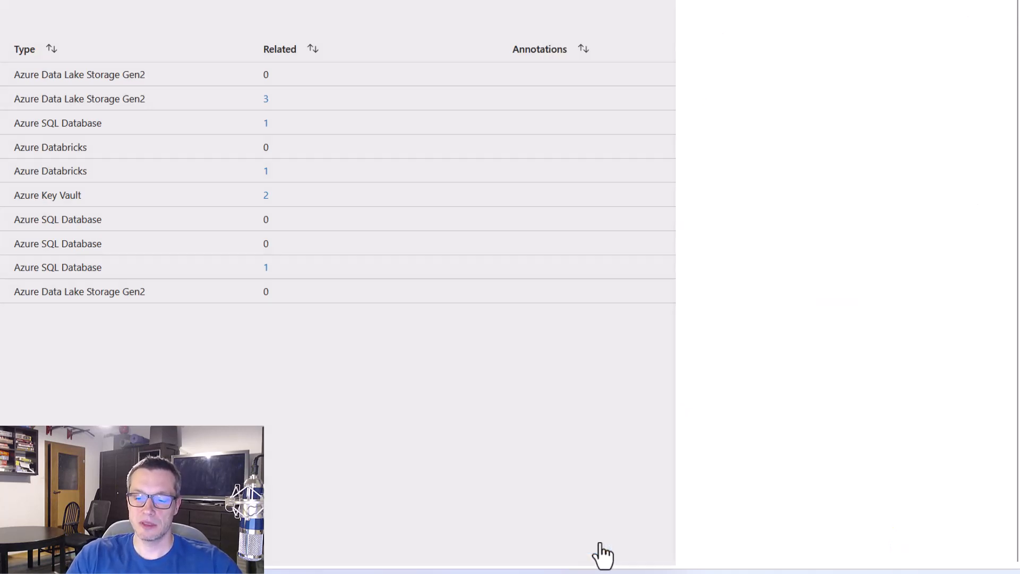
Publish all Data Factory changes and run the OrchestrationSample pipeline in debug mode
left_click(263, 21)
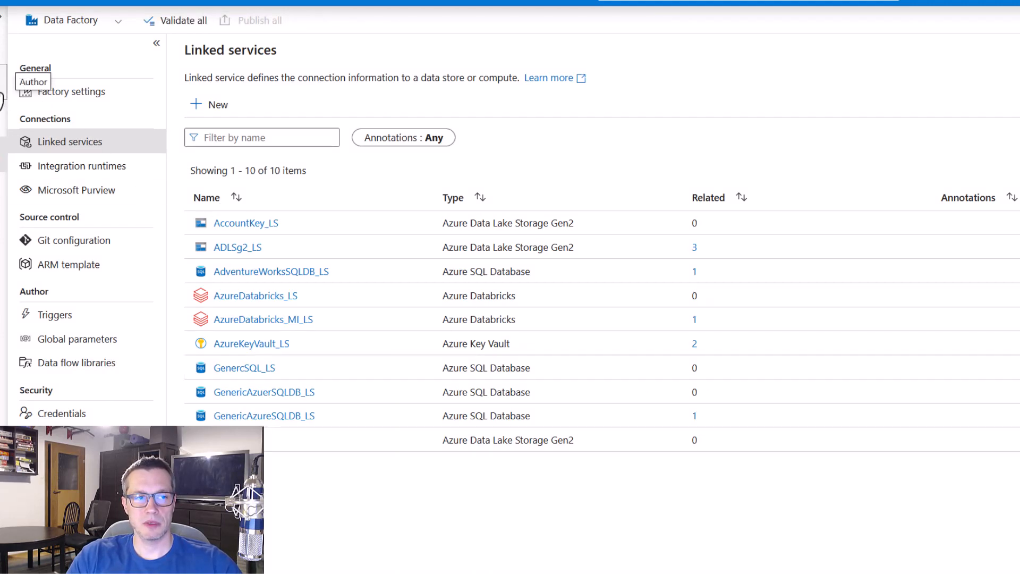
left_click(4, 93)
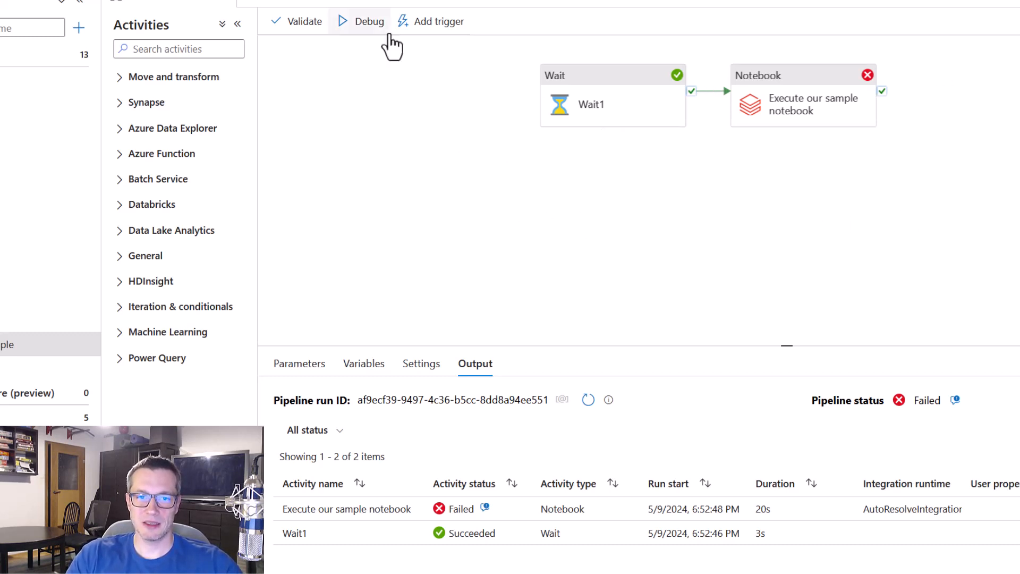
left_click(368, 23)
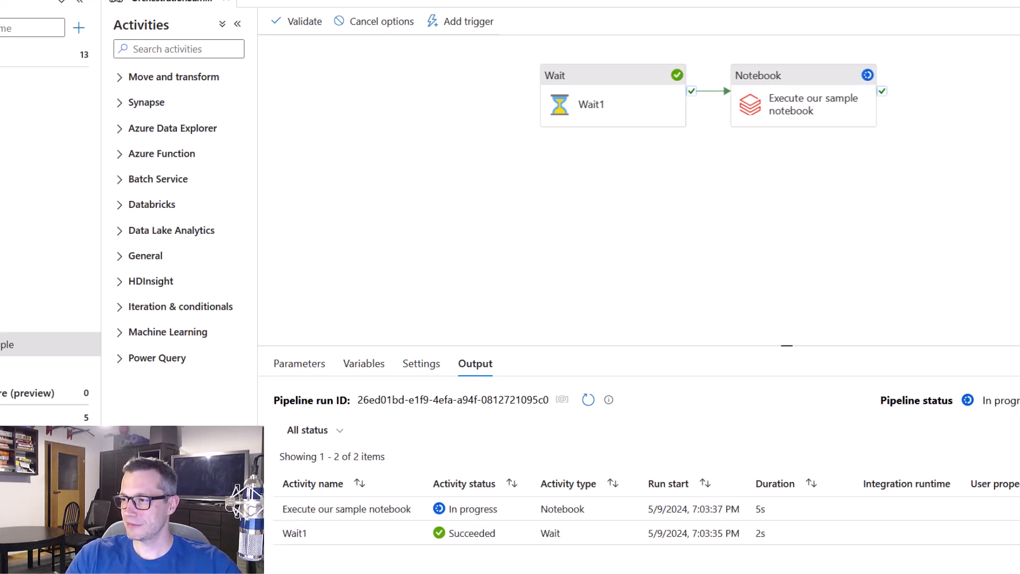
left_click(675, 228)
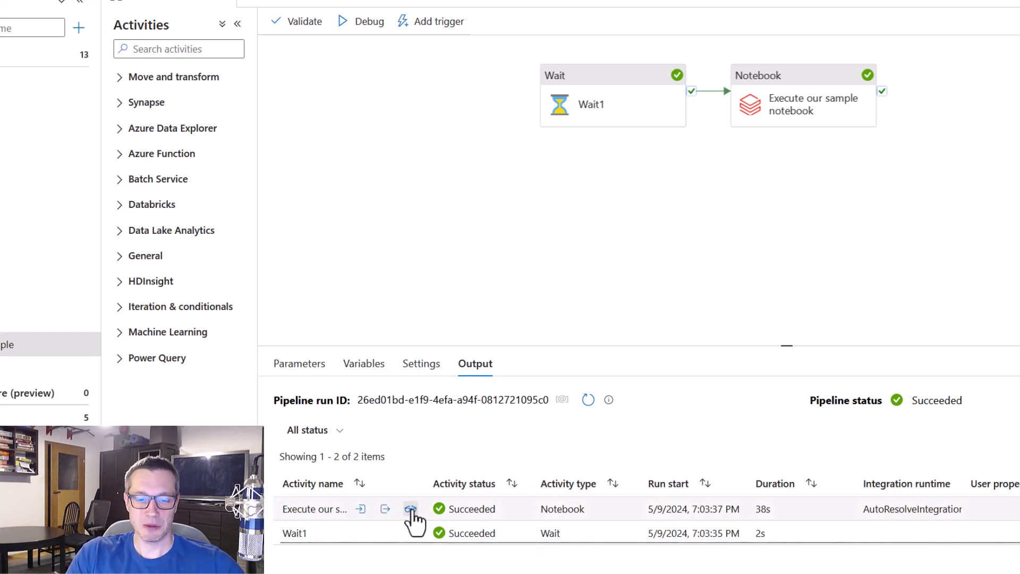
Open the Databricks run page of the Notebook activity and examine its task run details, identity, compute and output
left_click(411, 509)
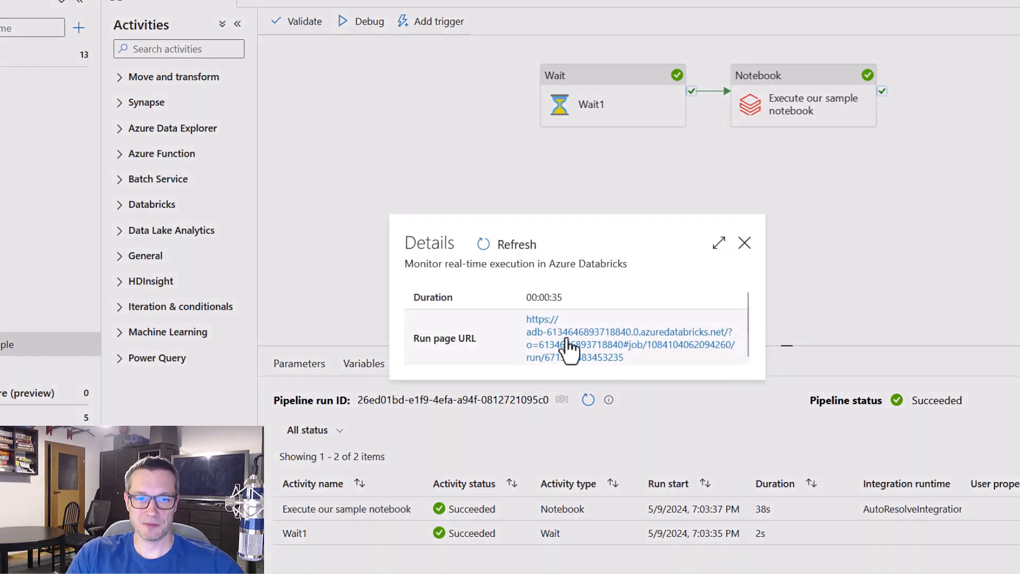
left_click(566, 348)
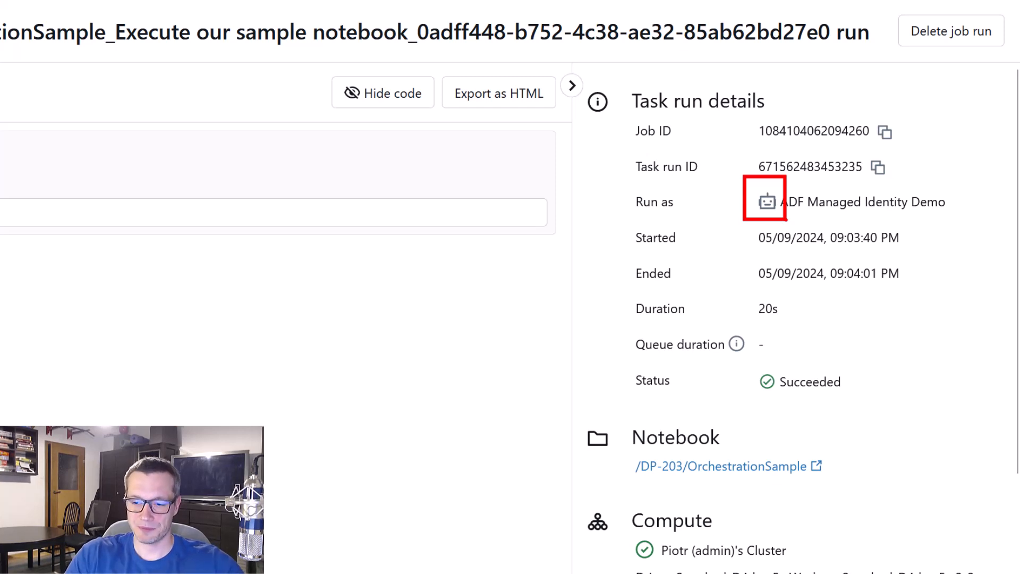
scroll(810, 302, "down", 5)
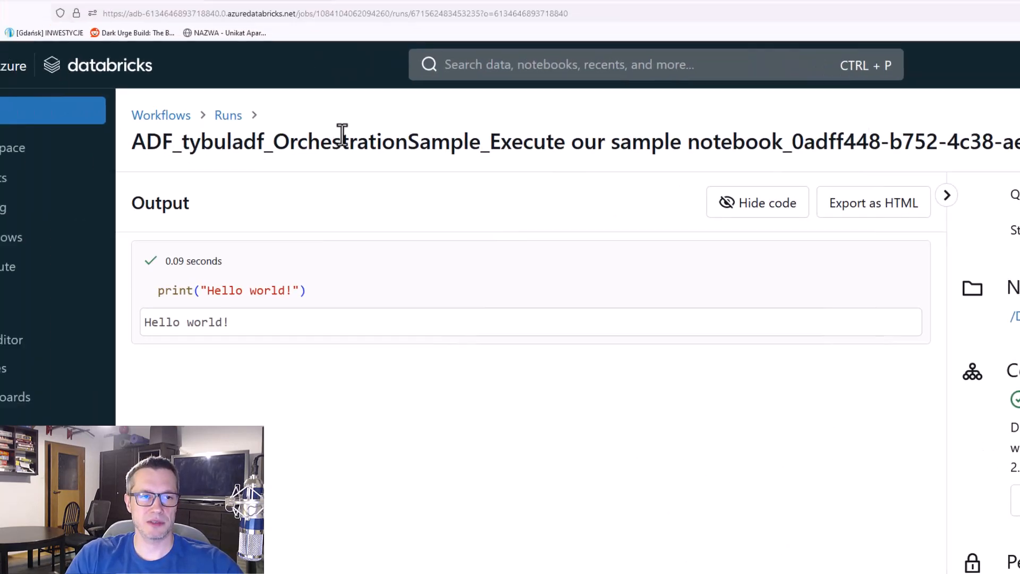
Switch to Data Factory, close the run details, and start a new linked service of the Azure Databricks compute type
left_click(227, 5)
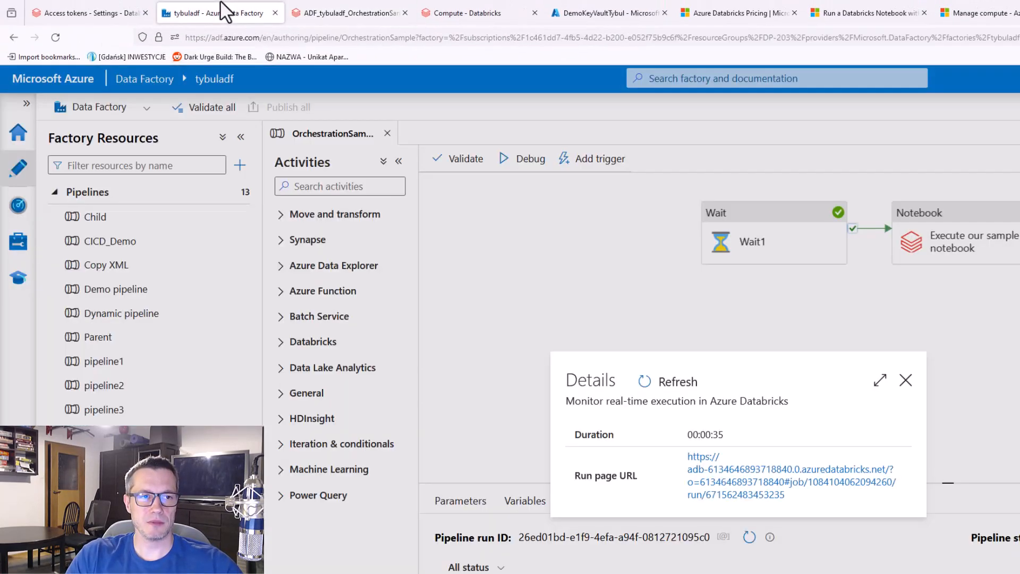
left_click(903, 385)
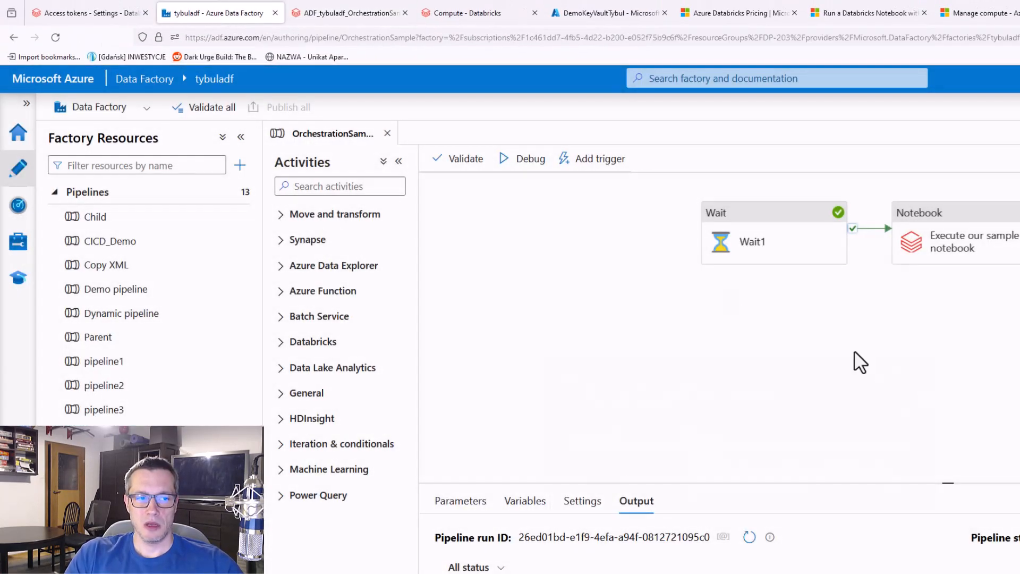
left_click(21, 243)
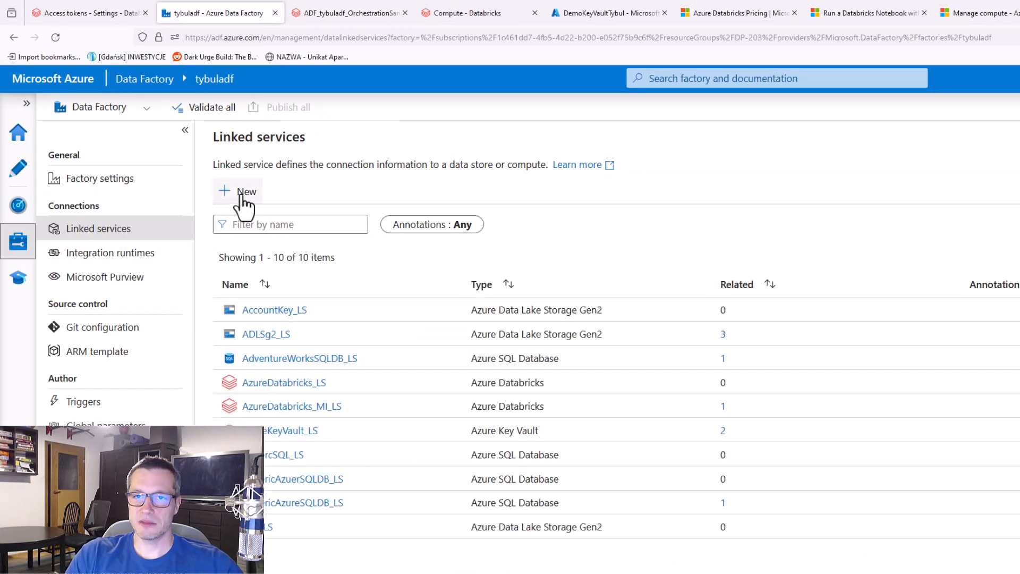
left_click(240, 195)
left_click(1019, 141)
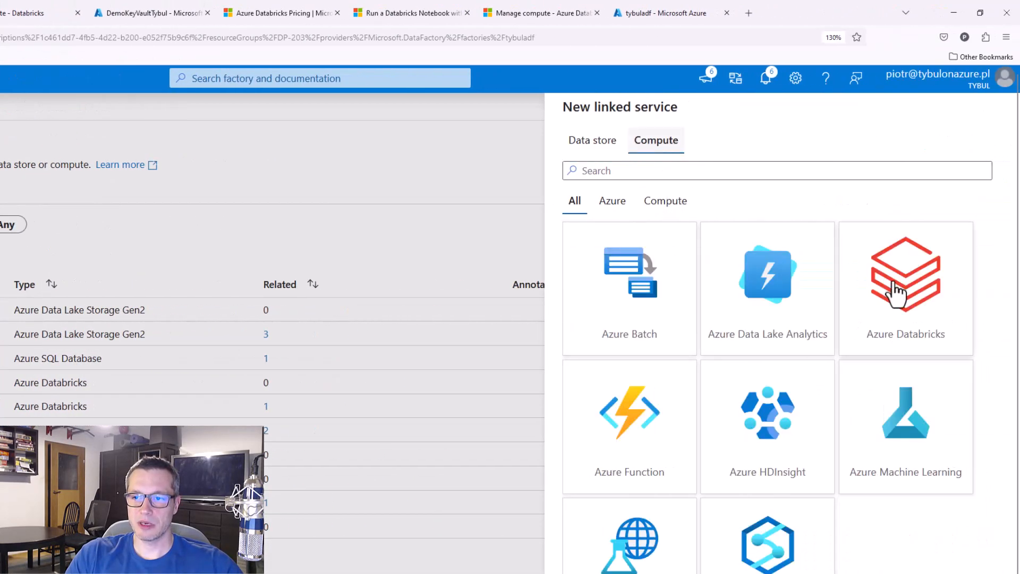
left_click(895, 292)
left_click(592, 573)
Name the new linked service AzureDatabricks_MI_JOB_LS
left_click(660, 172)
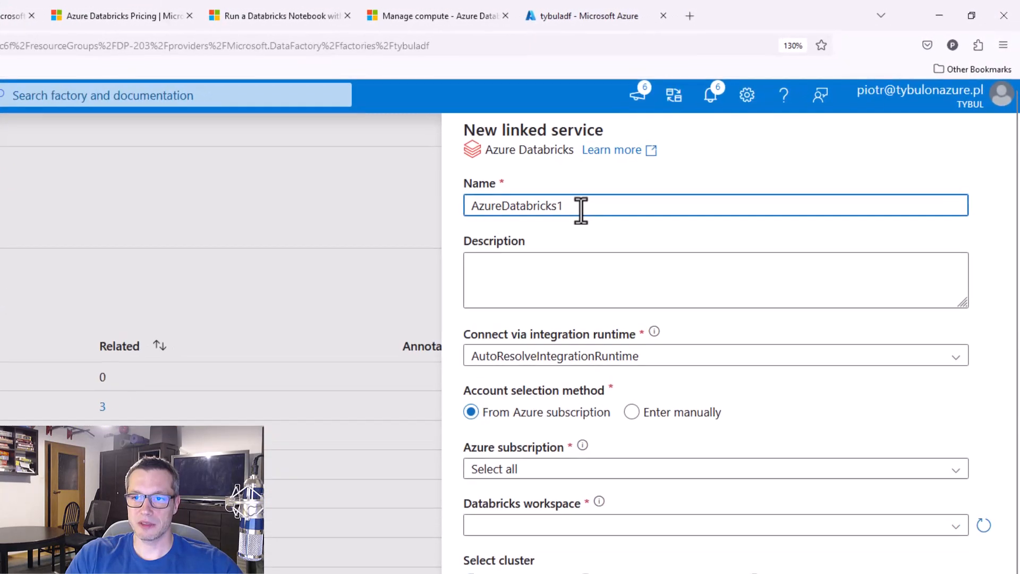
key("BackSpace")
type("_")
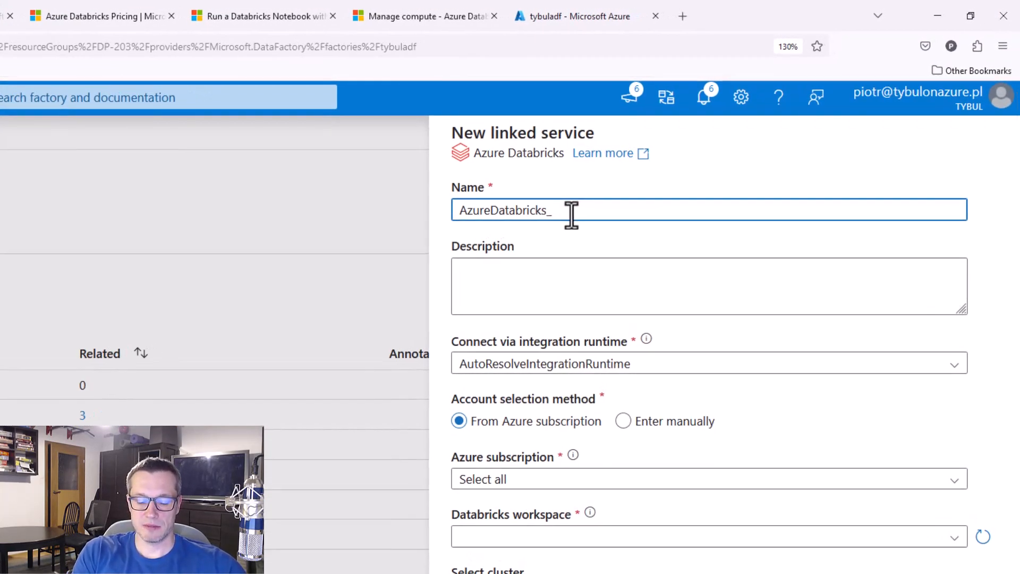
type("MI")
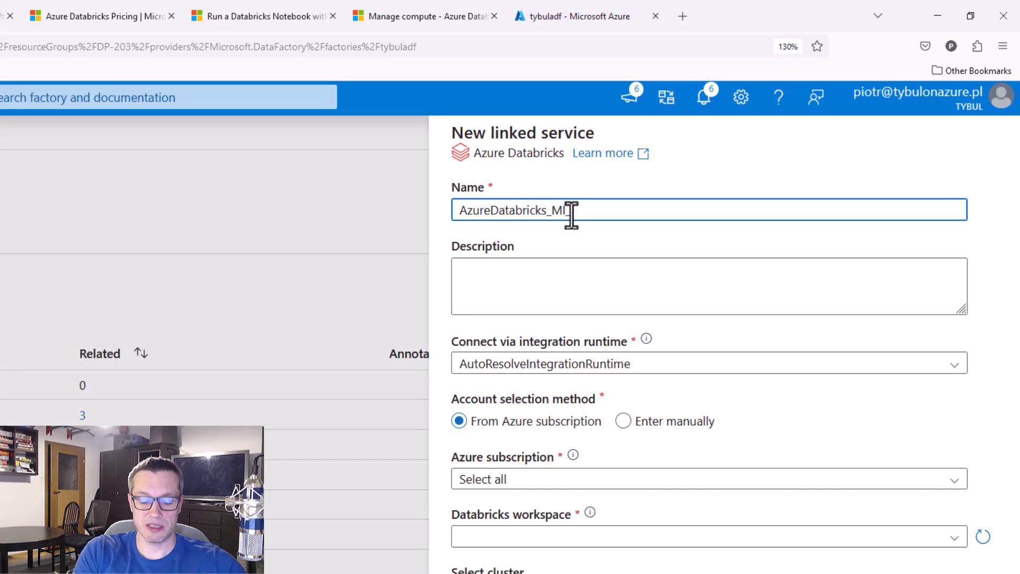
type("_JOB_LS")
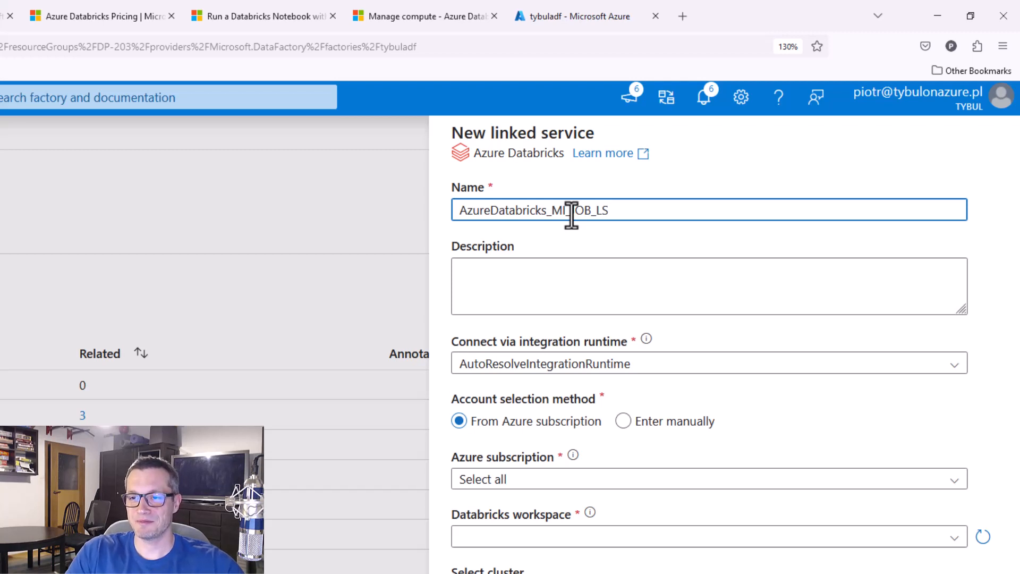
Select the Visual Studio Enterprise Subscription and the DemoDP203Databricks1 workspace for the linked service, keeping the New job cluster option
left_click(945, 481)
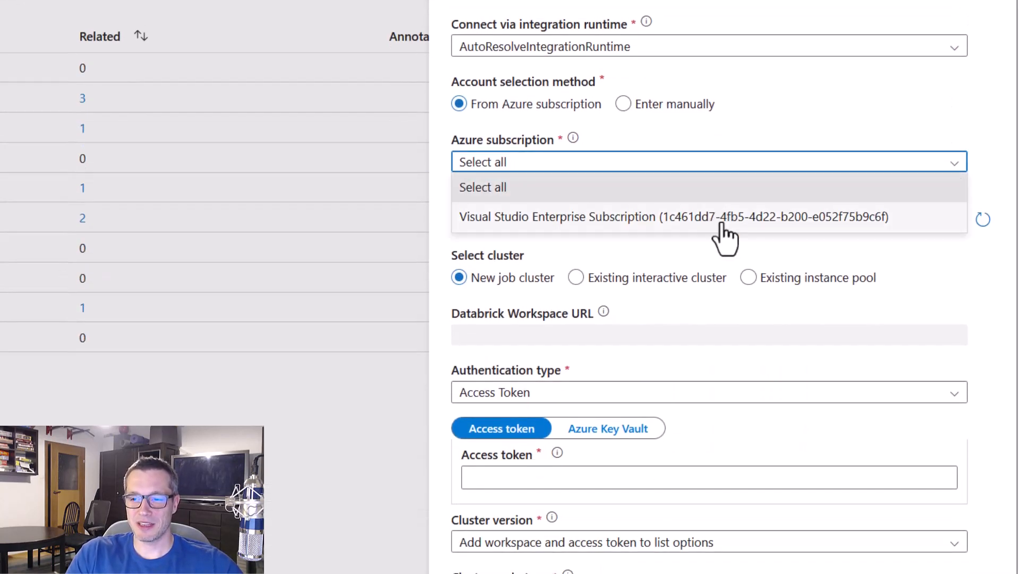
left_click(722, 223)
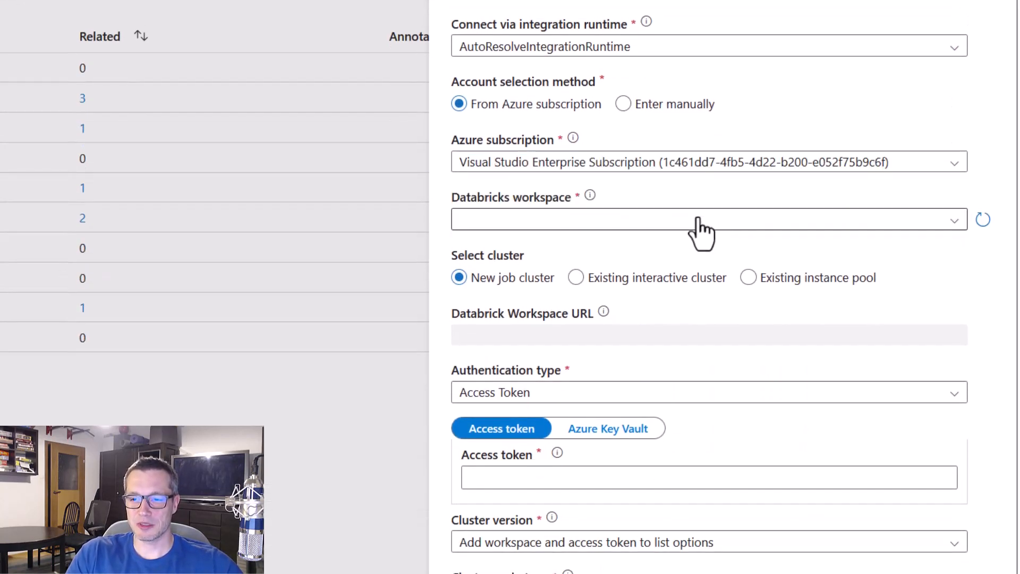
left_click(694, 220)
left_click(601, 280)
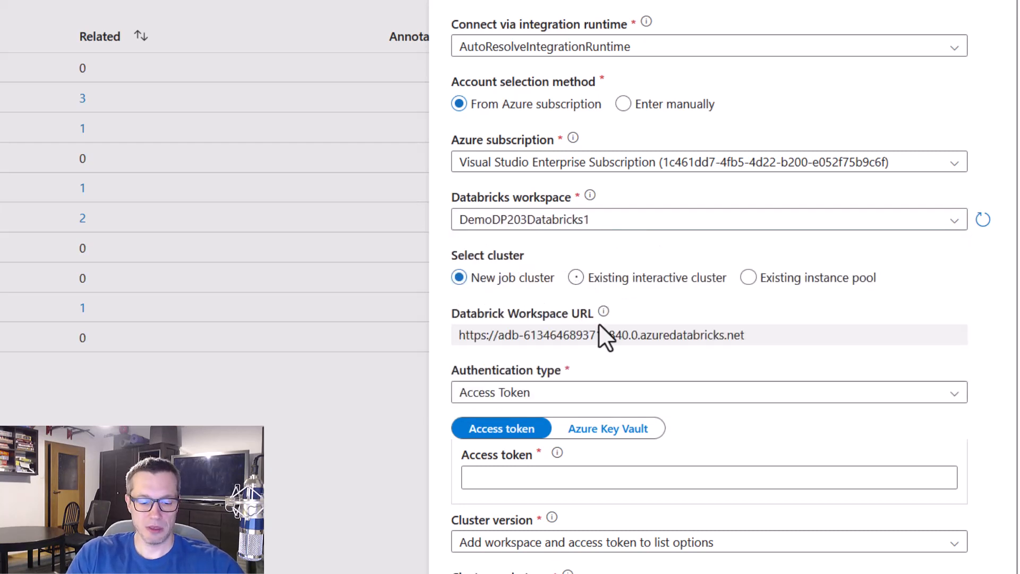
mouse_move(438, 239)
left_mouse_down()
mouse_move(518, 285)
mouse_move(567, 299)
left_mouse_up()
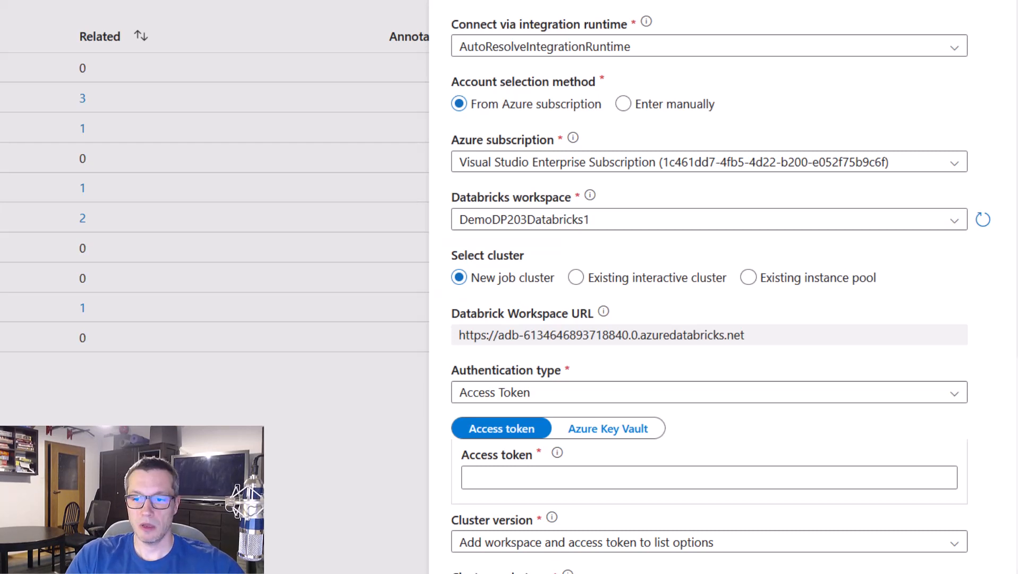
Set the linked service's authentication type to Managed service identity
scroll(919, 316, "down", 2)
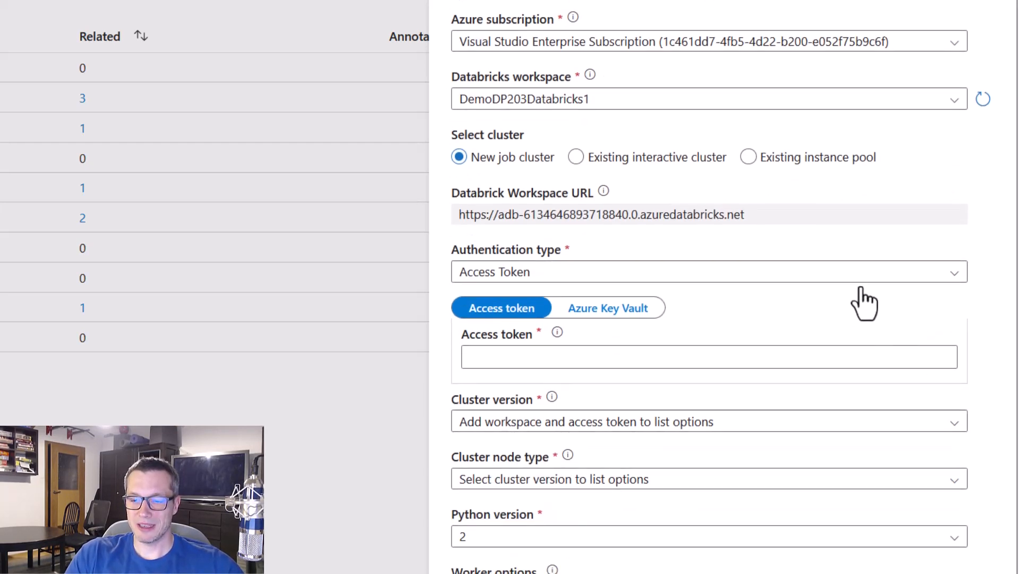
left_click(808, 274)
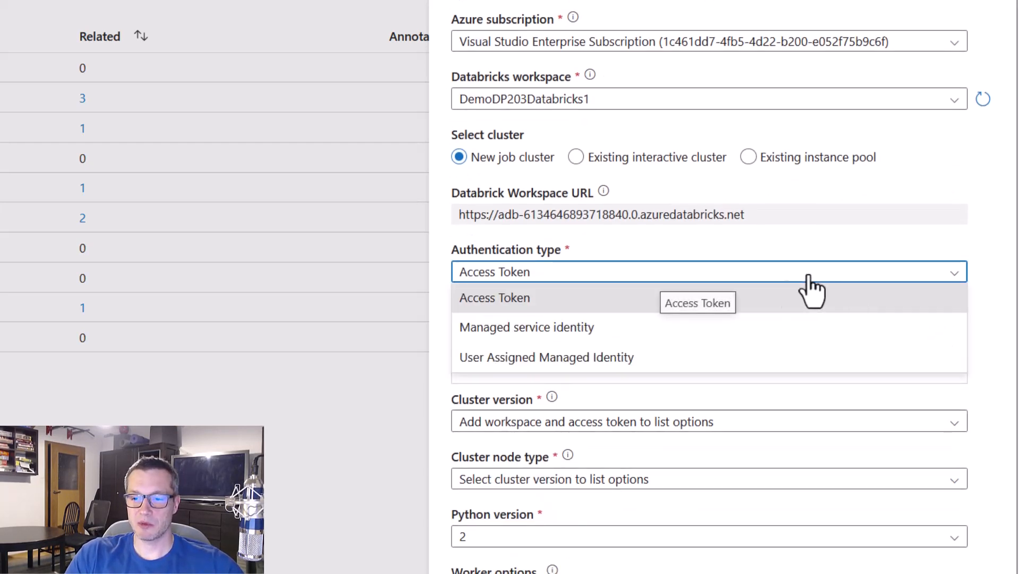
left_click(661, 330)
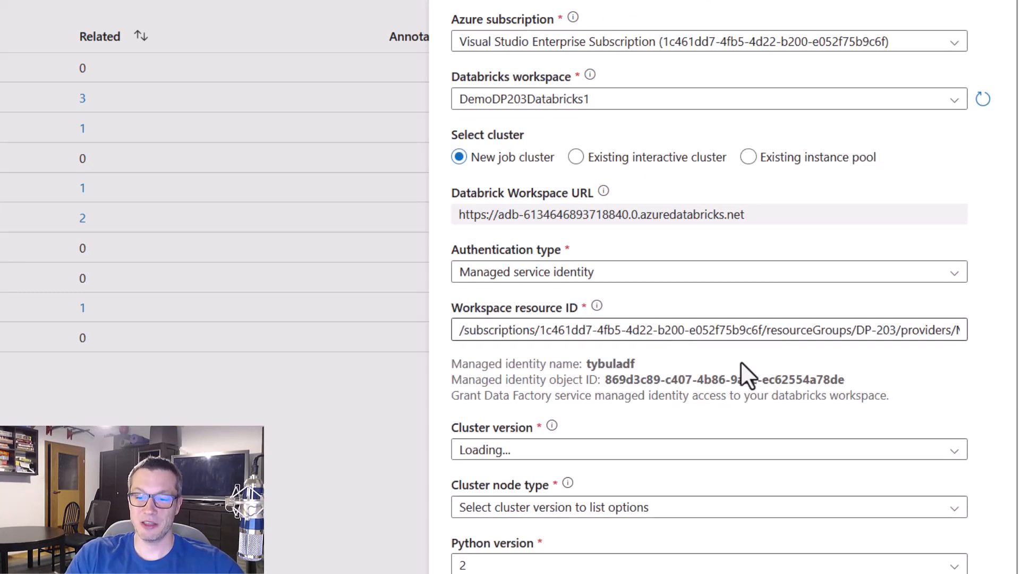
Set the job cluster version to 10.4 LTS (Apache Spark 3.2.1, Scala 2.12) and the node type to Standard_DS3_v2
scroll(974, 363, "down", 4)
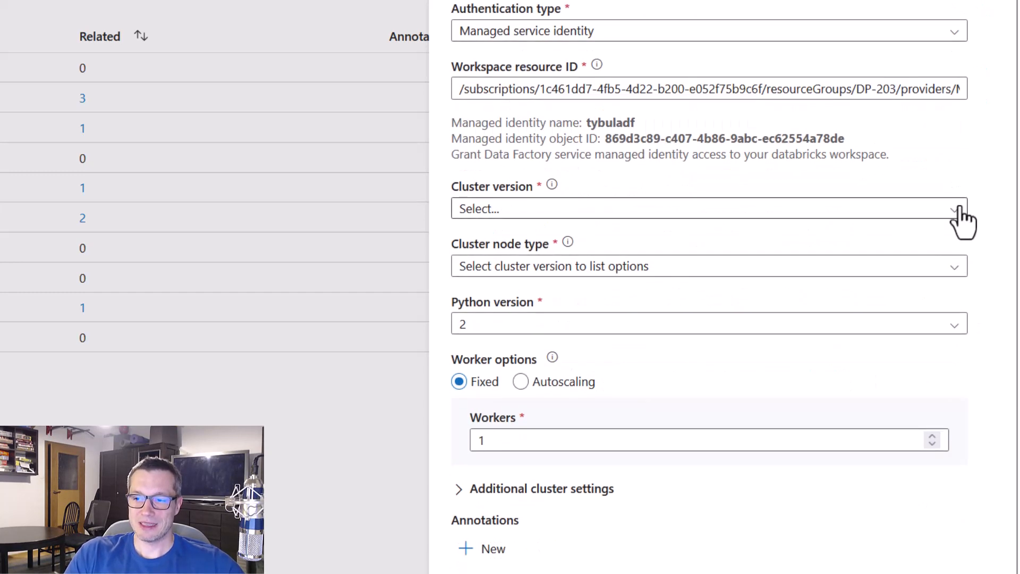
left_click(959, 210)
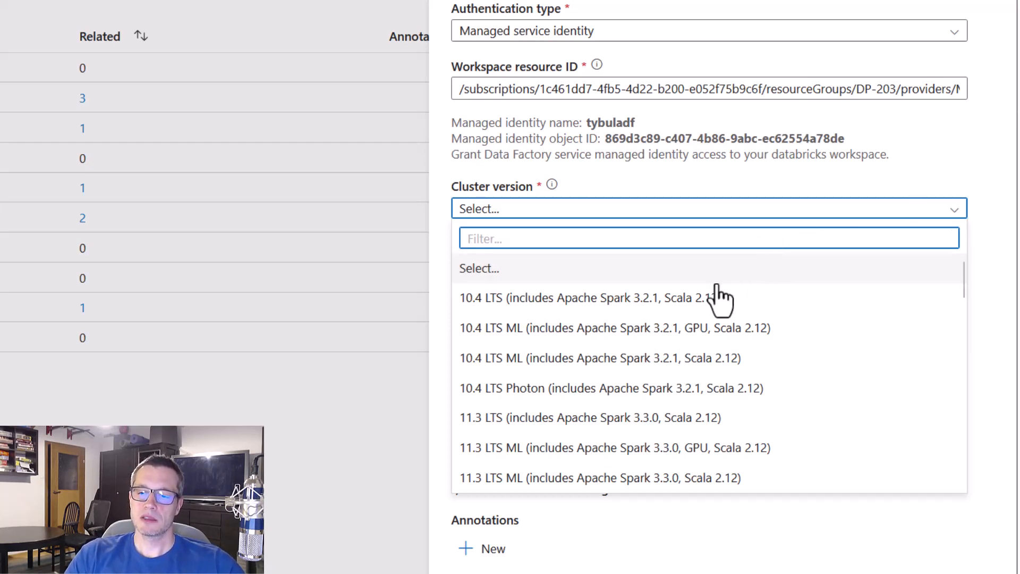
left_click(763, 317)
left_click(850, 266)
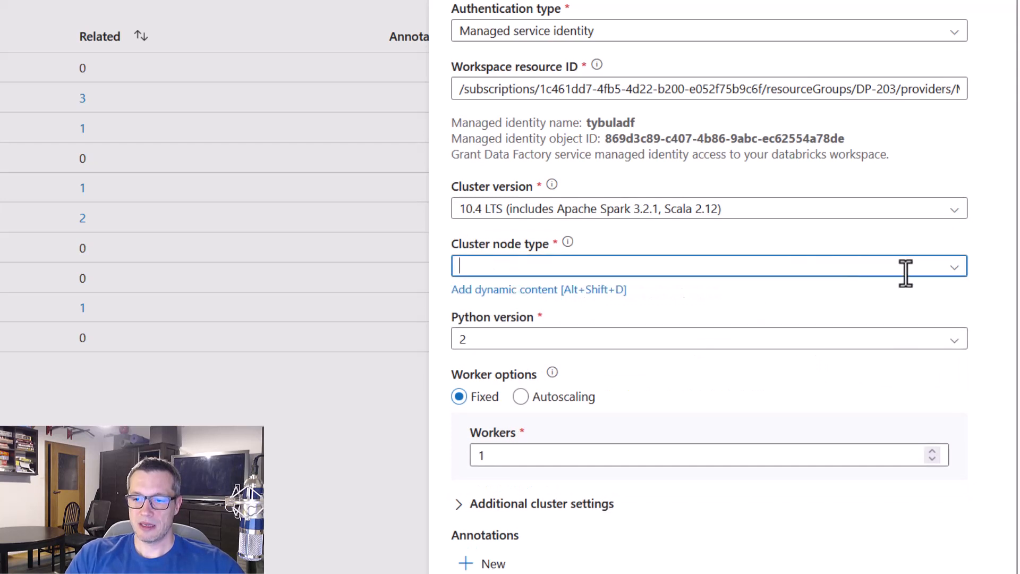
left_click(954, 272)
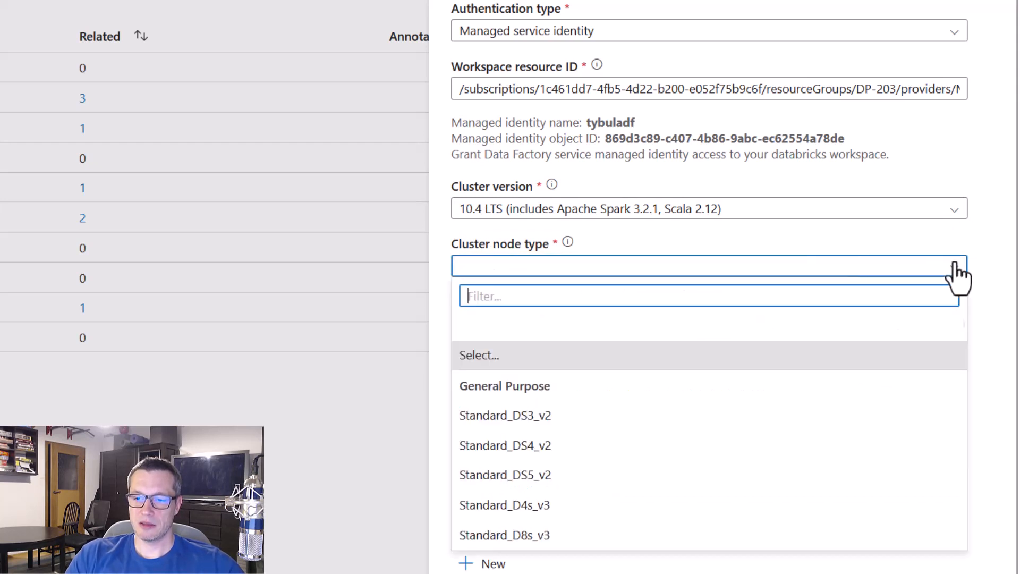
left_click(657, 416)
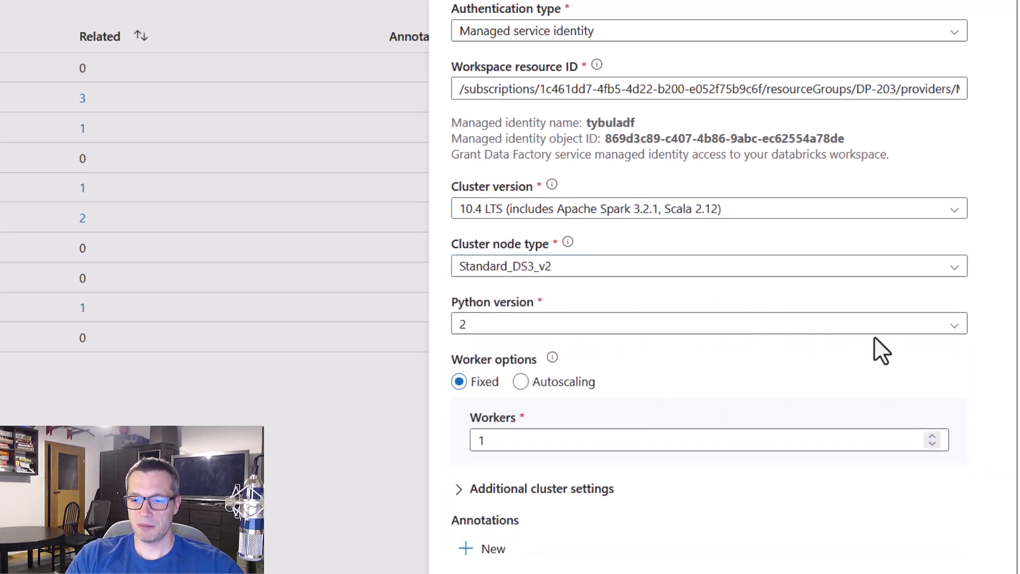
Test the connection, create the AzureDatabricks_MI_JOB_LS linked service, and publish it
scroll(711, 373, "down", 1)
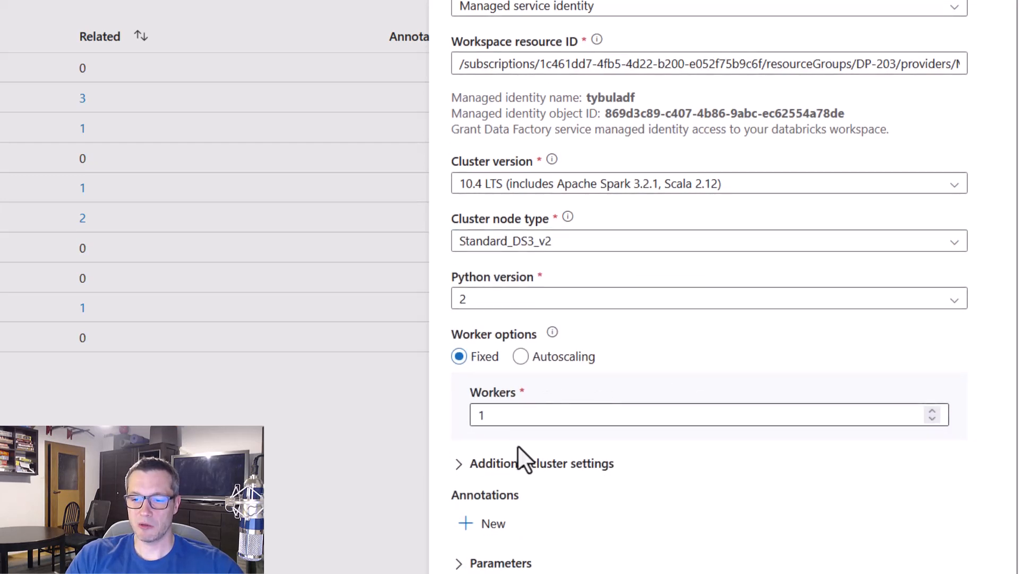
scroll(823, 510, "down", 4)
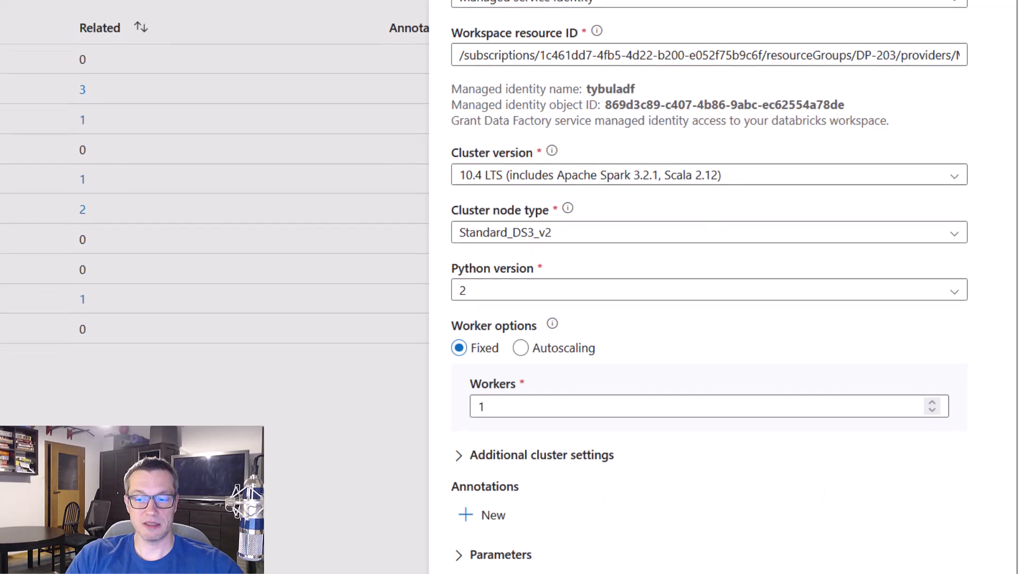
left_click(863, 547)
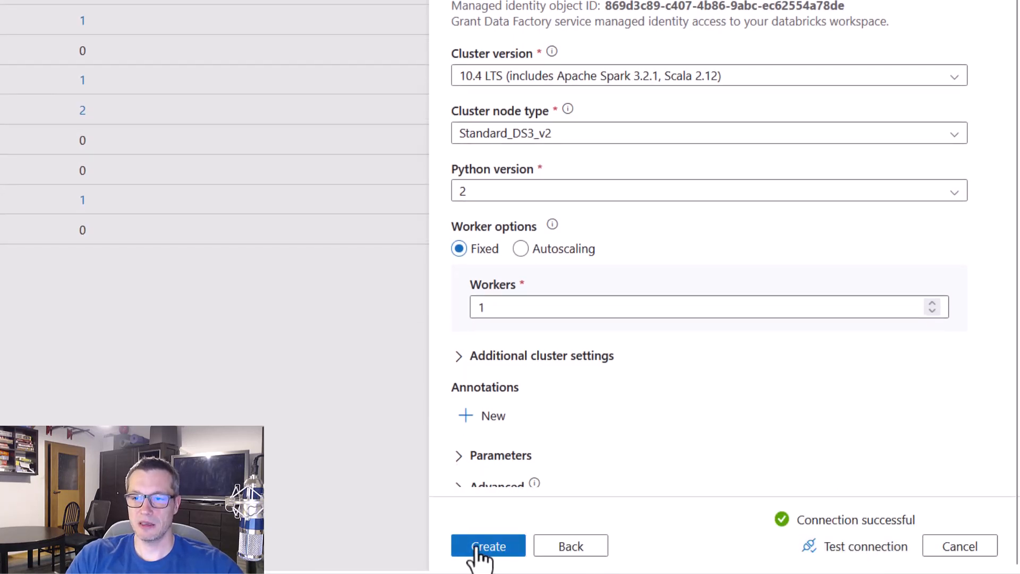
left_click(477, 548)
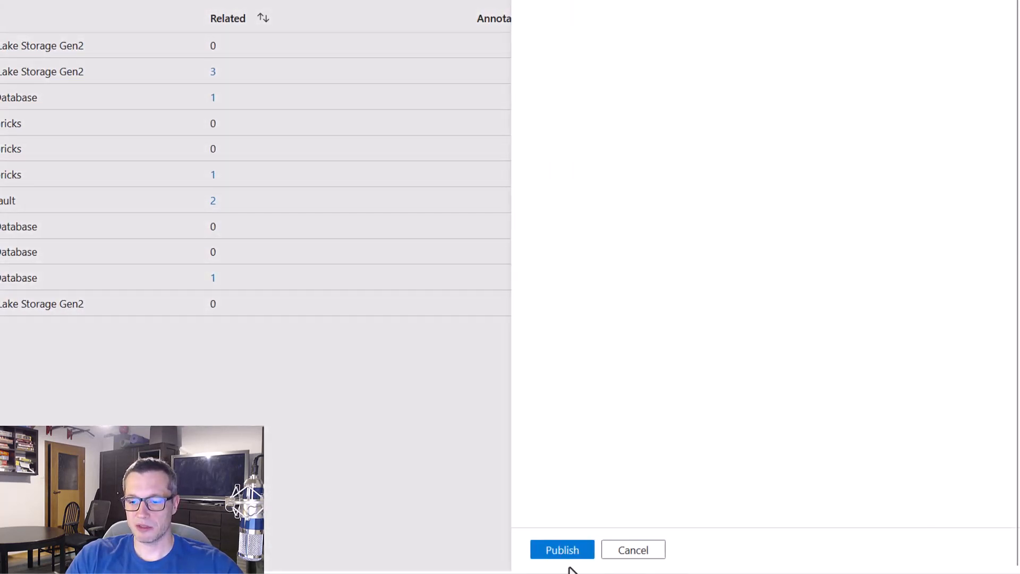
left_click(564, 551)
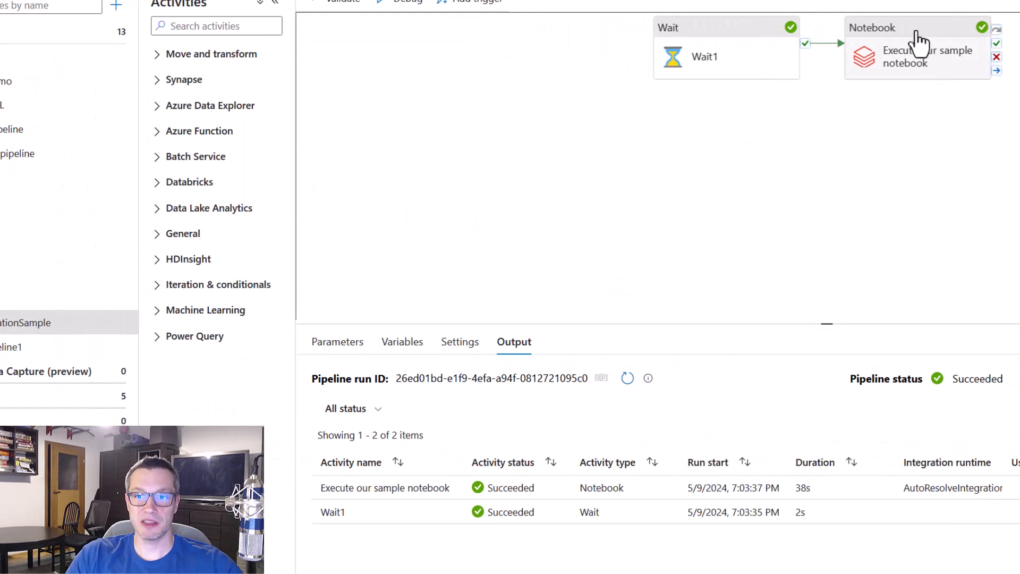
Set the Databricks linked service of the Notebook activity in the OrchestrationSample pipeline to AzureDatabricks_MI_JOB_LS
left_click(919, 43)
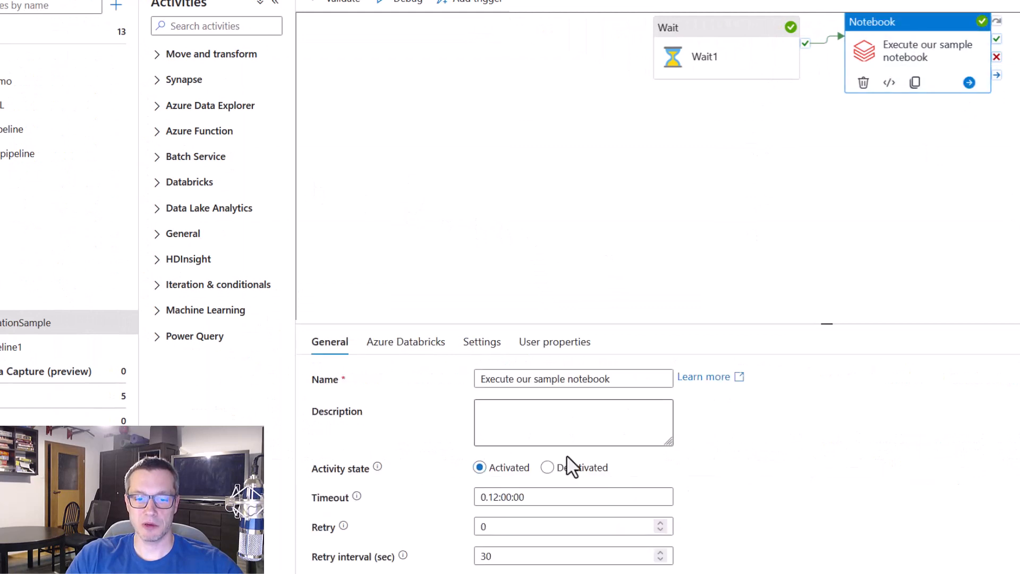
left_click(484, 351)
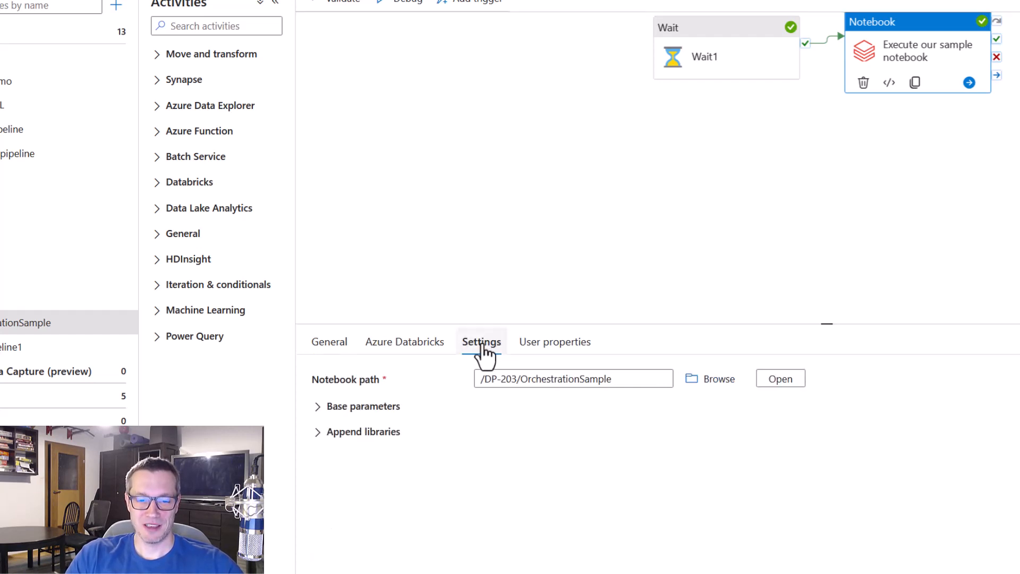
left_click(410, 344)
left_click(663, 381)
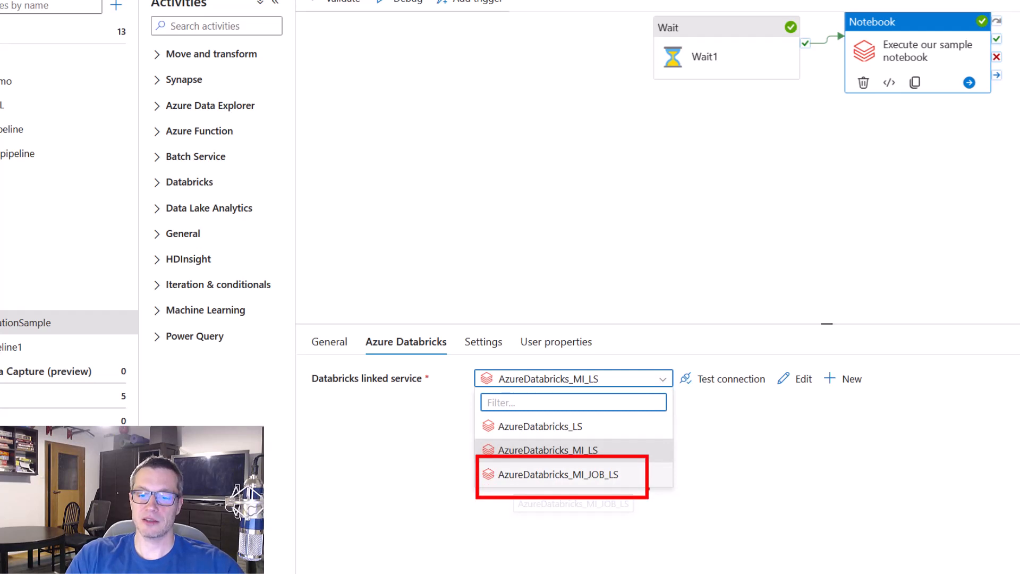
key("Escape")
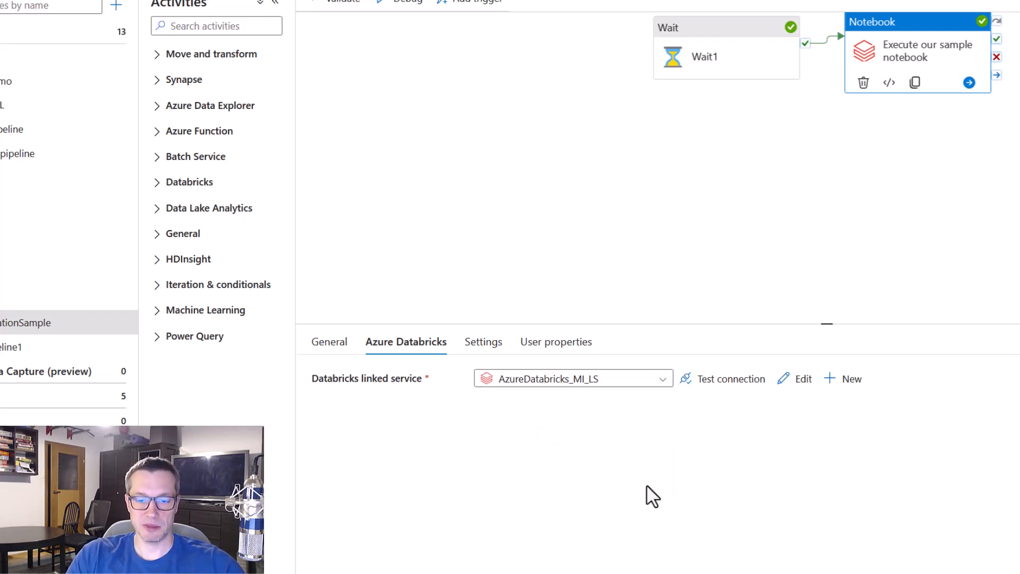
left_click(649, 378)
left_click(658, 383)
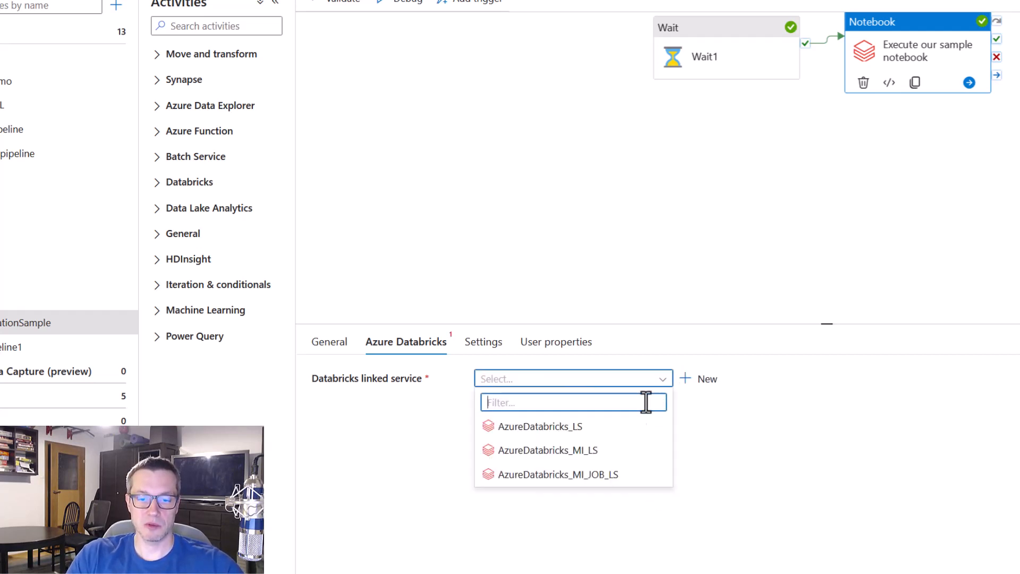
left_click(608, 474)
Publish the OrchestrationSample pipeline change and start a debug run of the pipeline
left_click(585, 232)
left_click(106, 1)
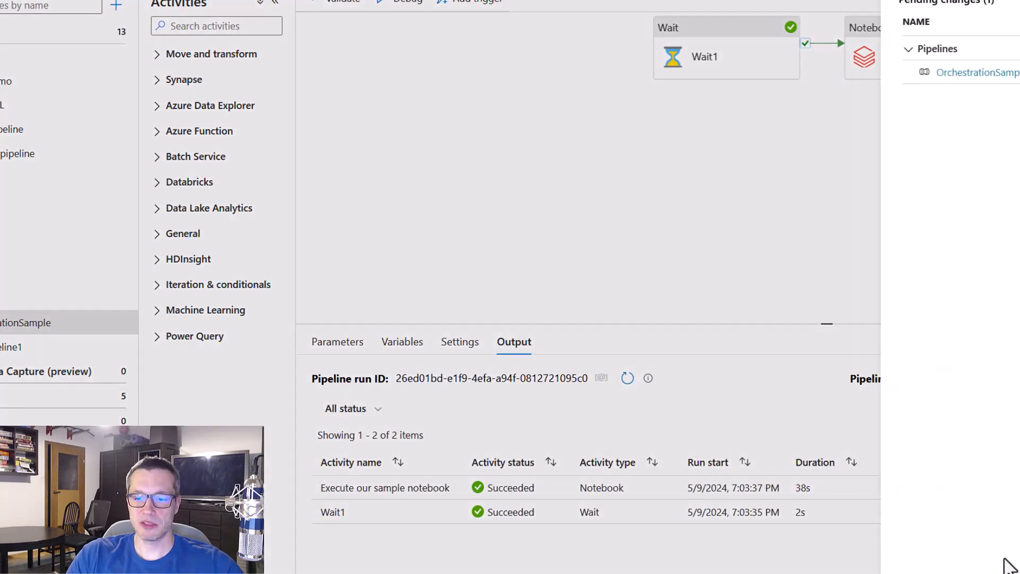
left_click(926, 572)
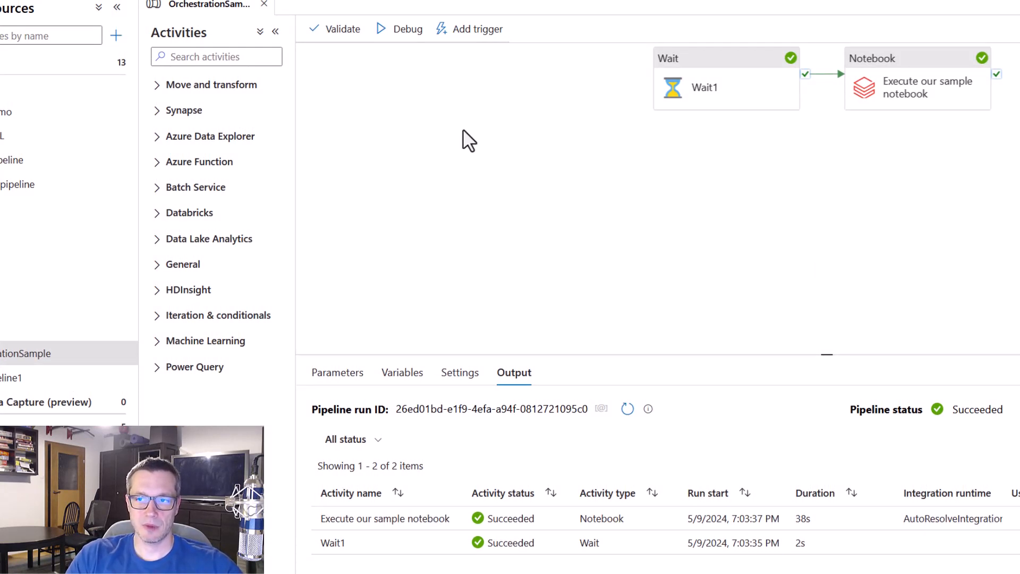
left_click(400, 31)
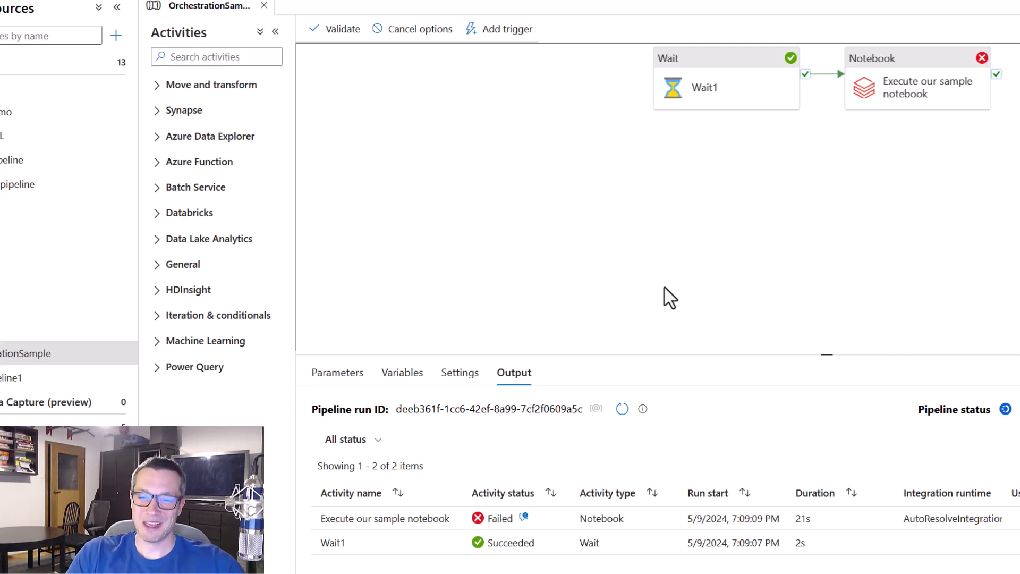
Examine the error details of the Notebook activity in the debug run output, and close them
left_click(523, 517)
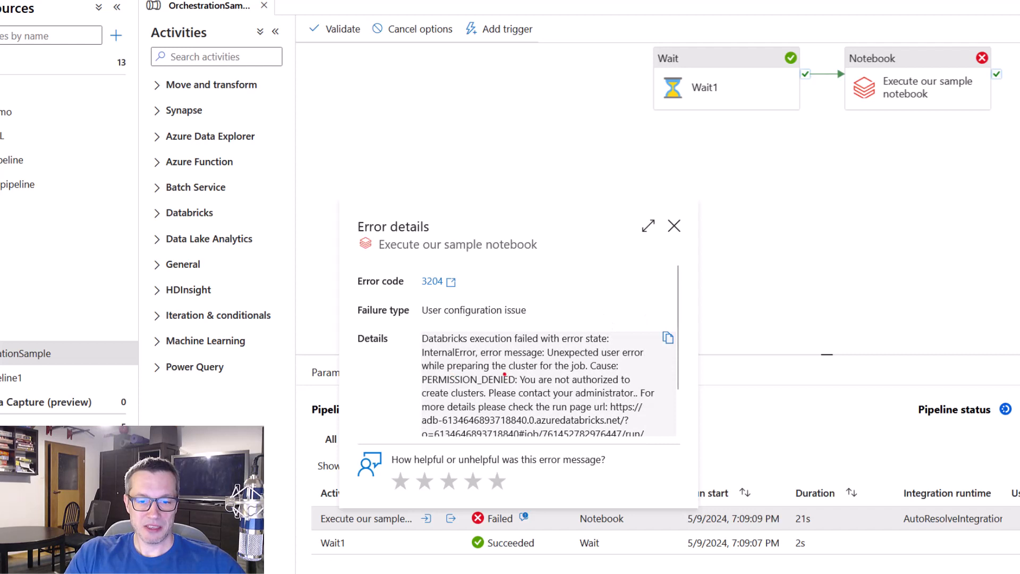
left_click_drag(415, 365, 667, 408)
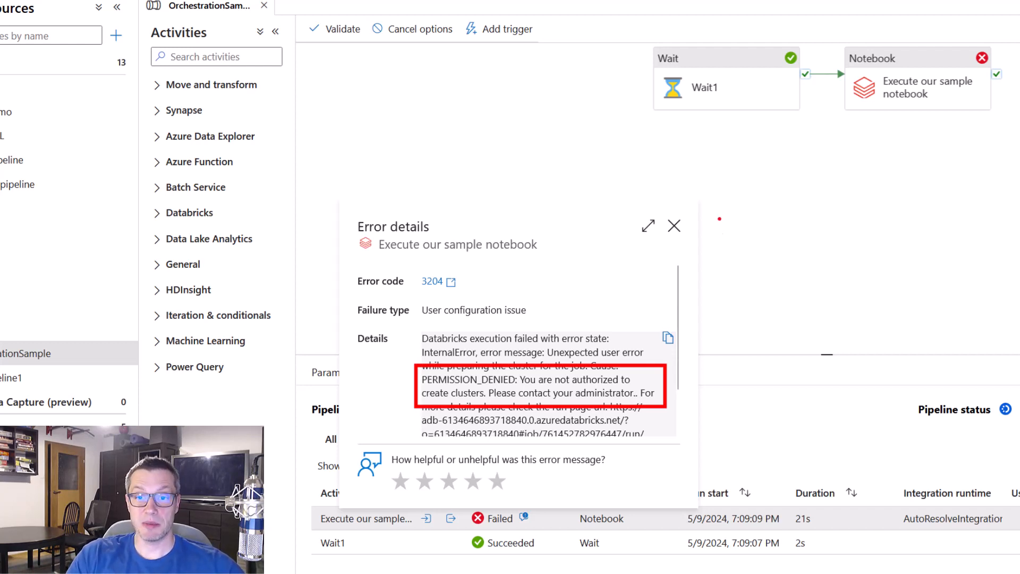
left_click(674, 226)
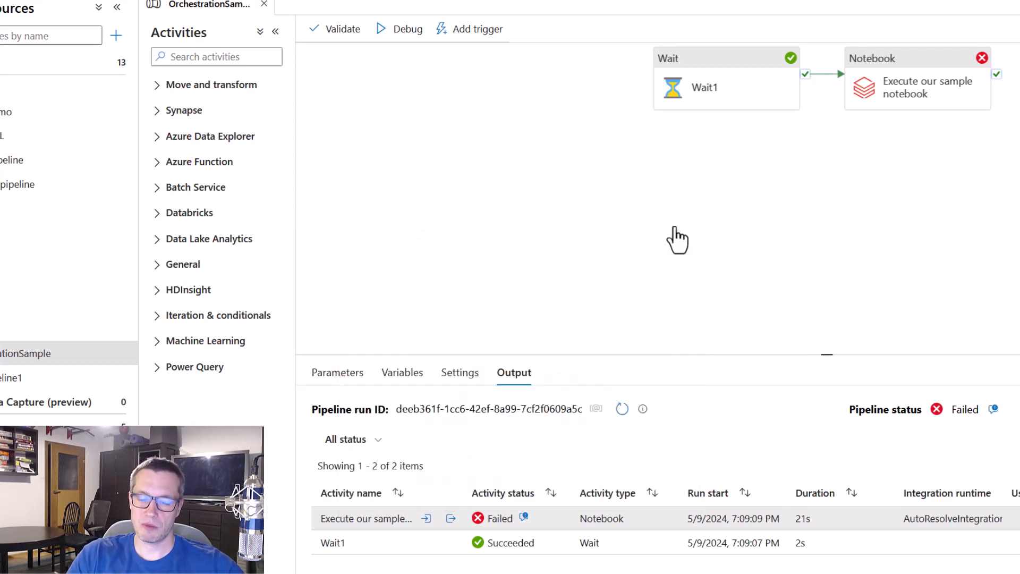
Switch to Databricks and open the ADF Managed Identity Demo service principal from the workspace's identity and access settings
left_click(27, 13)
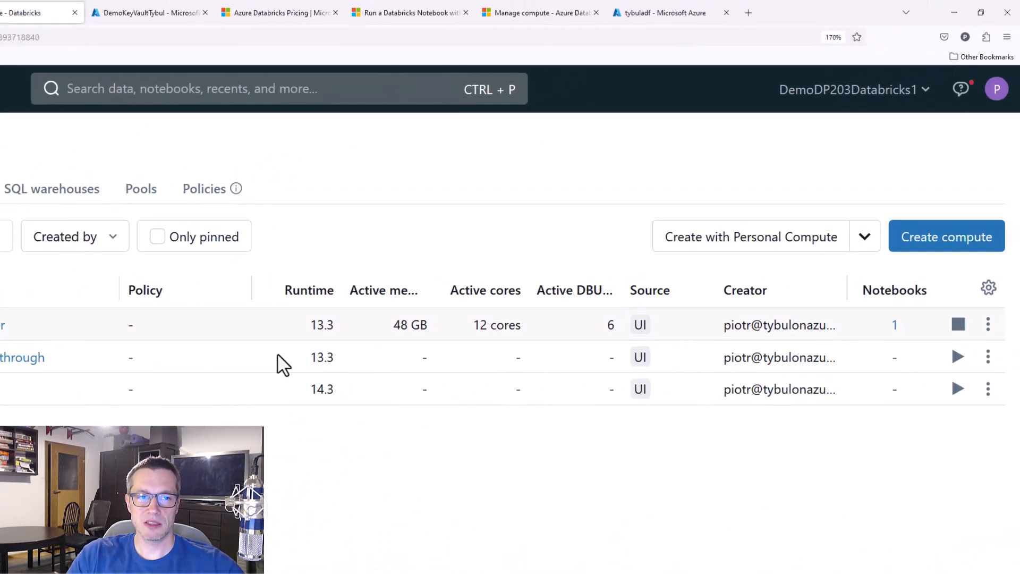
left_click(997, 89)
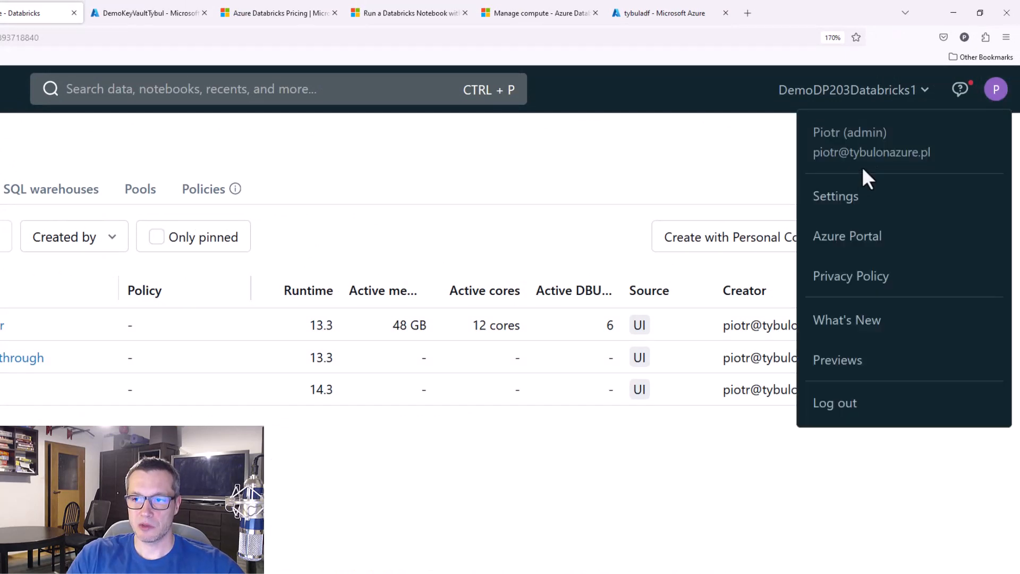
left_click(844, 197)
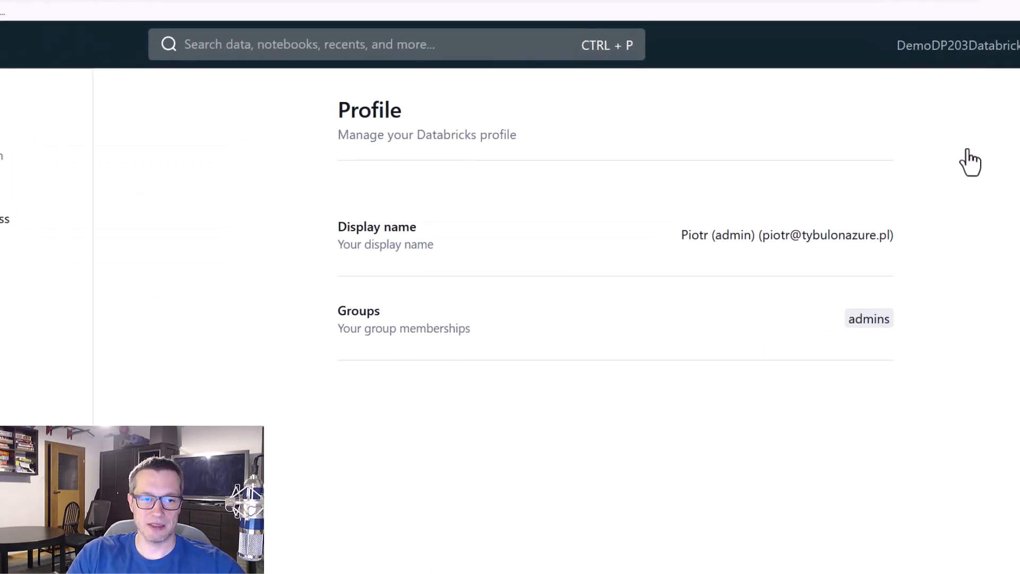
left_click(4, 219)
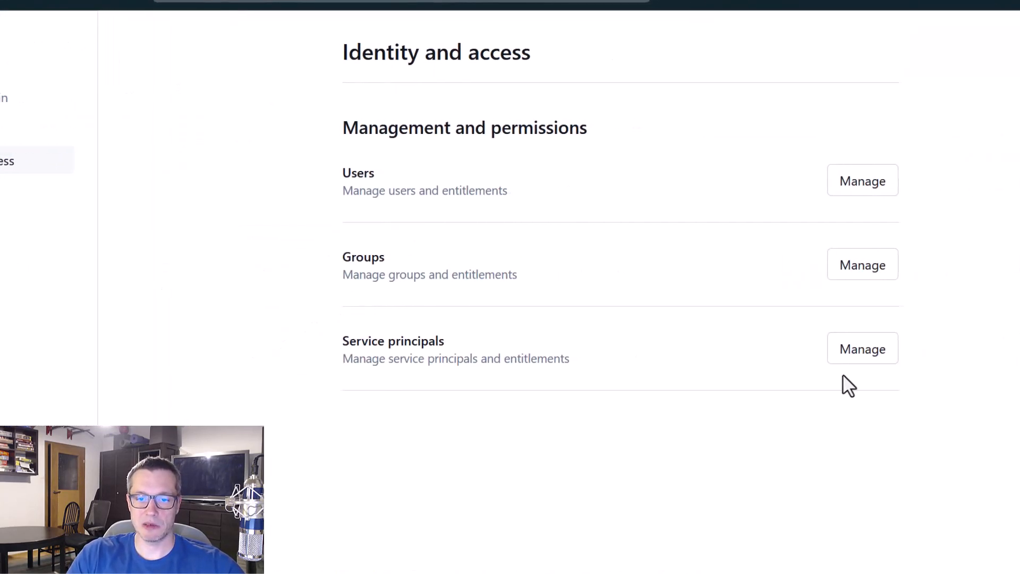
left_click(863, 355)
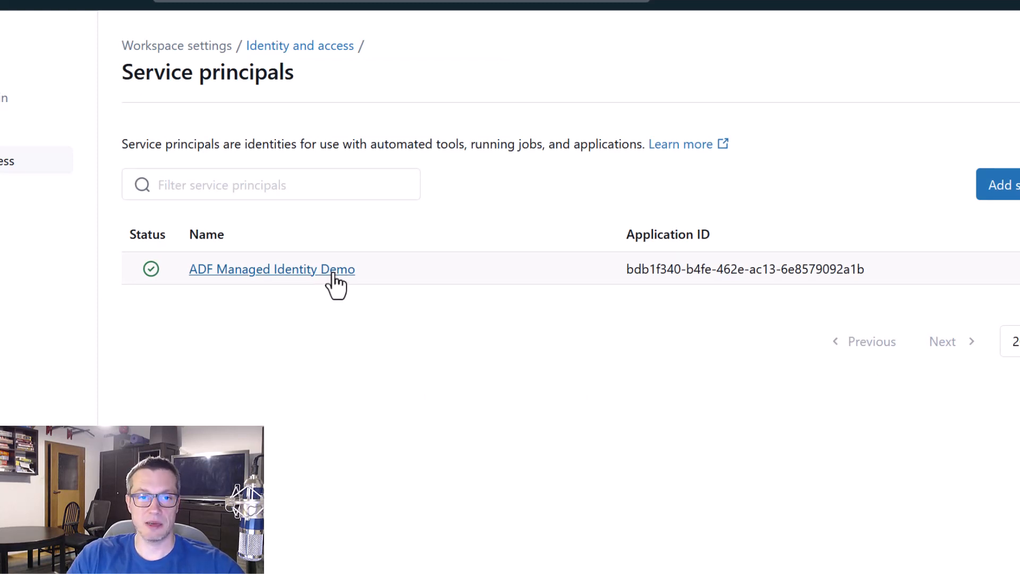
left_click(335, 269)
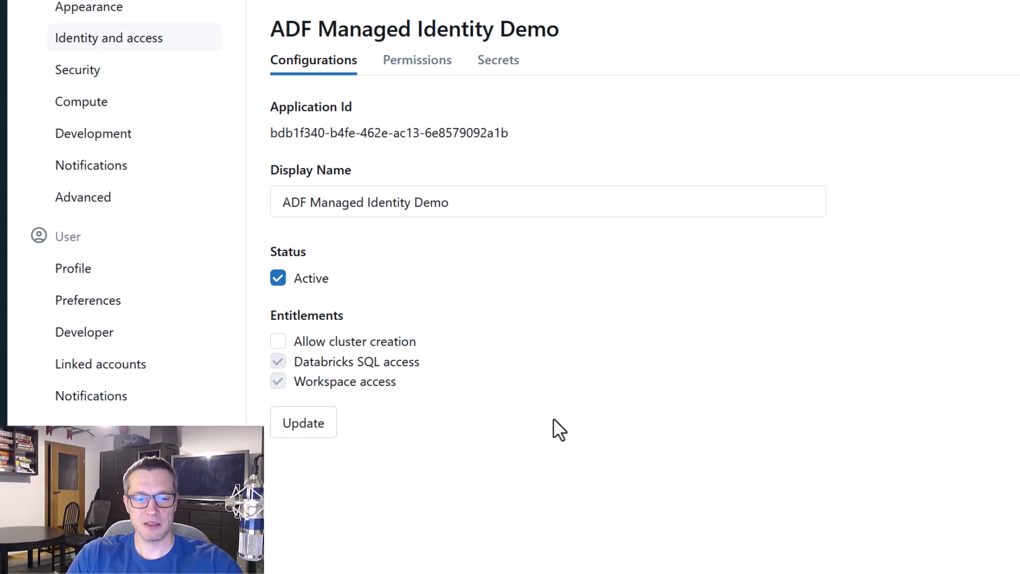
Allow cluster creation for the service principal, save the update, and start a new debug run of the pipeline in Data Factory
left_click(277, 341)
left_click(308, 424)
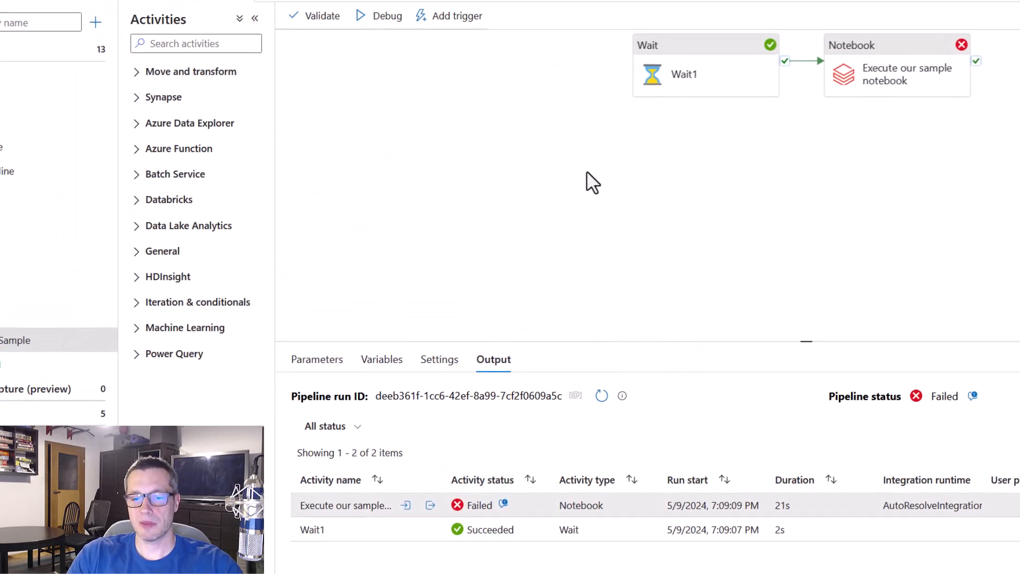
left_click(390, 20)
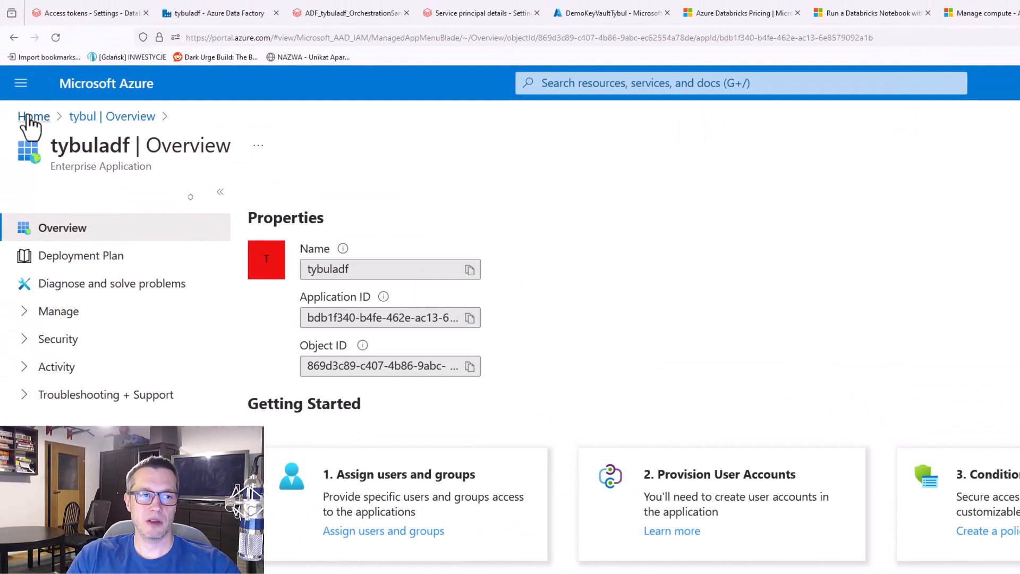
In the Azure portal, open the databricks-rg-DemoDP203Databricks1-s3btpojfgtmxw resource group and group its resources by type
left_click(28, 114)
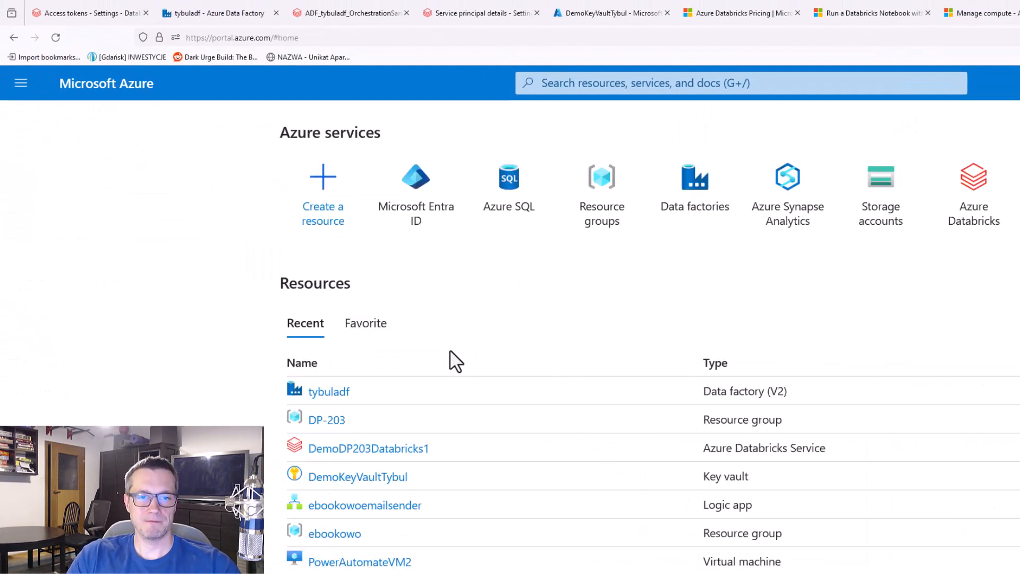
left_click(605, 196)
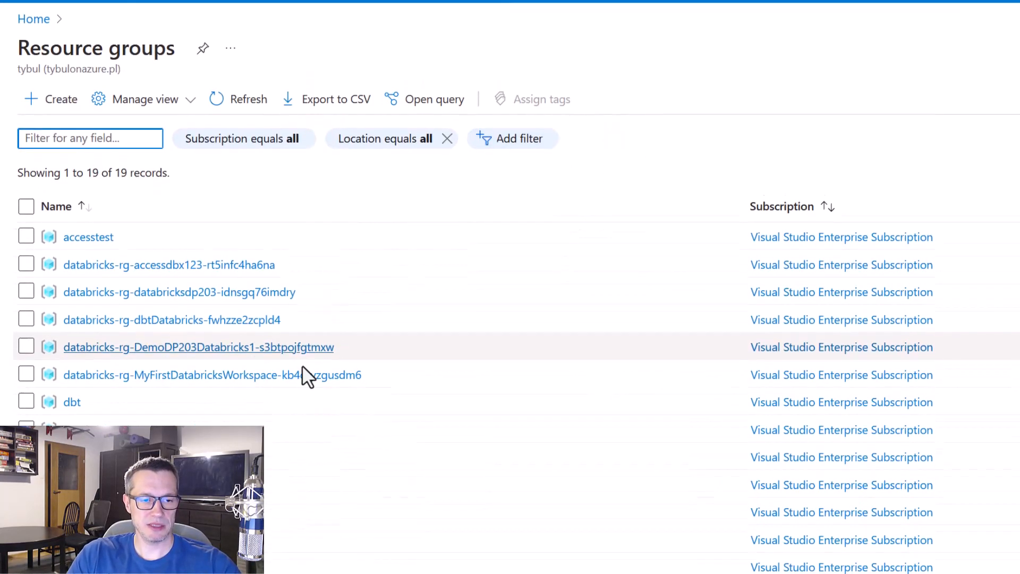
left_click(207, 348)
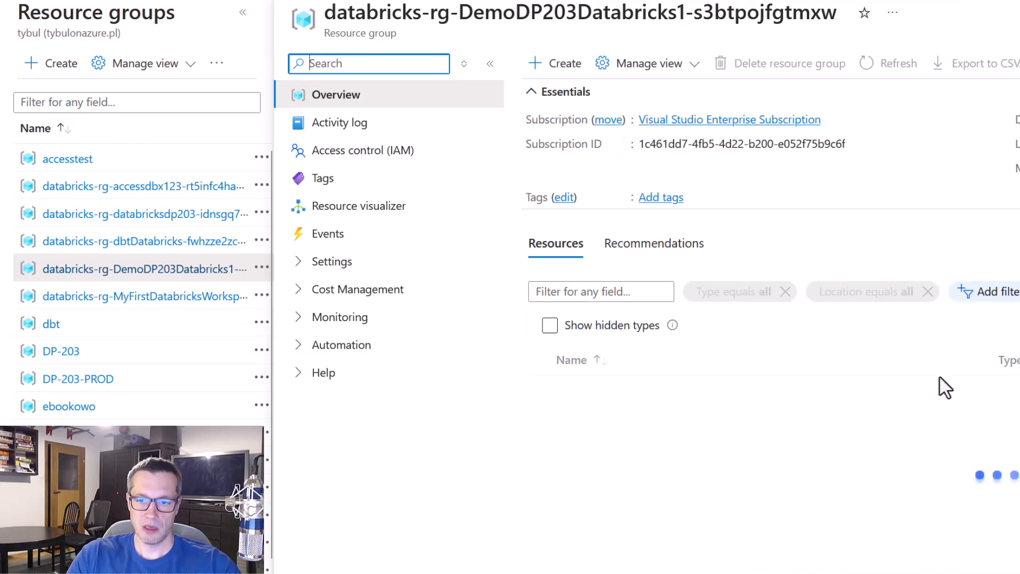
left_click(1019, 321)
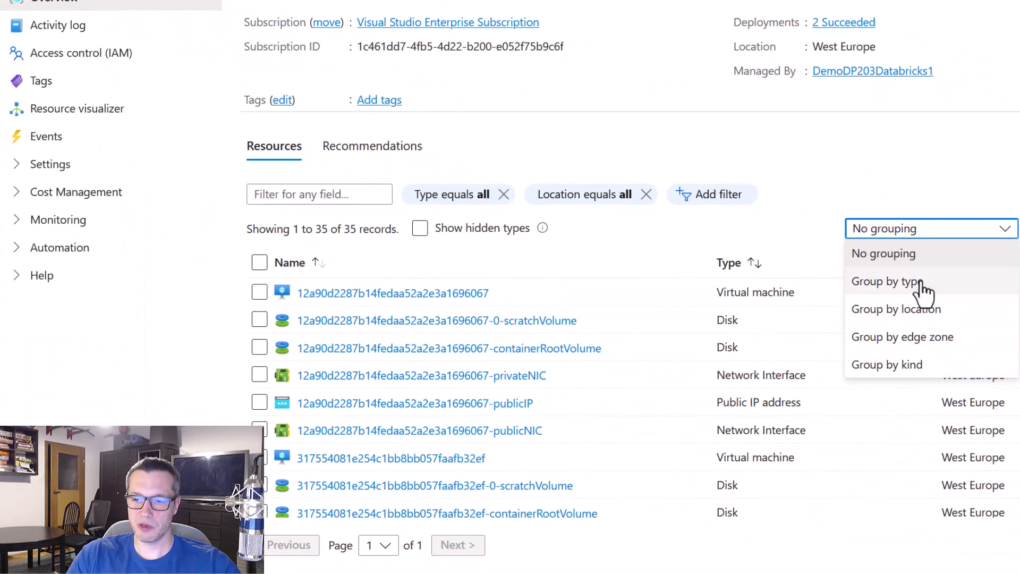
left_click(1019, 373)
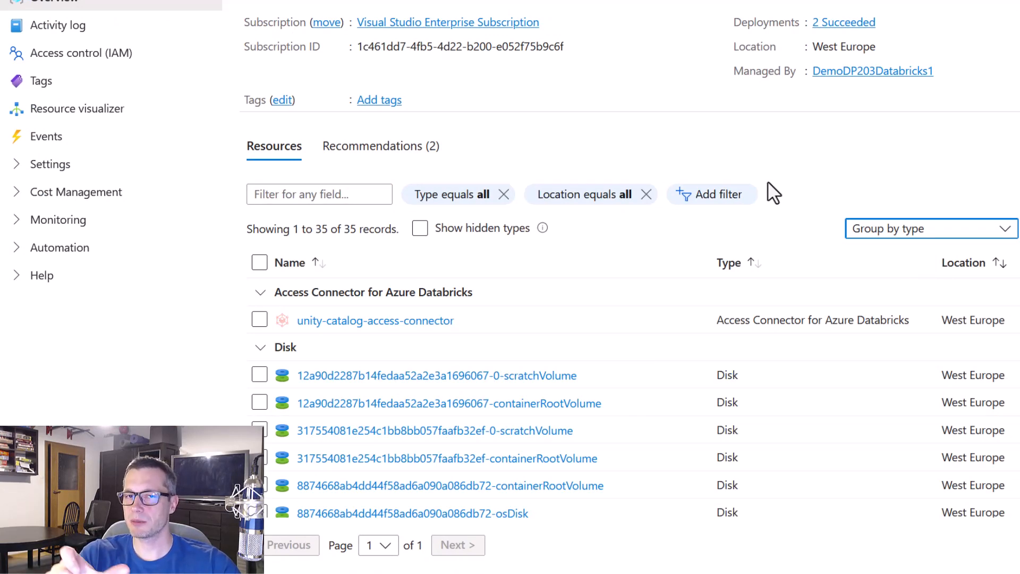
Find the virtual machines among the grouped resources of the Databricks resource group and mark them on screen
scroll(776, 325, "down", 5)
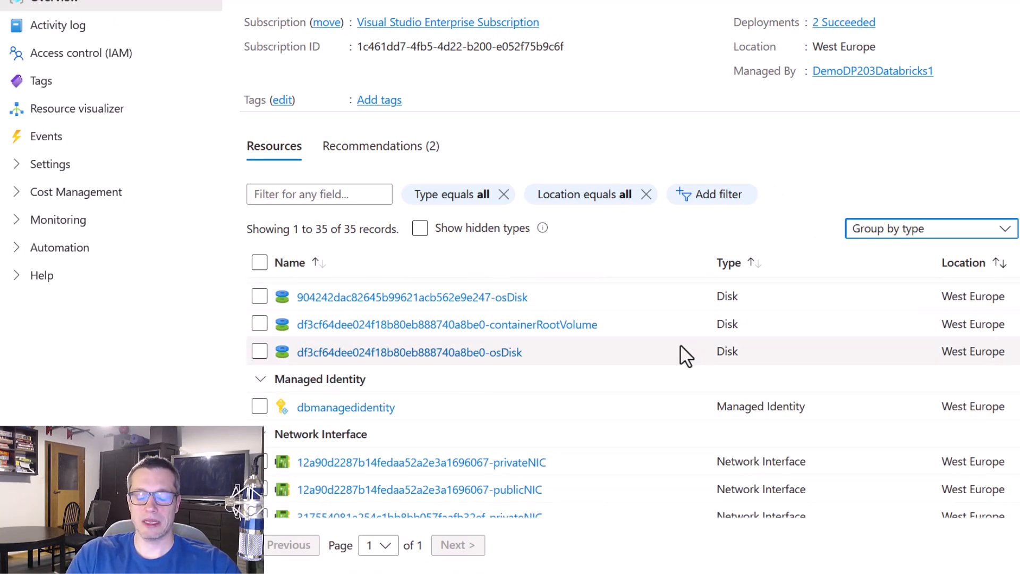
scroll(621, 352, "down", 5)
scroll(615, 345, "down", 8)
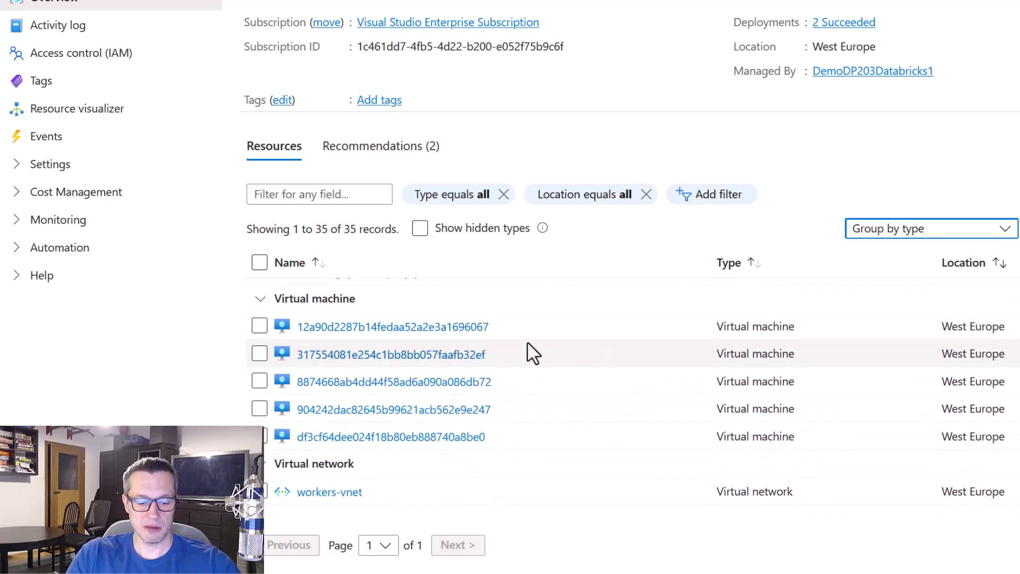
key("ctrl+2")
mouse_move(241, 302)
left_mouse_down()
mouse_move(554, 450)
mouse_move(536, 459)
left_mouse_up()
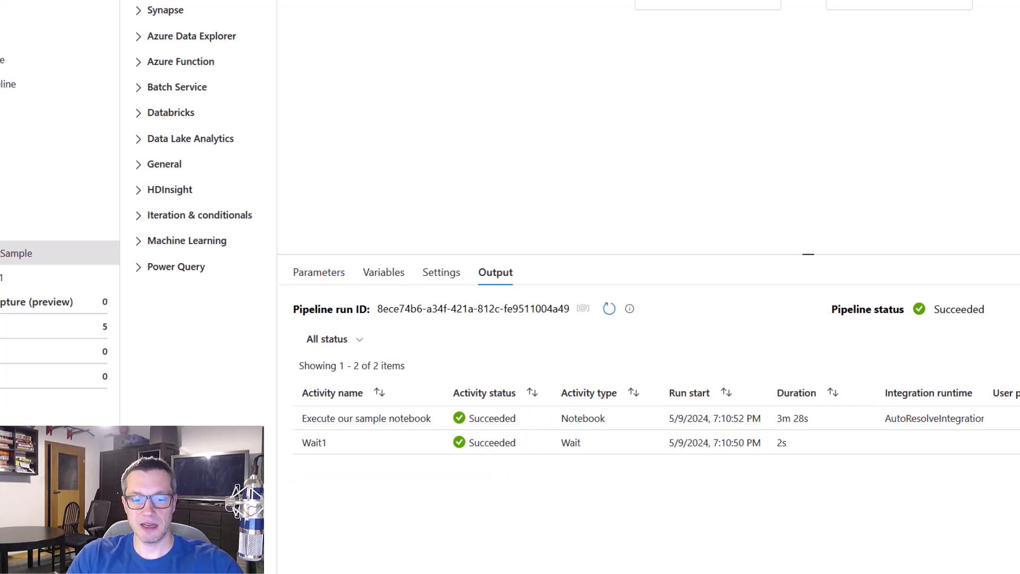
Open the Databricks run page of the Notebook activity from the debug output and examine its run-as identity and compute details
mouse_move(441, 419)
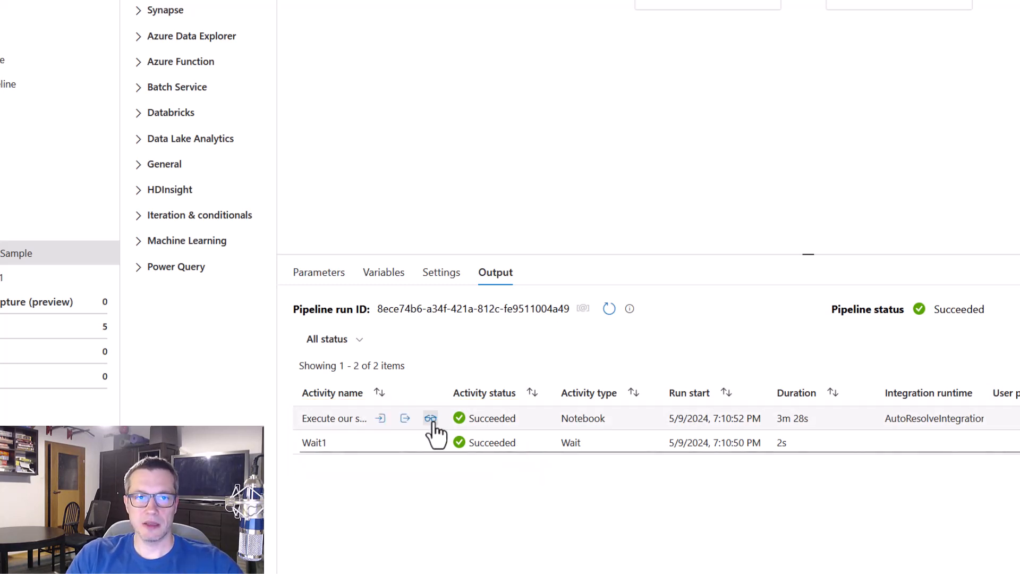
left_click(430, 418)
left_click(596, 258)
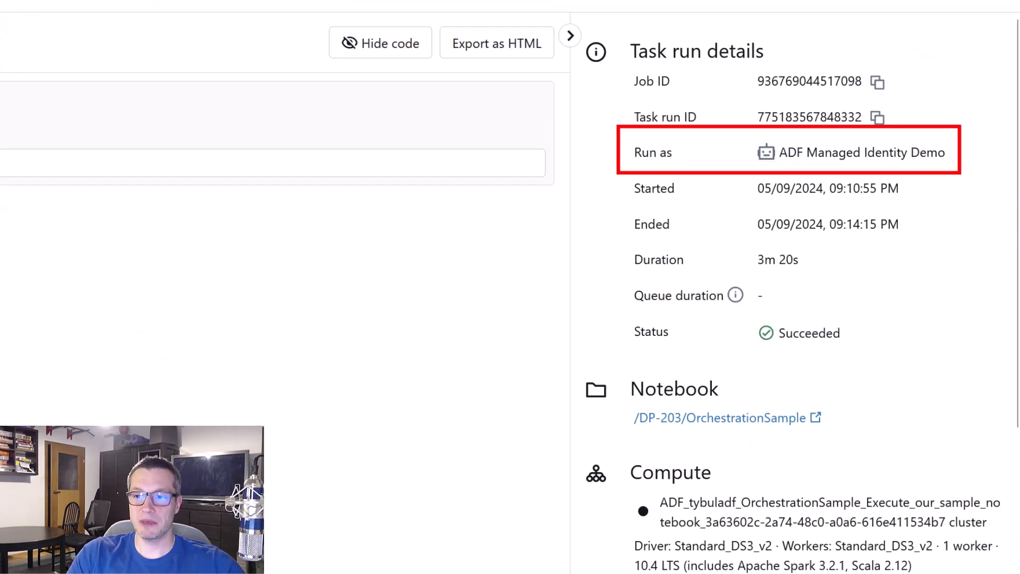
scroll(910, 200, "down", 4)
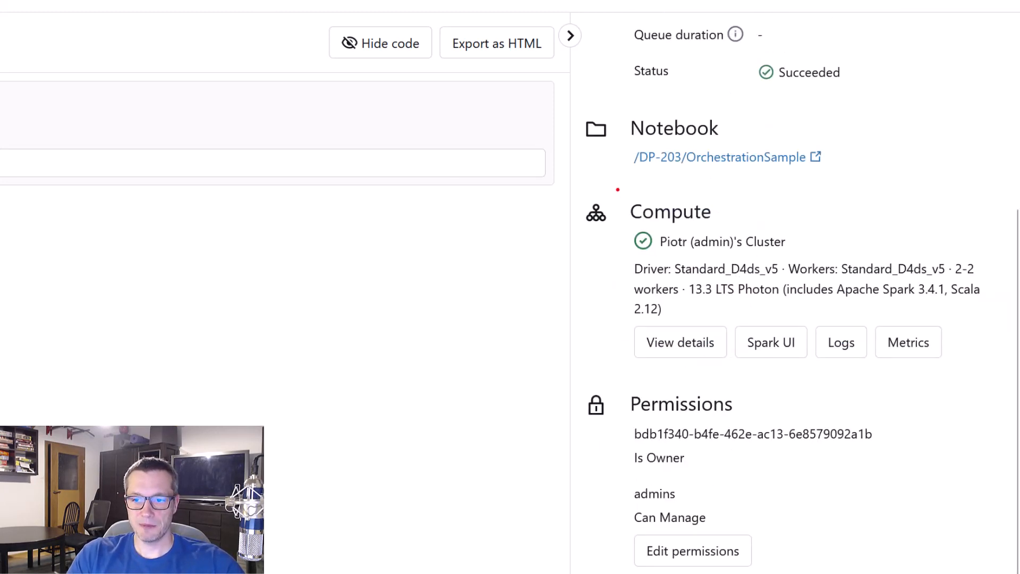
left_click_drag(617, 189, 818, 279)
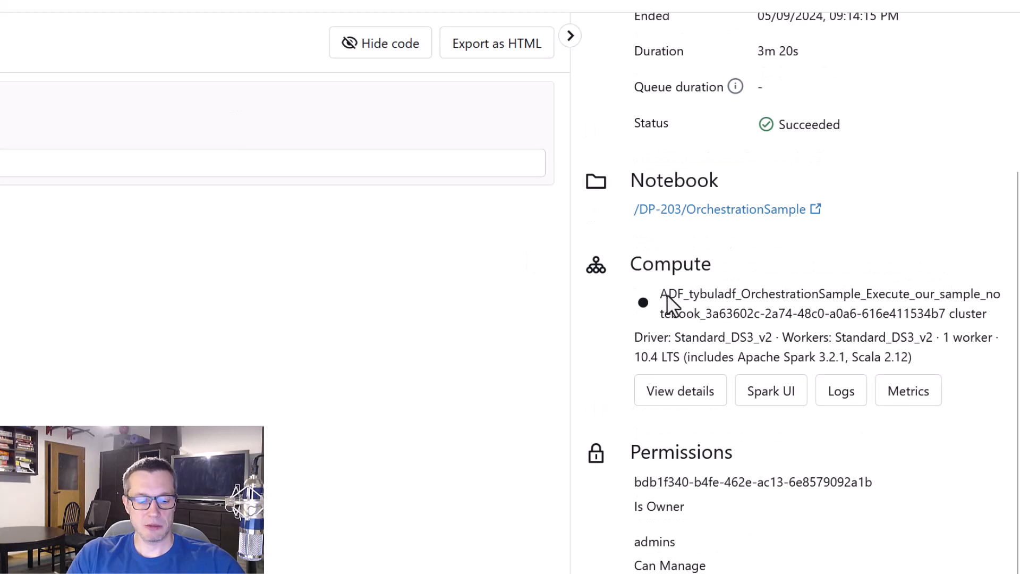
mouse_move(618, 251)
left_mouse_down()
mouse_move(934, 337)
mouse_move(1008, 344)
left_mouse_up()
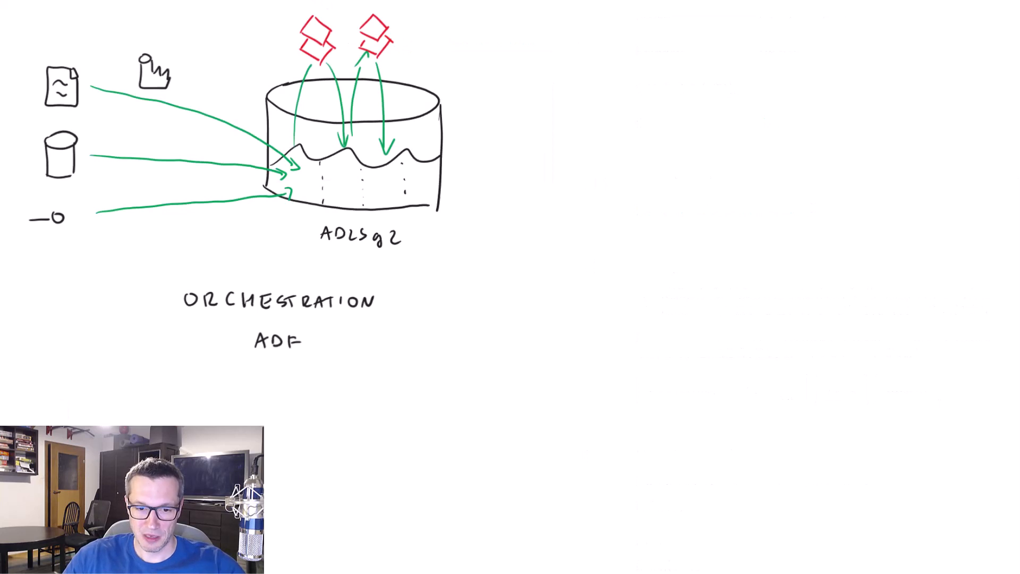
Switch to the whiteboard and draw two diverging black branches beneath the ADF label
left_click_drag(541, 100, 832, 1)
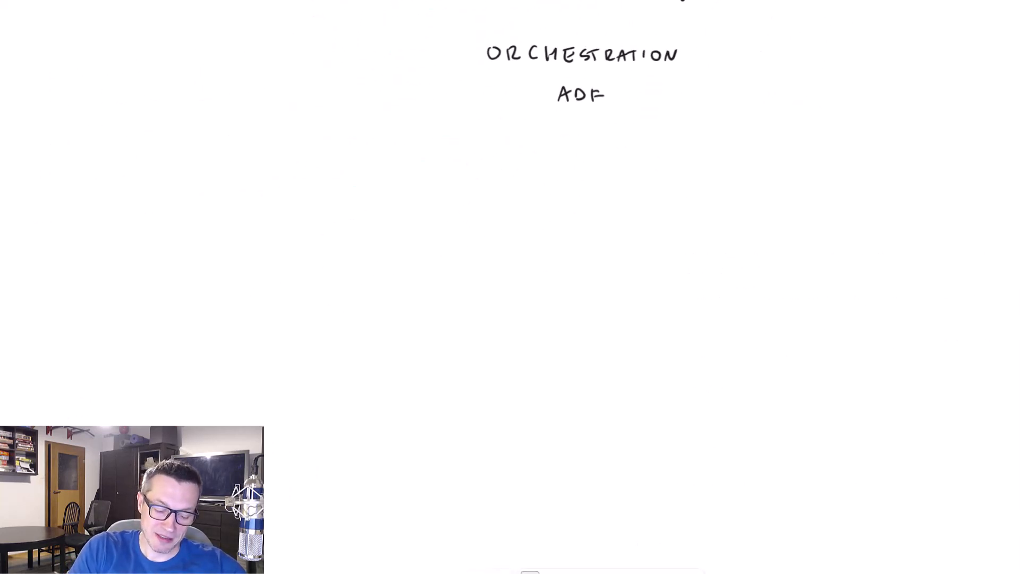
left_click_drag(546, 118, 461, 174)
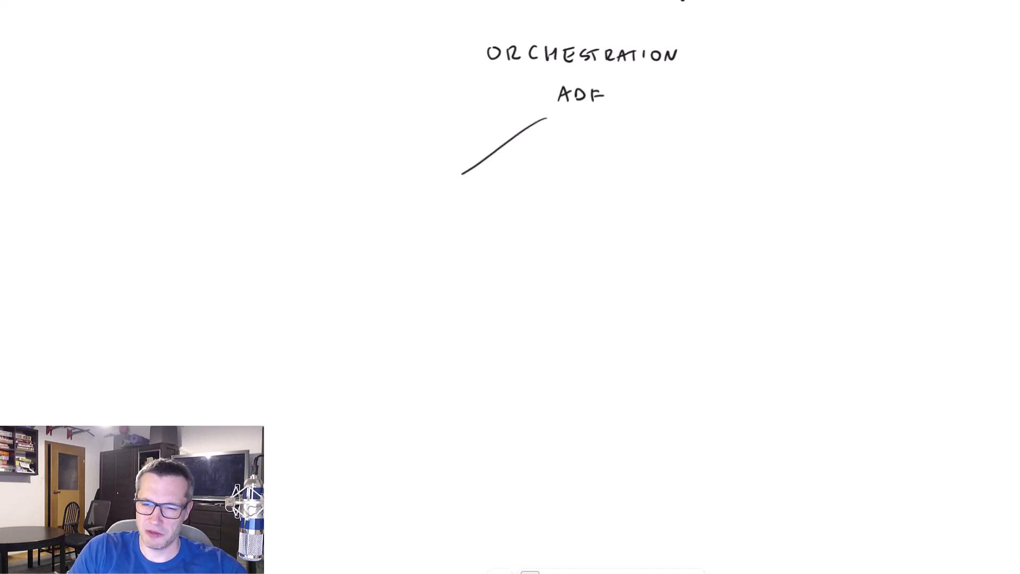
left_click_drag(610, 115, 675, 181)
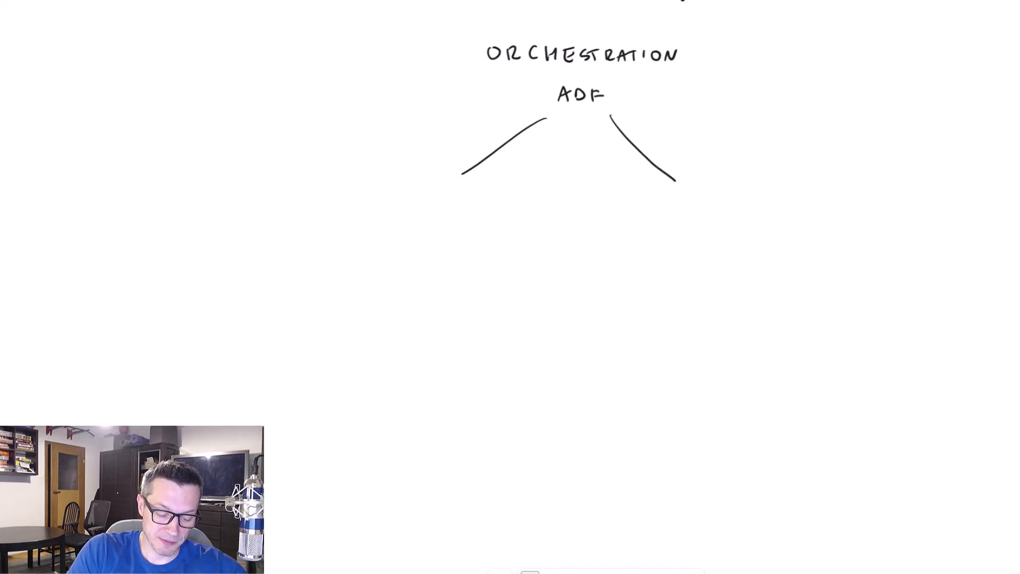
Write MANAGED IDENTITY in black at the end of ADF's left branch and circle it in green
left_click_drag(358, 189, 359, 201)
left_click_drag(358, 190, 366, 199)
left_click_drag(373, 199, 379, 200)
left_click_drag(374, 194, 393, 190)
left_click_drag(395, 200, 403, 199)
left_click_drag(397, 195, 418, 198)
left_click_drag(429, 191, 433, 201)
mouse_move(434, 190)
left_mouse_down()
mouse_move(435, 201)
mouse_move(383, 227)
left_mouse_up()
mouse_move(389, 216)
left_mouse_down()
mouse_move(391, 227)
mouse_move(422, 218)
left_mouse_up()
left_click_drag(430, 217, 443, 228)
mouse_move(451, 217)
left_mouse_down()
mouse_move(451, 228)
mouse_move(456, 217)
left_mouse_up()
left_click_drag(463, 214, 468, 221)
left_click_drag(473, 213, 467, 229)
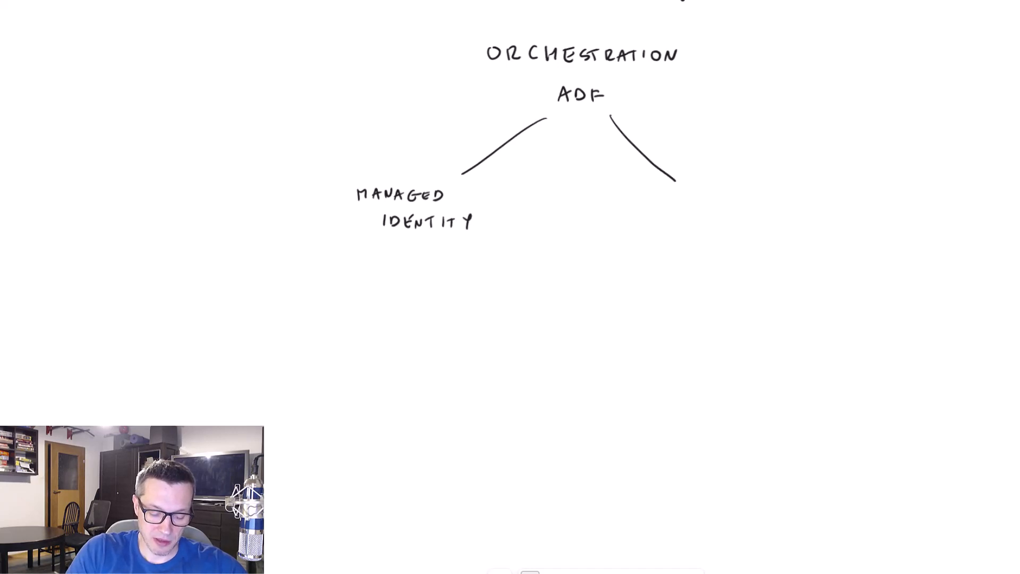
left_click_drag(372, 175, 364, 171)
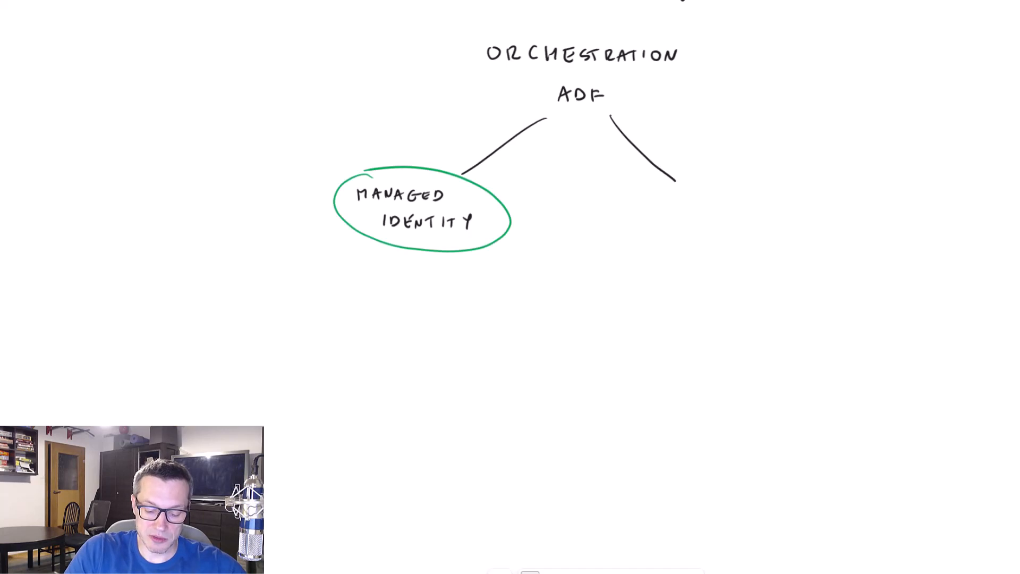
Write PERSONAL ACCESS TOKEN in black at the end of ADF's right branch
left_click_drag(617, 189, 618, 196)
left_click_drag(636, 189, 636, 201)
left_click_drag(628, 195, 641, 201)
left_click_drag(642, 190, 650, 201)
mouse_move(659, 190)
left_mouse_down()
mouse_move(652, 201)
mouse_move(664, 191)
left_mouse_up()
left_click_drag(671, 201, 678, 201)
left_click_drag(680, 200, 703, 198)
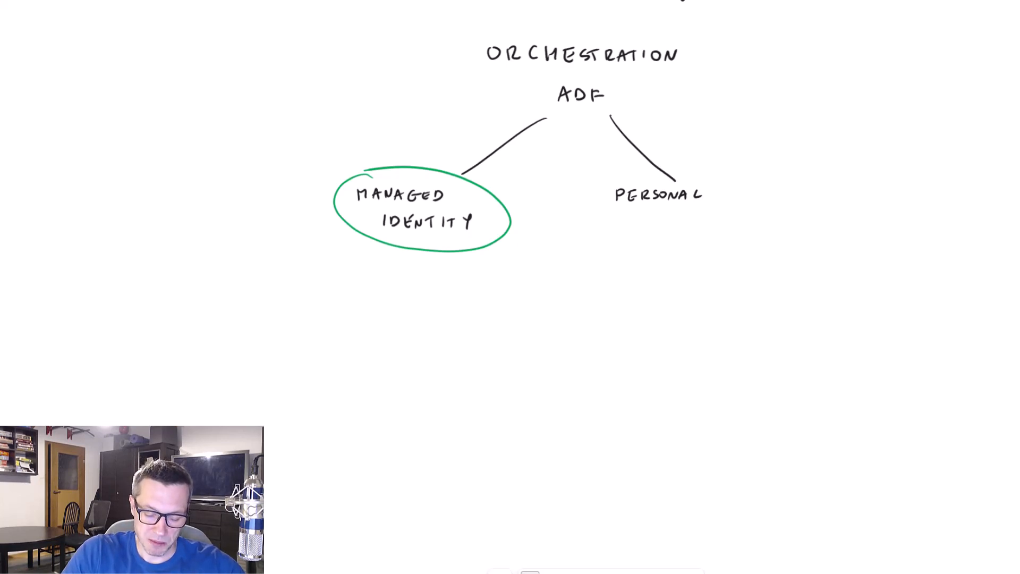
left_click_drag(619, 226, 641, 227)
left_click_drag(652, 216, 652, 228)
left_click_drag(666, 217, 671, 227)
left_click_drag(689, 215, 677, 237)
left_click_drag(672, 238, 671, 248)
left_click_drag(684, 238, 683, 238)
left_click_drag(696, 237, 703, 247)
mouse_move(715, 237)
left_mouse_down()
mouse_move(717, 247)
mouse_move(732, 234)
left_mouse_up()
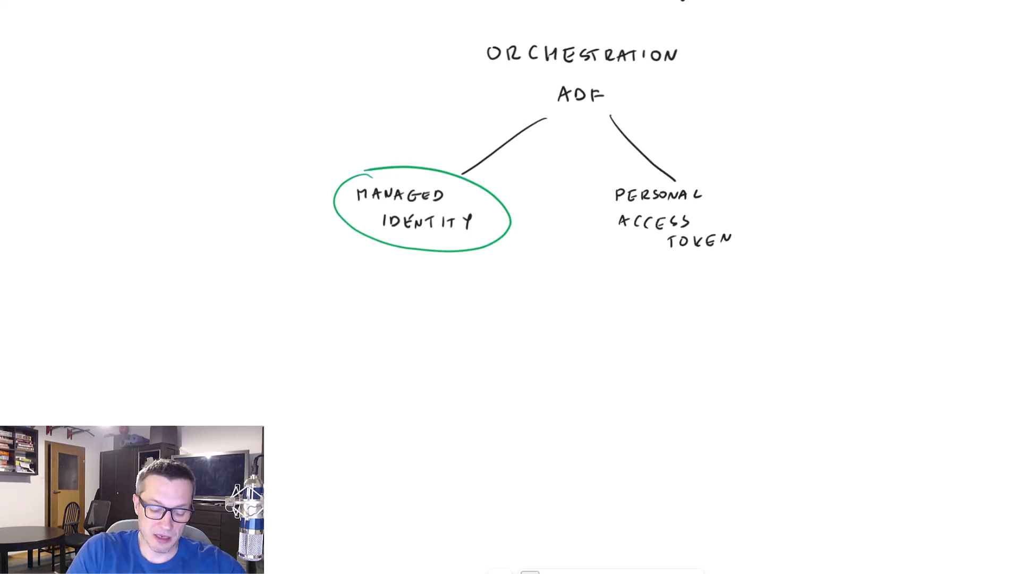
Draw two black branches beneath the MANAGED IDENTITY circle and write INTERACTIVE at the end of the left one
left_click_drag(379, 261, 287, 328)
left_click_drag(471, 261, 534, 329)
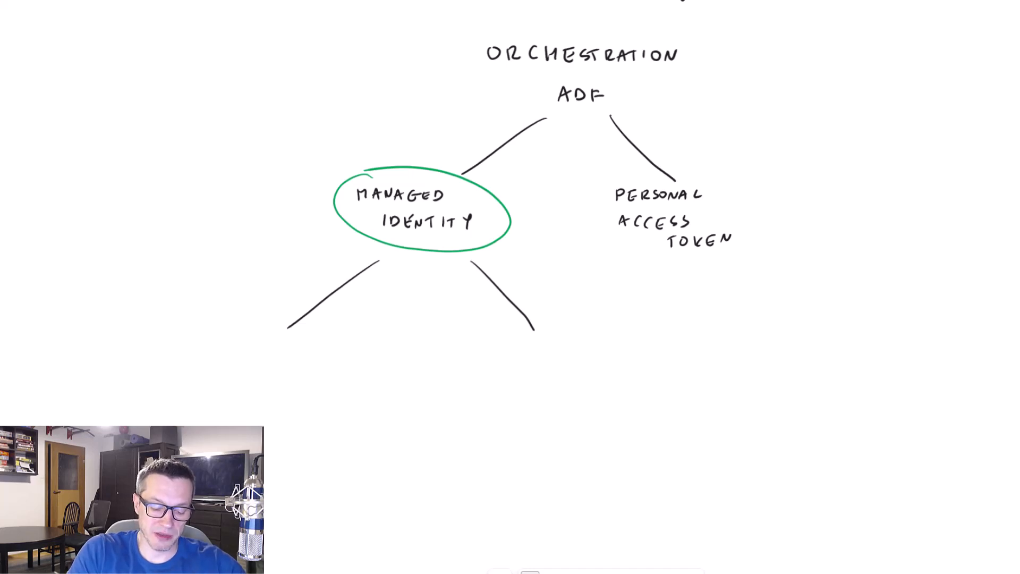
mouse_move(148, 340)
left_mouse_down()
mouse_move(148, 352)
mouse_move(165, 342)
left_mouse_up()
left_click_drag(172, 343, 172, 353)
left_click_drag(168, 343, 176, 343)
mouse_move(181, 342)
left_mouse_down()
mouse_move(188, 353)
mouse_move(189, 342)
left_mouse_up()
left_click_drag(182, 347, 188, 347)
left_click_drag(199, 344, 207, 353)
left_click_drag(307, 354, 317, 354)
left_click_drag(309, 350, 315, 350)
left_click_drag(325, 344, 321, 354)
mouse_move(331, 346)
left_mouse_down()
mouse_move(332, 355)
mouse_move(336, 344)
left_mouse_up()
left_click_drag(341, 344, 342, 355)
left_click_drag(345, 344, 356, 344)
mouse_move(364, 344)
left_mouse_down()
mouse_move(373, 354)
mouse_move(375, 342)
left_mouse_up()
left_click_drag(367, 349, 373, 348)
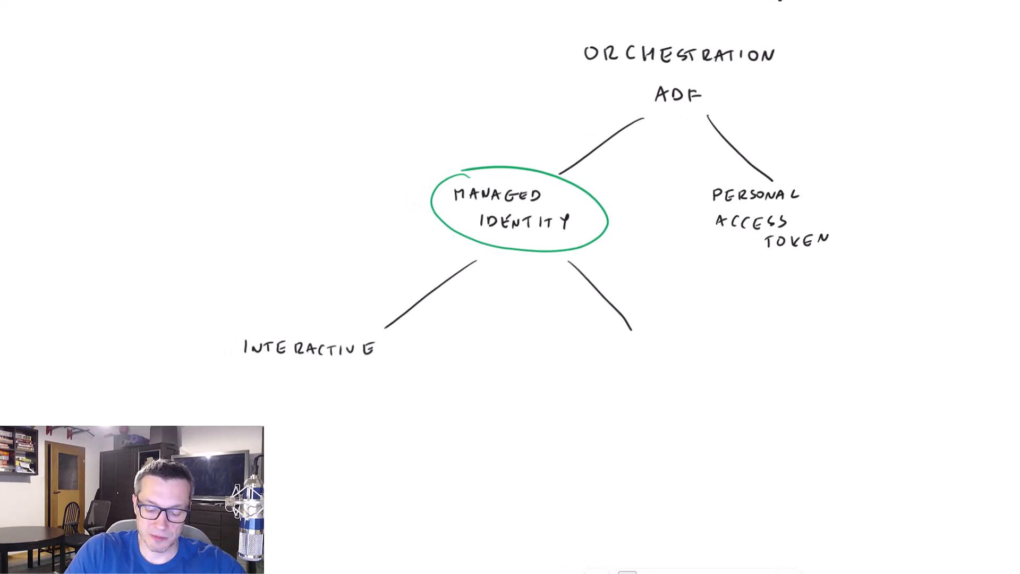
Write JOB in black at the end of the right branch beneath MANAGED IDENTITY
left_click_drag(599, 342, 601, 352)
left_click_drag(616, 343, 617, 343)
left_click_drag(628, 344, 631, 356)
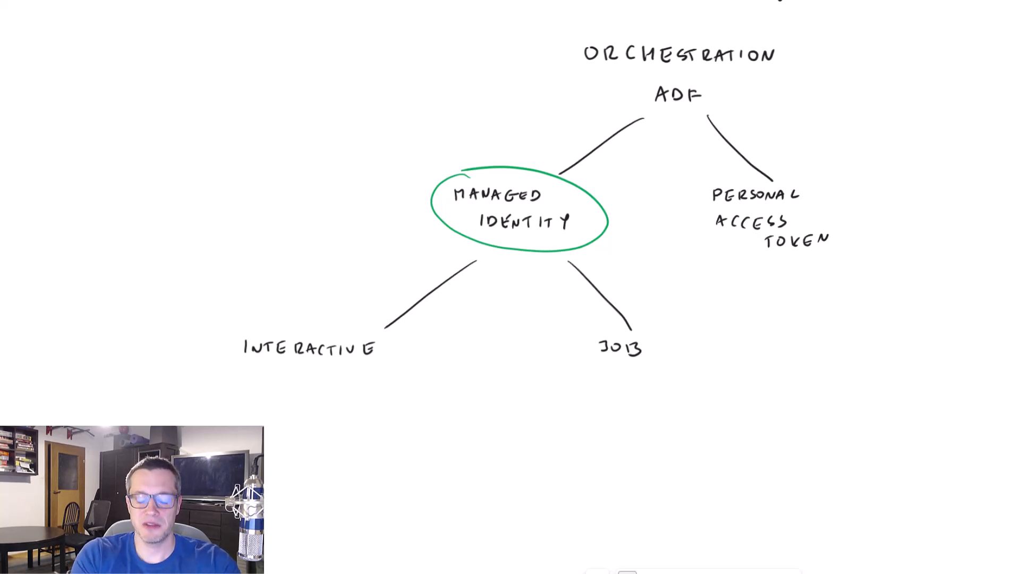
Write a green dash item beginning with DEVE beneath the INTERACTIVE label
left_click_drag(234, 384, 241, 383)
left_click_drag(252, 378, 253, 389)
left_click_drag(273, 378, 273, 390)
left_click_drag(265, 385, 286, 379)
left_click_drag(303, 376, 304, 390)
left_click_drag(292, 384, 302, 384)
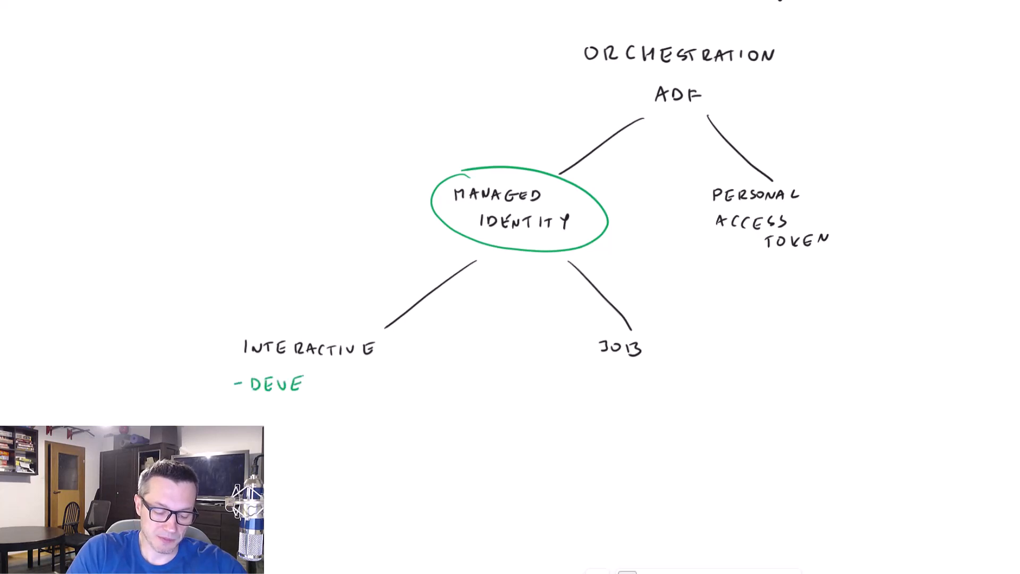
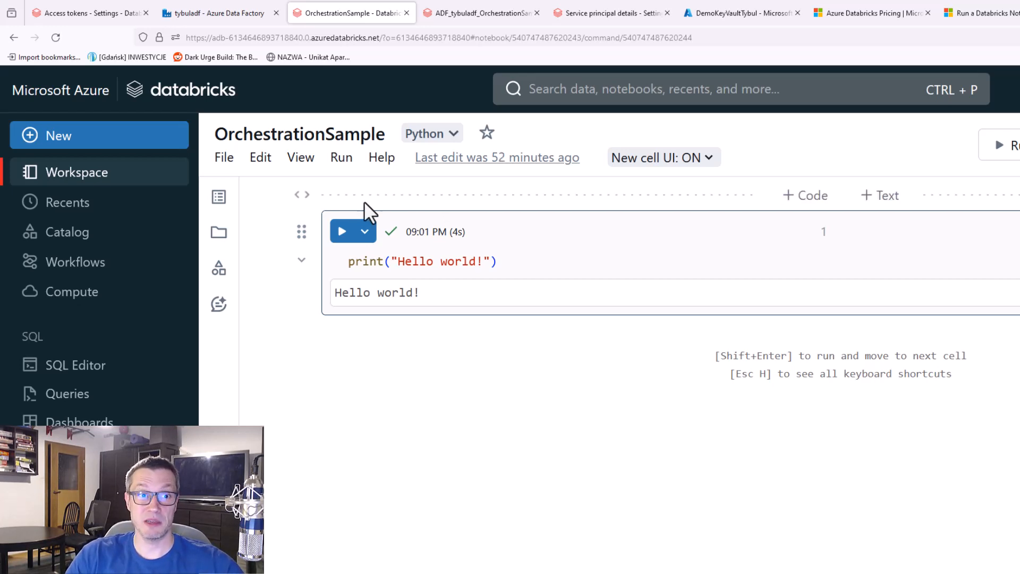
Add a string text widget to the OrchestrationSample notebook with parameter name myText and default value "Hello world!"
left_click(261, 160)
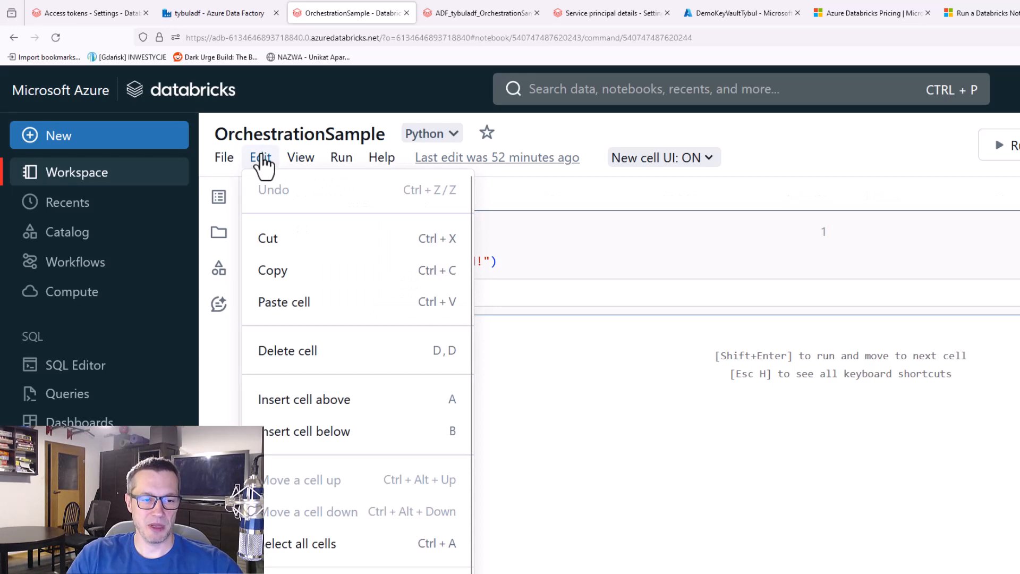
left_click(359, 354)
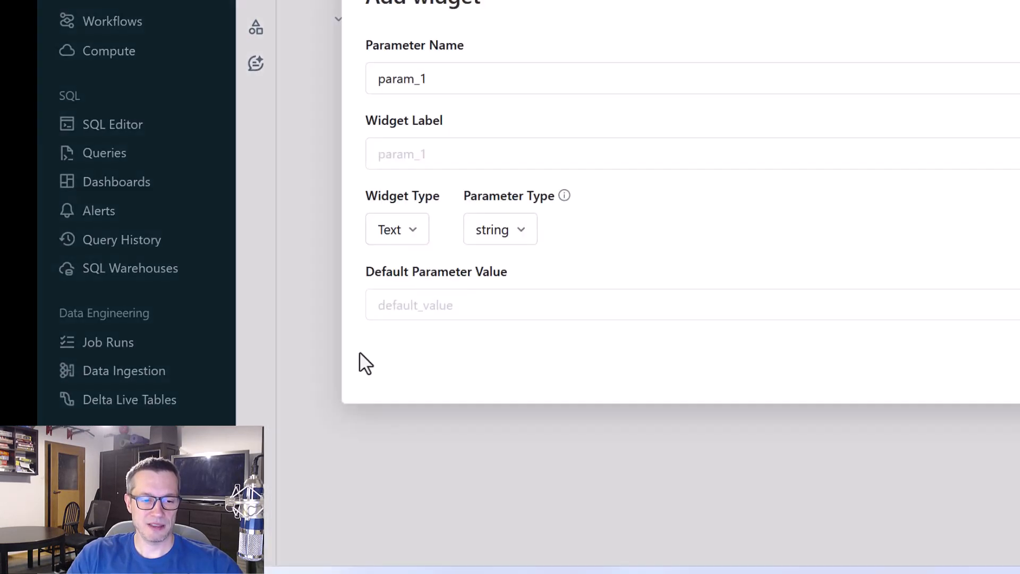
double_click(386, 79)
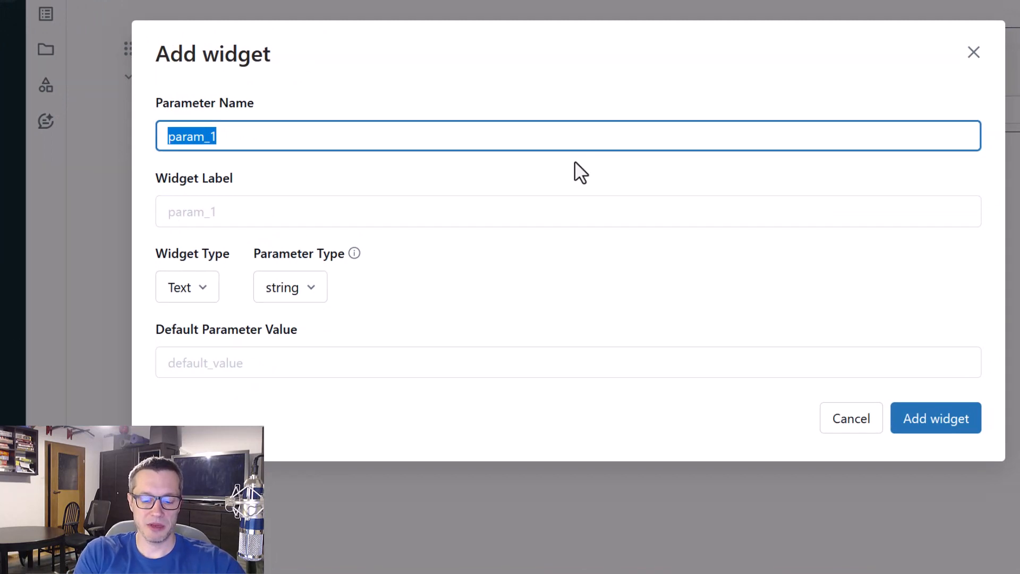
type("myText")
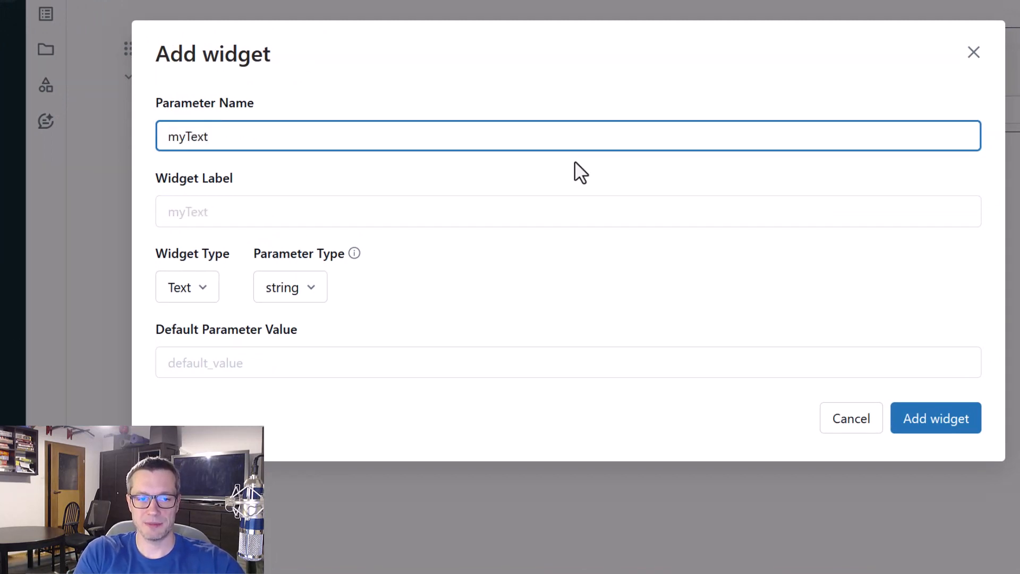
left_click(248, 366)
type("Hel")
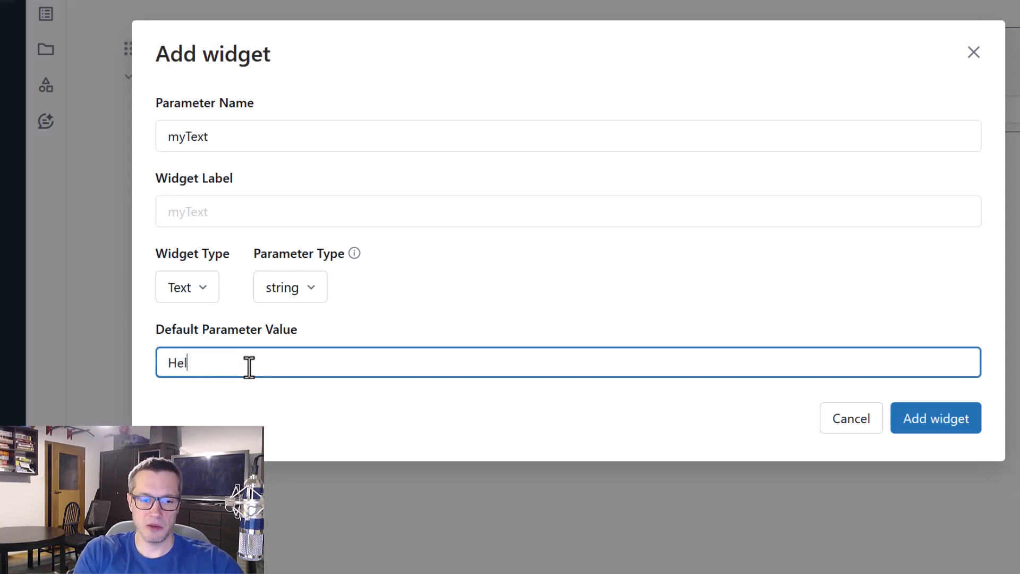
type("lo world!")
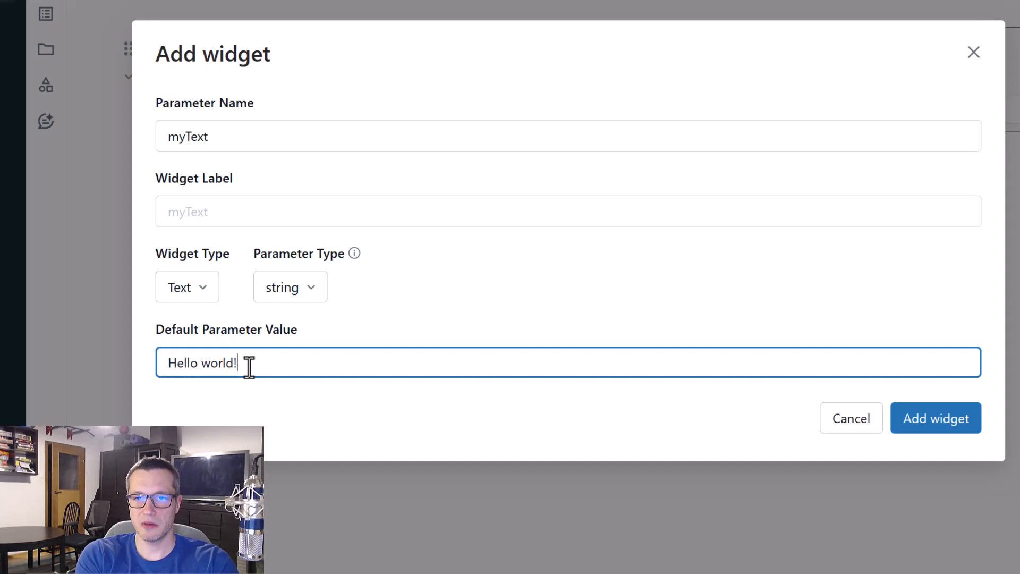
left_click(962, 428)
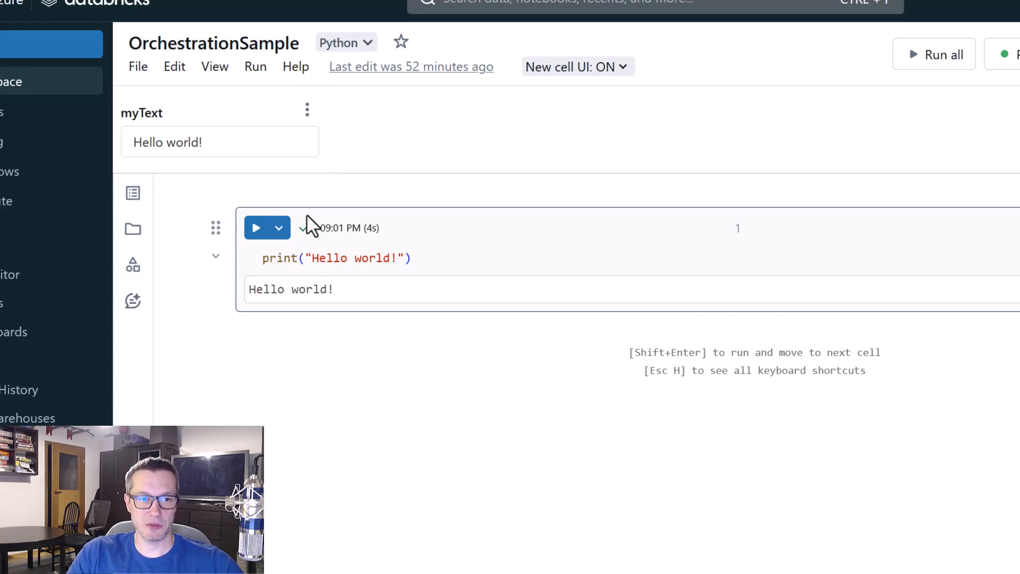
Box the myText widget in red, draw an arrow from it to the print argument, and clear the markings
left_click_drag(114, 93, 261, 167)
mouse_move(264, 130)
left_mouse_down()
mouse_move(339, 207)
mouse_move(343, 240)
mouse_move(359, 239)
left_mouse_up()
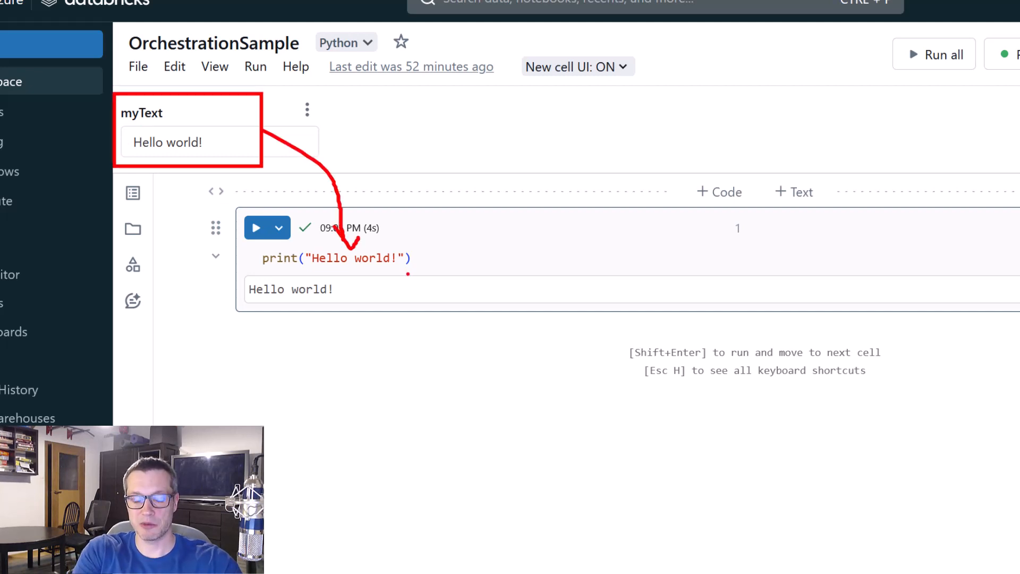
key("Escape")
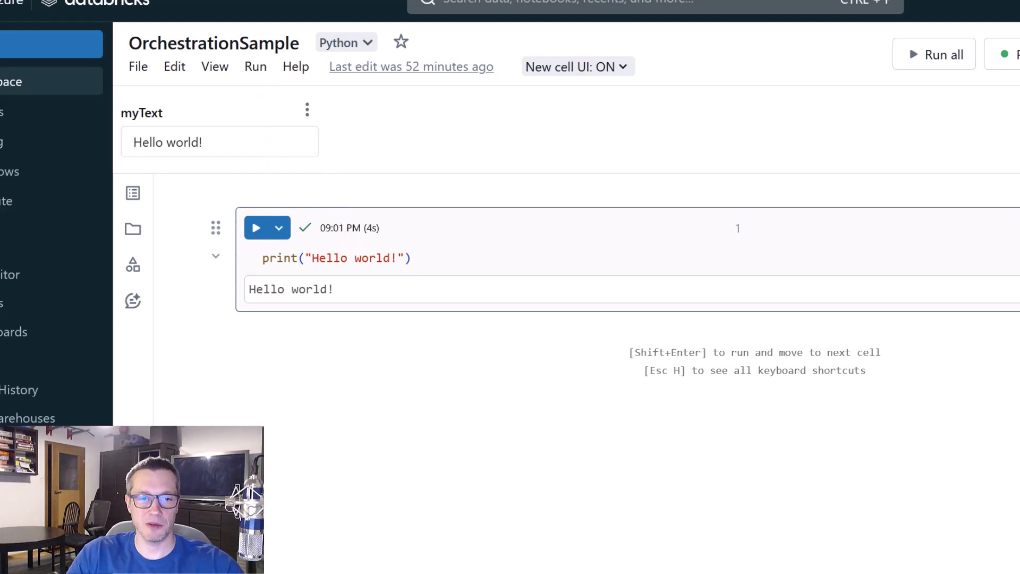
Replace the "Hello world!" string in the print call with dbutils.widgets.get("myText"), copied from the widget's hint
mouse_move(142, 110)
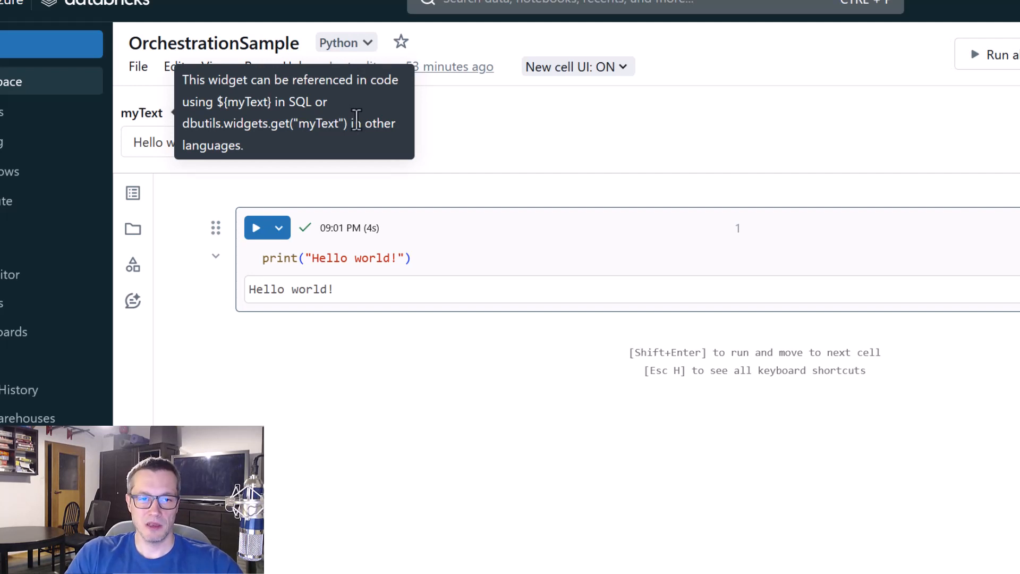
left_click_drag(348, 123, 180, 123)
key("ctrl+c")
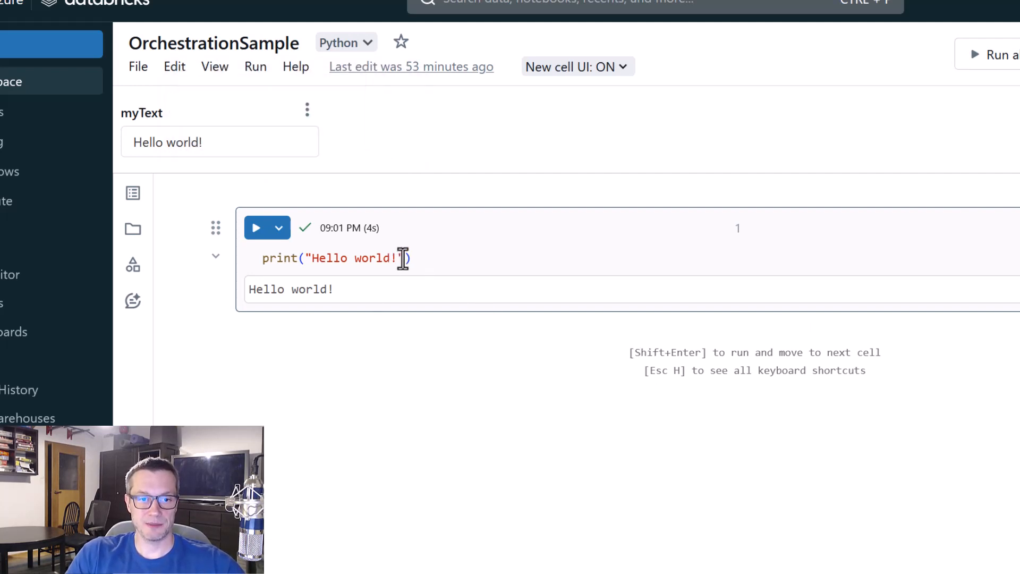
left_click_drag(404, 258, 306, 259)
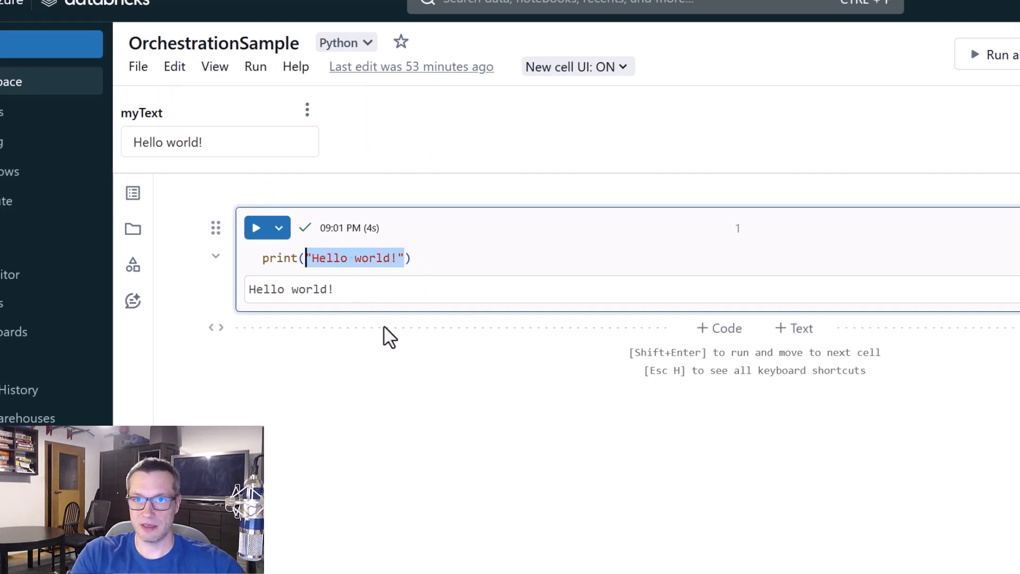
key("ctrl+v")
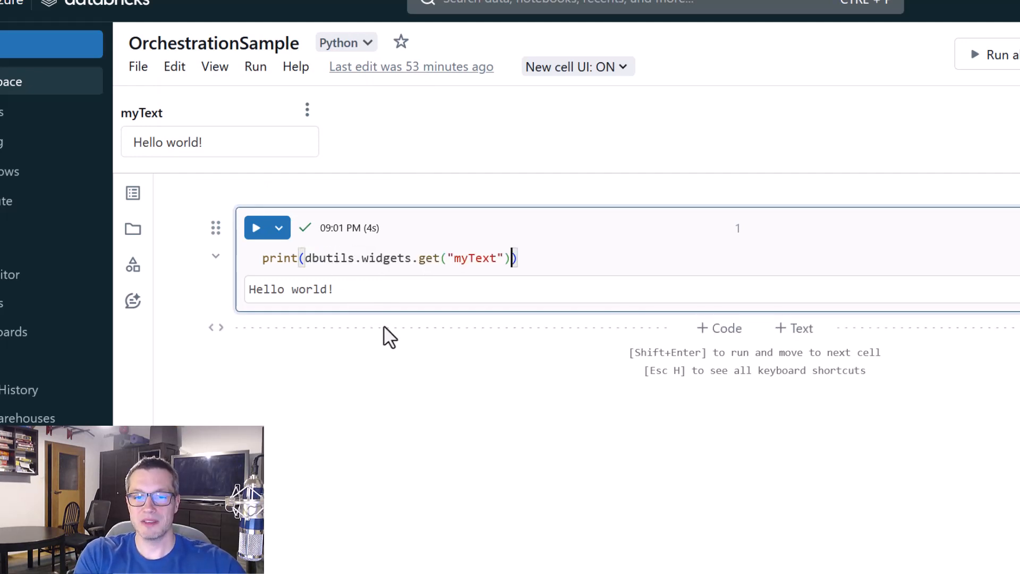
Set the myText widget's value to "Hello world! Test"
left_click(237, 142)
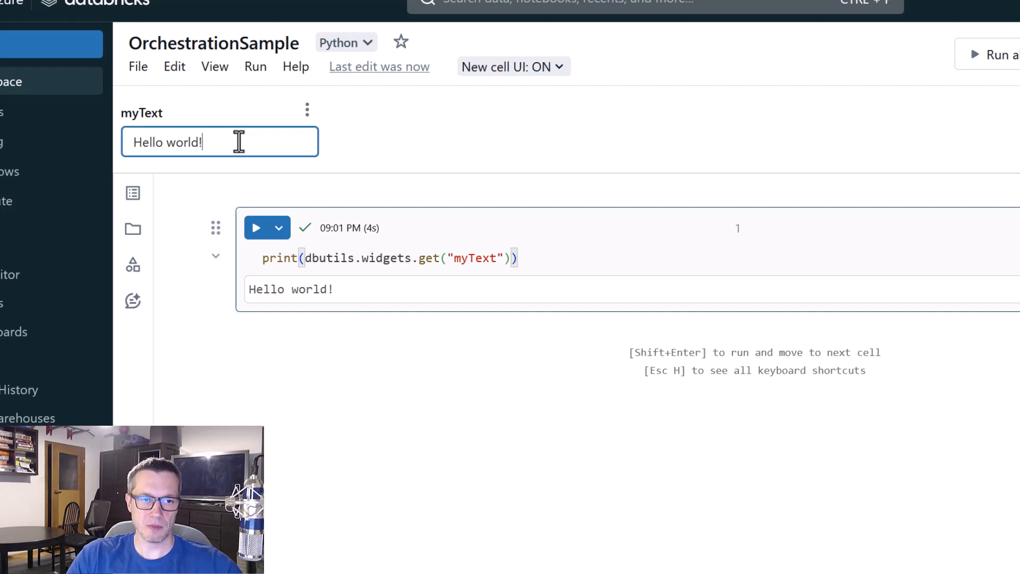
type("TEST")
key("BackSpace")
key("BackSpace")
key("BackSpace")
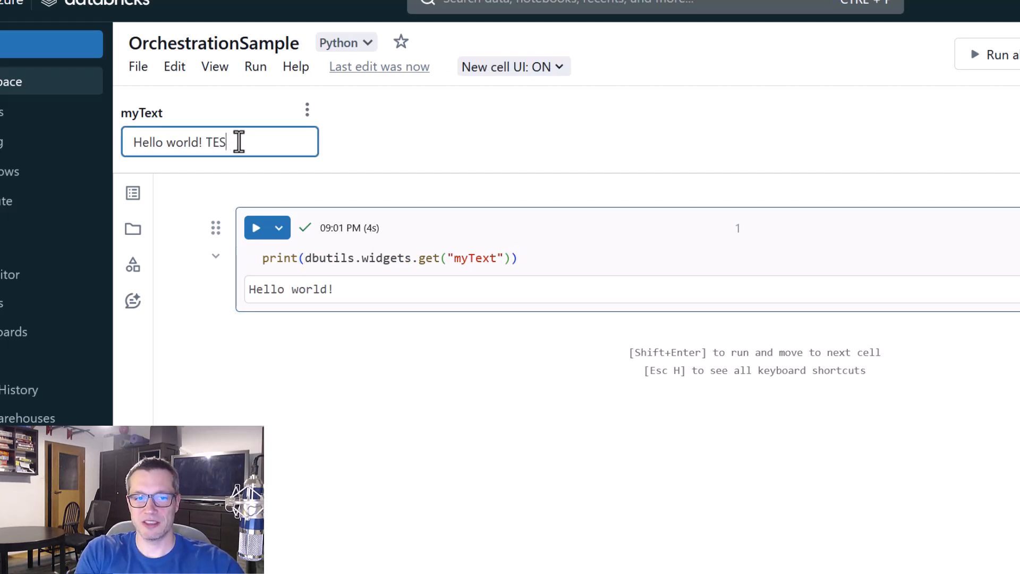
type("est")
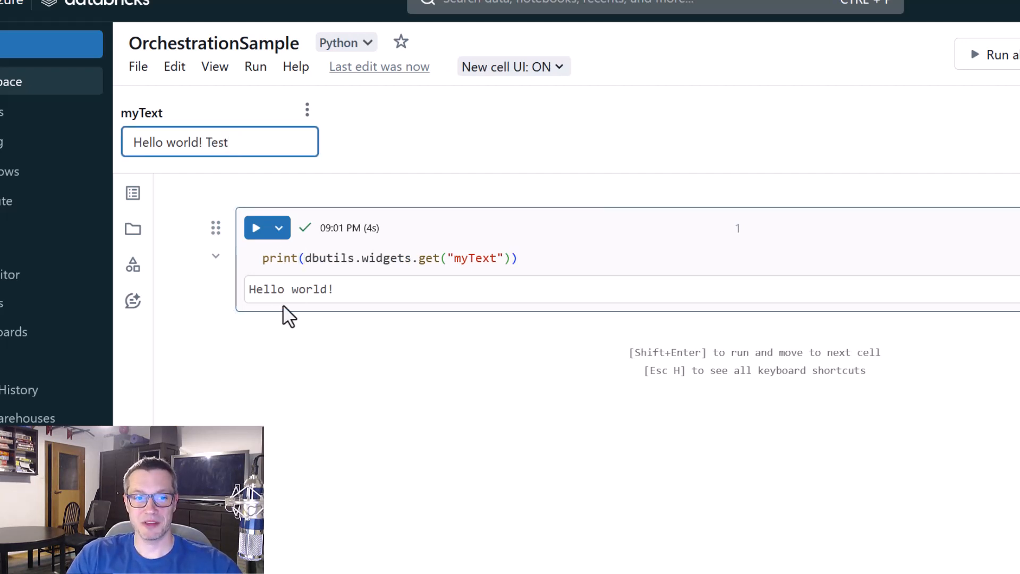
Run the notebook's print cell, starting and attaching the terminated personal cluster for it
left_click(257, 229)
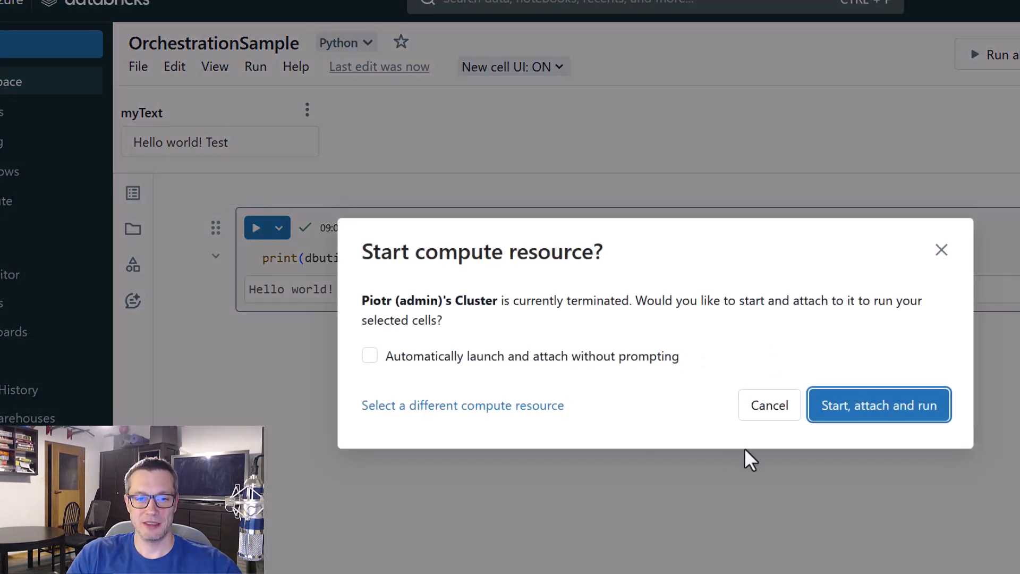
left_click(941, 249)
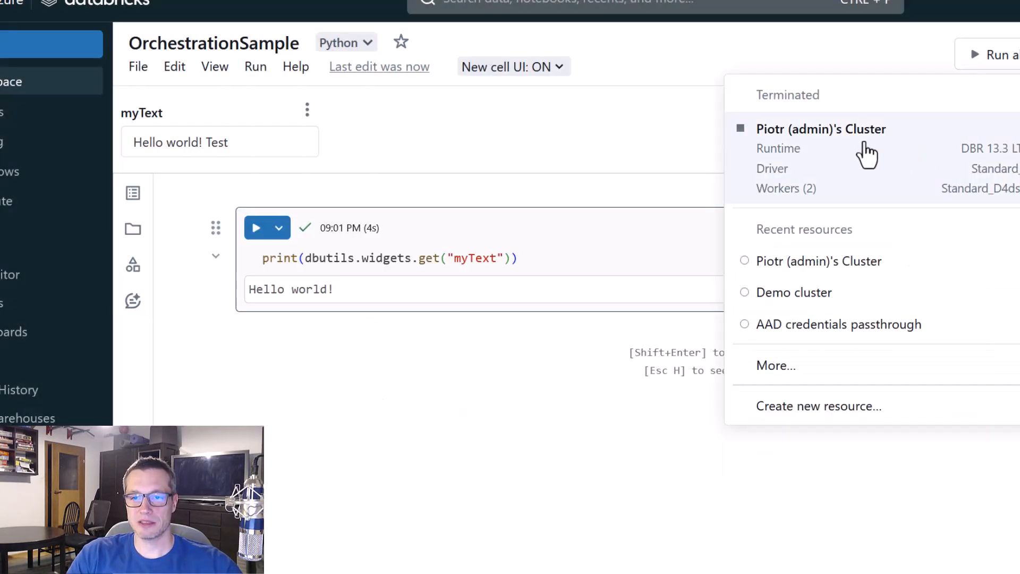
left_click(562, 454)
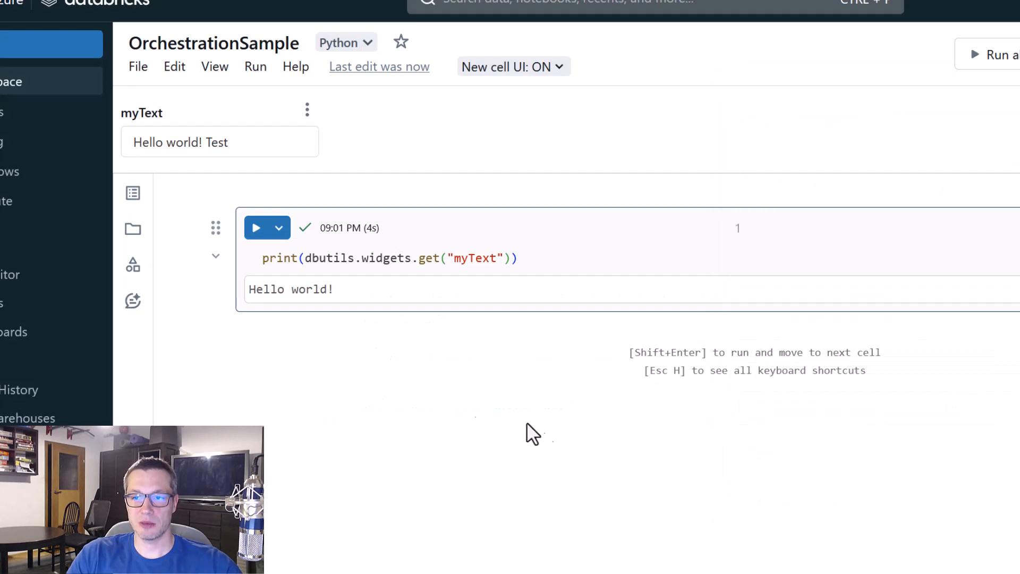
left_click(256, 228)
left_click(862, 419)
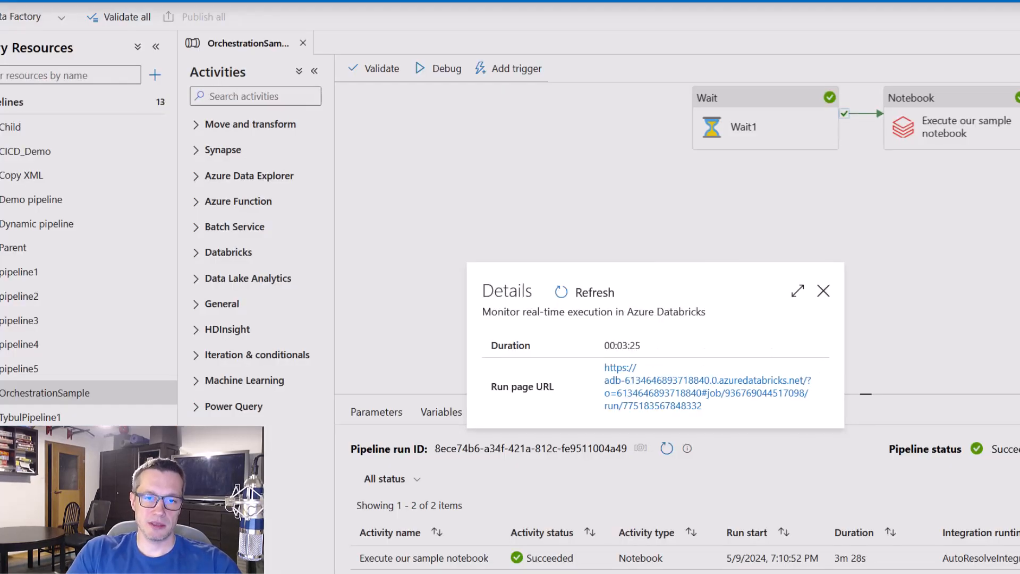
Switch to Data Factory and add base parameter myText with value "Hello world from ADF!" to the Execute our sample notebook activity
left_click(823, 291)
left_click(964, 107)
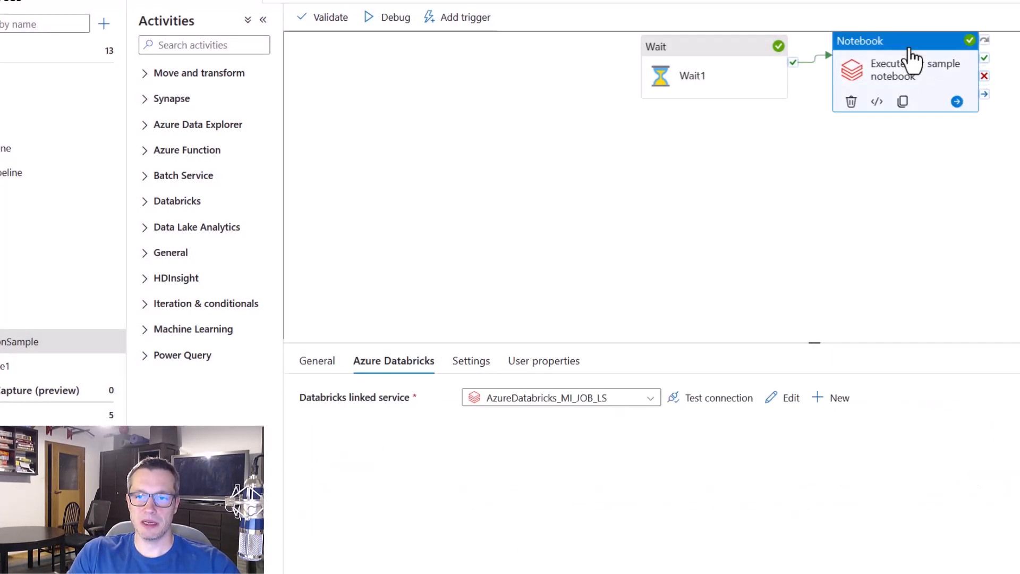
left_click(471, 364)
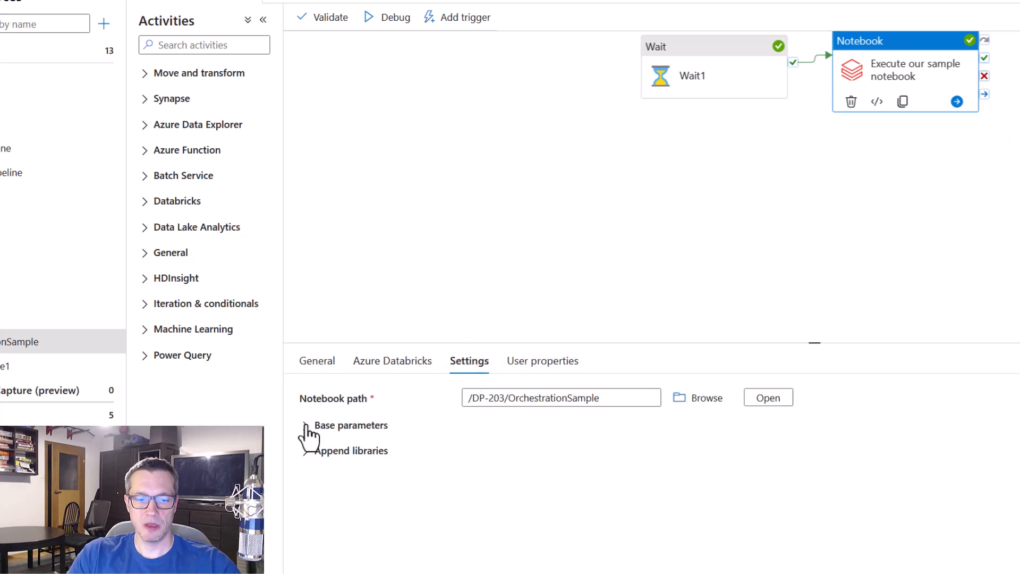
left_click(305, 426)
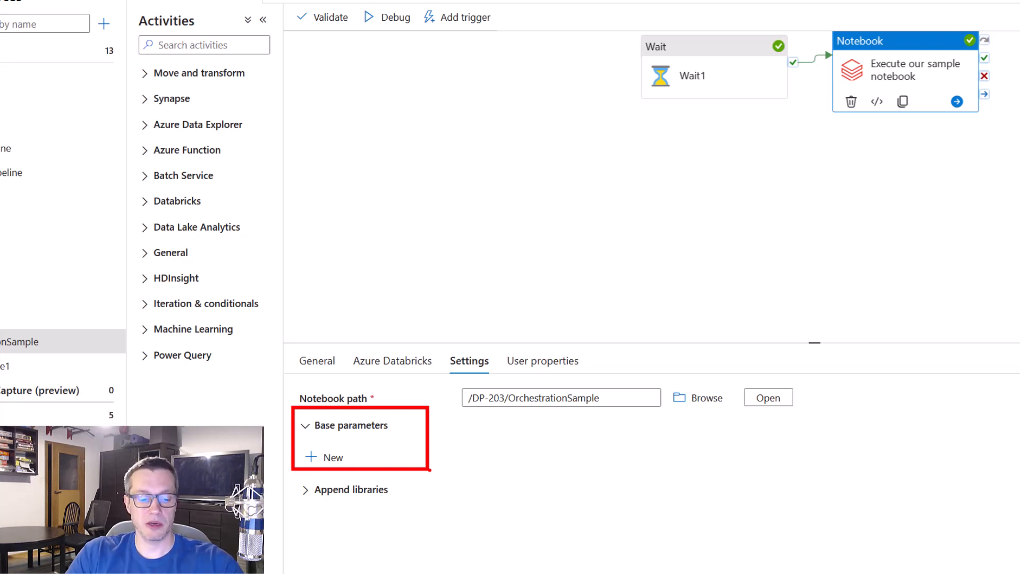
left_click(325, 459)
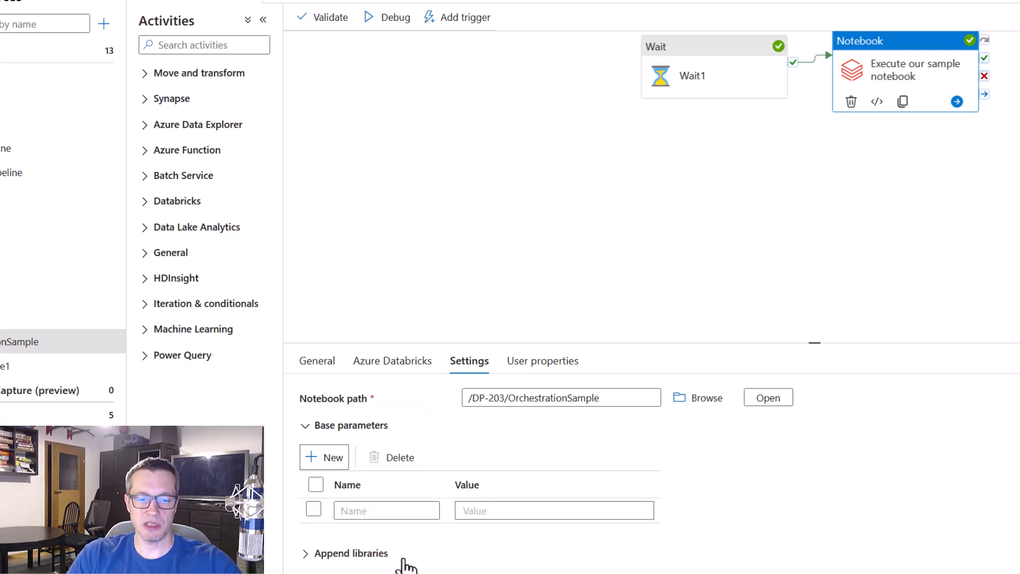
left_click(395, 511)
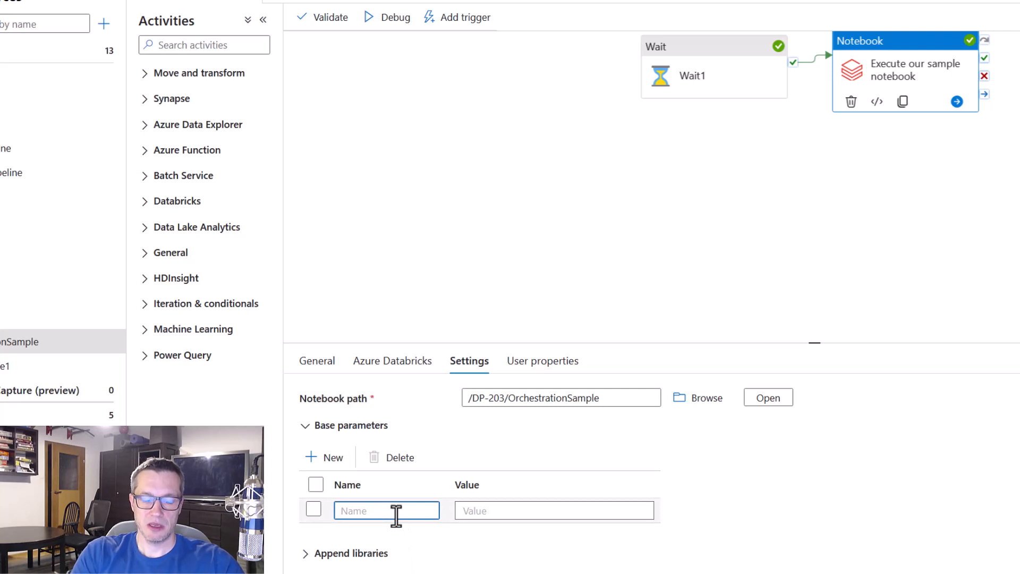
type("my")
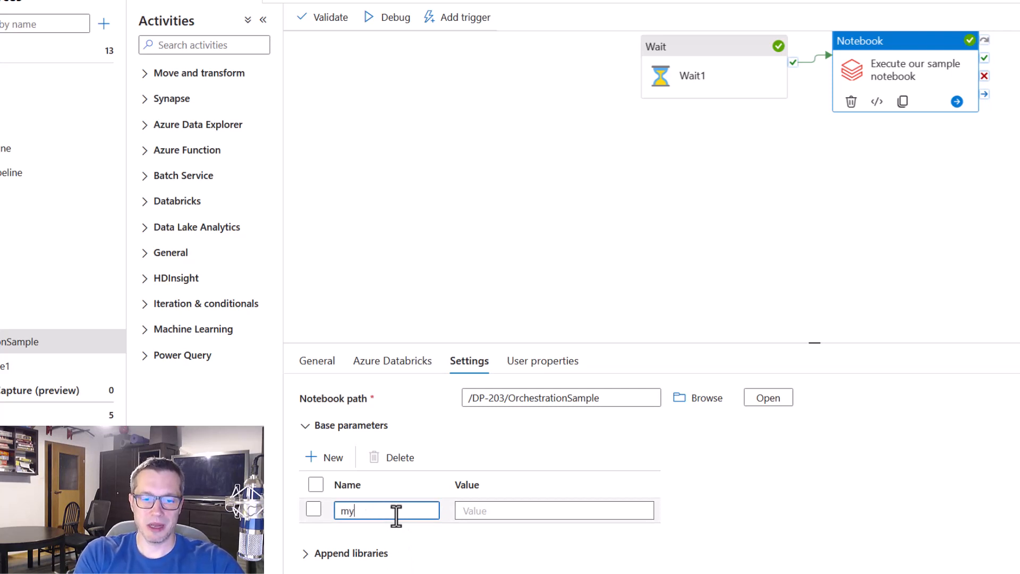
type("Text")
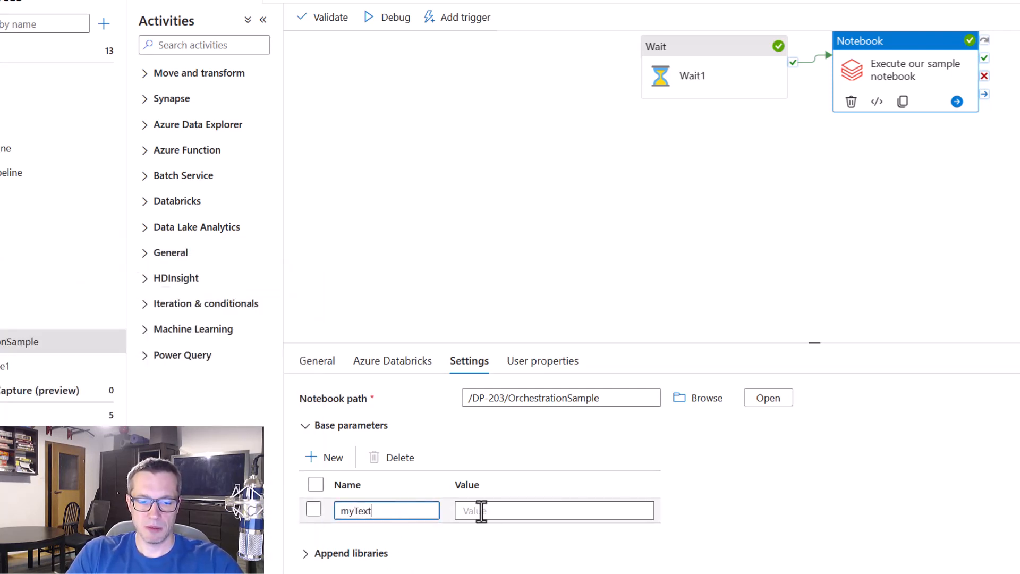
left_click(513, 511)
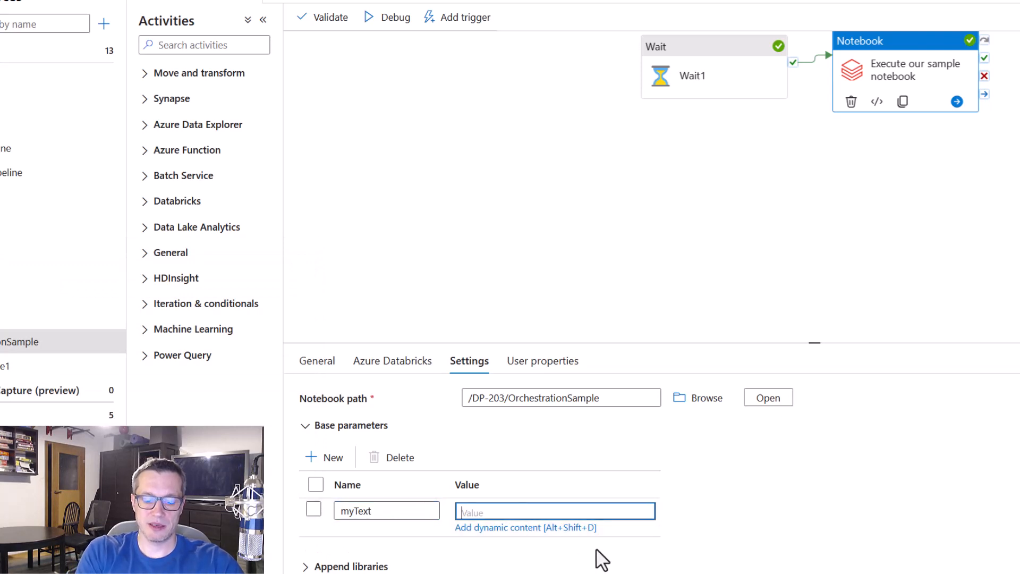
type("Hello wor")
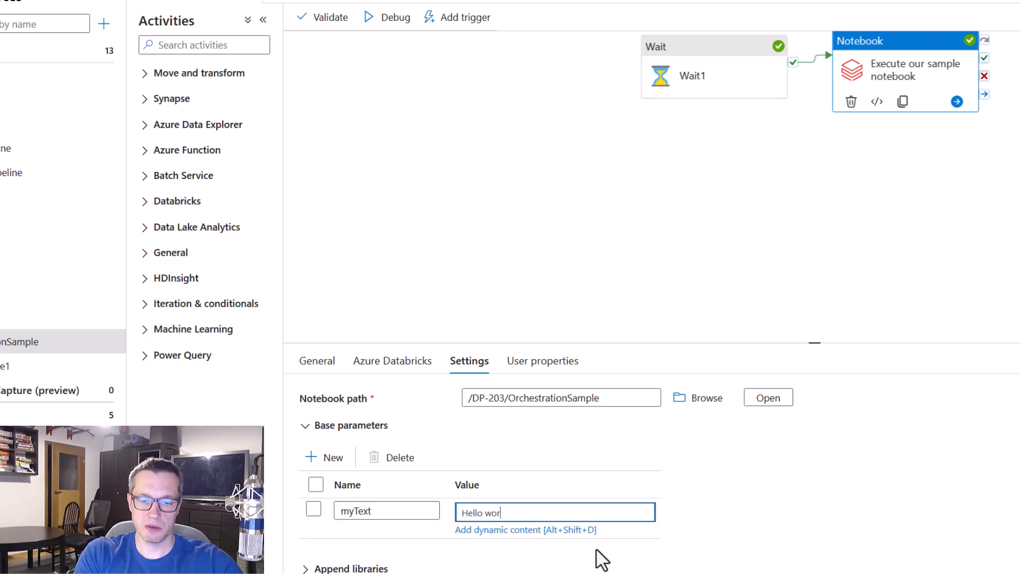
type("ld from ADF!")
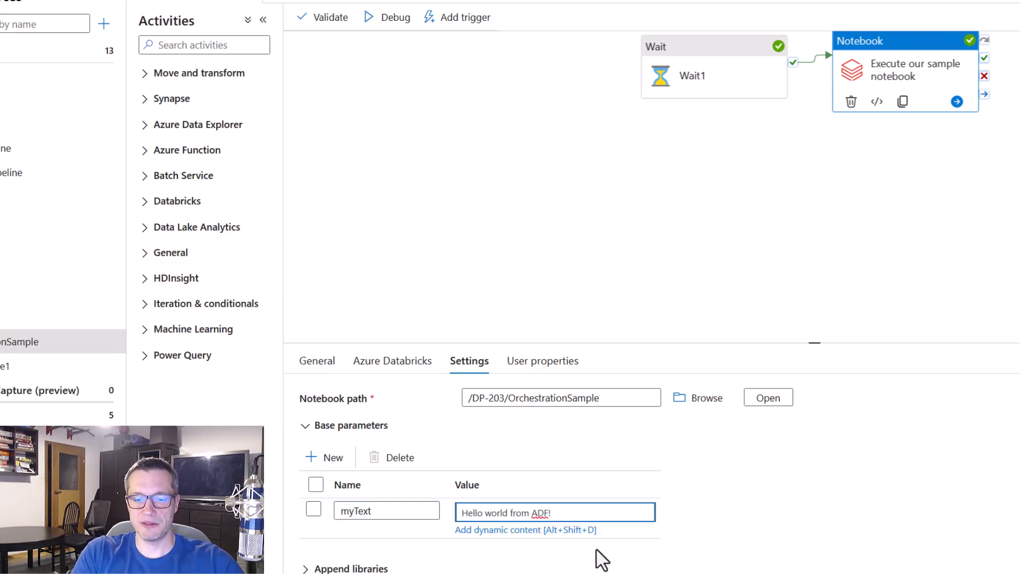
Debug the pipeline and examine the parameters in the notebook activity's Databricks run details
left_click(390, 22)
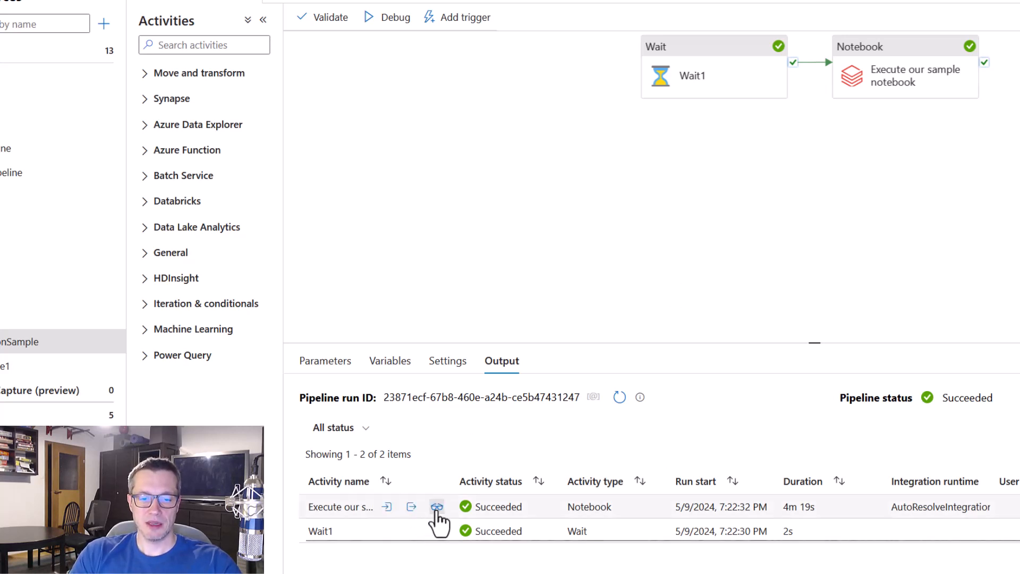
left_click(437, 506)
left_click(598, 349)
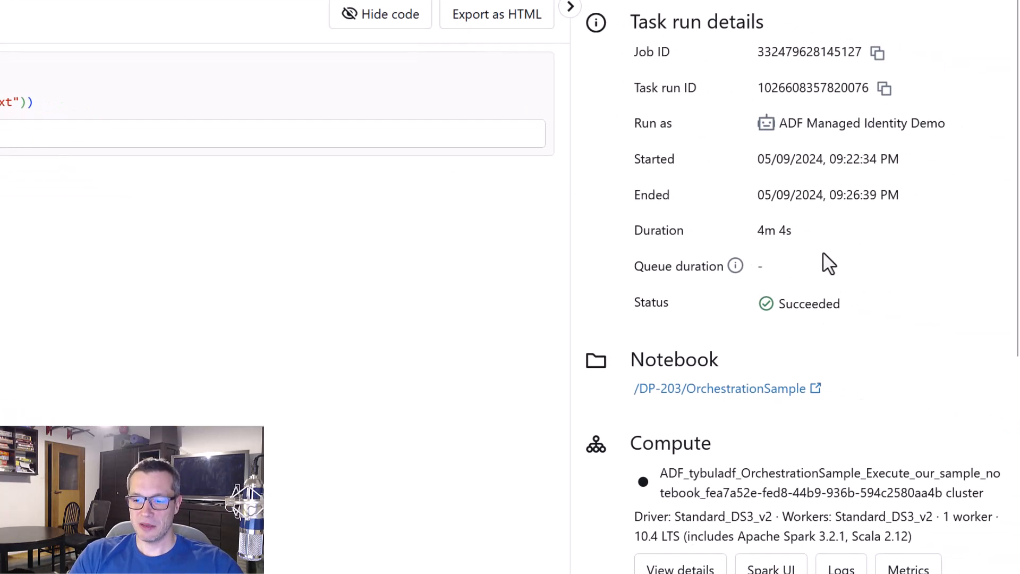
scroll(829, 262, "down", 2)
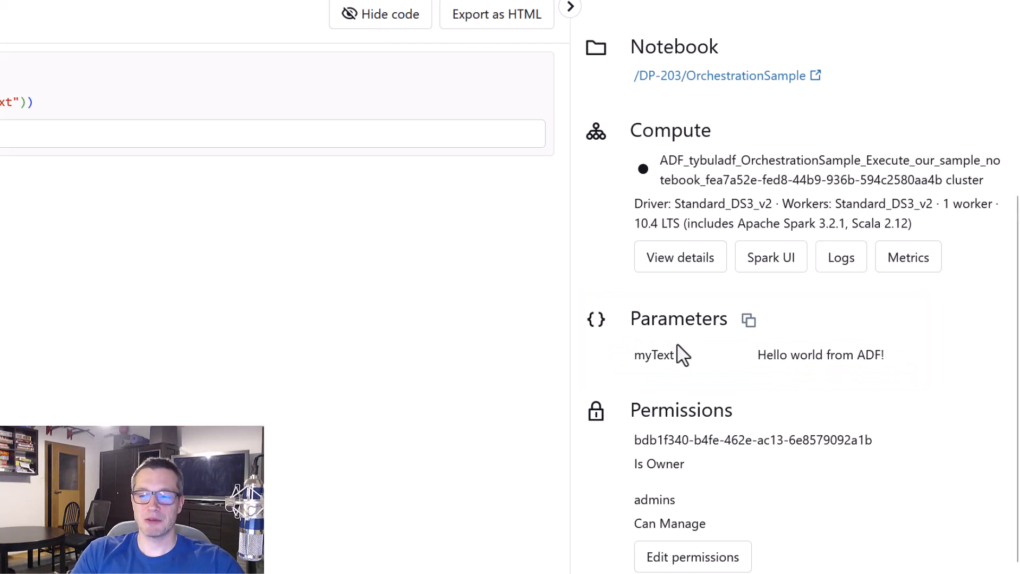
key("ctrl+w")
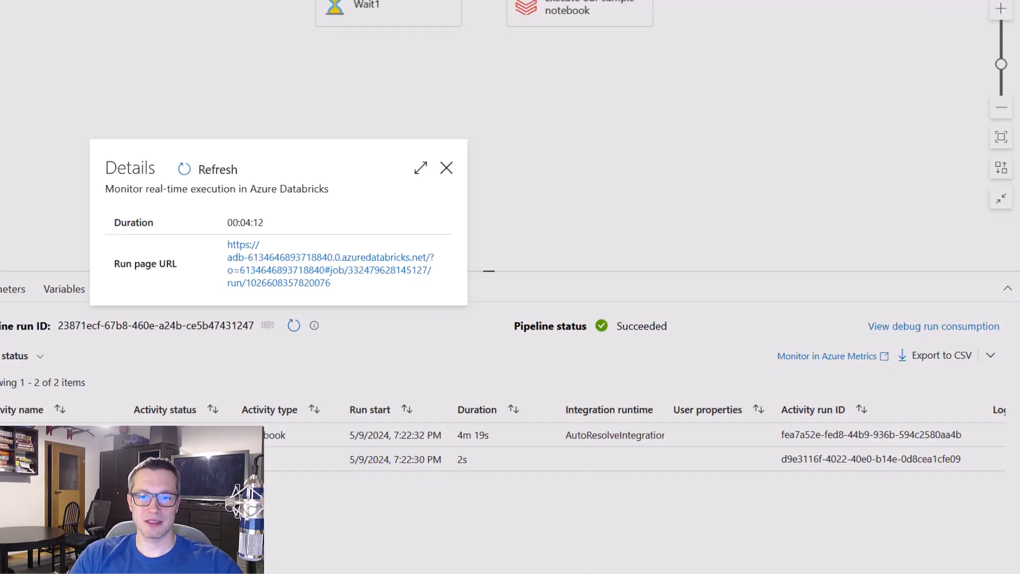
left_click(446, 169)
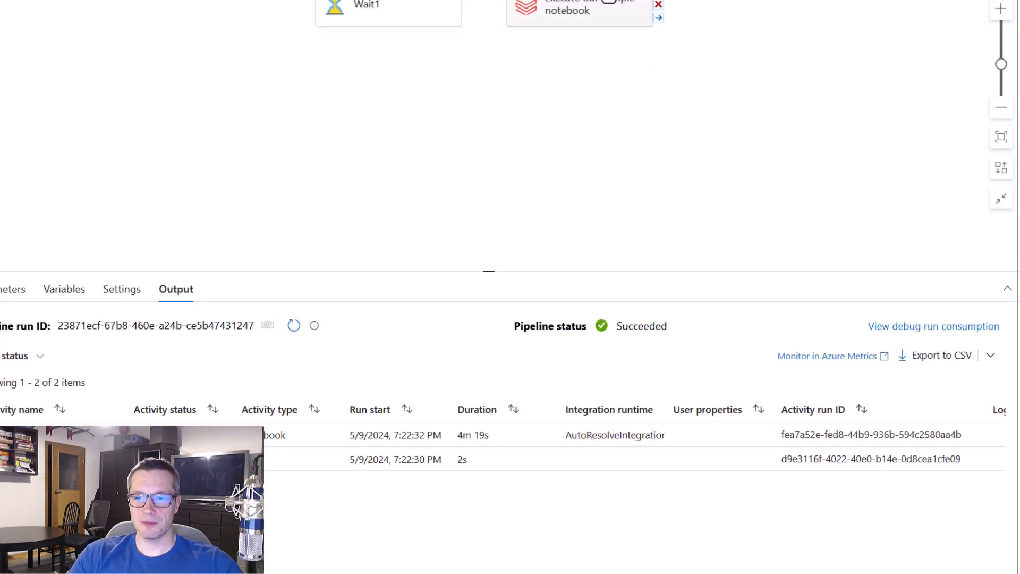
Examine the expression builder for the myText base parameter of the Execute our sample notebook activity, leaving its value as is
left_click(595, 21)
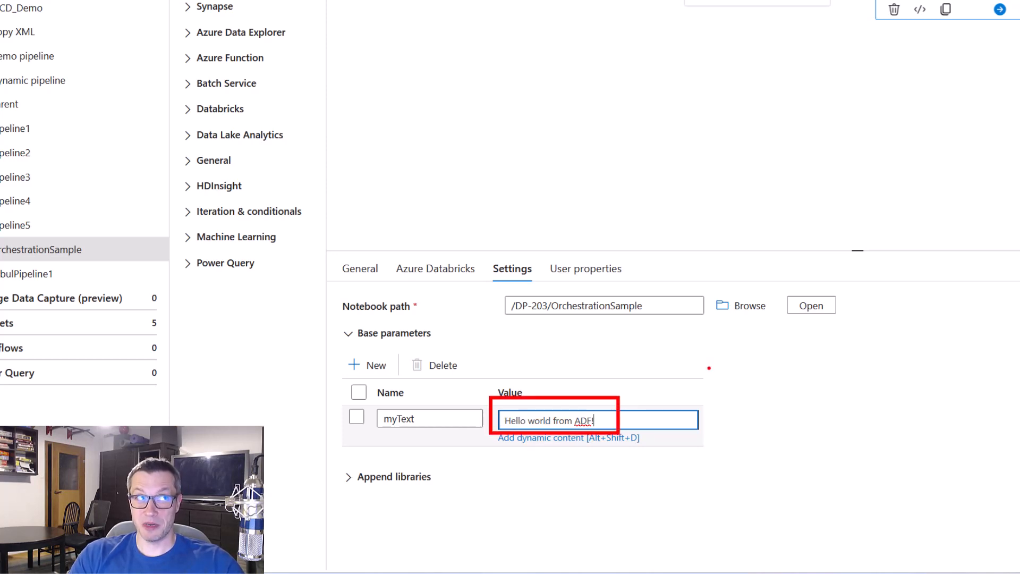
key("Escape")
left_click(649, 415)
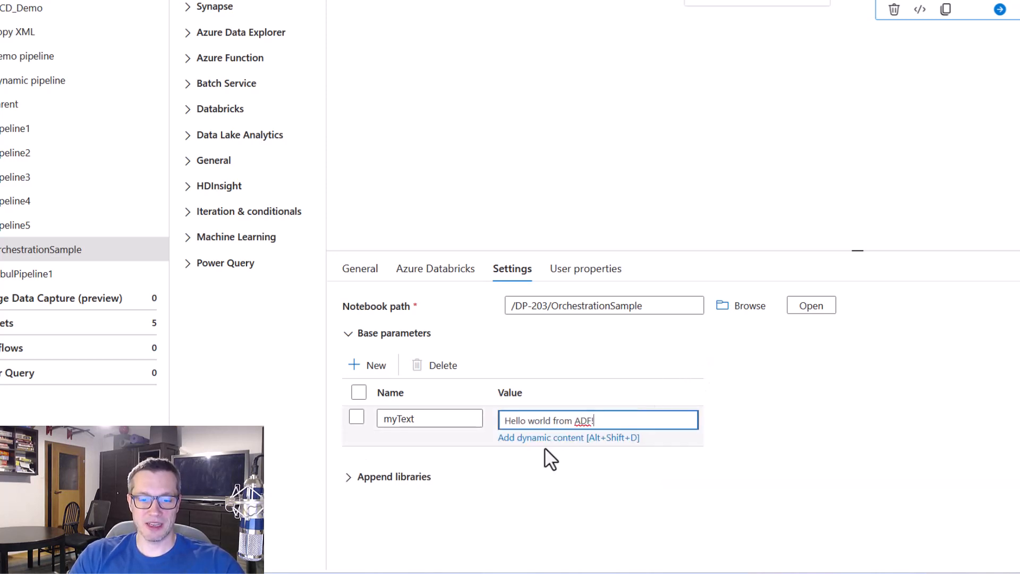
left_click(547, 440)
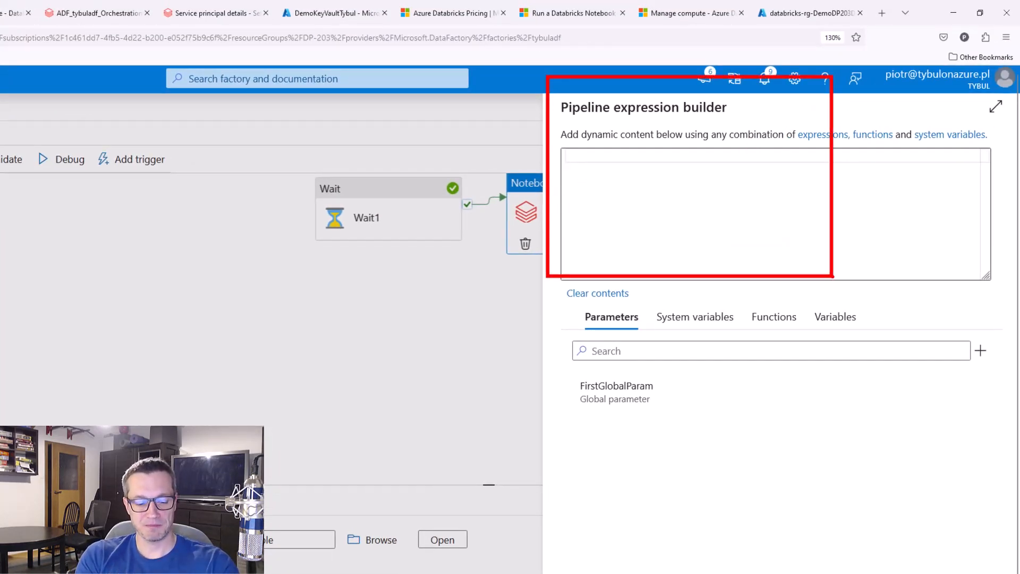
key("Escape")
key("Escape")
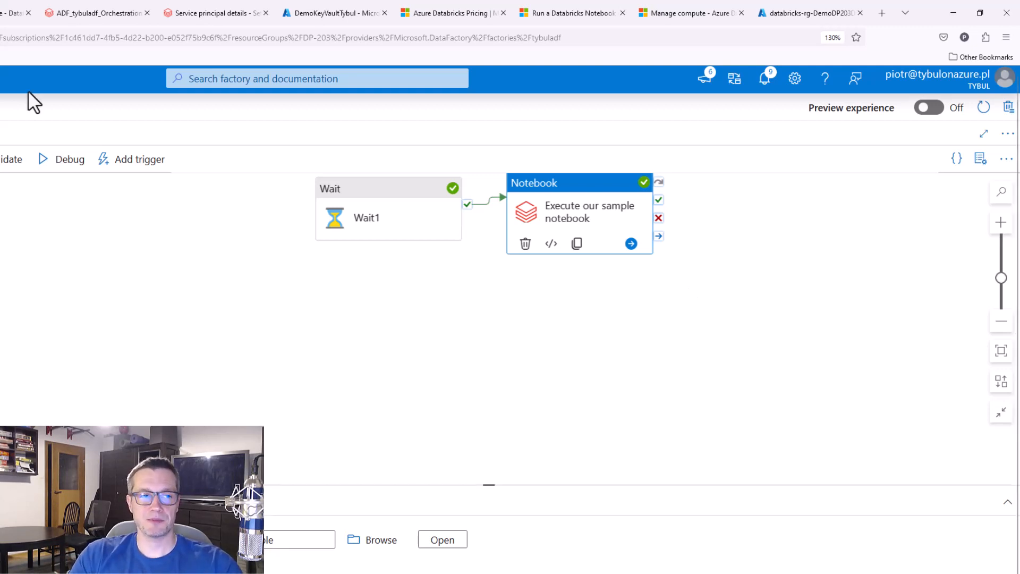
Switch to the Databricks workspace and create a new workflow job named DemoJobOrcherstration
left_click(186, 13)
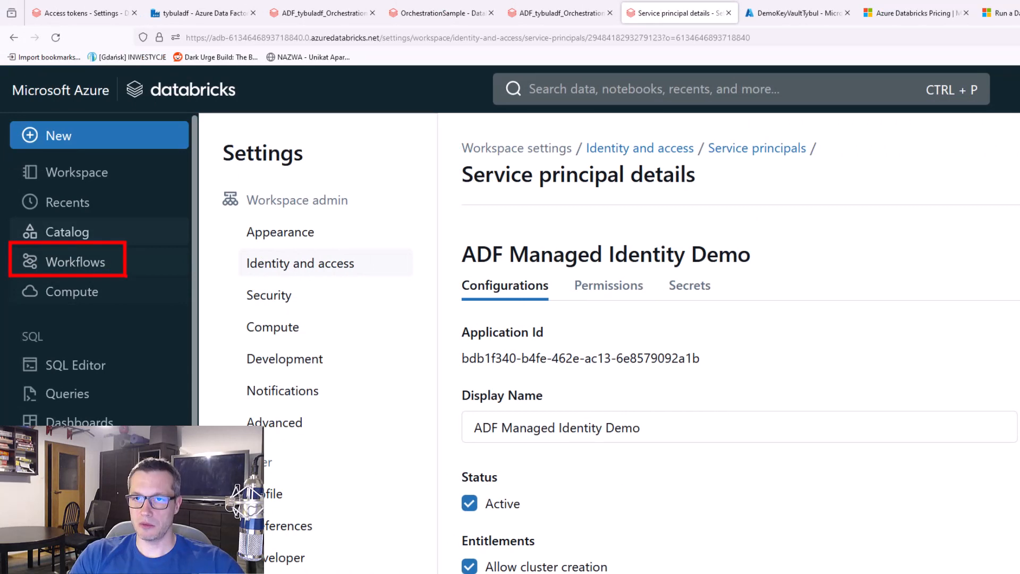
left_click(81, 268)
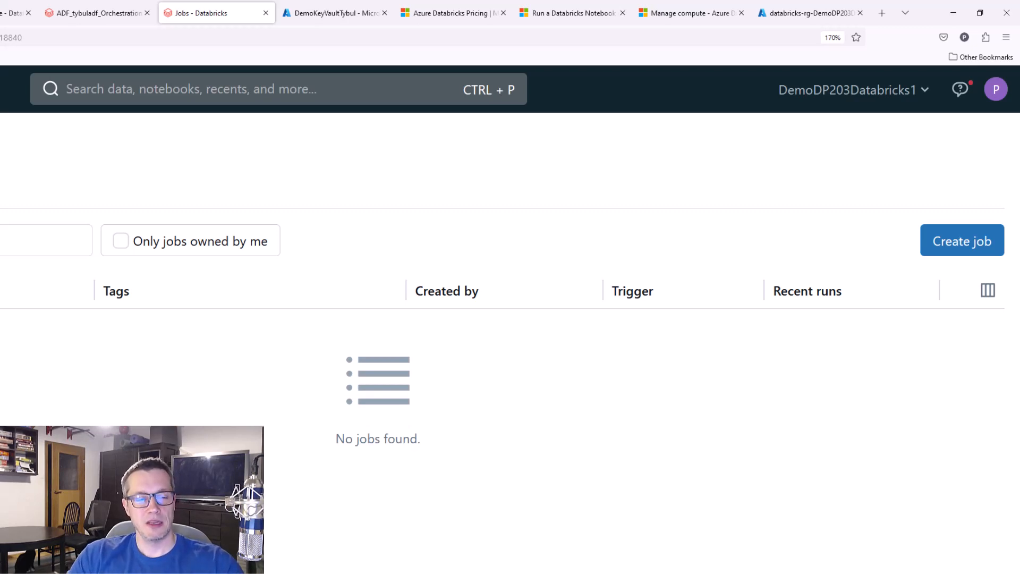
left_click(979, 254)
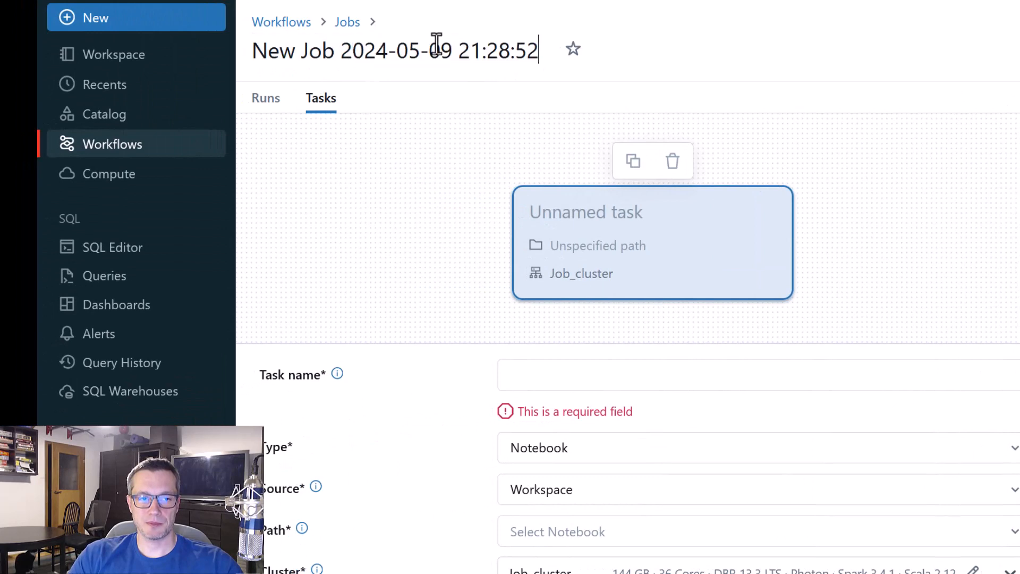
left_click(437, 44)
left_click_drag(544, 56, 212, 35)
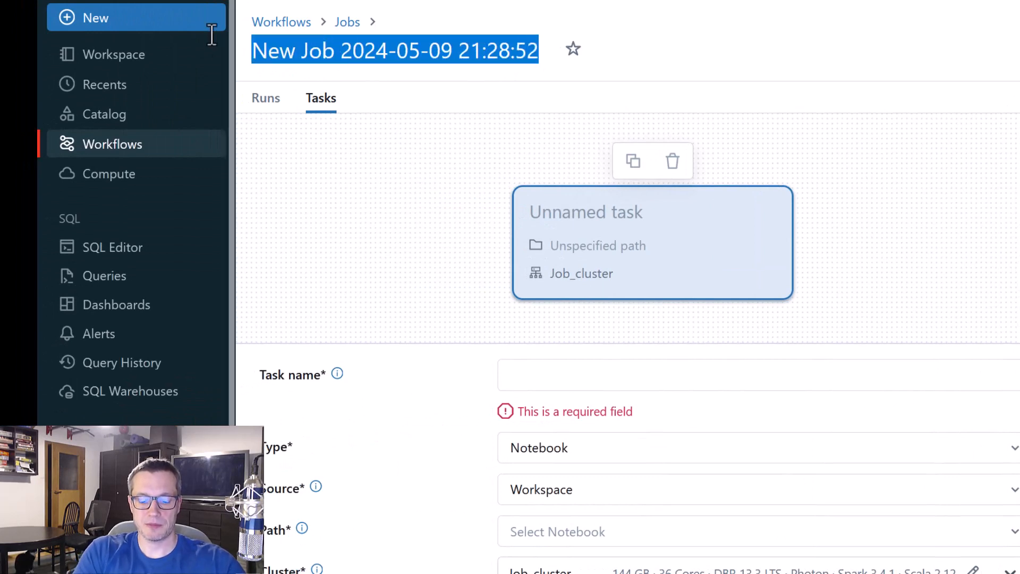
type("DemoJob")
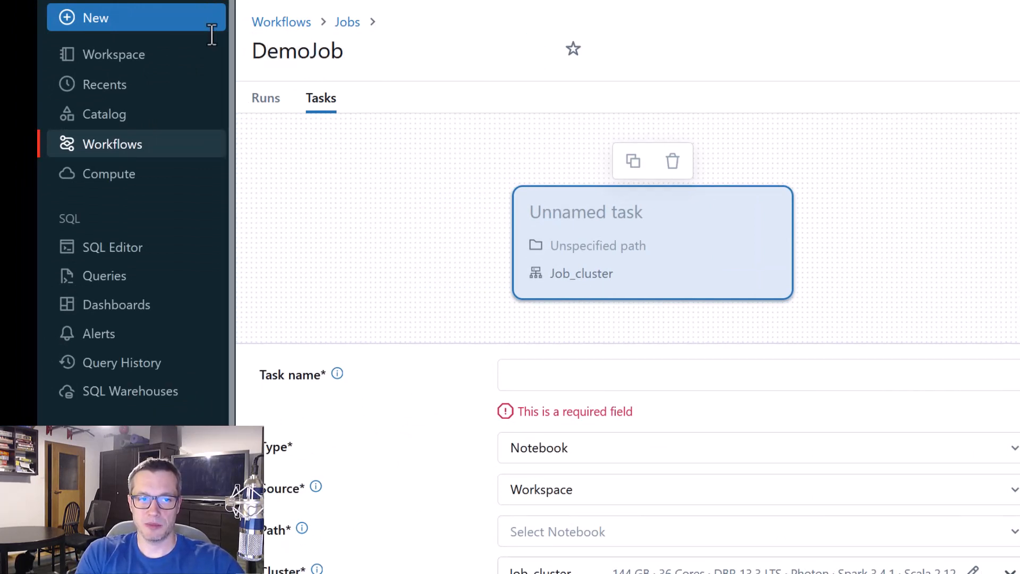
type("Orcherstr")
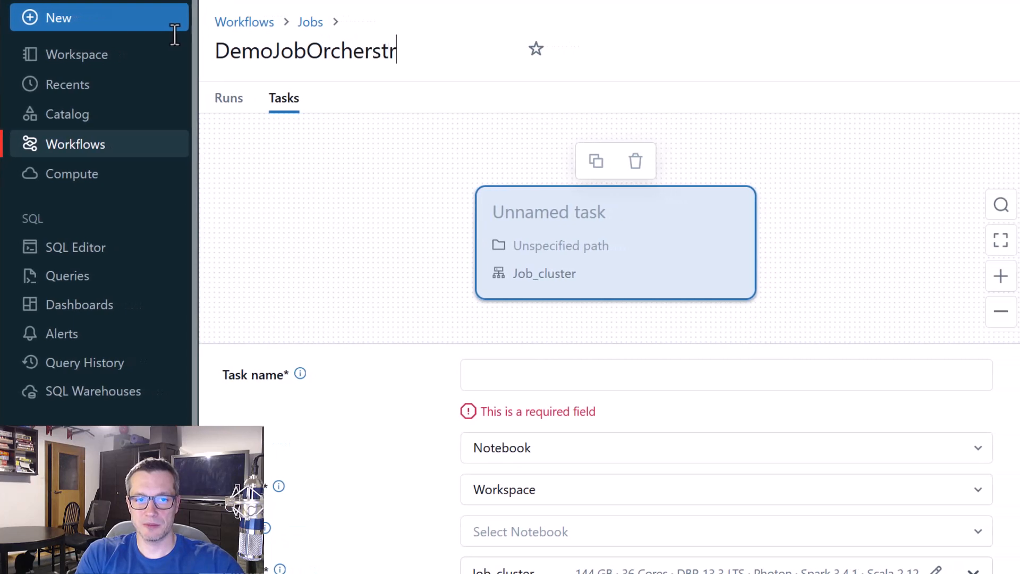
type("ation")
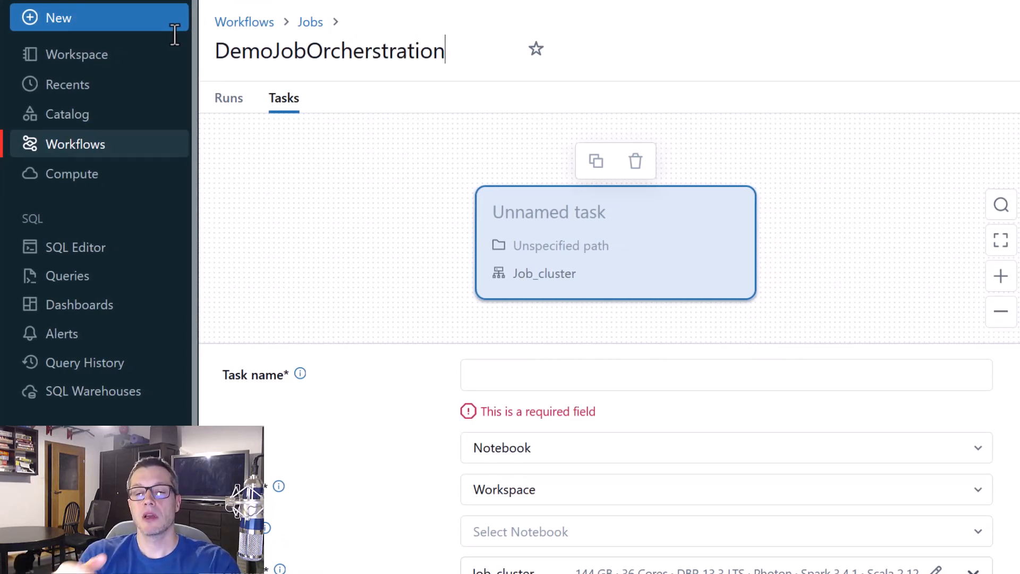
Name the job's task Run_a_notebook and keep Notebook as its type
left_click(543, 372)
type("Run_a_")
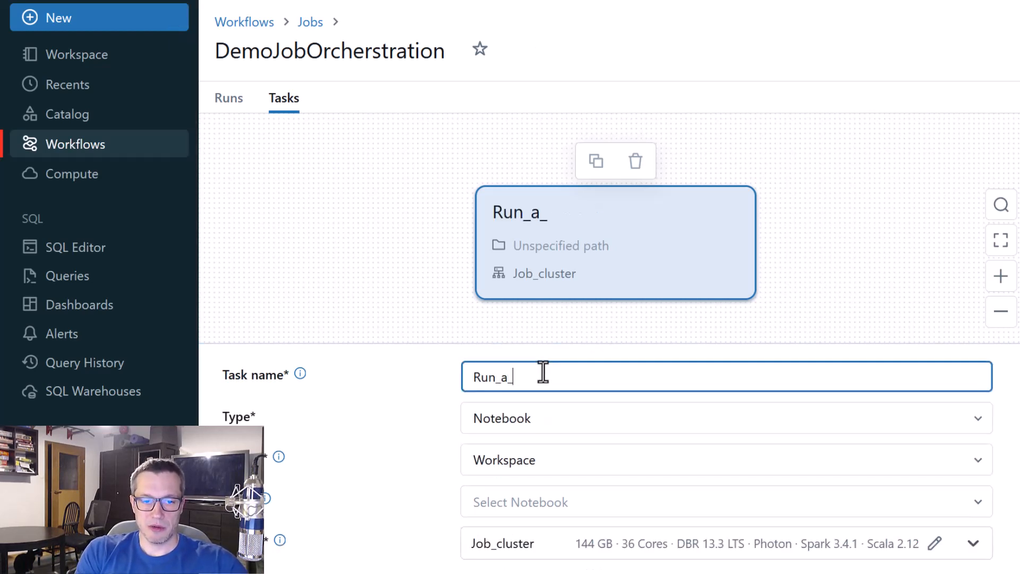
type("notebook")
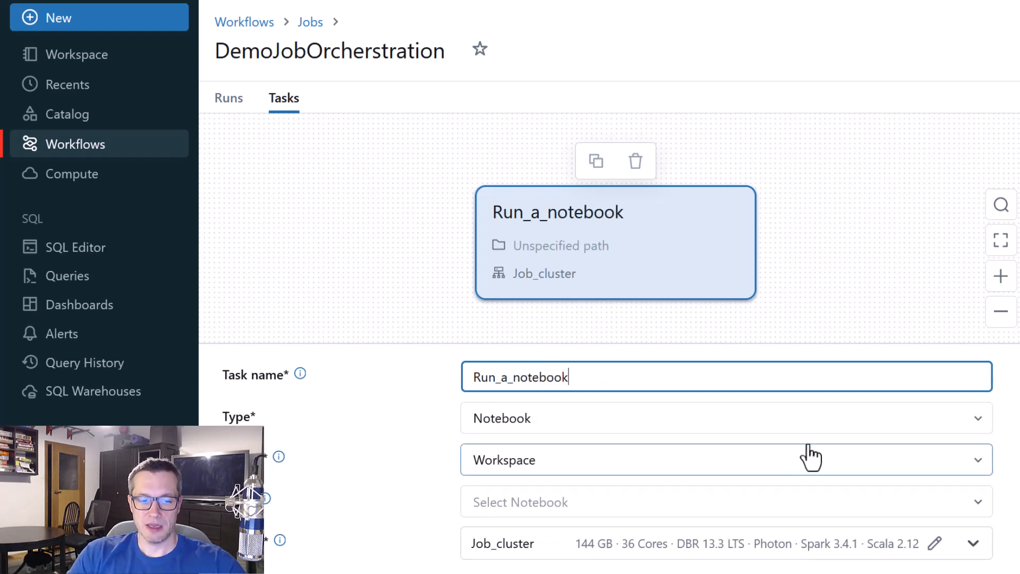
left_click(981, 423)
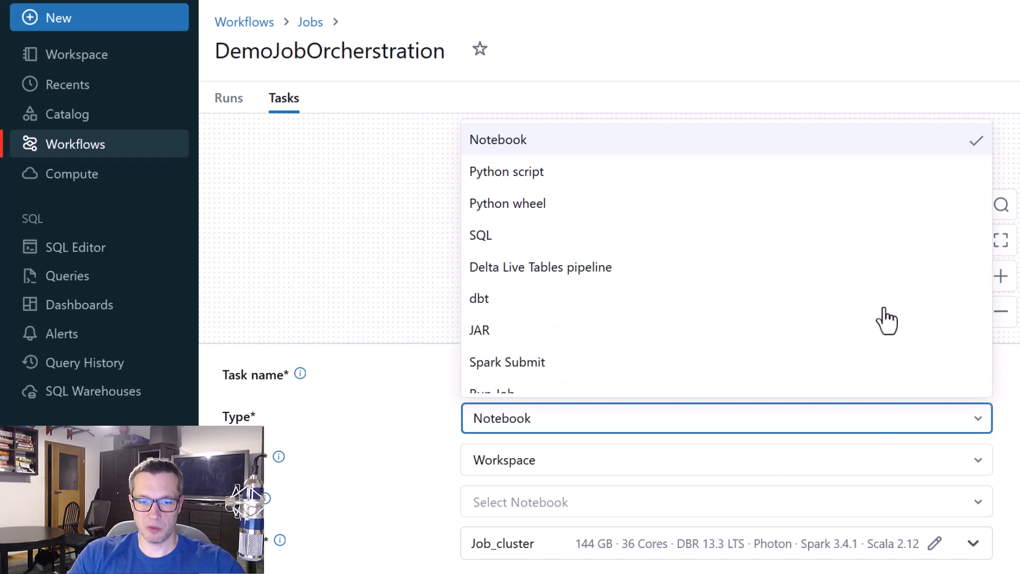
scroll(864, 276, "down", 2)
scroll(860, 285, "up", 2)
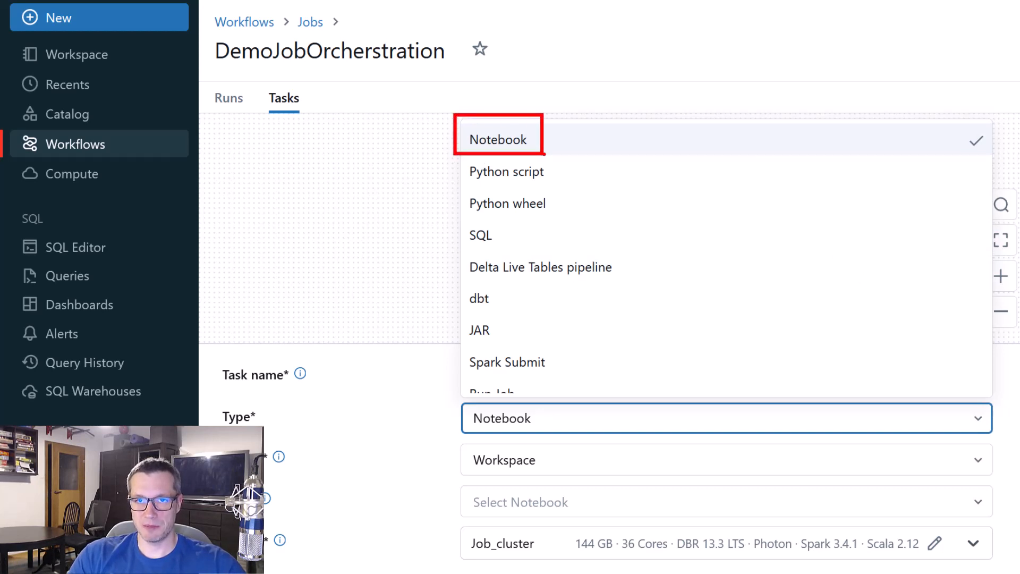
key("Escape")
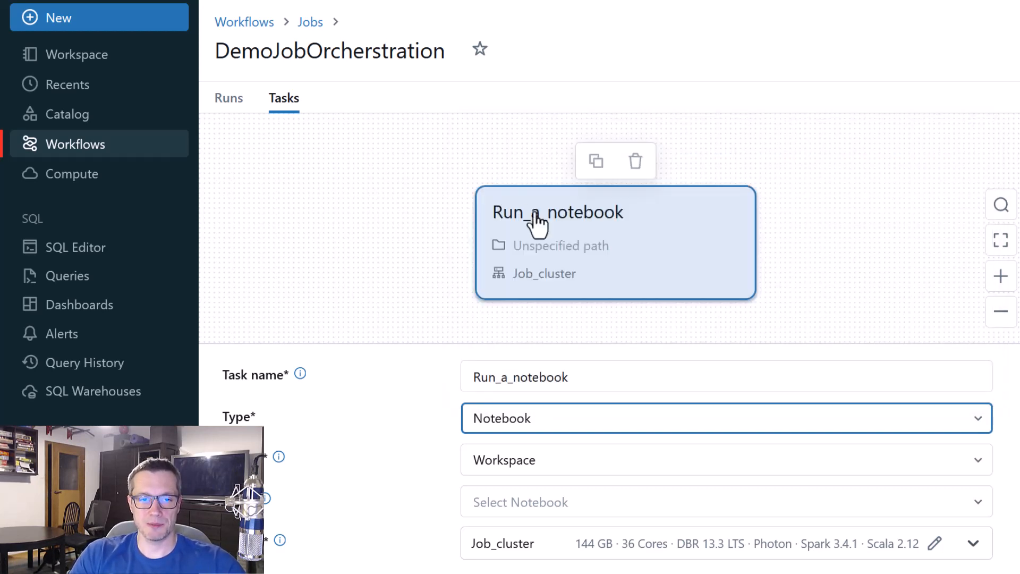
Keep Workspace as the task's source and choose the /DP-203/OrchestrationSample notebook as its path
left_click(976, 473)
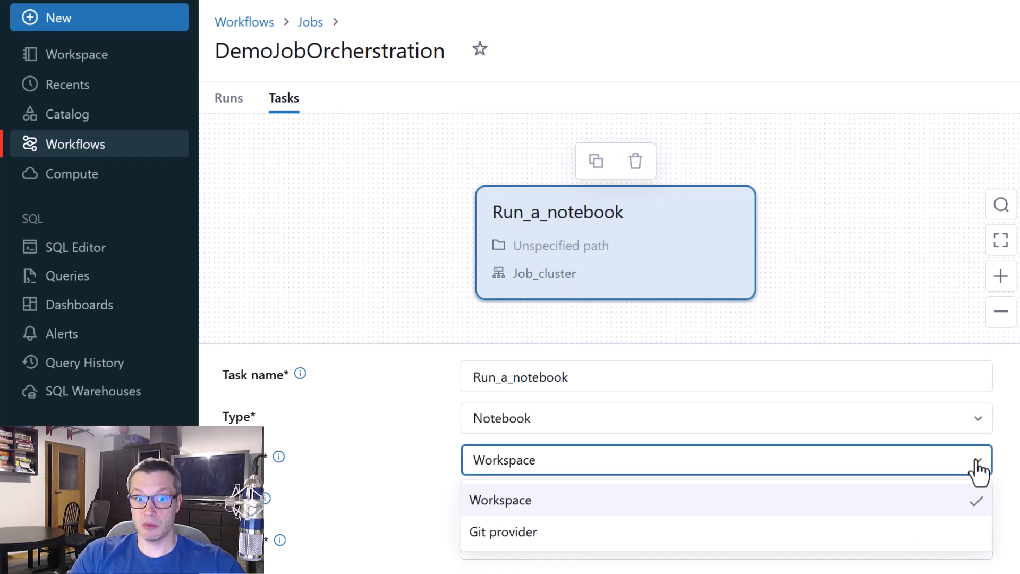
left_click(847, 512)
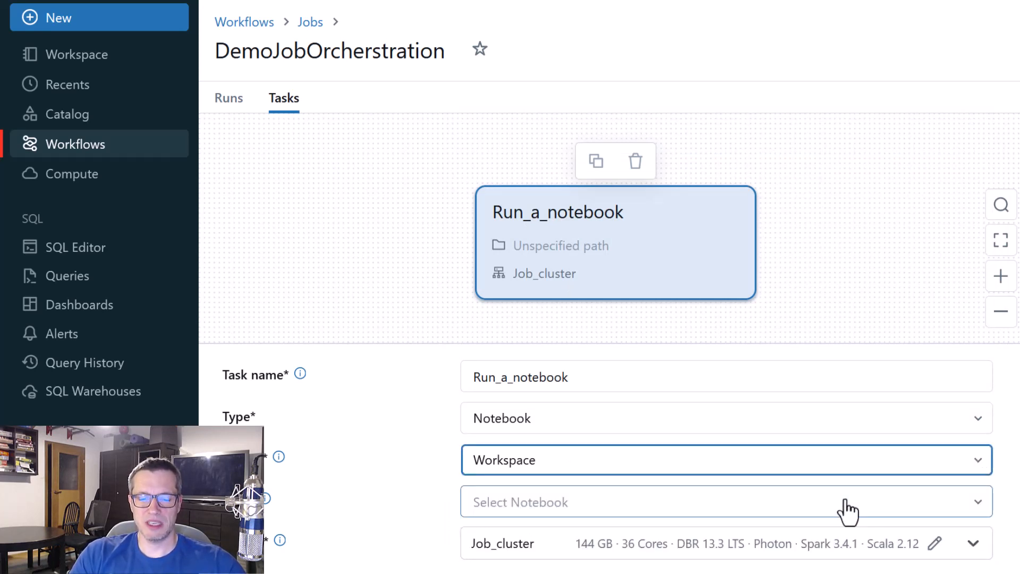
left_click(977, 506)
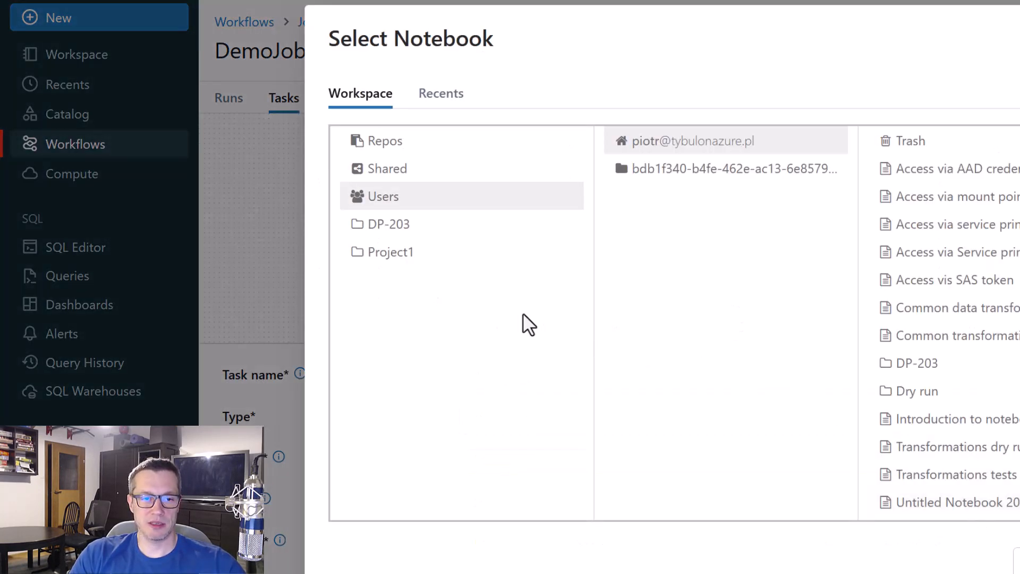
left_click(390, 225)
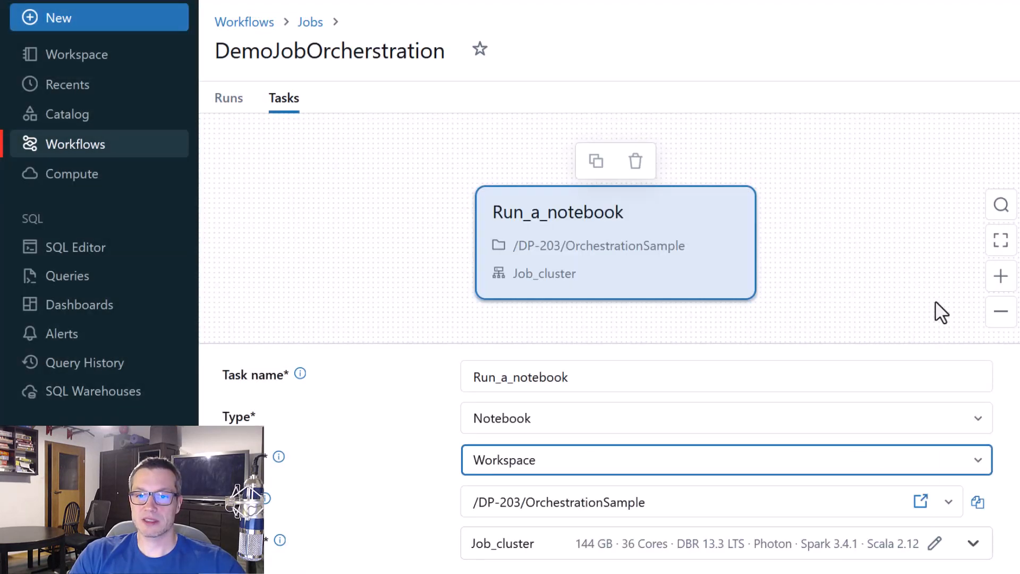
scroll(898, 206, "down", 2)
scroll(893, 204, "down", 1)
scroll(916, 247, "up", 2)
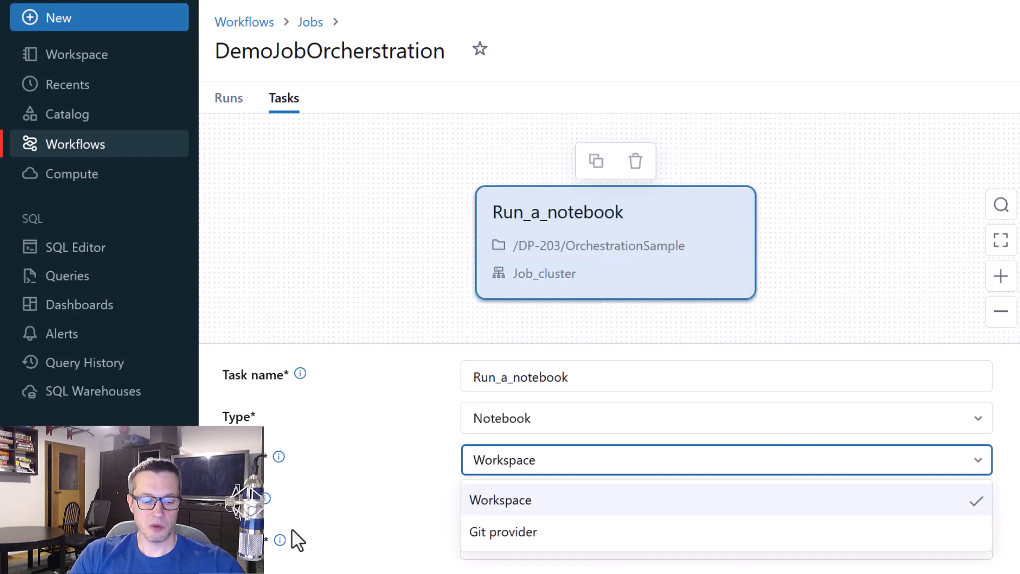
left_click(242, 458)
left_click(242, 458)
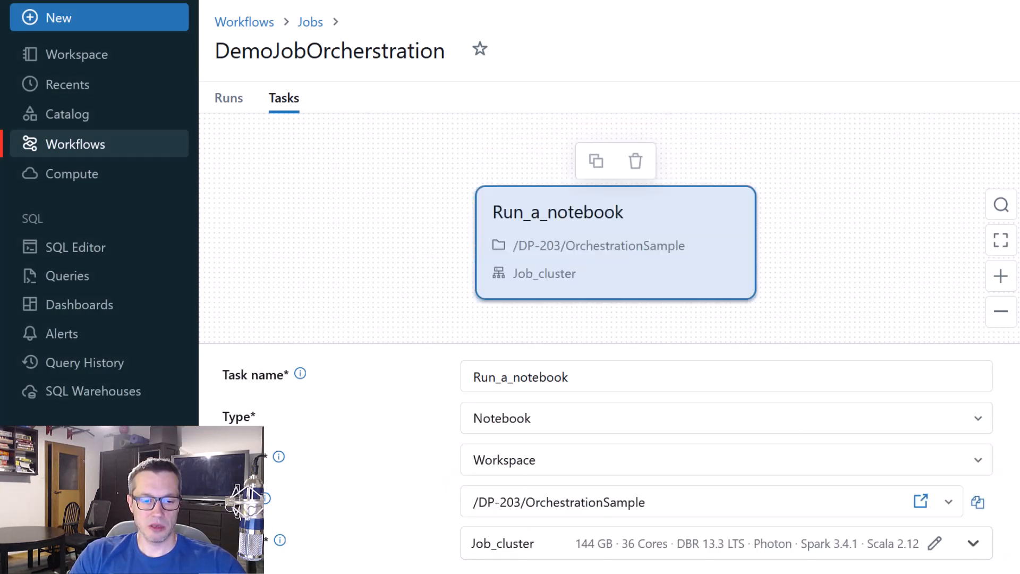
Set the task's cluster to the running personal all-purpose cluster instead of the job cluster
left_click(321, 553)
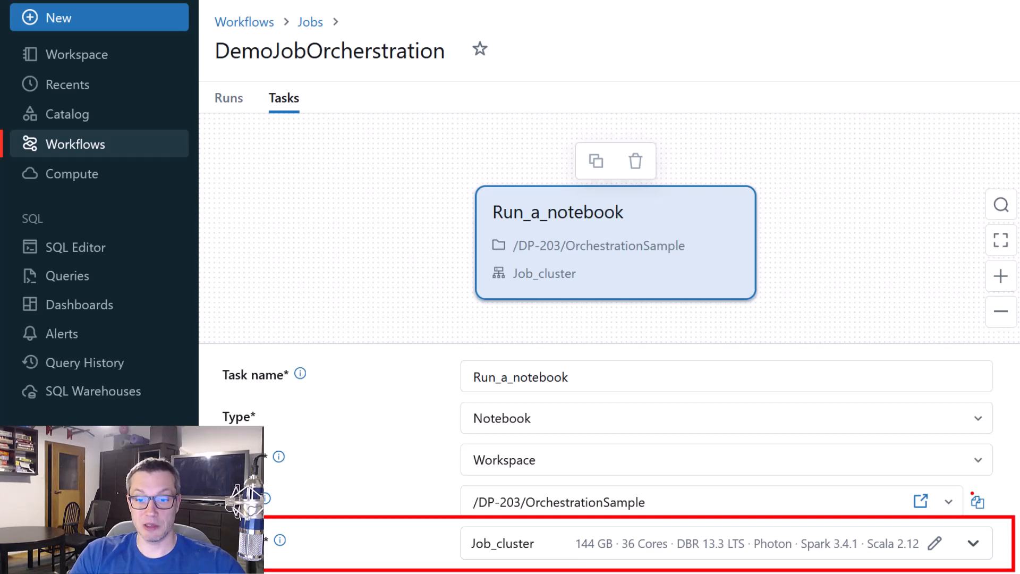
left_click(980, 545)
scroll(876, 457, "down", 1)
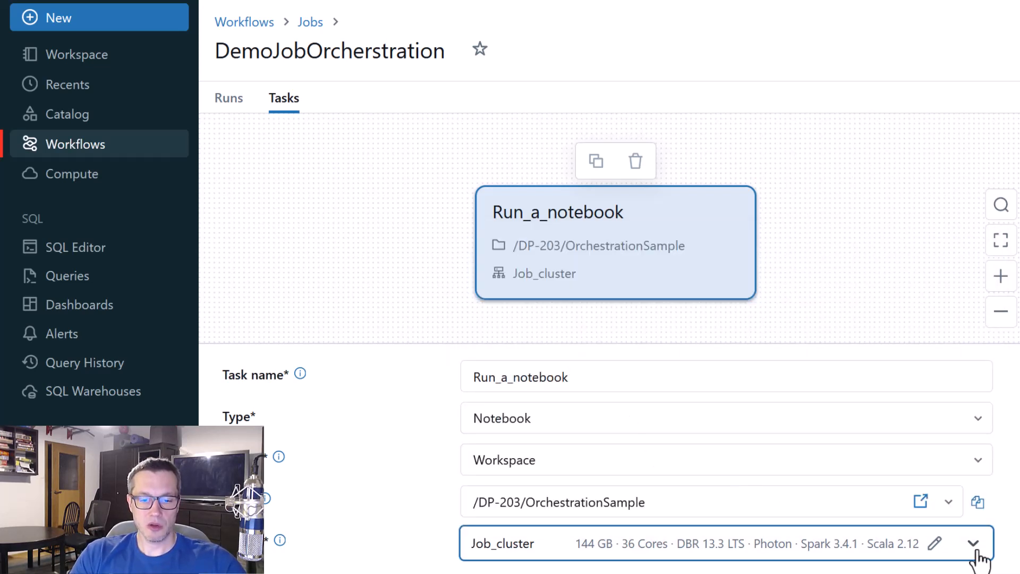
left_click(975, 546)
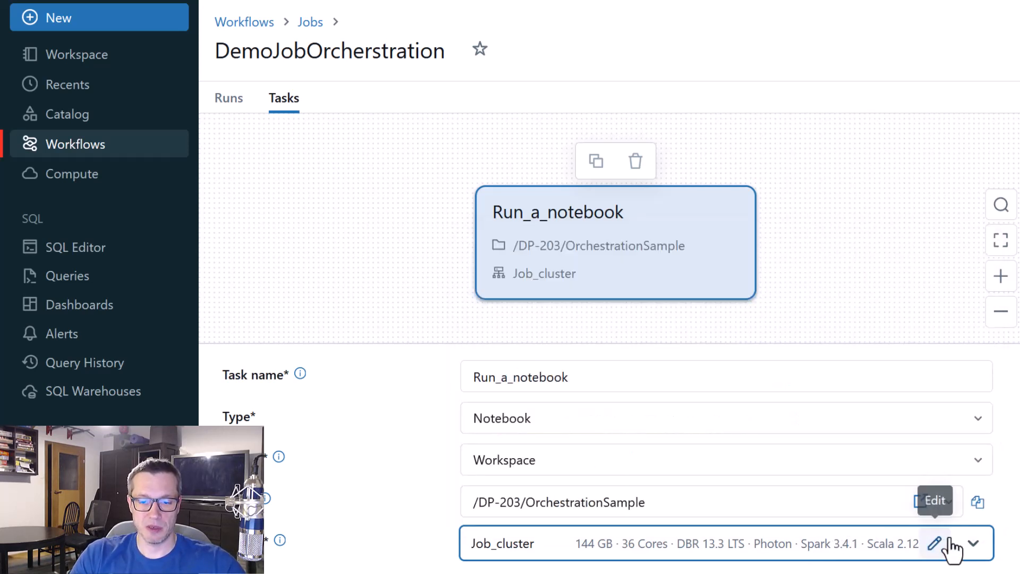
left_click(973, 543)
scroll(591, 405, "down", 1)
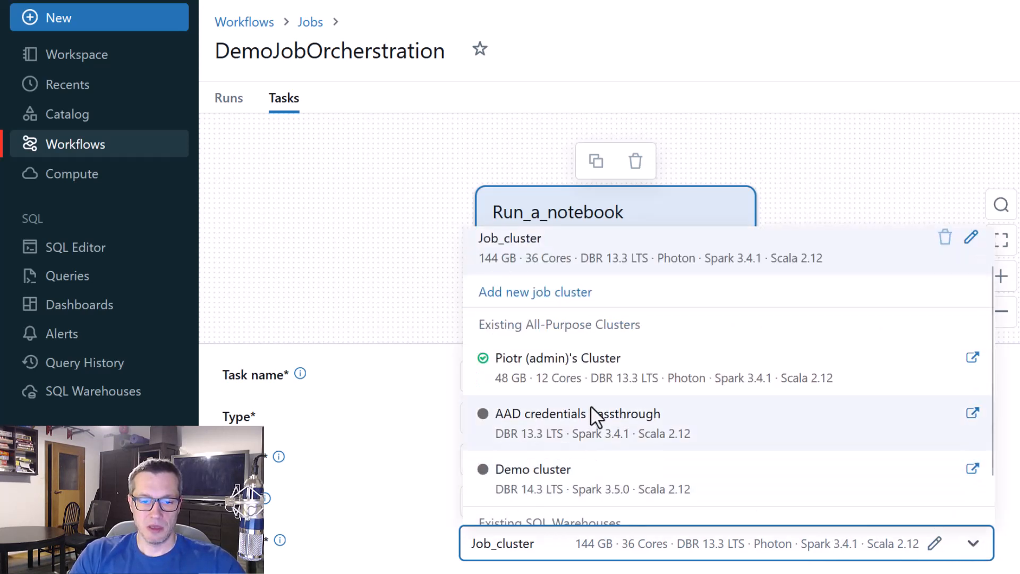
left_click(579, 367)
Add a task parameter with key myText and value "Hello world from Databricks Job!"
scroll(468, 335, "down", 2)
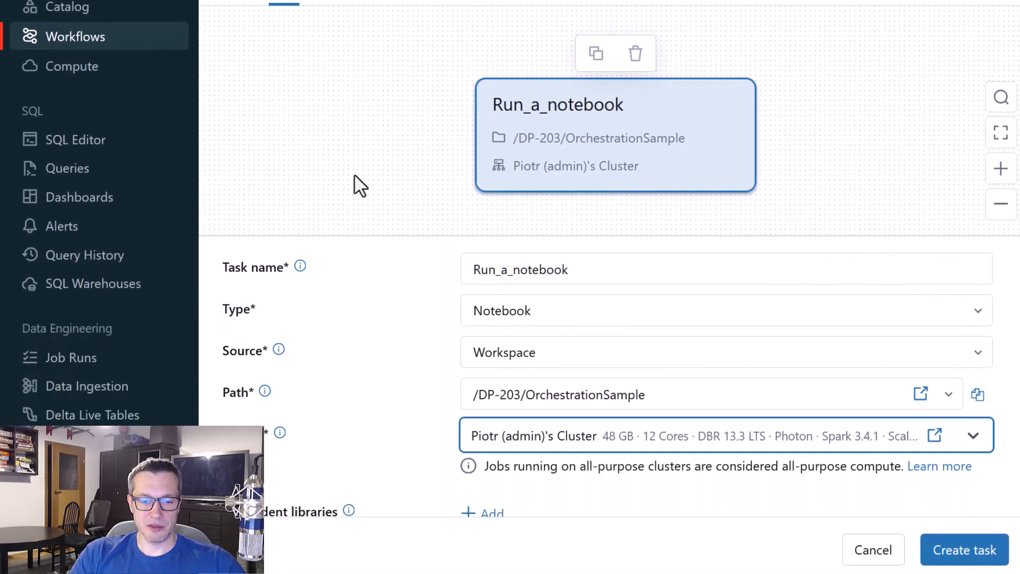
scroll(376, 160, "down", 3)
scroll(438, 361, "down", 3)
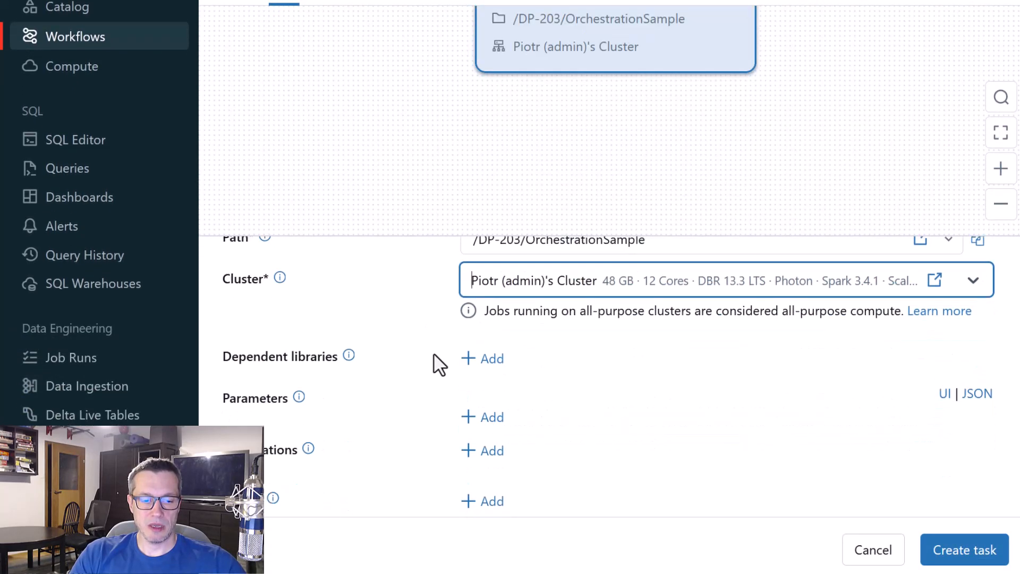
scroll(440, 365, "down", 1)
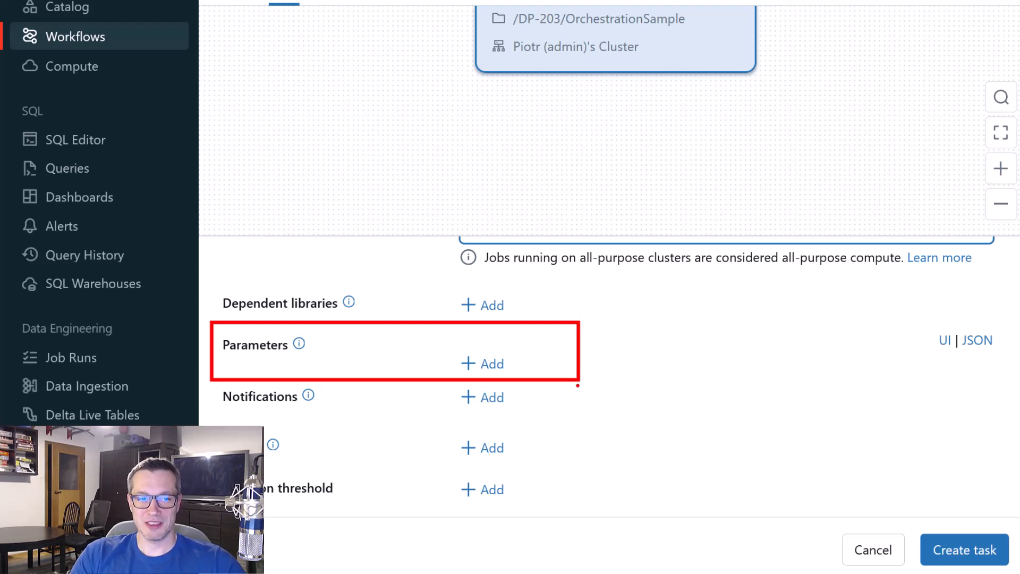
left_click(489, 364)
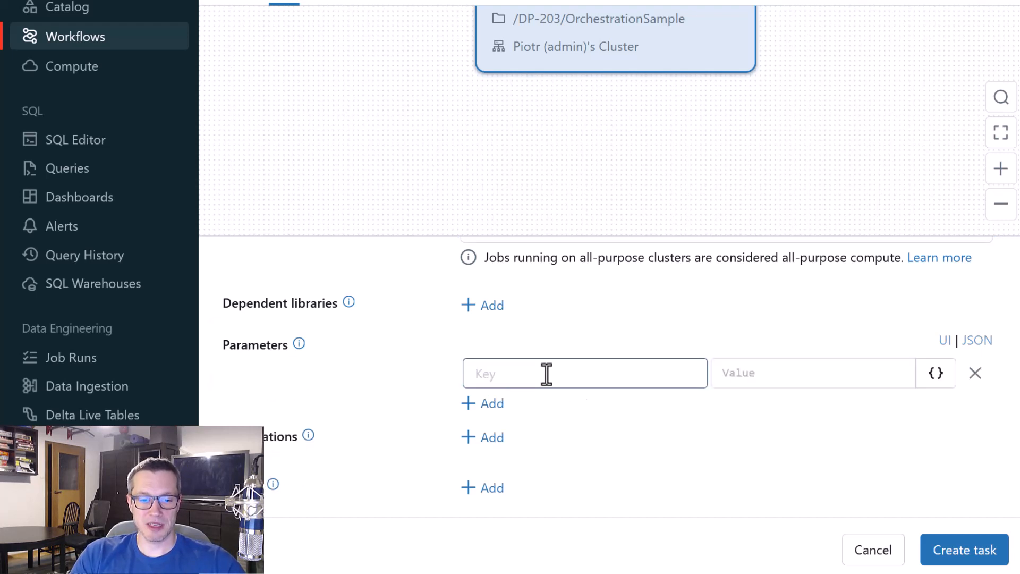
type("my")
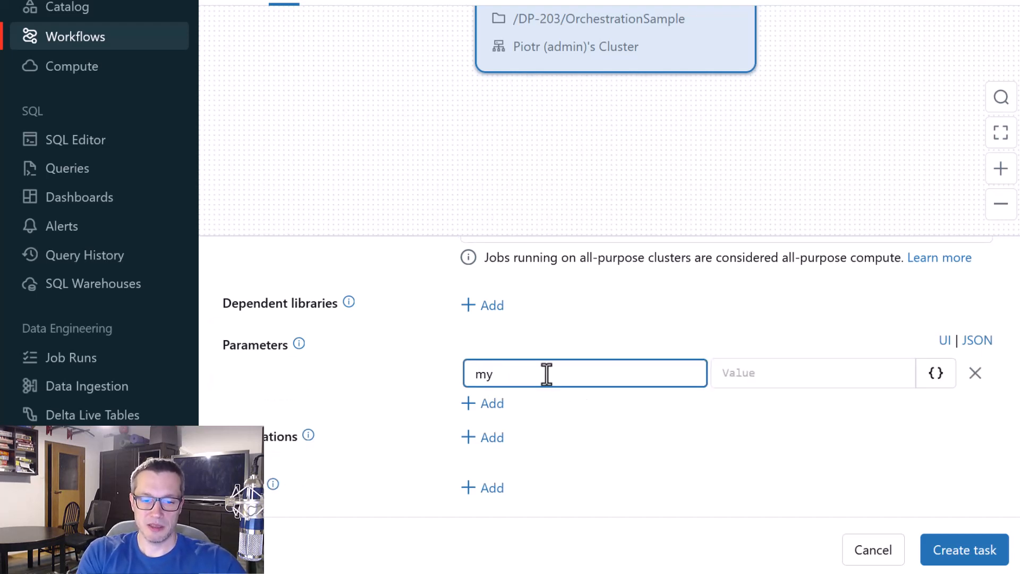
type("Text")
left_click(765, 378)
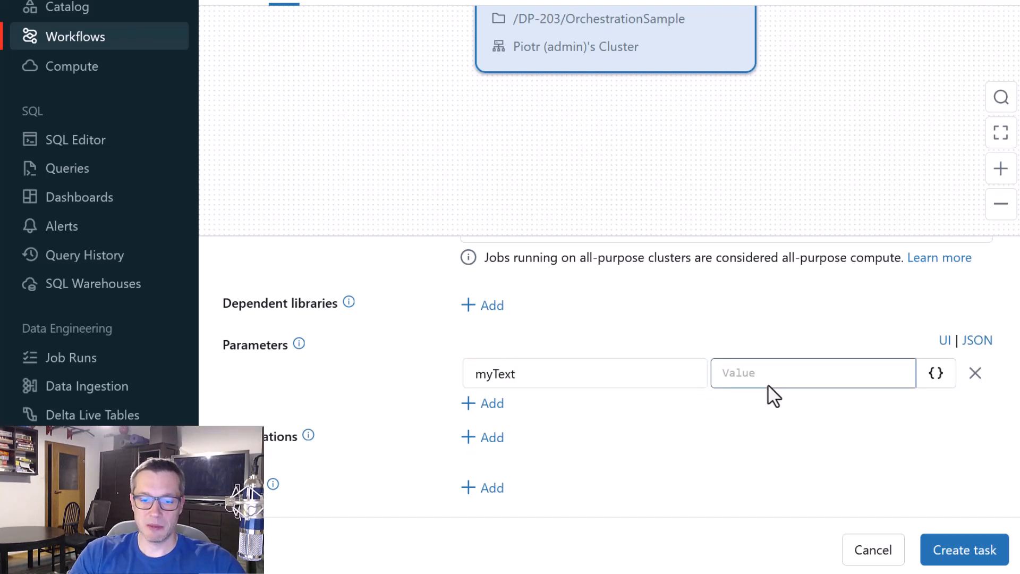
type("Hello world from D")
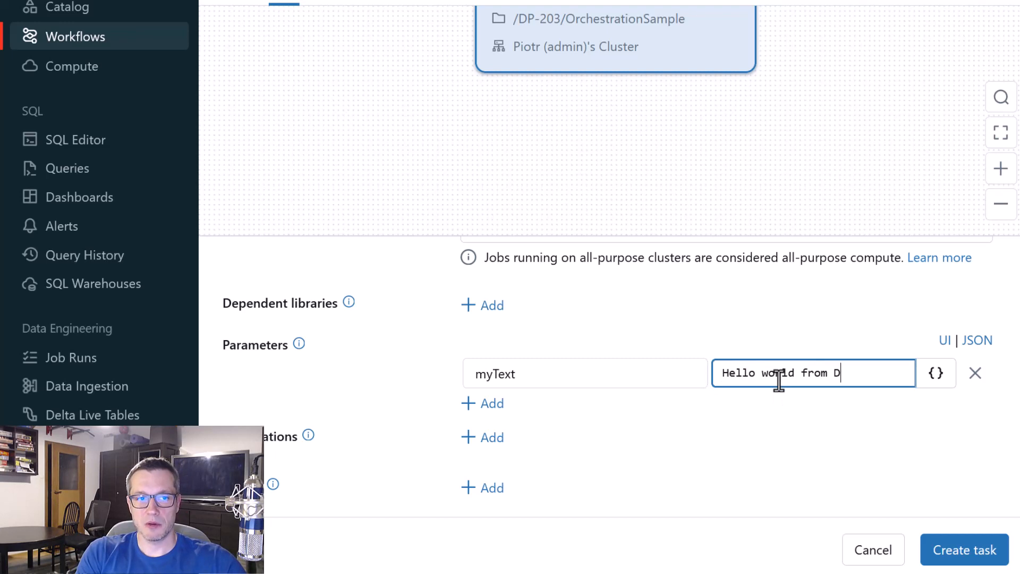
type("atab")
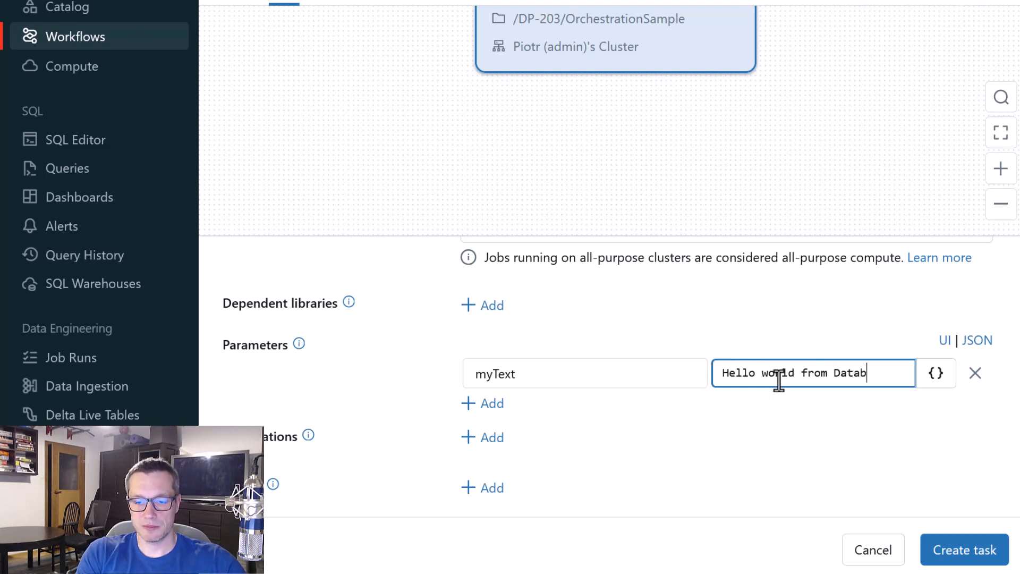
type("ricks Job!")
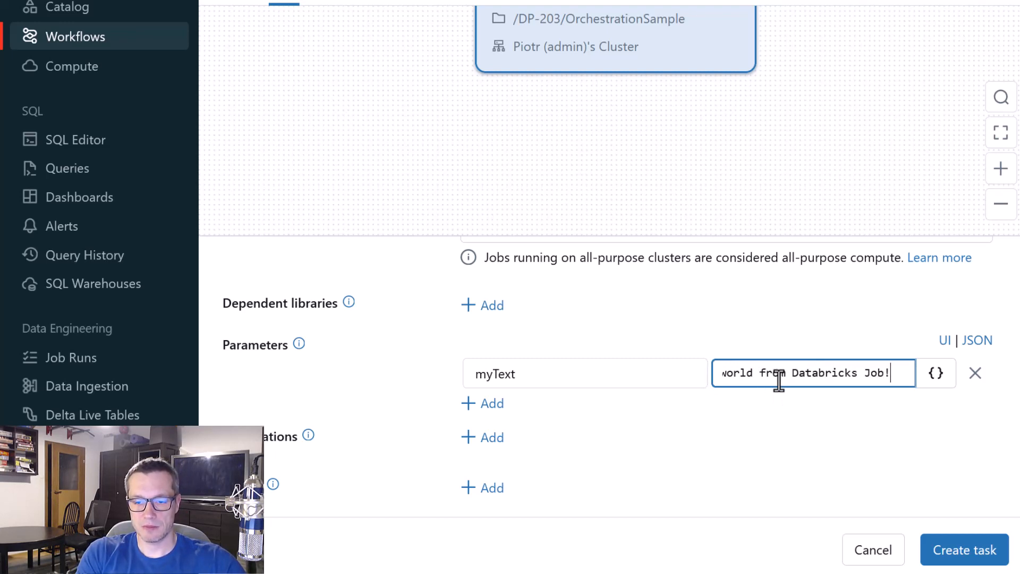
Create the configured Run_a_notebook task in the job
left_click(935, 549)
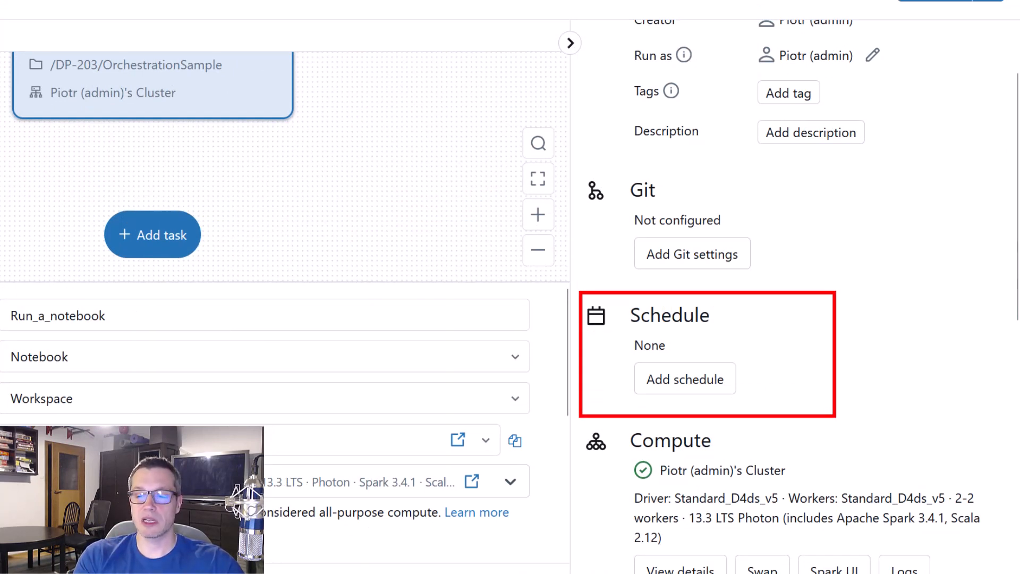
Try the Continuous and Scheduled trigger types in a new job schedule, and discard the schedule without saving
left_click(717, 392)
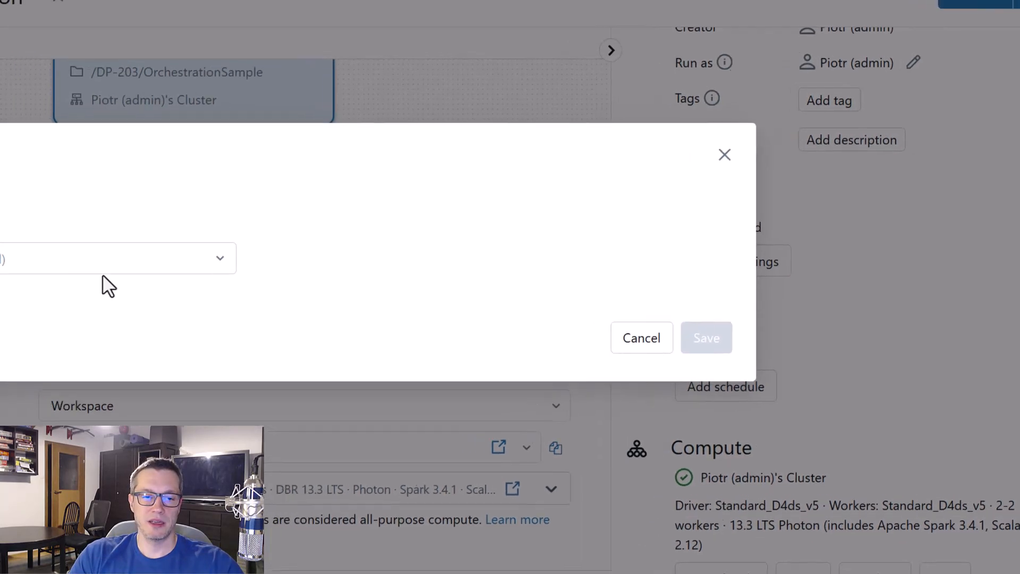
left_click(185, 259)
left_click(100, 320)
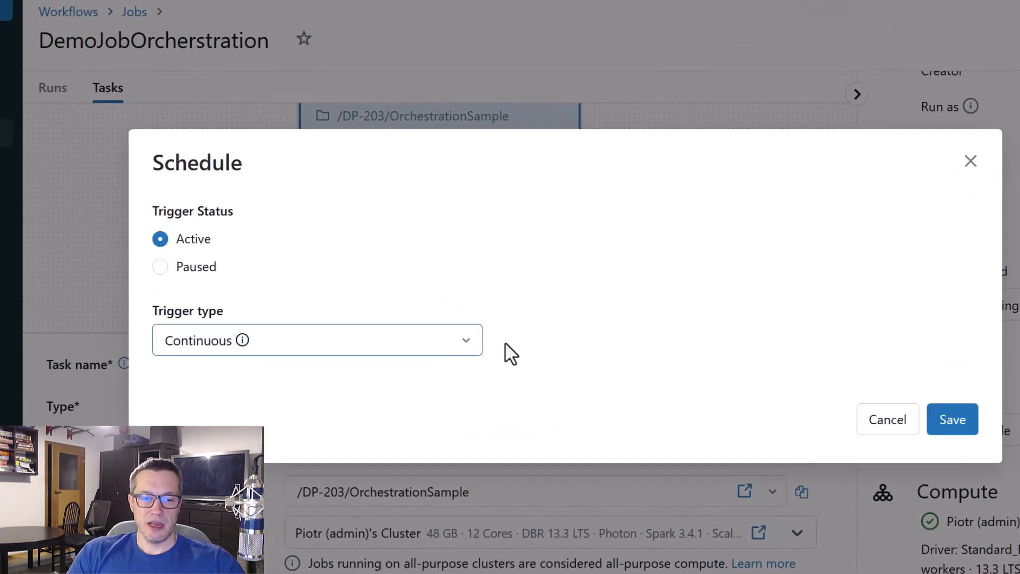
left_click(464, 343)
left_click(342, 378)
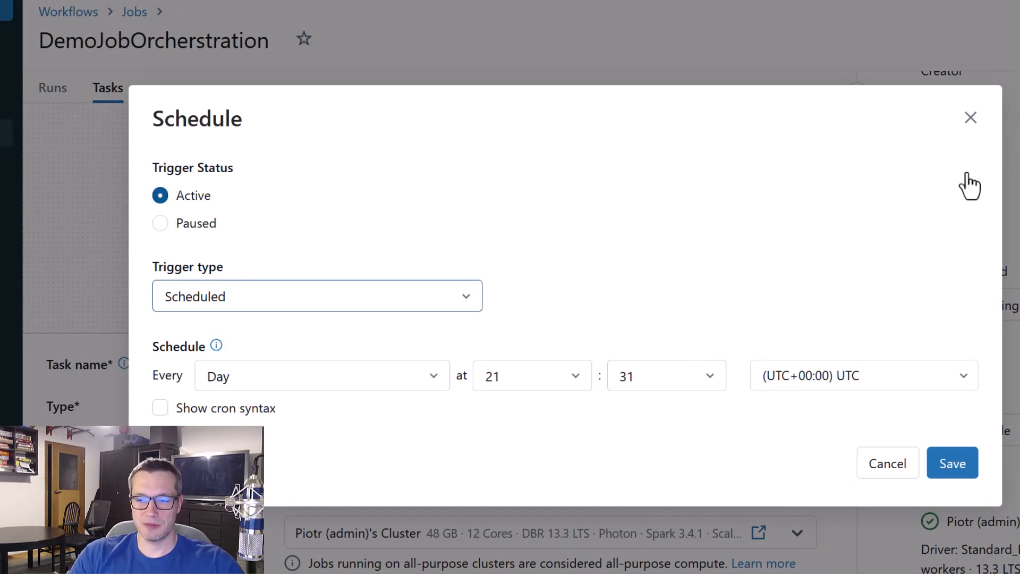
left_click(971, 120)
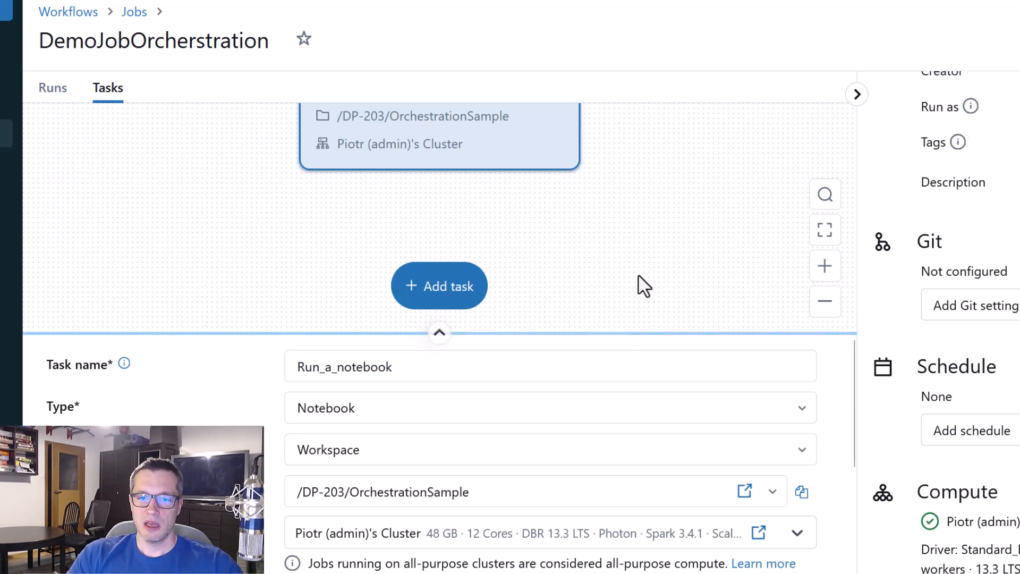
Try adding a second Notebook task after Run_a_notebook, and delete the unnamed task again
scroll(701, 257, "up", 2)
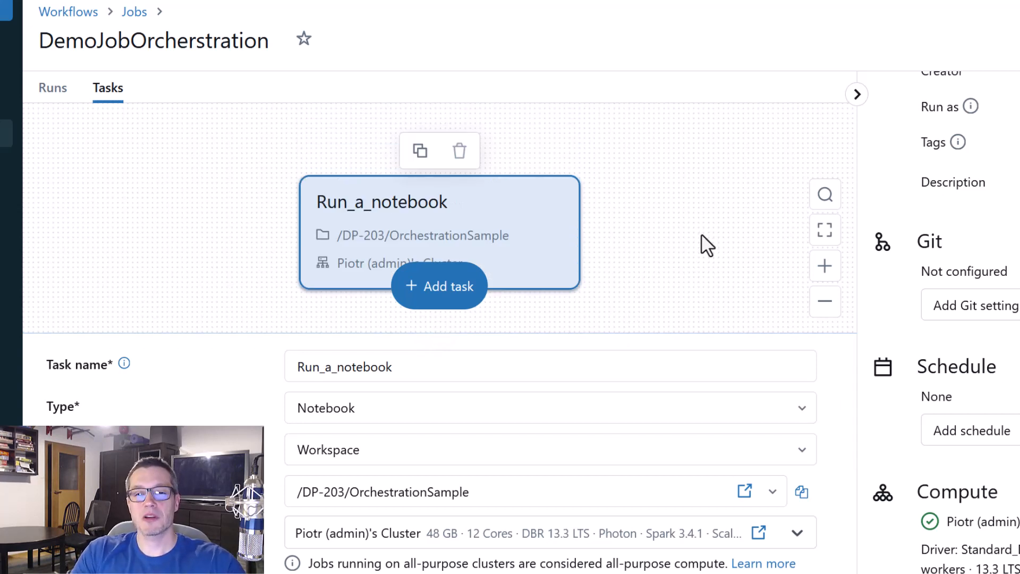
left_click(456, 295)
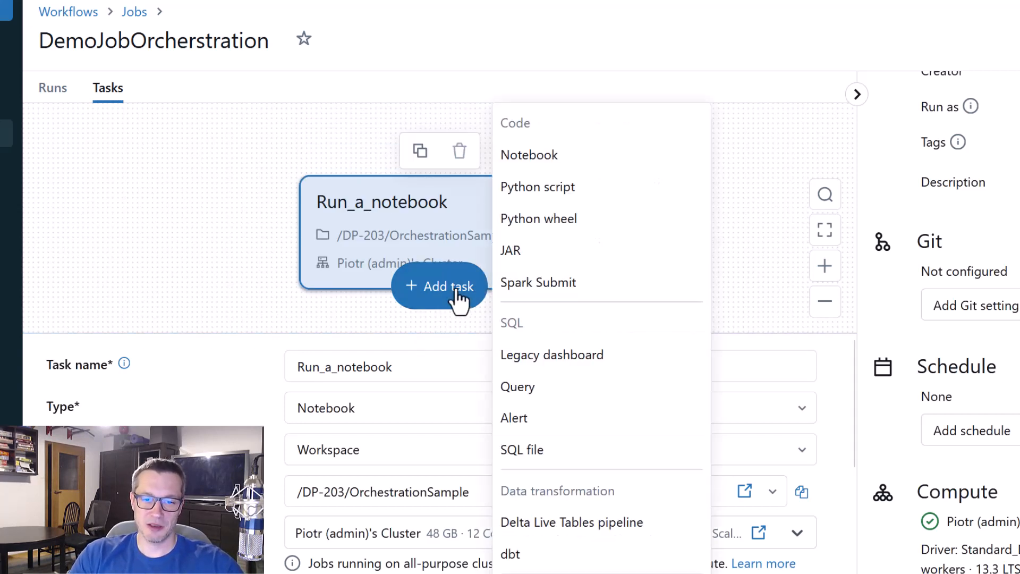
left_click(556, 157)
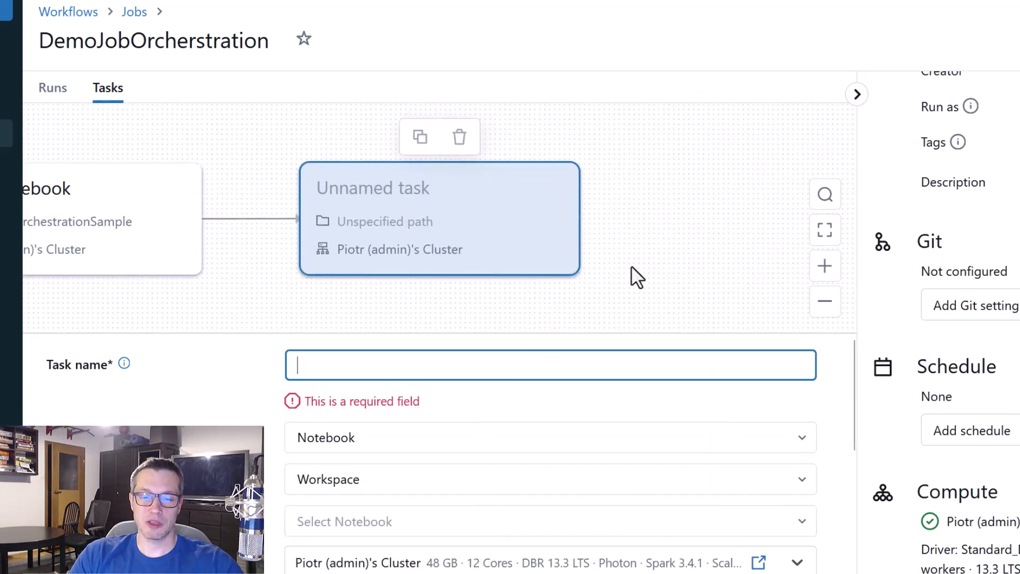
left_click_drag(498, 321, 610, 321)
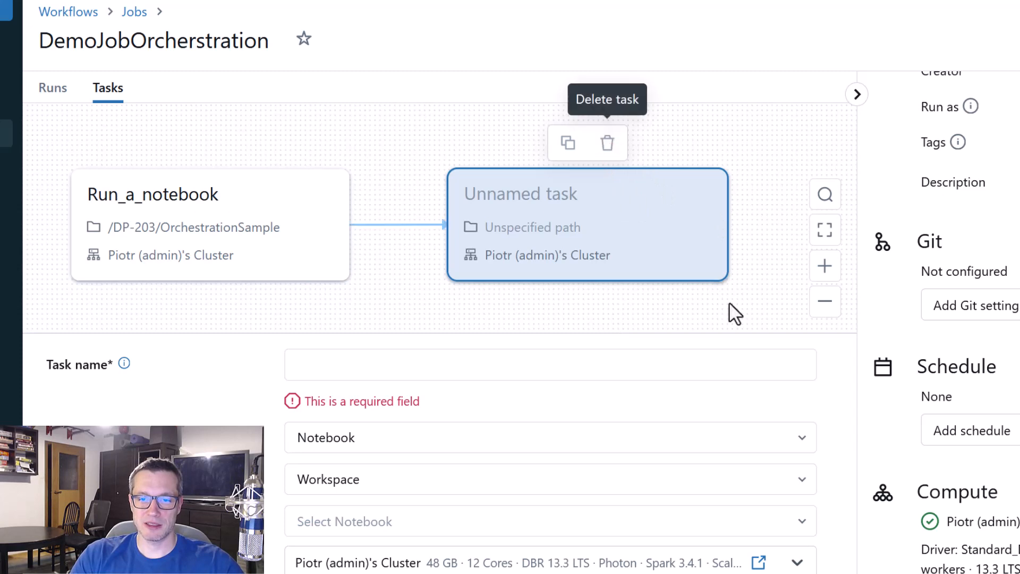
left_click(693, 573)
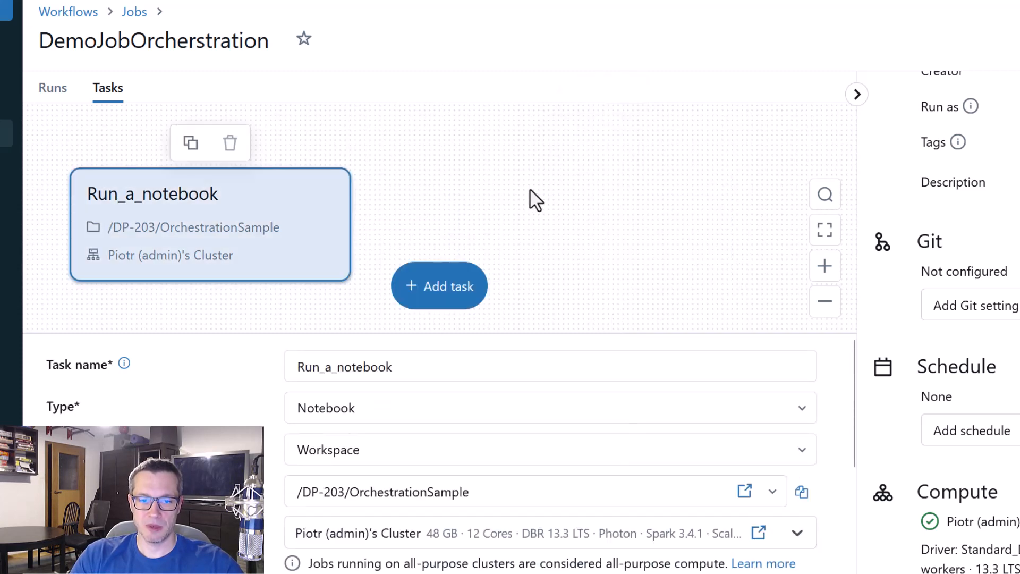
left_click_drag(531, 189, 788, 187)
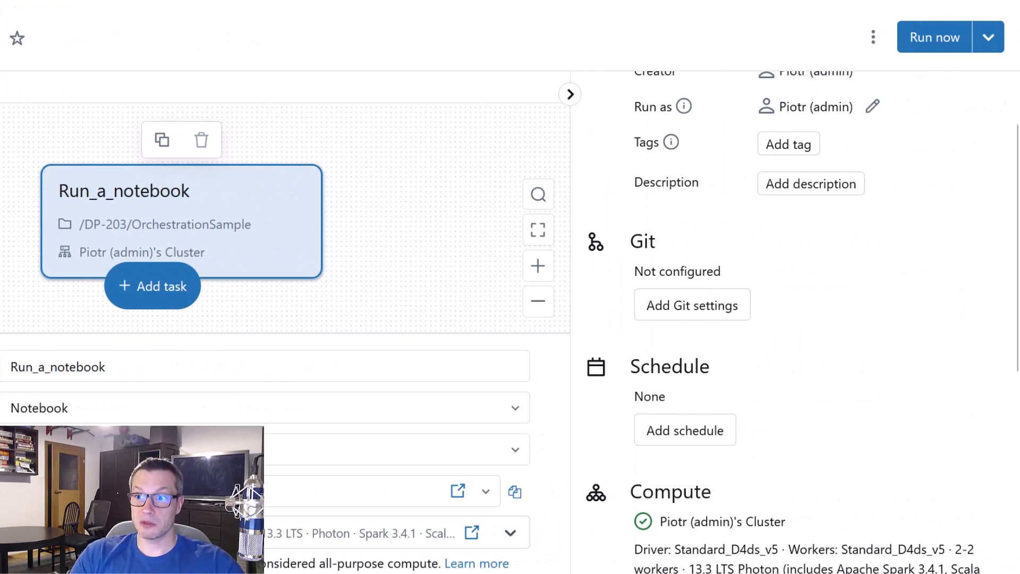
key("ctrl+2")
left_click_drag(883, 0, 916, 15)
key("Escape")
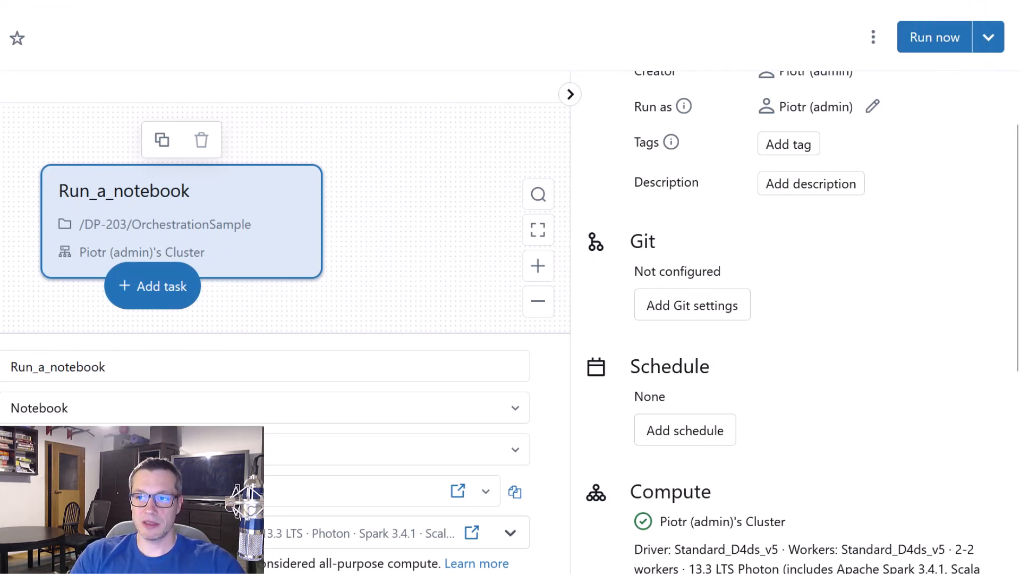
Run the job immediately and open the triggered task run to examine its status and parameters
left_click(936, 39)
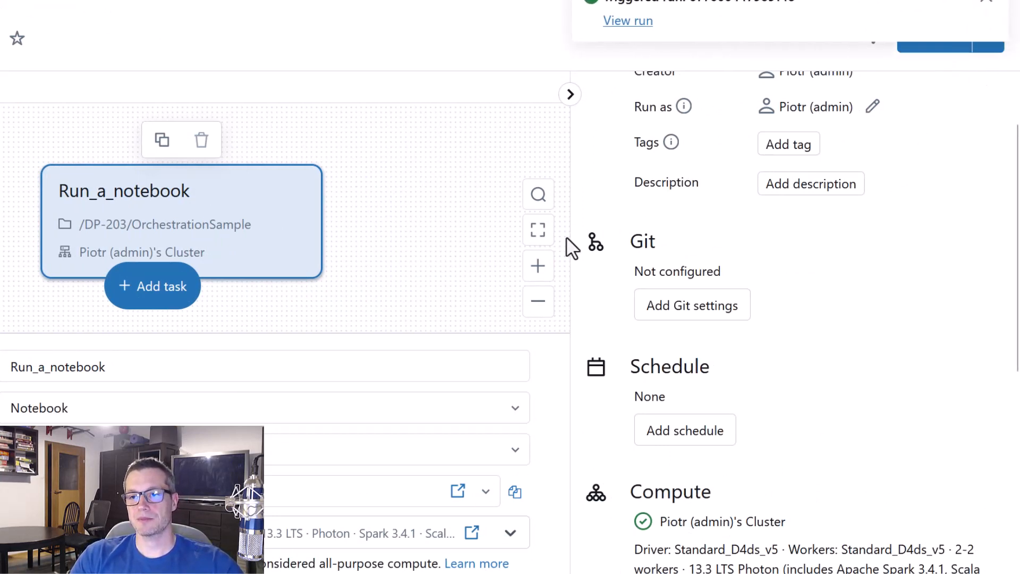
left_click(633, 22)
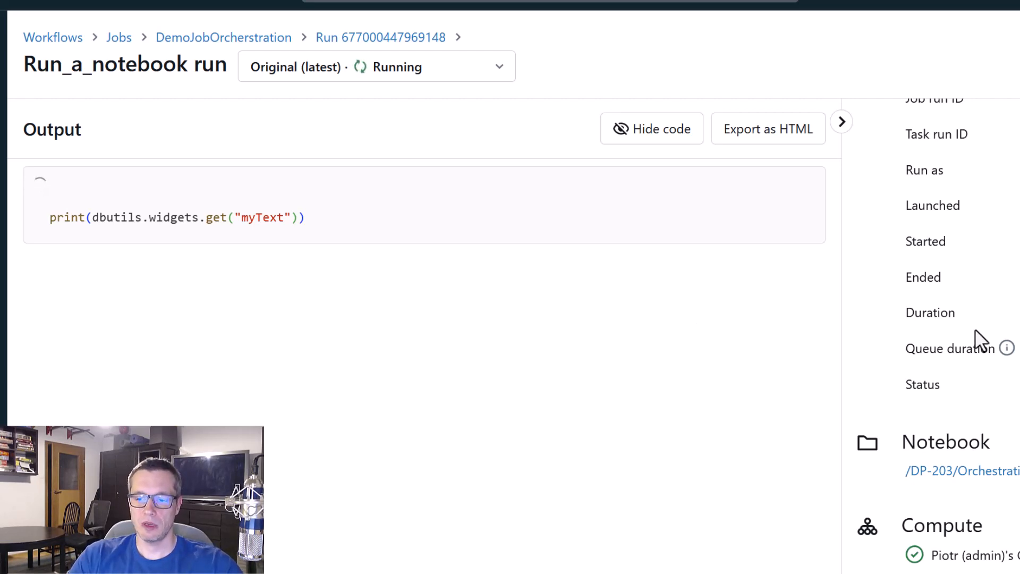
scroll(979, 340, "down", 2)
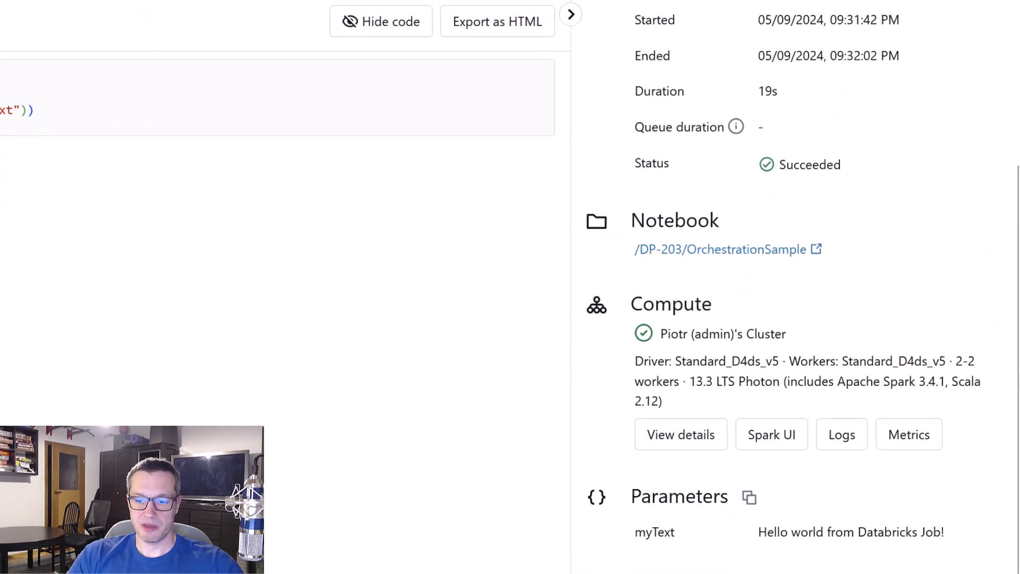